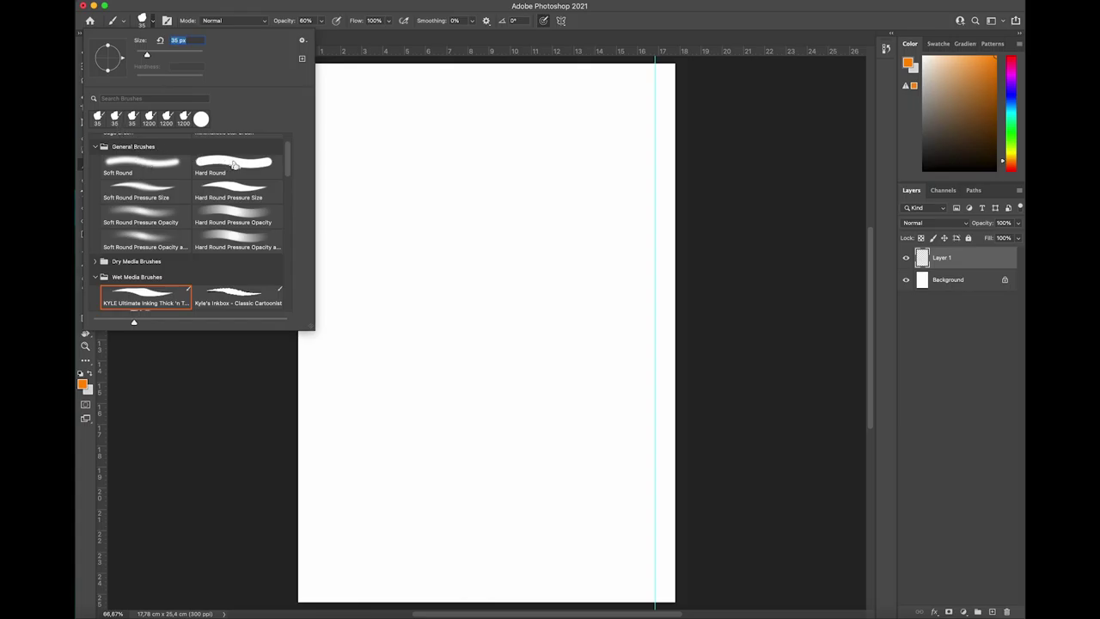
Step: Try the Hard Round brush with a test stroke on the blank page
{"action": "left_click", "coordinate": [234, 165]}
{"action": "left_click_drag", "start_coordinate": [435, 146], "coordinate": [523, 194]}
{"action": "key", "text": "super+z"}
Step: Select the KYLE Ultimate Inking Thick 'n Thin brush and try it with test strokes, undoing them
{"action": "left_click", "coordinate": [151, 22]}
{"action": "left_click", "coordinate": [162, 298]}
{"action": "left_click_drag", "start_coordinate": [424, 139], "coordinate": [491, 294]}
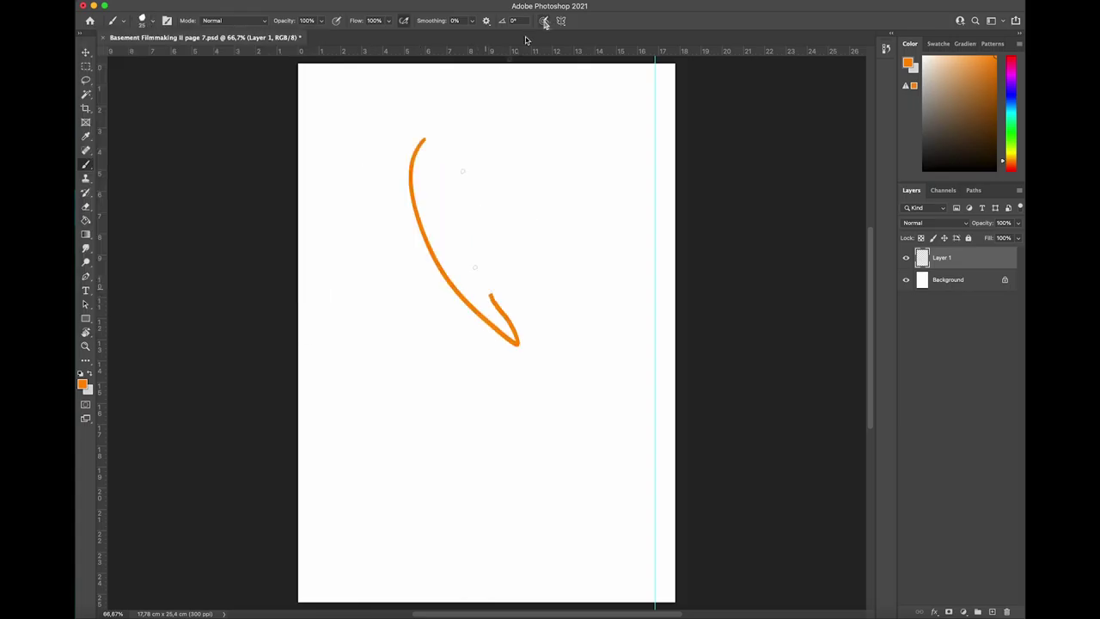
{"action": "left_click", "coordinate": [545, 22]}
{"action": "left_click_drag", "start_coordinate": [427, 168], "coordinate": [542, 234]}
{"action": "key", "text": "super+z"}
{"action": "key", "text": "super+z"}
Step: Look through the brush preset options, including the legacy brush sets, and try another test stroke on the page
{"action": "left_click", "coordinate": [153, 21]}
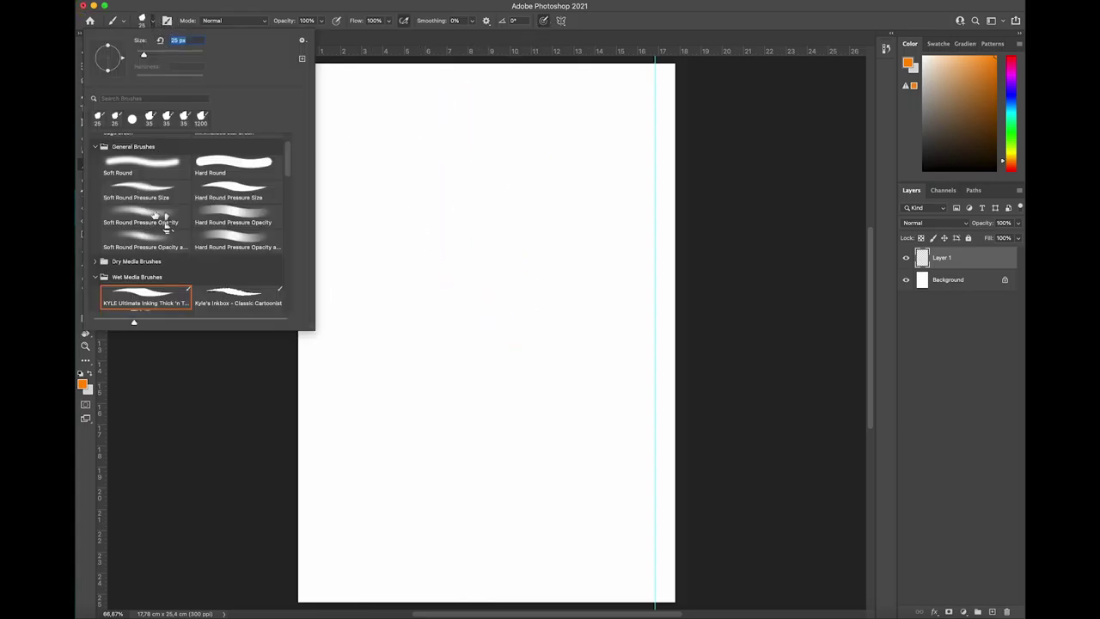
{"action": "left_click", "coordinate": [302, 40]}
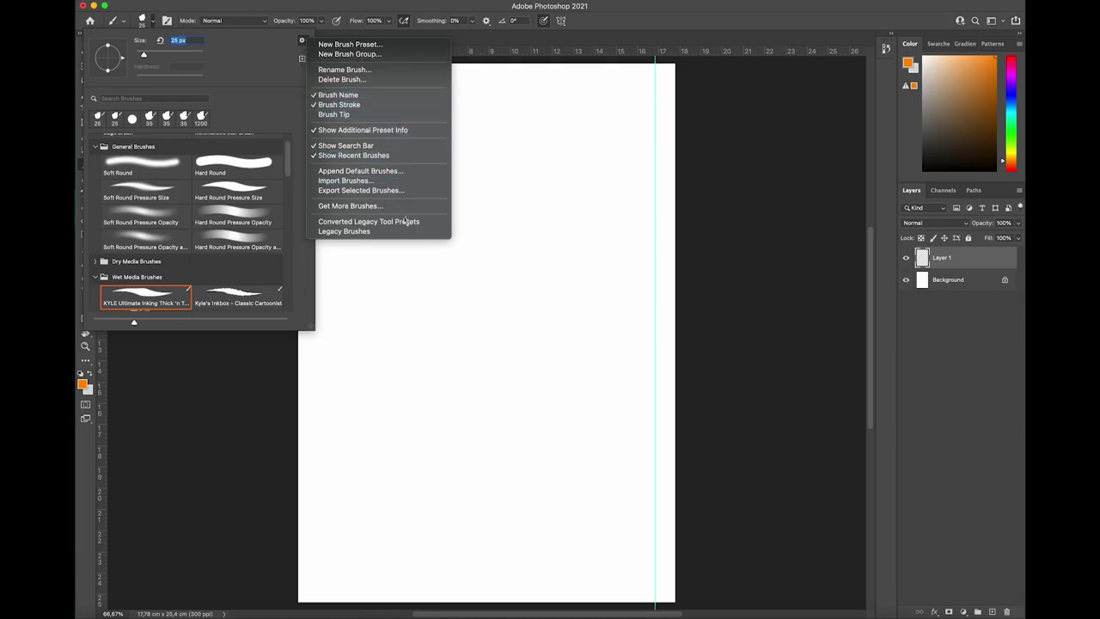
{"action": "left_click", "coordinate": [361, 252]}
{"action": "mouse_move", "coordinate": [416, 195]}
{"action": "left_mouse_down"}
{"action": "mouse_move", "coordinate": [370, 307]}
{"action": "mouse_move", "coordinate": [518, 296]}
{"action": "mouse_move", "coordinate": [526, 172]}
{"action": "mouse_move", "coordinate": [519, 321]}
{"action": "left_mouse_up"}
{"action": "key", "text": "super+z"}
{"action": "key", "text": "super+z"}
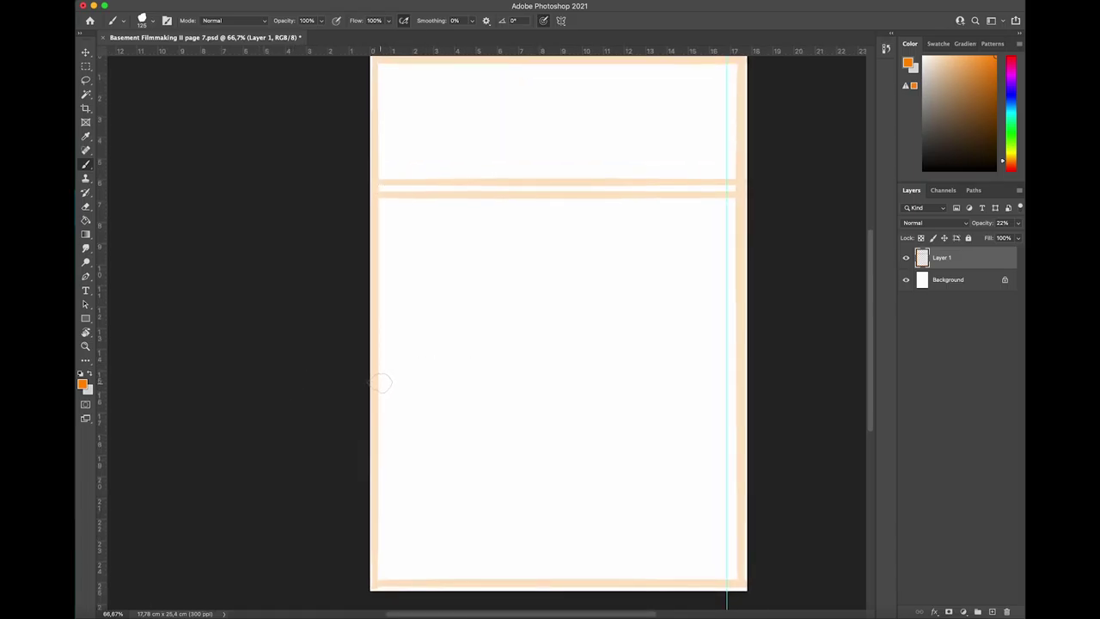
Step: Draw two thick orange horizontal lines across the page as the gutter between the middle and lower panels
{"action": "left_click_drag", "start_coordinate": [381, 379], "coordinate": [735, 379]}
{"action": "left_click_drag", "start_coordinate": [383, 389], "coordinate": [736, 390]}
{"action": "scroll", "coordinate": [658, 336], "scroll_direction": "right", "scroll_amount": 3}
{"action": "scroll", "coordinate": [659, 336], "scroll_direction": "up", "scroll_amount": 1}
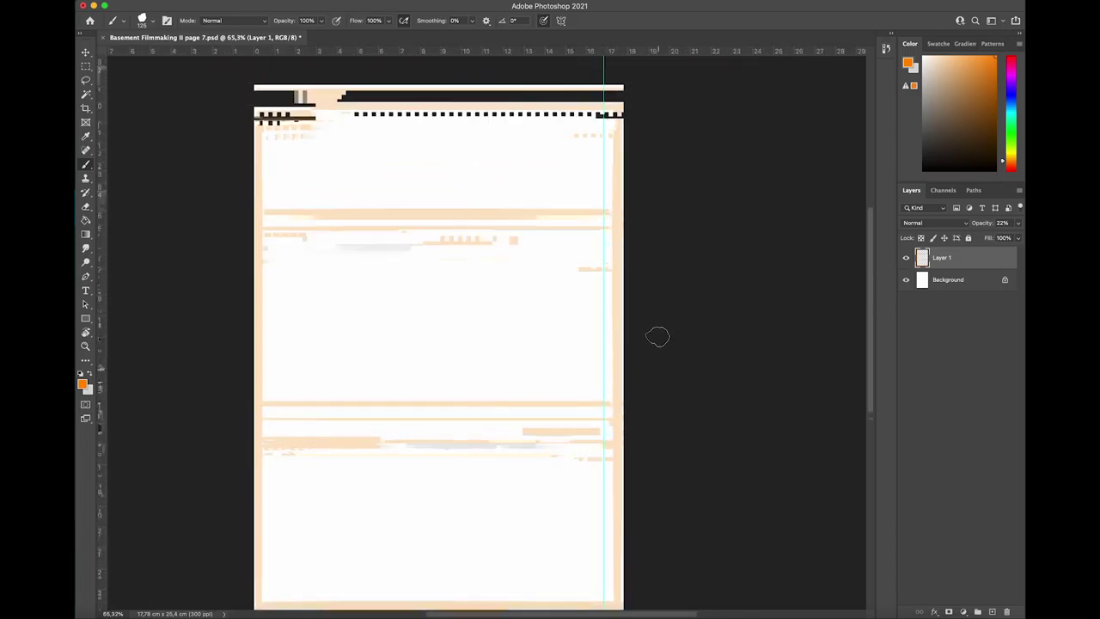
{"action": "scroll", "coordinate": [658, 336], "scroll_direction": "down", "scroll_amount": 2}
Step: Add a new layer beneath the panel border layer and set its opacity to 22%
{"action": "left_click", "coordinate": [992, 612]}
{"action": "mouse_move", "coordinate": [968, 280]}
{"action": "left_mouse_down"}
{"action": "mouse_move", "coordinate": [960, 255]}
{"action": "mouse_move", "coordinate": [989, 240]}
{"action": "mouse_move", "coordinate": [980, 241]}
{"action": "left_mouse_up"}
{"action": "left_click", "coordinate": [961, 285]}
{"action": "left_click", "coordinate": [1019, 224]}
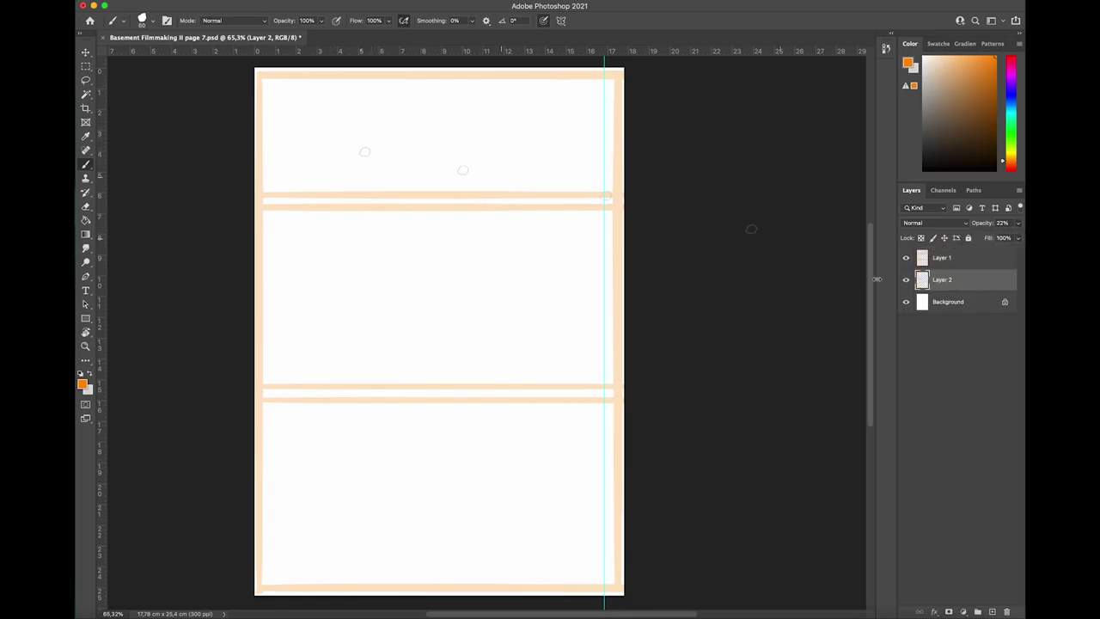
Step: On a new layer, handwrite the top panel's dialogue in red, ending "looks cool, but it's borderline incomprehensible.", with a short speech tail
{"action": "key", "text": "super+shift+alt+n"}
{"action": "left_click", "coordinate": [1012, 59]}
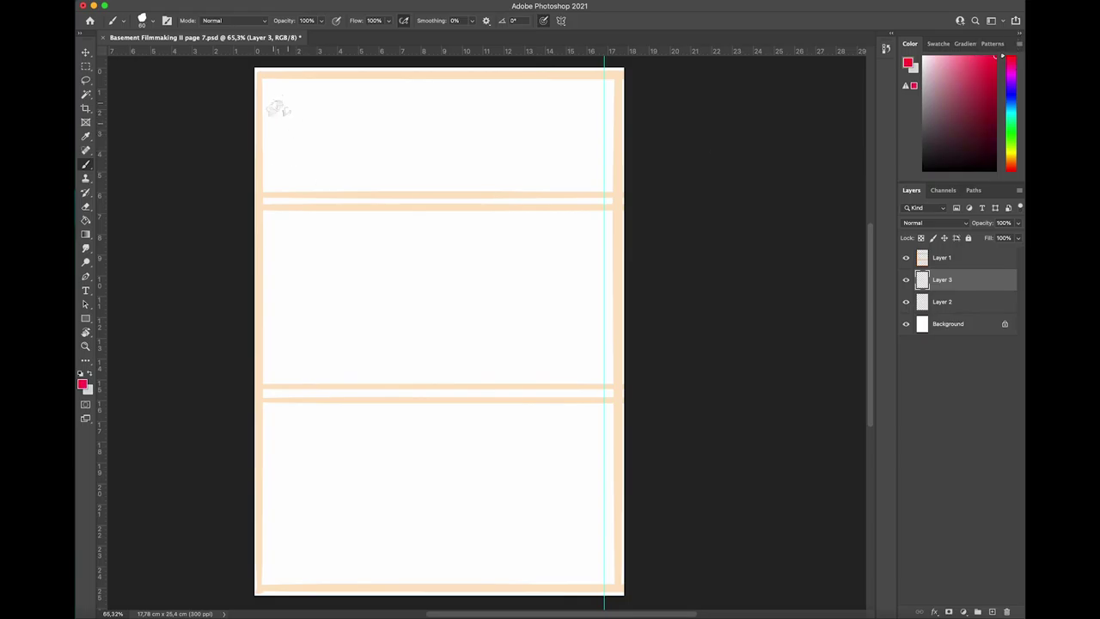
{"action": "left_click_drag", "start_coordinate": [281, 94], "coordinate": [277, 105]}
{"action": "left_click_drag", "start_coordinate": [286, 98], "coordinate": [287, 107]}
{"action": "left_click_drag", "start_coordinate": [289, 100], "coordinate": [302, 104]}
{"action": "left_click_drag", "start_coordinate": [307, 103], "coordinate": [307, 112]}
{"action": "left_click_drag", "start_coordinate": [316, 91], "coordinate": [329, 101]}
{"action": "mouse_move", "coordinate": [340, 88]}
{"action": "left_mouse_down"}
{"action": "mouse_move", "coordinate": [343, 104]}
{"action": "mouse_move", "coordinate": [347, 90]}
{"action": "left_mouse_up"}
{"action": "left_click_drag", "start_coordinate": [272, 117], "coordinate": [315, 134]}
{"action": "left_click_drag", "start_coordinate": [320, 129], "coordinate": [359, 120]}
{"action": "mouse_move", "coordinate": [365, 104]}
{"action": "left_mouse_down"}
{"action": "mouse_move", "coordinate": [378, 120]}
{"action": "mouse_move", "coordinate": [403, 96]}
{"action": "left_mouse_up"}
{"action": "left_click_drag", "start_coordinate": [397, 95], "coordinate": [425, 110]}
{"action": "left_click_drag", "start_coordinate": [274, 160], "coordinate": [297, 178]}
{"action": "left_click_drag", "start_coordinate": [297, 170], "coordinate": [339, 153]}
{"action": "left_click_drag", "start_coordinate": [326, 164], "coordinate": [380, 157]}
{"action": "left_click_drag", "start_coordinate": [384, 146], "coordinate": [420, 162]}
{"action": "left_click_drag", "start_coordinate": [422, 134], "coordinate": [493, 117]}
{"action": "left_click_drag", "start_coordinate": [373, 165], "coordinate": [403, 183]}
Step: Handwrite "Let's increase the visual clarity. And make it more detailed." with a speech tail in the middle panel
{"action": "left_click_drag", "start_coordinate": [267, 218], "coordinate": [283, 244]}
{"action": "left_click_drag", "start_coordinate": [283, 235], "coordinate": [311, 239]}
{"action": "left_click_drag", "start_coordinate": [320, 235], "coordinate": [358, 237]}
{"action": "key", "text": "super+z"}
{"action": "key", "text": "super+z"}
{"action": "key", "text": "super+z"}
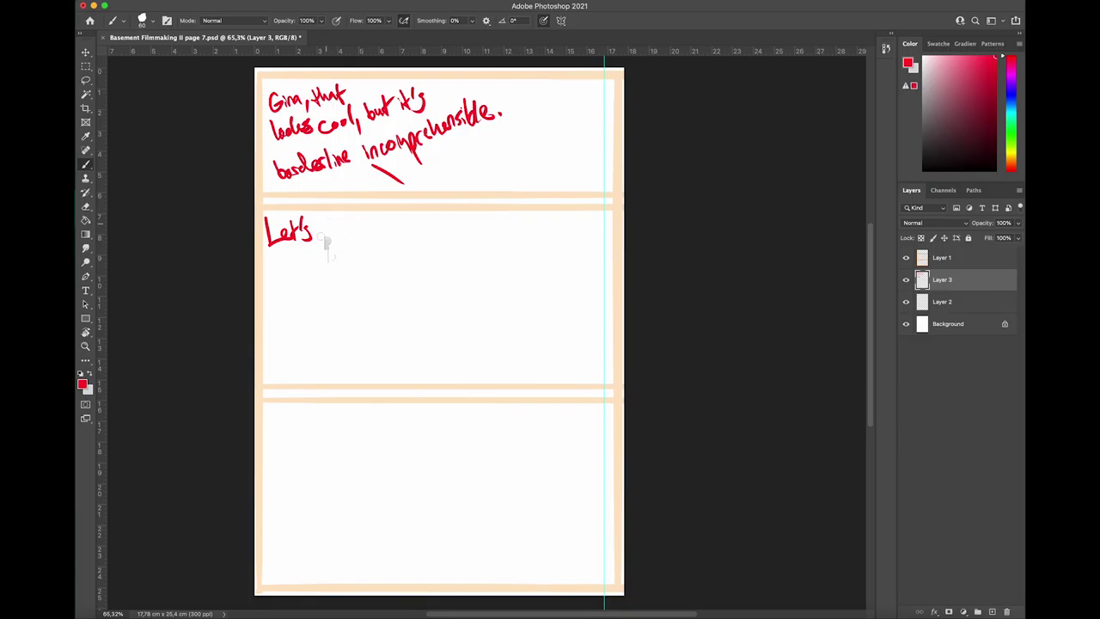
{"action": "mouse_move", "coordinate": [263, 258]}
{"action": "left_mouse_down"}
{"action": "mouse_move", "coordinate": [406, 242]}
{"action": "mouse_move", "coordinate": [430, 208]}
{"action": "left_mouse_up"}
{"action": "left_click_drag", "start_coordinate": [273, 292], "coordinate": [342, 319]}
{"action": "left_click", "coordinate": [341, 293]}
{"action": "left_click_drag", "start_coordinate": [280, 340], "coordinate": [319, 326]}
{"action": "left_click_drag", "start_coordinate": [328, 341], "coordinate": [389, 319]}
{"action": "mouse_move", "coordinate": [378, 325]}
{"action": "left_mouse_down"}
{"action": "mouse_move", "coordinate": [396, 289]}
{"action": "mouse_move", "coordinate": [447, 284]}
{"action": "left_mouse_up"}
{"action": "left_click_drag", "start_coordinate": [349, 372], "coordinate": [418, 320]}
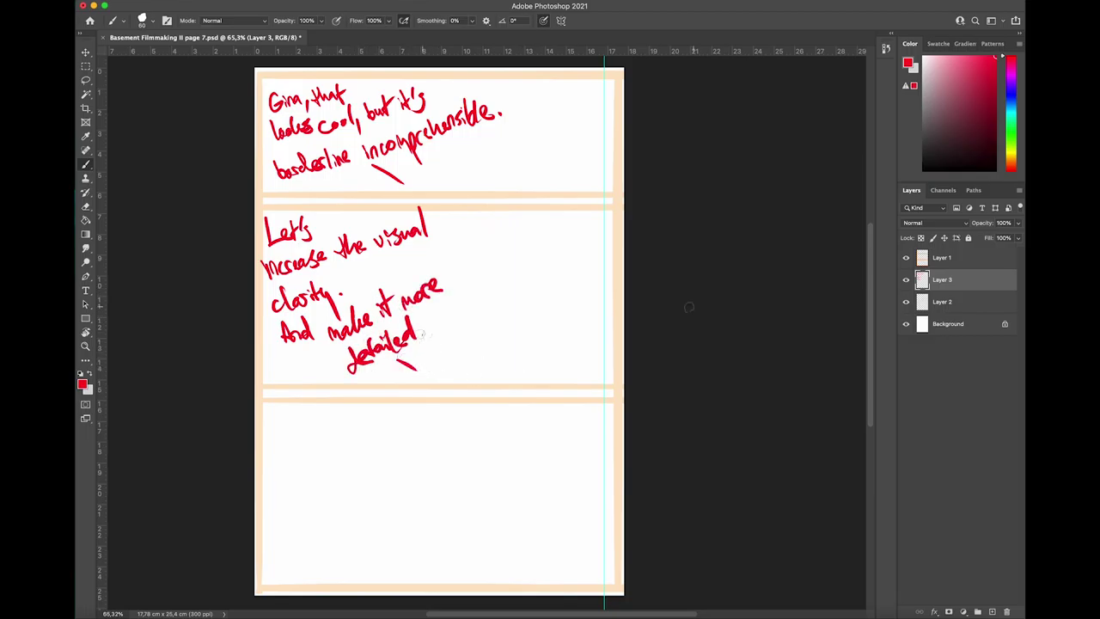
Step: Hide the dialogue layer and, on Layer 2, sketch the two main characters and a small figure in the top panel
{"action": "left_click", "coordinate": [906, 279]}
{"action": "left_click", "coordinate": [942, 301]}
{"action": "mouse_move", "coordinate": [353, 163]}
{"action": "left_mouse_down"}
{"action": "mouse_move", "coordinate": [378, 163]}
{"action": "mouse_move", "coordinate": [376, 129]}
{"action": "mouse_move", "coordinate": [387, 159]}
{"action": "left_mouse_up"}
{"action": "left_click_drag", "start_coordinate": [339, 189], "coordinate": [410, 194]}
{"action": "mouse_move", "coordinate": [472, 126]}
{"action": "left_mouse_down"}
{"action": "mouse_move", "coordinate": [469, 173]}
{"action": "mouse_move", "coordinate": [517, 155]}
{"action": "mouse_move", "coordinate": [542, 129]}
{"action": "mouse_move", "coordinate": [483, 198]}
{"action": "mouse_move", "coordinate": [535, 174]}
{"action": "mouse_move", "coordinate": [548, 193]}
{"action": "left_mouse_up"}
{"action": "left_click_drag", "start_coordinate": [540, 148], "coordinate": [547, 165]}
{"action": "left_click_drag", "start_coordinate": [550, 143], "coordinate": [547, 161]}
{"action": "left_click_drag", "start_coordinate": [552, 190], "coordinate": [604, 194]}
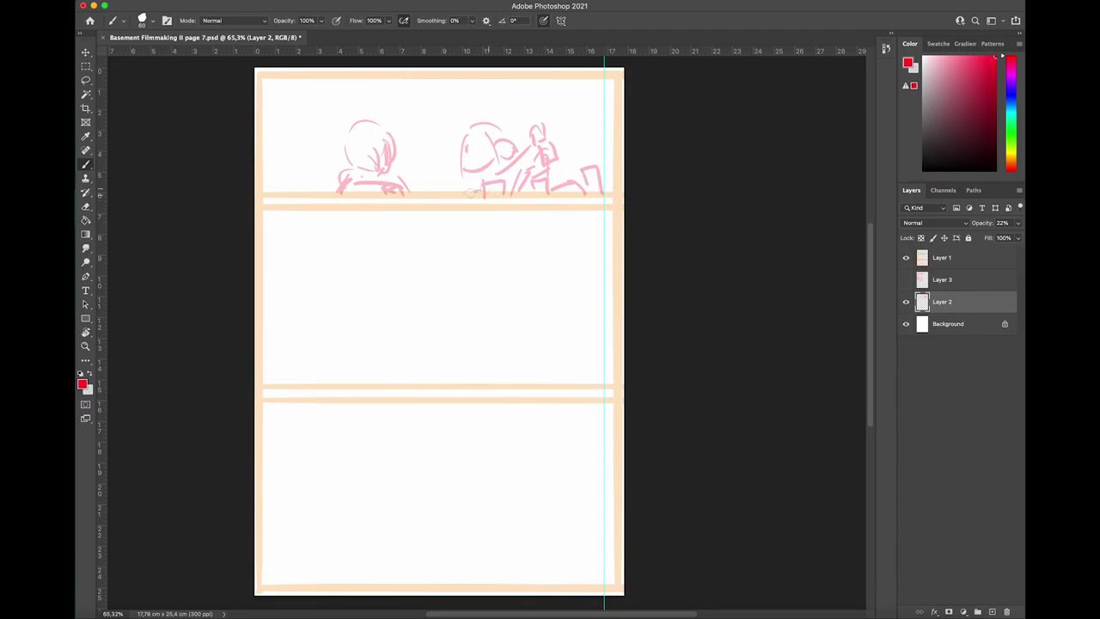
Step: Add the dark base shape, a wrecking-ball crane, jagged buildings and hatching to the right part of the top panel
{"action": "left_click_drag", "start_coordinate": [483, 186], "coordinate": [460, 195]}
{"action": "left_click_drag", "start_coordinate": [460, 195], "coordinate": [486, 197]}
{"action": "mouse_move", "coordinate": [604, 149]}
{"action": "left_mouse_down"}
{"action": "mouse_move", "coordinate": [593, 107]}
{"action": "mouse_move", "coordinate": [563, 88]}
{"action": "mouse_move", "coordinate": [579, 129]}
{"action": "left_mouse_up"}
{"action": "mouse_move", "coordinate": [572, 88]}
{"action": "left_mouse_down"}
{"action": "mouse_move", "coordinate": [594, 107]}
{"action": "mouse_move", "coordinate": [591, 148]}
{"action": "left_mouse_up"}
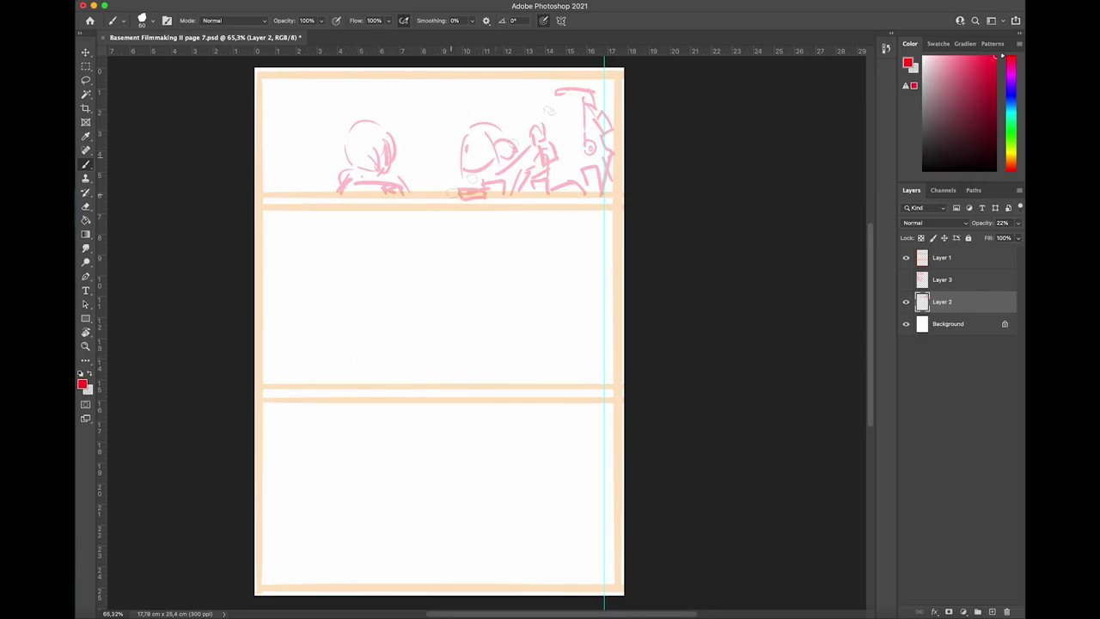
{"action": "mouse_move", "coordinate": [490, 196]}
{"action": "left_mouse_down"}
{"action": "mouse_move", "coordinate": [538, 153]}
{"action": "mouse_move", "coordinate": [523, 143]}
{"action": "left_mouse_up"}
Step: Write a small green label with a downward arrow above the top panel's small figure, and return to red
{"action": "left_click", "coordinate": [1010, 96]}
{"action": "left_click", "coordinate": [1011, 131]}
{"action": "left_click", "coordinate": [1010, 58]}
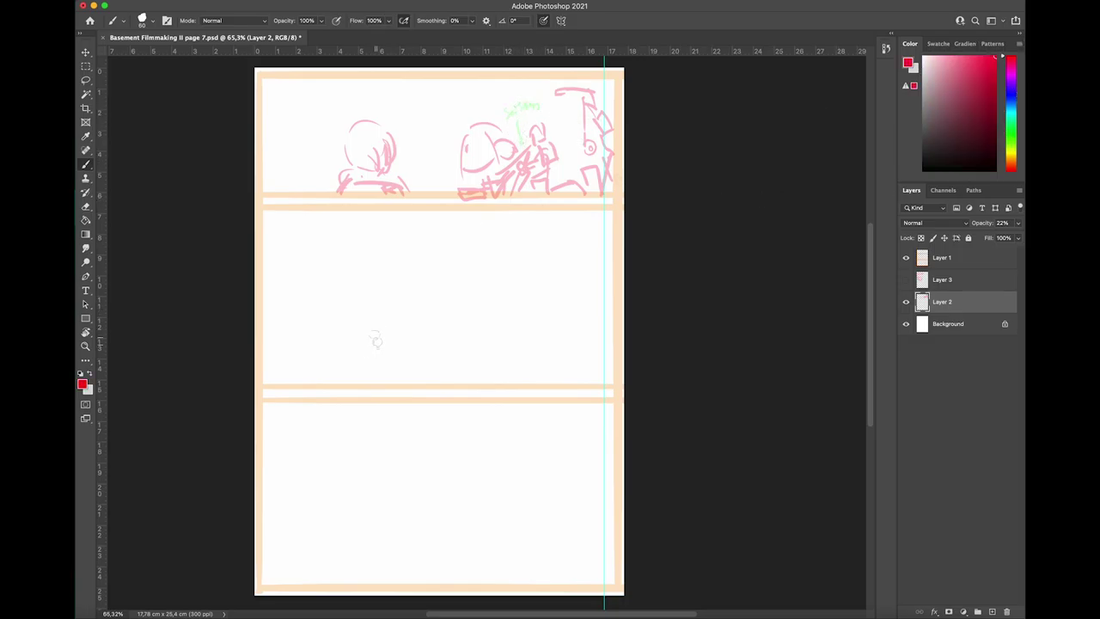
Step: Sketch the first character's head, hair and upper body near the centre of the middle panel
{"action": "mouse_move", "coordinate": [372, 285]}
{"action": "left_mouse_down"}
{"action": "mouse_move", "coordinate": [368, 329]}
{"action": "mouse_move", "coordinate": [411, 321]}
{"action": "left_mouse_up"}
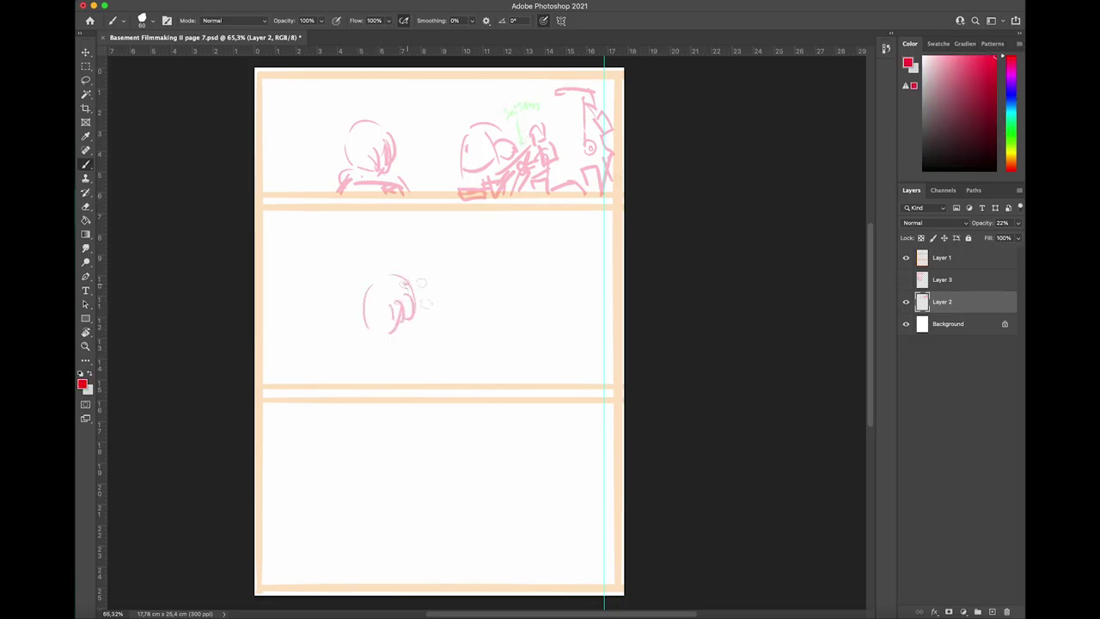
{"action": "left_click_drag", "start_coordinate": [421, 282], "coordinate": [438, 292]}
{"action": "key", "text": "super+z"}
{"action": "left_click", "coordinate": [569, 339]}
{"action": "left_click_drag", "start_coordinate": [370, 309], "coordinate": [380, 345]}
{"action": "mouse_move", "coordinate": [373, 348]}
{"action": "left_mouse_down"}
{"action": "mouse_move", "coordinate": [363, 383]}
{"action": "mouse_move", "coordinate": [377, 390]}
{"action": "left_mouse_up"}
{"action": "mouse_move", "coordinate": [404, 346]}
{"action": "left_mouse_down"}
{"action": "mouse_move", "coordinate": [411, 375]}
{"action": "mouse_move", "coordinate": [353, 382]}
{"action": "mouse_move", "coordinate": [415, 380]}
{"action": "mouse_move", "coordinate": [359, 377]}
{"action": "left_mouse_up"}
{"action": "left_click_drag", "start_coordinate": [411, 354], "coordinate": [420, 374]}
Step: Sketch the second character's head with face, cap and ponytail facing the first character in the middle panel
{"action": "left_click_drag", "start_coordinate": [487, 302], "coordinate": [517, 318]}
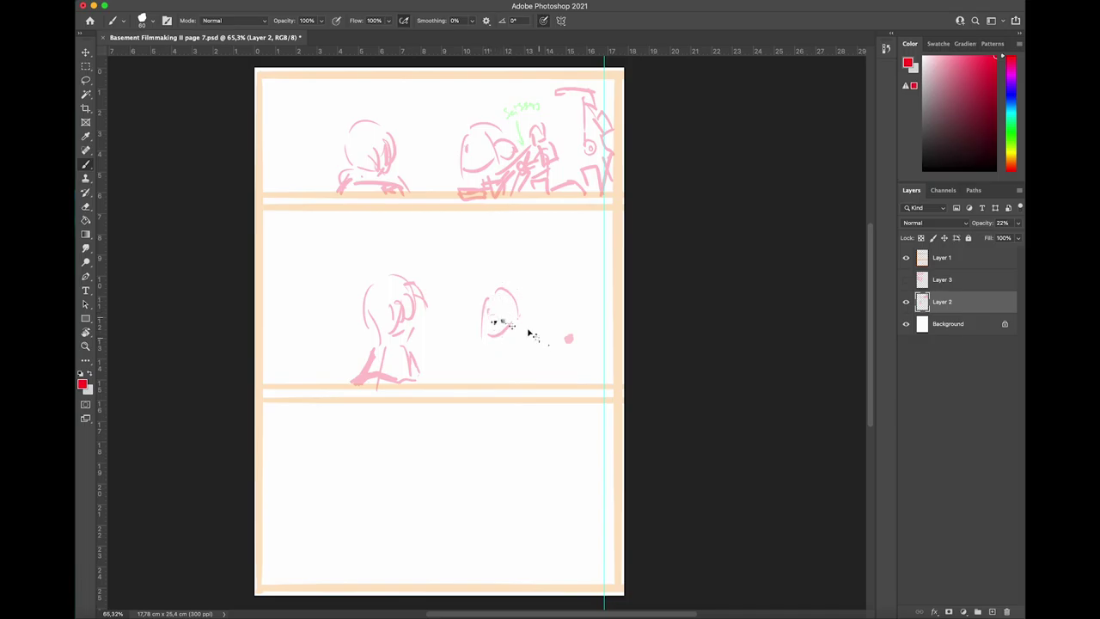
{"action": "left_click_drag", "start_coordinate": [488, 312], "coordinate": [495, 320]}
{"action": "key", "text": "ctrl+z"}
{"action": "key", "text": "ctrl+z"}
{"action": "key", "text": "ctrl+z"}
{"action": "left_click_drag", "start_coordinate": [518, 304], "coordinate": [521, 319]}
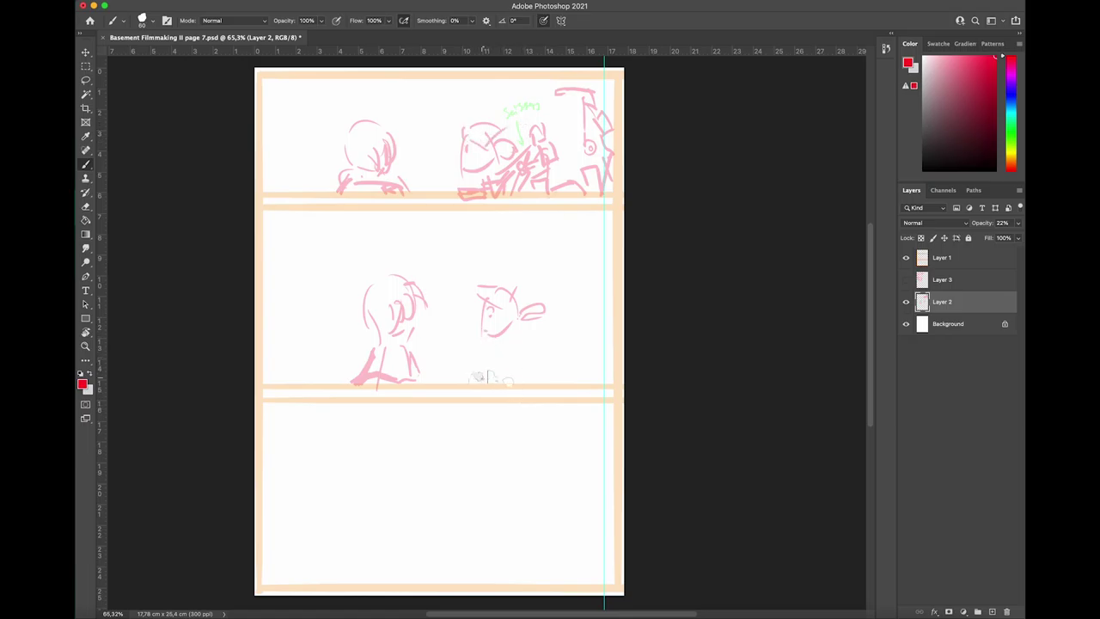
Step: Sketch the second character's body, the low buildings and a crane with a thin cable and wrecking ball in the middle panel
{"action": "mouse_move", "coordinate": [475, 376]}
{"action": "left_mouse_down"}
{"action": "mouse_move", "coordinate": [527, 379]}
{"action": "mouse_move", "coordinate": [510, 366]}
{"action": "mouse_move", "coordinate": [528, 352]}
{"action": "mouse_move", "coordinate": [566, 385]}
{"action": "mouse_move", "coordinate": [590, 365]}
{"action": "mouse_move", "coordinate": [610, 368]}
{"action": "mouse_move", "coordinate": [606, 296]}
{"action": "mouse_move", "coordinate": [574, 249]}
{"action": "mouse_move", "coordinate": [586, 331]}
{"action": "left_mouse_up"}
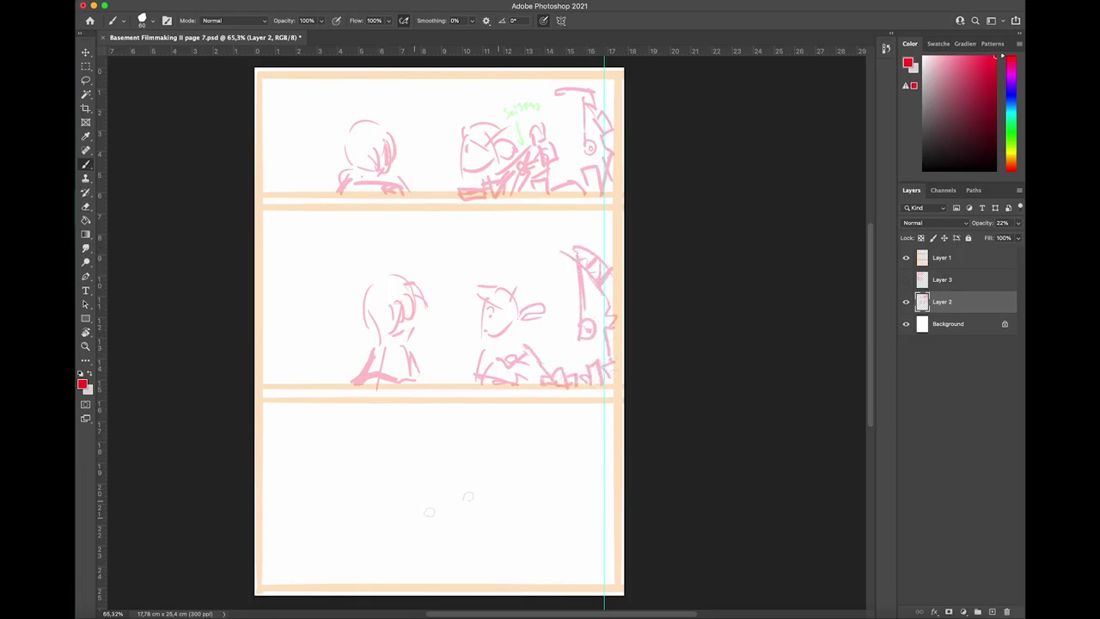
{"action": "key", "text": "super+z"}
{"action": "key", "text": "super+z"}
{"action": "left_click_drag", "start_coordinate": [579, 256], "coordinate": [580, 331]}
{"action": "left_click_drag", "start_coordinate": [585, 320], "coordinate": [593, 327]}
Step: Sketch the first character leaning low with an arm stretched forward along the bottom of the lower panel
{"action": "left_click_drag", "start_coordinate": [419, 519], "coordinate": [443, 568]}
{"action": "left_click_drag", "start_coordinate": [438, 538], "coordinate": [458, 549]}
{"action": "left_click_drag", "start_coordinate": [405, 531], "coordinate": [398, 558]}
{"action": "left_click_drag", "start_coordinate": [396, 558], "coordinate": [334, 583]}
{"action": "left_click_drag", "start_coordinate": [409, 567], "coordinate": [473, 570]}
{"action": "left_click_drag", "start_coordinate": [479, 567], "coordinate": [520, 579]}
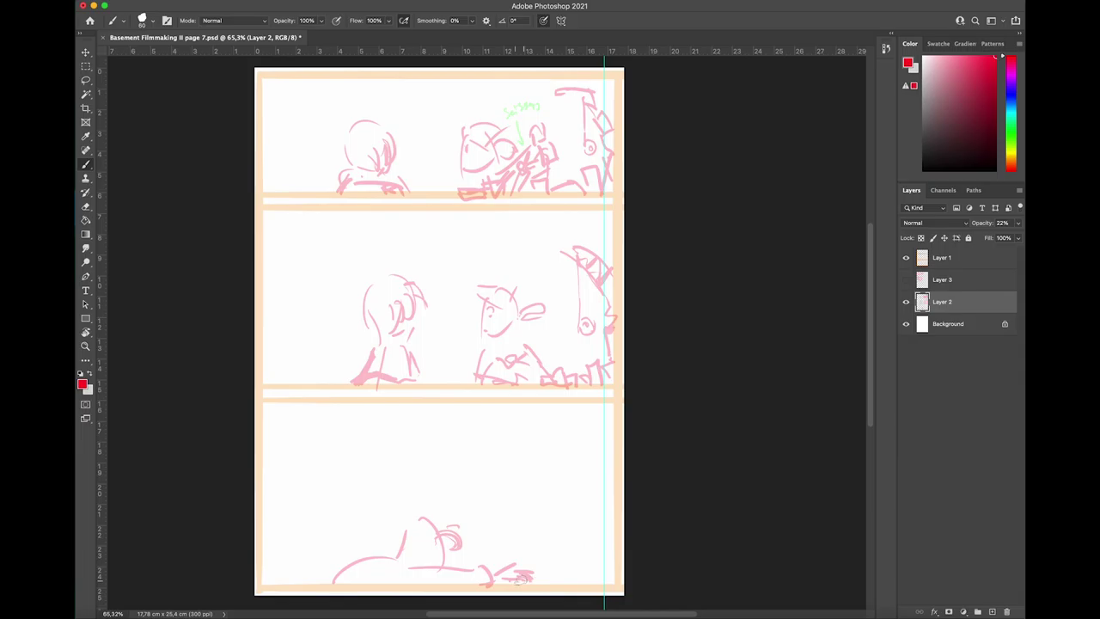
{"action": "mouse_move", "coordinate": [428, 540]}
{"action": "left_mouse_down"}
{"action": "mouse_move", "coordinate": [439, 571]}
{"action": "mouse_move", "coordinate": [464, 574]}
{"action": "mouse_move", "coordinate": [456, 563]}
{"action": "left_mouse_up"}
Step: Sketch the second character's face and raised hand behind the leaning figure in the lower panel
{"action": "left_click_drag", "start_coordinate": [476, 514], "coordinate": [493, 536]}
{"action": "left_click_drag", "start_coordinate": [503, 535], "coordinate": [509, 531]}
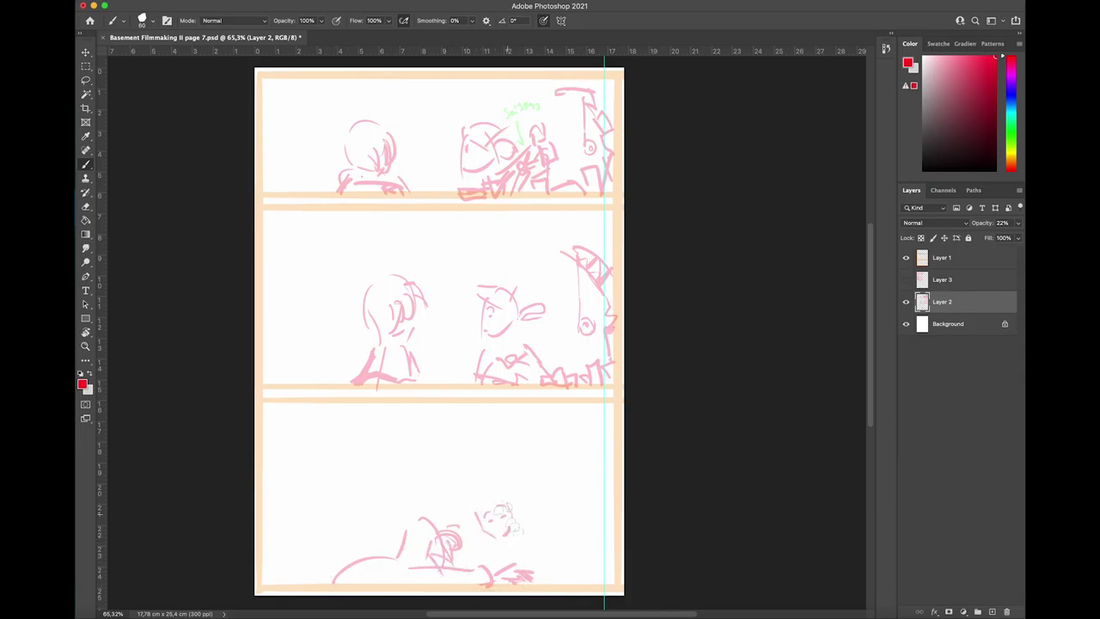
{"action": "mouse_move", "coordinate": [478, 484]}
{"action": "left_mouse_down"}
{"action": "mouse_move", "coordinate": [478, 509]}
{"action": "mouse_move", "coordinate": [532, 518]}
{"action": "mouse_move", "coordinate": [475, 533]}
{"action": "left_mouse_up"}
Step: Sketch small buildings and a wrecking-ball crane in the lower panel, and check the sketches against the dialogue layer
{"action": "mouse_move", "coordinate": [482, 517]}
{"action": "left_mouse_down"}
{"action": "mouse_move", "coordinate": [557, 586]}
{"action": "mouse_move", "coordinate": [571, 567]}
{"action": "mouse_move", "coordinate": [590, 588]}
{"action": "mouse_move", "coordinate": [604, 556]}
{"action": "left_mouse_up"}
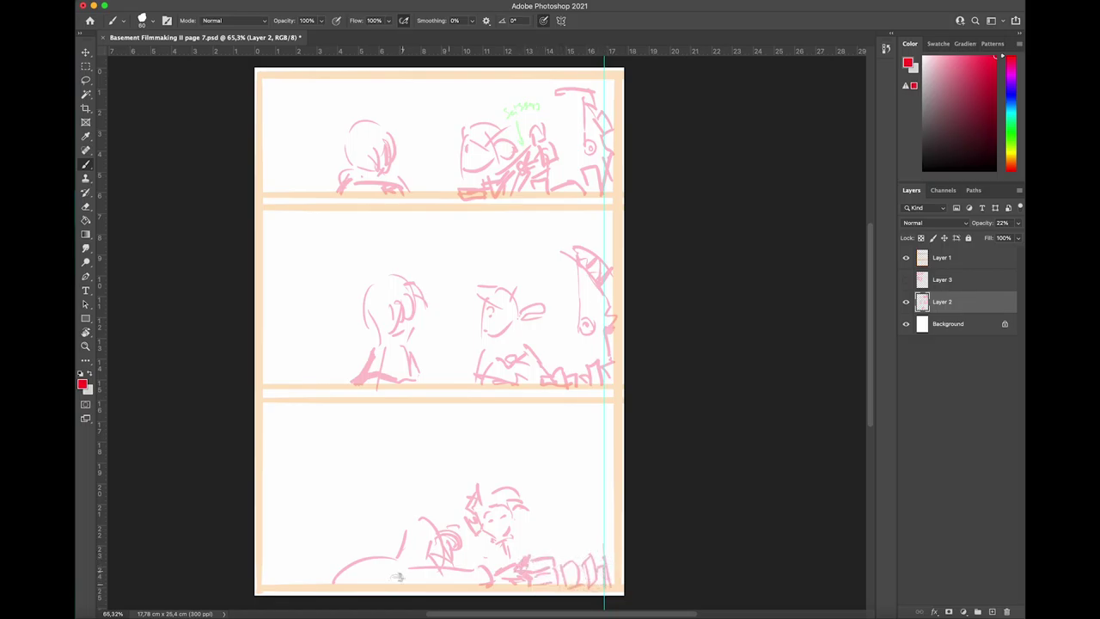
{"action": "mouse_move", "coordinate": [397, 593]}
{"action": "left_mouse_down"}
{"action": "mouse_move", "coordinate": [462, 587]}
{"action": "mouse_move", "coordinate": [612, 521]}
{"action": "mouse_move", "coordinate": [574, 471]}
{"action": "mouse_move", "coordinate": [577, 534]}
{"action": "mouse_move", "coordinate": [588, 521]}
{"action": "left_mouse_up"}
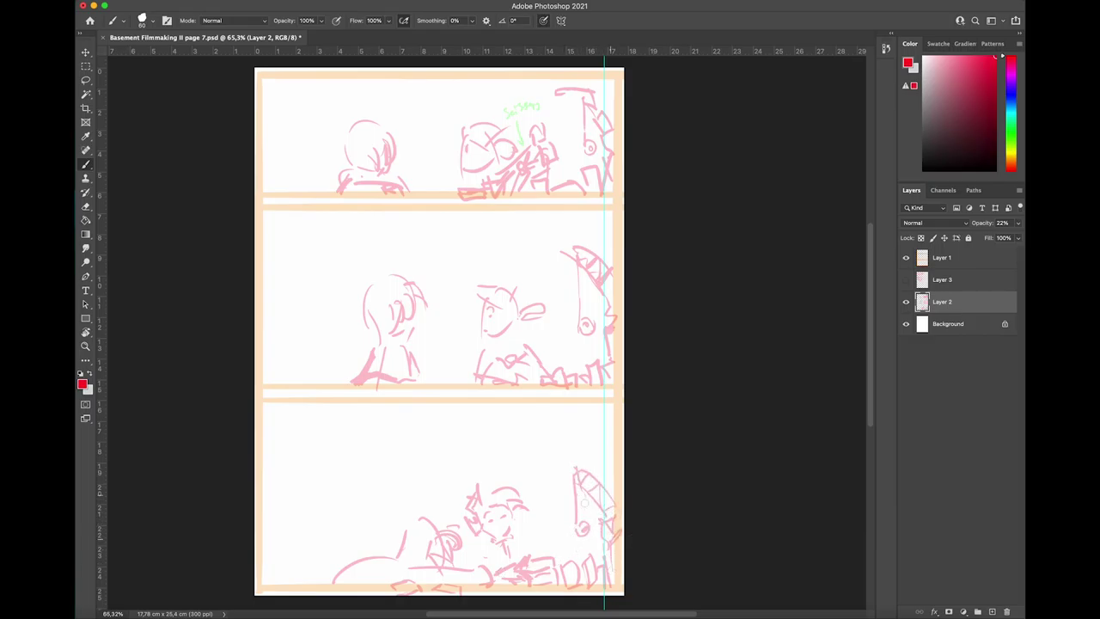
{"action": "left_click", "coordinate": [906, 280]}
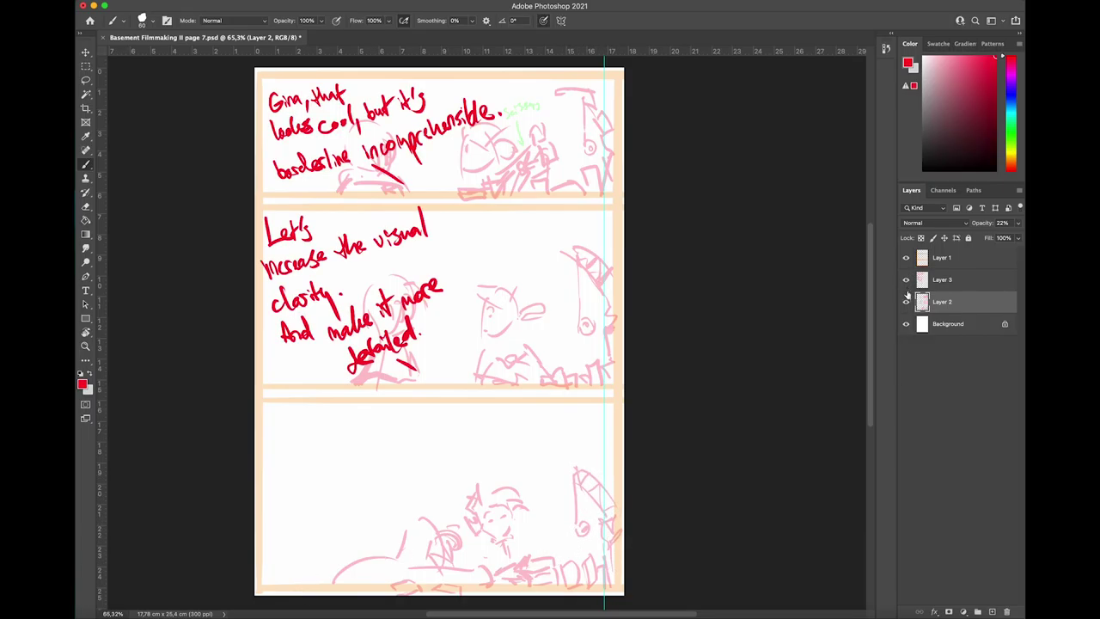
{"action": "left_click", "coordinate": [906, 279]}
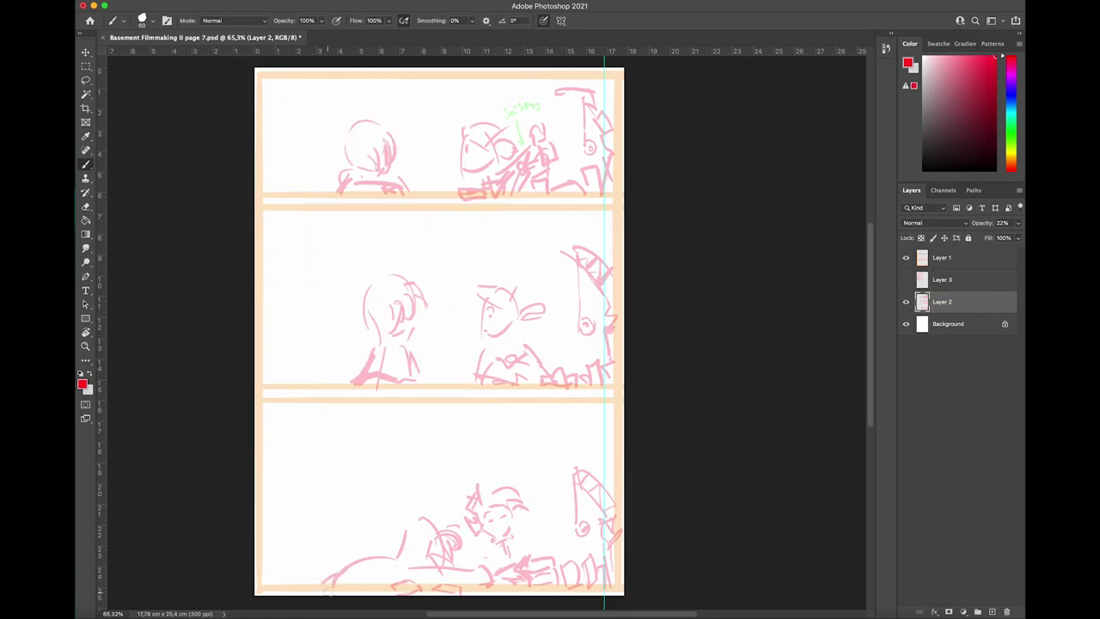
Step: On a new layer, draw rows of green containers along the left part of the gutter between the middle and lower panels
{"action": "left_click", "coordinate": [978, 611]}
{"action": "left_click", "coordinate": [1011, 135]}
{"action": "mouse_move", "coordinate": [458, 379]}
{"action": "left_mouse_down"}
{"action": "mouse_move", "coordinate": [469, 391]}
{"action": "mouse_move", "coordinate": [417, 387]}
{"action": "mouse_move", "coordinate": [371, 396]}
{"action": "mouse_move", "coordinate": [378, 406]}
{"action": "mouse_move", "coordinate": [344, 395]}
{"action": "left_mouse_up"}
{"action": "left_click_drag", "start_coordinate": [324, 381], "coordinate": [343, 386]}
{"action": "mouse_move", "coordinate": [264, 372]}
{"action": "left_mouse_down"}
{"action": "mouse_move", "coordinate": [266, 394]}
{"action": "mouse_move", "coordinate": [283, 395]}
{"action": "left_mouse_up"}
{"action": "mouse_move", "coordinate": [283, 376]}
{"action": "left_mouse_down"}
{"action": "mouse_move", "coordinate": [300, 399]}
{"action": "mouse_move", "coordinate": [327, 385]}
{"action": "left_mouse_up"}
{"action": "mouse_move", "coordinate": [279, 370]}
{"action": "left_mouse_down"}
{"action": "mouse_move", "coordinate": [347, 387]}
{"action": "mouse_move", "coordinate": [348, 437]}
{"action": "mouse_move", "coordinate": [320, 403]}
{"action": "mouse_move", "coordinate": [296, 430]}
{"action": "mouse_move", "coordinate": [366, 430]}
{"action": "mouse_move", "coordinate": [457, 375]}
{"action": "mouse_move", "coordinate": [460, 406]}
{"action": "mouse_move", "coordinate": [438, 423]}
{"action": "mouse_move", "coordinate": [466, 419]}
{"action": "mouse_move", "coordinate": [311, 454]}
{"action": "mouse_move", "coordinate": [267, 481]}
{"action": "mouse_move", "coordinate": [394, 441]}
{"action": "mouse_move", "coordinate": [344, 442]}
{"action": "mouse_move", "coordinate": [353, 451]}
{"action": "mouse_move", "coordinate": [401, 434]}
{"action": "mouse_move", "coordinate": [400, 447]}
{"action": "left_mouse_up"}
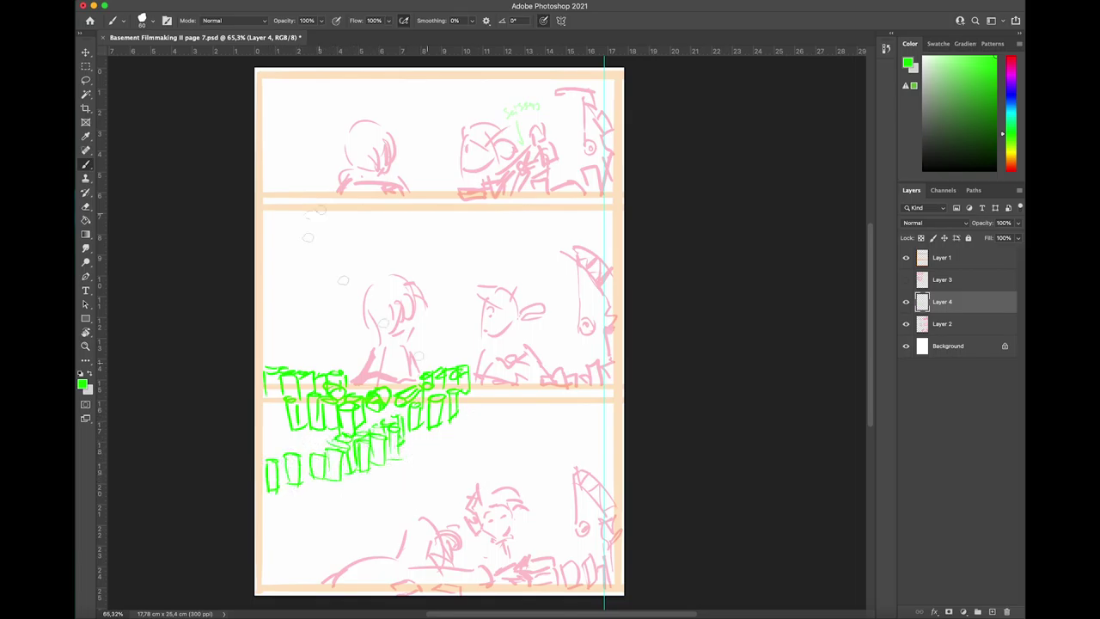
Step: Draw a stack of green containers at the left edge of the top panel
{"action": "left_click_drag", "start_coordinate": [263, 191], "coordinate": [329, 186]}
{"action": "left_click_drag", "start_coordinate": [272, 179], "coordinate": [289, 179]}
{"action": "mouse_move", "coordinate": [296, 180]}
{"action": "left_mouse_down"}
{"action": "mouse_move", "coordinate": [311, 178]}
{"action": "mouse_move", "coordinate": [267, 183]}
{"action": "left_mouse_up"}
{"action": "mouse_move", "coordinate": [268, 168]}
{"action": "left_mouse_down"}
{"action": "mouse_move", "coordinate": [293, 181]}
{"action": "mouse_move", "coordinate": [313, 164]}
{"action": "left_mouse_up"}
{"action": "left_click_drag", "start_coordinate": [313, 165], "coordinate": [312, 177]}
{"action": "mouse_move", "coordinate": [267, 152]}
{"action": "left_mouse_down"}
{"action": "mouse_move", "coordinate": [297, 144]}
{"action": "mouse_move", "coordinate": [261, 143]}
{"action": "mouse_move", "coordinate": [258, 195]}
{"action": "left_mouse_up"}
{"action": "left_click_drag", "start_coordinate": [263, 133], "coordinate": [268, 127]}
Step: Lasso the green stack in the top panel, duplicate it to a new layer and move the copy down into the middle panel
{"action": "key", "text": "l"}
{"action": "left_click_drag", "start_coordinate": [252, 185], "coordinate": [311, 175]}
{"action": "key", "text": "super+j"}
{"action": "key", "text": "super+t"}
{"action": "left_click_drag", "start_coordinate": [318, 245], "coordinate": [319, 430]}
{"action": "key", "text": "Return"}
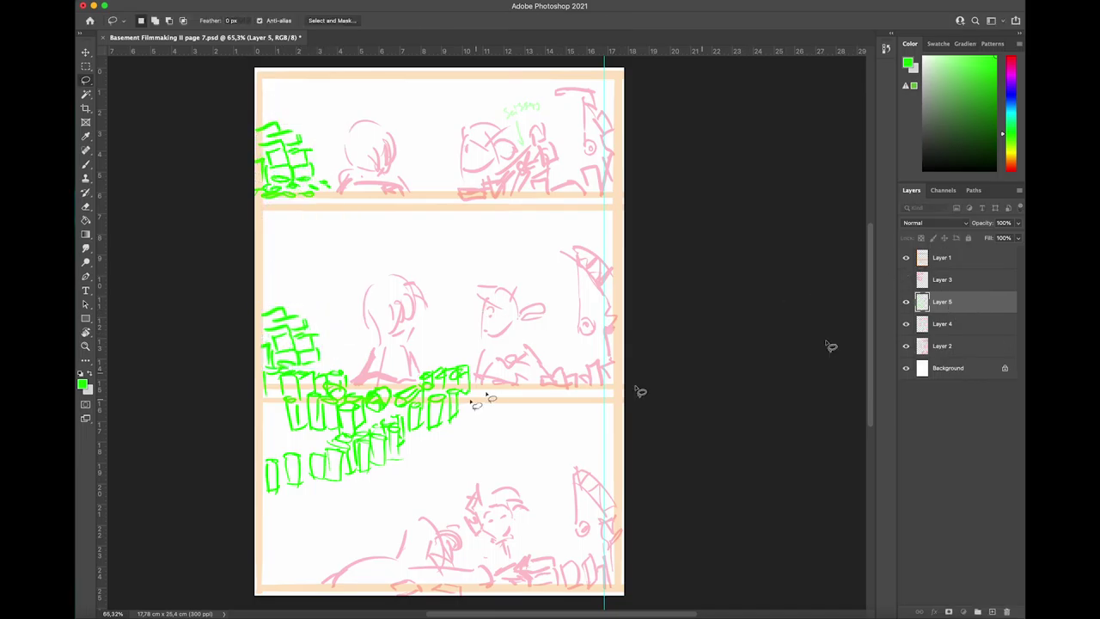
Step: Draw more green containers along the gutter below the top panel, and switch back to Layer 4
{"action": "key", "text": "b"}
{"action": "mouse_move", "coordinate": [259, 199]}
{"action": "left_mouse_down"}
{"action": "mouse_move", "coordinate": [290, 221]}
{"action": "mouse_move", "coordinate": [333, 197]}
{"action": "mouse_move", "coordinate": [267, 230]}
{"action": "mouse_move", "coordinate": [268, 267]}
{"action": "mouse_move", "coordinate": [347, 219]}
{"action": "mouse_move", "coordinate": [344, 206]}
{"action": "mouse_move", "coordinate": [444, 206]}
{"action": "mouse_move", "coordinate": [440, 242]}
{"action": "mouse_move", "coordinate": [438, 194]}
{"action": "mouse_move", "coordinate": [462, 225]}
{"action": "mouse_move", "coordinate": [455, 215]}
{"action": "mouse_move", "coordinate": [511, 210]}
{"action": "left_mouse_up"}
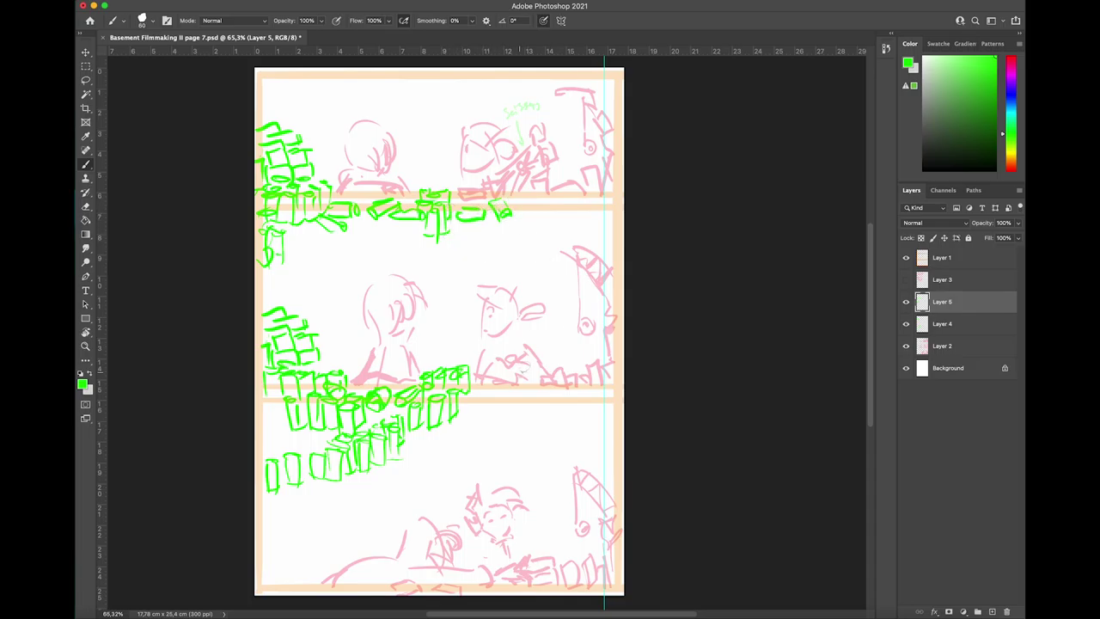
{"action": "key", "text": "alt+bracketleft"}
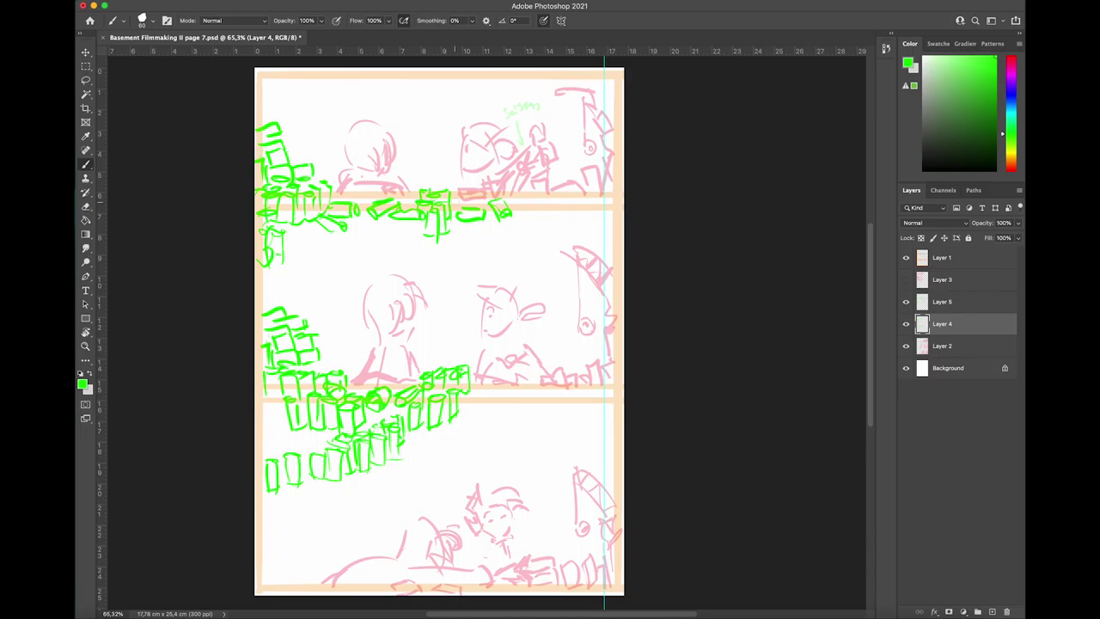
Step: Try a yellow stroke on the gutter below the top panel
{"action": "left_click", "coordinate": [1012, 150]}
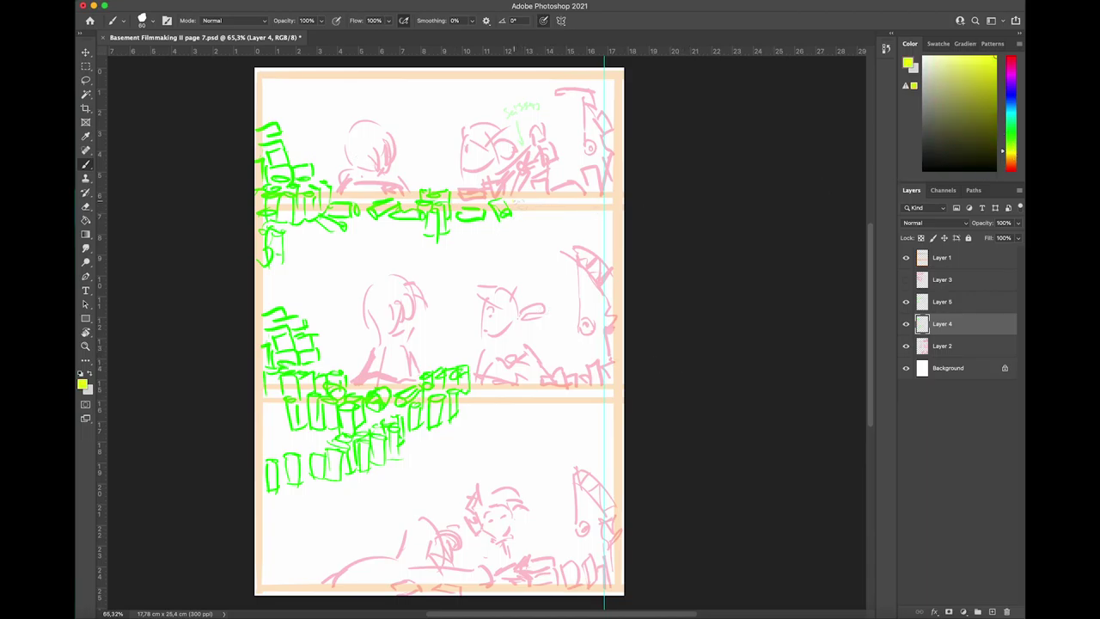
{"action": "mouse_move", "coordinate": [514, 204]}
{"action": "left_mouse_down"}
{"action": "mouse_move", "coordinate": [530, 211]}
{"action": "mouse_move", "coordinate": [537, 251]}
{"action": "mouse_move", "coordinate": [556, 198]}
{"action": "mouse_move", "coordinate": [566, 206]}
{"action": "left_mouse_up"}
{"action": "key", "text": "super+z"}
Step: Draw an orange spill dripping from a container on the upper gutter onto the second character, plus an orange object in the lower panel's raised hand
{"action": "left_click", "coordinate": [1012, 159]}
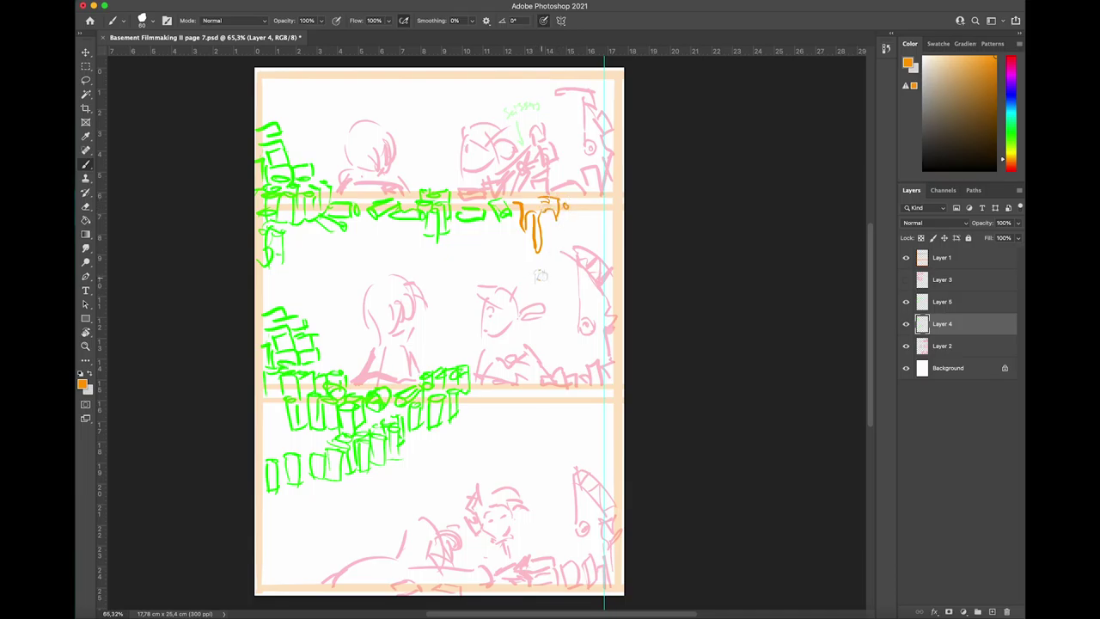
{"action": "key", "text": "ctrl+z"}
{"action": "left_click_drag", "start_coordinate": [467, 519], "coordinate": [472, 527]}
{"action": "mouse_move", "coordinate": [516, 199]}
{"action": "left_mouse_down"}
{"action": "mouse_move", "coordinate": [595, 204]}
{"action": "mouse_move", "coordinate": [576, 207]}
{"action": "left_mouse_up"}
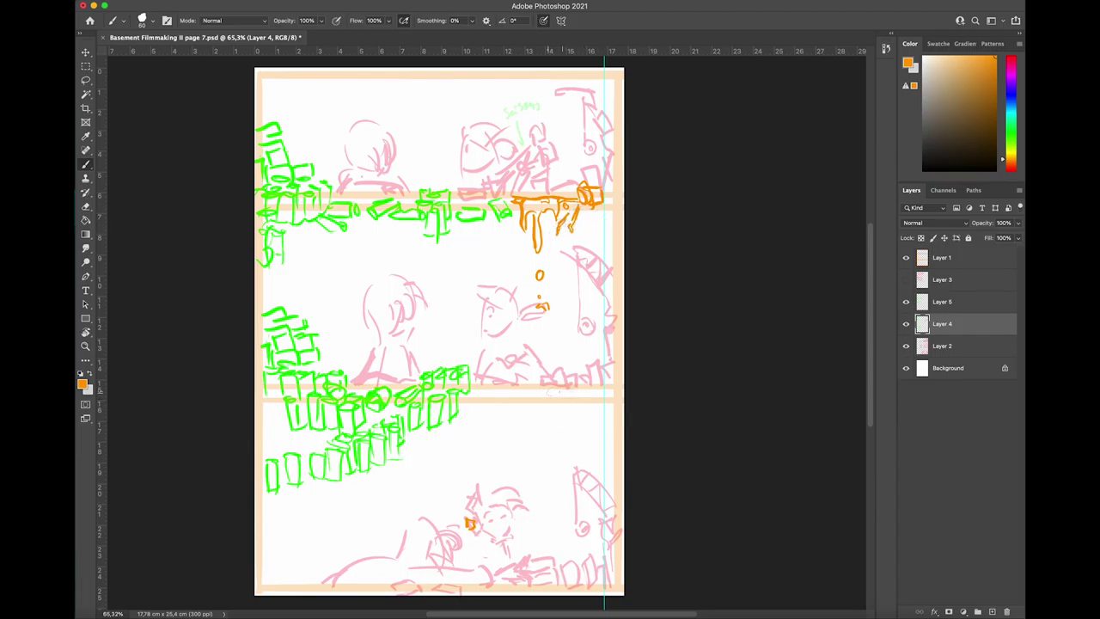
Step: Try an orange puddle with a container on the lower gutter and another container at the page's bottom edge
{"action": "mouse_move", "coordinate": [516, 401]}
{"action": "left_mouse_down"}
{"action": "mouse_move", "coordinate": [470, 407]}
{"action": "mouse_move", "coordinate": [570, 409]}
{"action": "mouse_move", "coordinate": [490, 390]}
{"action": "left_mouse_up"}
{"action": "key", "text": "super+z"}
{"action": "left_click_drag", "start_coordinate": [490, 390], "coordinate": [582, 392]}
{"action": "mouse_move", "coordinate": [565, 399]}
{"action": "left_mouse_down"}
{"action": "mouse_move", "coordinate": [607, 385]}
{"action": "mouse_move", "coordinate": [595, 404]}
{"action": "left_mouse_up"}
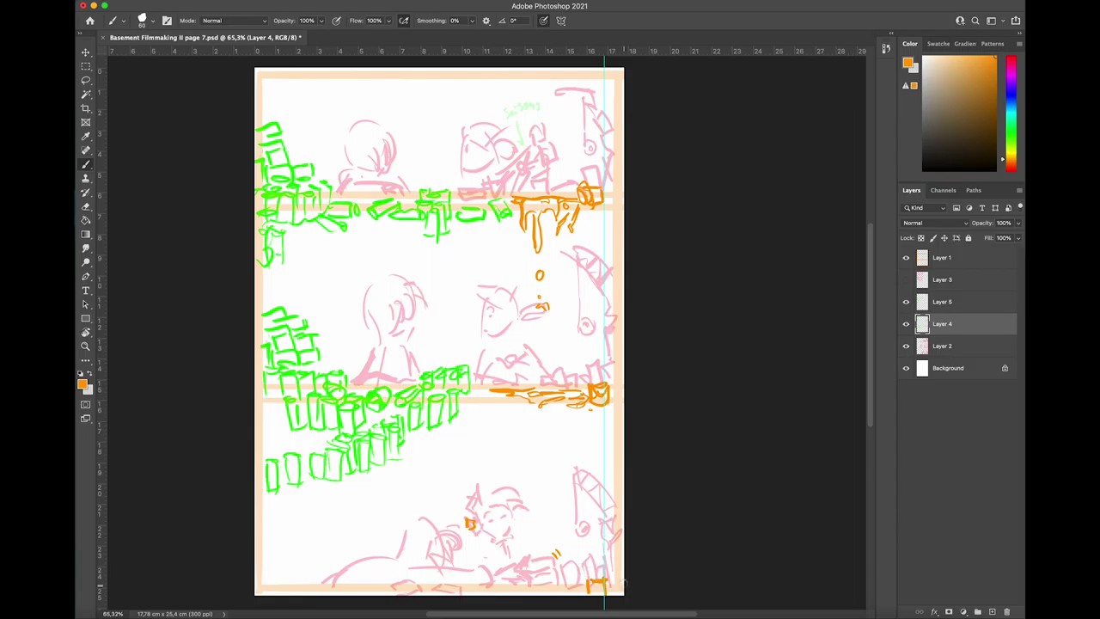
{"action": "key", "text": "ctrl+z"}
{"action": "key", "text": "ctrl+z"}
{"action": "key", "text": "ctrl+z"}
{"action": "key", "text": "ctrl+z"}
{"action": "key", "text": "ctrl+z"}
{"action": "key", "text": "ctrl+z"}
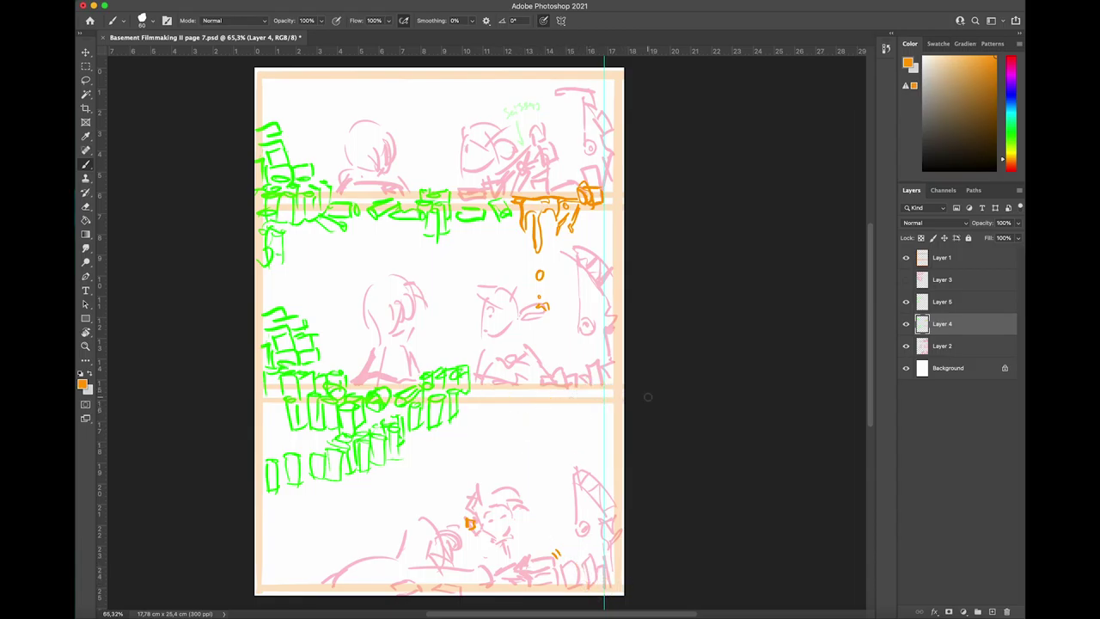
Step: Draw a cluttered row of orange shapes along the right part of the gutter between the middle and lower panels
{"action": "mouse_move", "coordinate": [529, 400]}
{"action": "left_mouse_down"}
{"action": "mouse_move", "coordinate": [531, 389]}
{"action": "mouse_move", "coordinate": [571, 394]}
{"action": "left_mouse_up"}
{"action": "mouse_move", "coordinate": [586, 391]}
{"action": "left_mouse_down"}
{"action": "mouse_move", "coordinate": [575, 362]}
{"action": "mouse_move", "coordinate": [572, 385]}
{"action": "left_mouse_up"}
{"action": "left_click_drag", "start_coordinate": [594, 404], "coordinate": [615, 397]}
{"action": "left_click_drag", "start_coordinate": [554, 412], "coordinate": [581, 430]}
{"action": "mouse_move", "coordinate": [571, 411]}
{"action": "left_mouse_down"}
{"action": "mouse_move", "coordinate": [593, 418]}
{"action": "mouse_move", "coordinate": [569, 417]}
{"action": "left_mouse_up"}
{"action": "left_click_drag", "start_coordinate": [572, 418], "coordinate": [583, 410]}
{"action": "mouse_move", "coordinate": [520, 395]}
{"action": "left_mouse_down"}
{"action": "mouse_move", "coordinate": [630, 471]}
{"action": "mouse_move", "coordinate": [538, 413]}
{"action": "mouse_move", "coordinate": [578, 417]}
{"action": "left_mouse_up"}
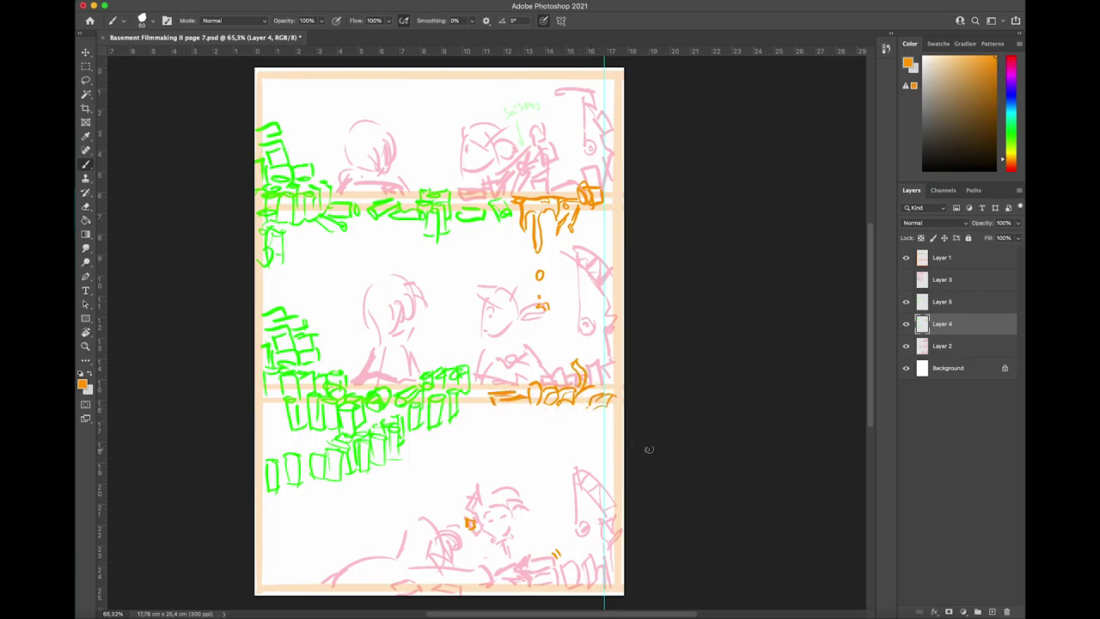
{"action": "left_click_drag", "start_coordinate": [478, 398], "coordinate": [500, 392]}
{"action": "left_click_drag", "start_coordinate": [565, 412], "coordinate": [590, 402]}
Step: Draw an orange pile of blocks in the lower panel's left corner, with a long low curve running beside it
{"action": "mouse_move", "coordinate": [256, 581]}
{"action": "left_mouse_down"}
{"action": "mouse_move", "coordinate": [297, 588]}
{"action": "mouse_move", "coordinate": [289, 576]}
{"action": "left_mouse_up"}
{"action": "left_click_drag", "start_coordinate": [298, 576], "coordinate": [313, 586]}
{"action": "mouse_move", "coordinate": [261, 552]}
{"action": "left_mouse_down"}
{"action": "mouse_move", "coordinate": [300, 567]}
{"action": "mouse_move", "coordinate": [258, 526]}
{"action": "left_mouse_up"}
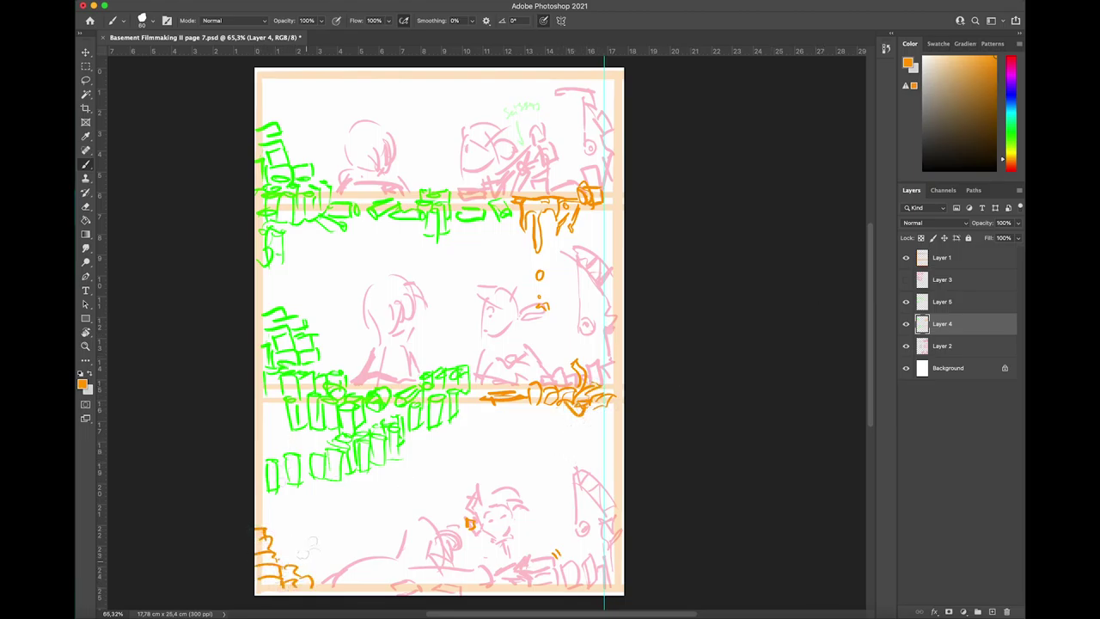
{"action": "mouse_move", "coordinate": [294, 559]}
{"action": "left_mouse_down"}
{"action": "mouse_move", "coordinate": [415, 568]}
{"action": "mouse_move", "coordinate": [515, 555]}
{"action": "left_mouse_up"}
{"action": "left_click_drag", "start_coordinate": [283, 545], "coordinate": [289, 552]}
{"action": "left_click_drag", "start_coordinate": [304, 552], "coordinate": [293, 562]}
Step: Fade Layer 4 and Layer 5, with Layer 5 at 18% opacity, and merge Layer 5 down into Layer 4
{"action": "left_click_drag", "start_coordinate": [1019, 228], "coordinate": [980, 238]}
{"action": "left_click", "coordinate": [964, 306]}
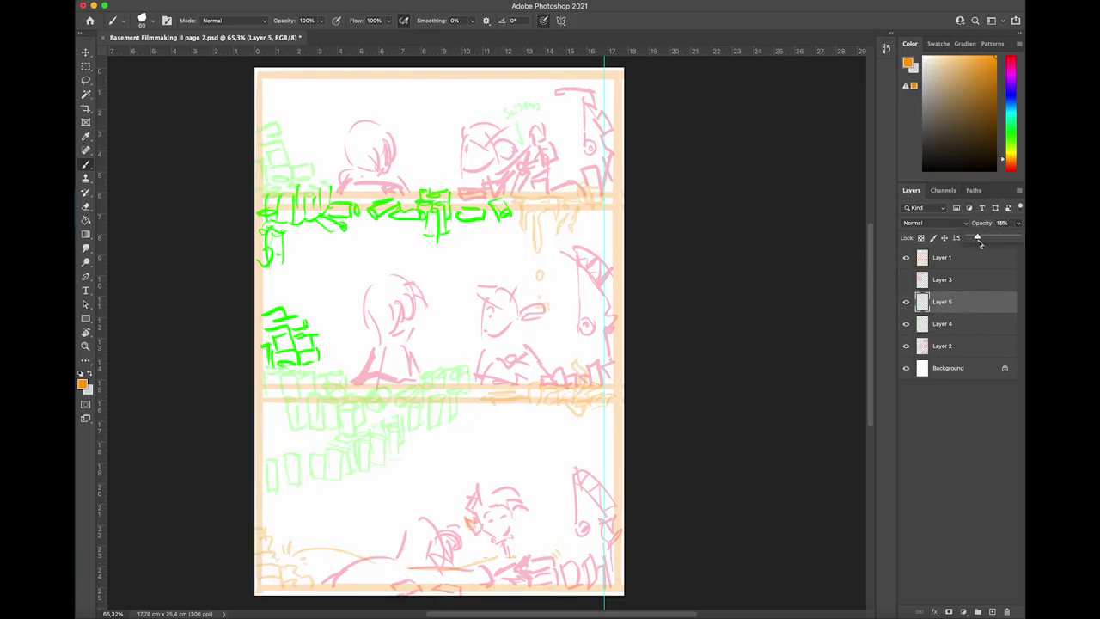
{"action": "right_click", "coordinate": [960, 307]}
{"action": "left_click", "coordinate": [933, 448]}
Step: Show the dialogue on Layer 3 and rewrite the top panel's "that looks cool" as "that's very colorful" in red
{"action": "left_click", "coordinate": [908, 281]}
{"action": "left_click", "coordinate": [908, 281]}
{"action": "left_click", "coordinate": [907, 280]}
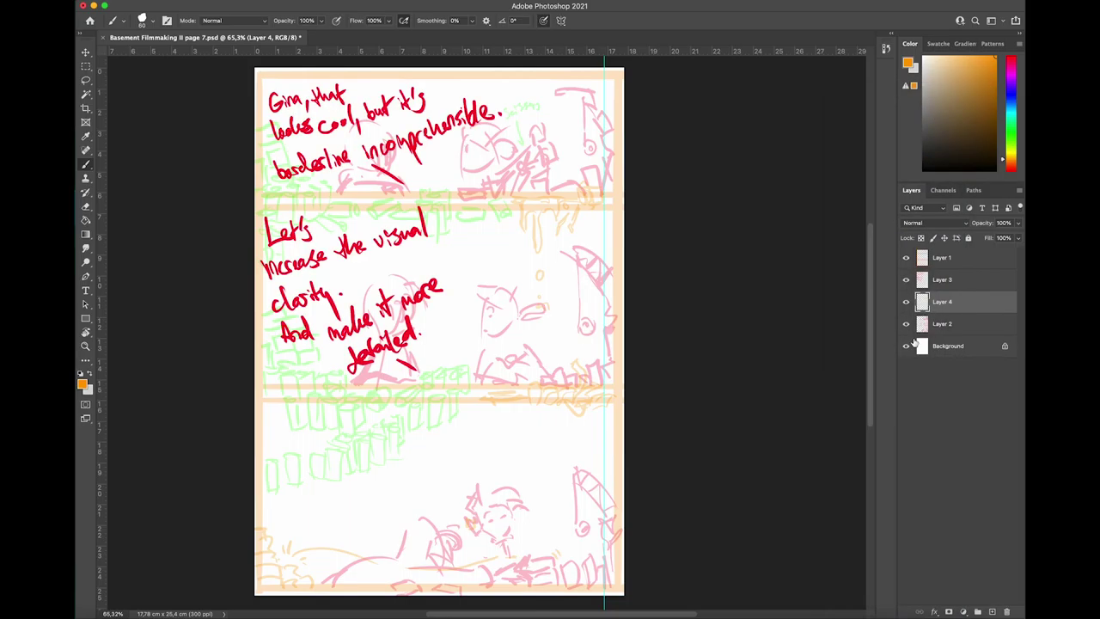
{"action": "left_click_drag", "start_coordinate": [1012, 78], "coordinate": [1012, 57]}
{"action": "left_click", "coordinate": [942, 279]}
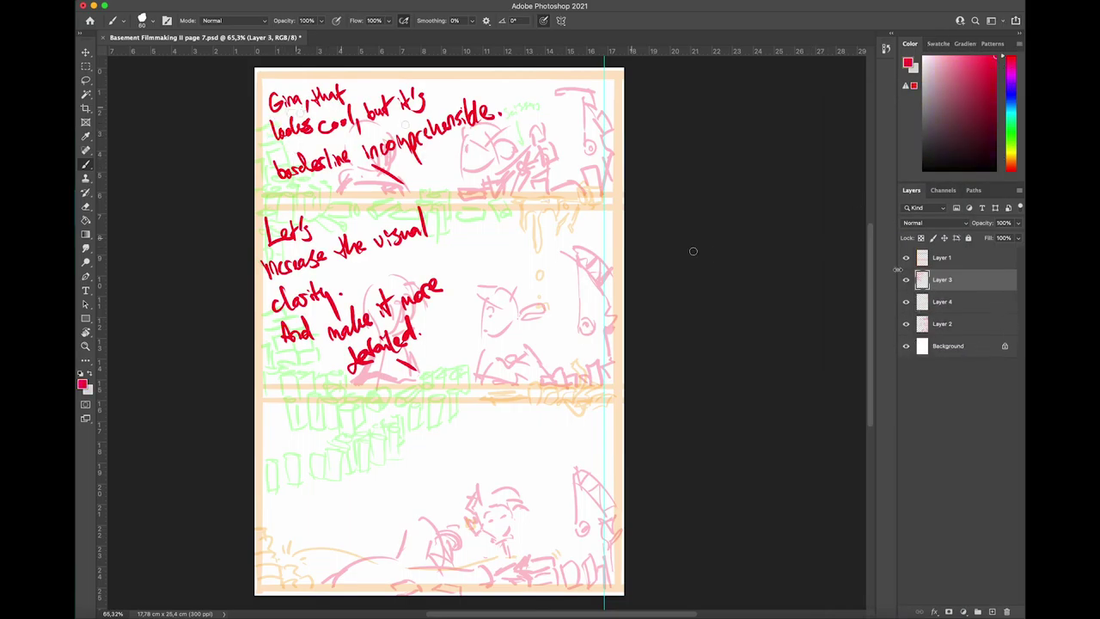
{"action": "mouse_move", "coordinate": [272, 129]}
{"action": "left_mouse_down"}
{"action": "mouse_move", "coordinate": [351, 110]}
{"action": "mouse_move", "coordinate": [347, 99]}
{"action": "left_mouse_up"}
{"action": "left_click_drag", "start_coordinate": [261, 128], "coordinate": [277, 136]}
{"action": "left_click_drag", "start_coordinate": [283, 131], "coordinate": [291, 144]}
{"action": "left_click_drag", "start_coordinate": [301, 133], "coordinate": [330, 132]}
{"action": "mouse_move", "coordinate": [337, 117]}
{"action": "left_mouse_down"}
{"action": "mouse_move", "coordinate": [338, 130]}
{"action": "mouse_move", "coordinate": [354, 112]}
{"action": "mouse_move", "coordinate": [301, 122]}
{"action": "mouse_move", "coordinate": [328, 128]}
{"action": "left_mouse_up"}
Step: Adjust the rewritten dialogue words with a lasso selection and free transform, and hide the dialogue layer
{"action": "key", "text": "l"}
{"action": "key", "text": "super+t"}
{"action": "key", "text": "Return"}
{"action": "key", "text": "super+d"}
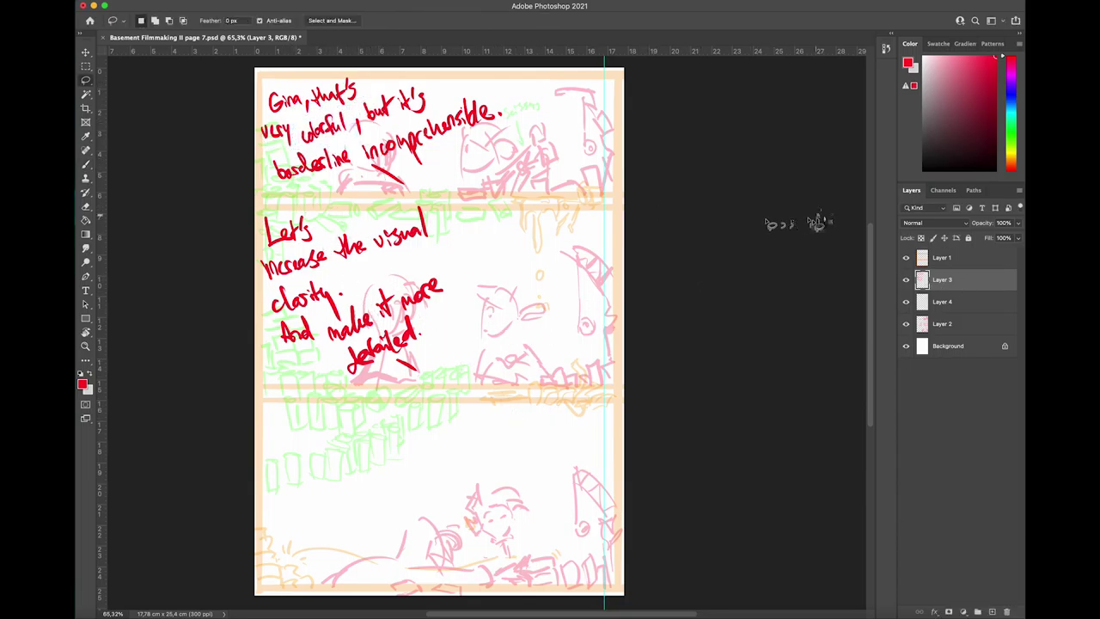
{"action": "left_click", "coordinate": [906, 280]}
Step: Delete the lowest row of green containers on Layer 4, touch up the remaining cluster with green at 24% opacity, and save
{"action": "left_click", "coordinate": [953, 304]}
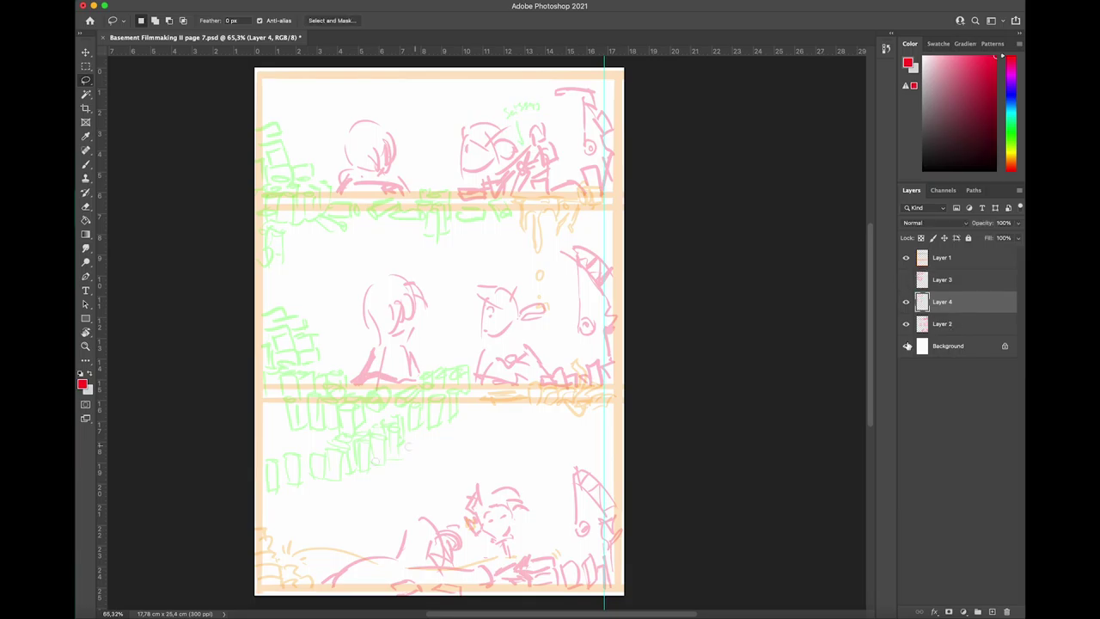
{"action": "mouse_move", "coordinate": [280, 479]}
{"action": "left_mouse_down"}
{"action": "mouse_move", "coordinate": [290, 453]}
{"action": "mouse_move", "coordinate": [323, 442]}
{"action": "mouse_move", "coordinate": [372, 461]}
{"action": "mouse_move", "coordinate": [395, 426]}
{"action": "mouse_move", "coordinate": [447, 429]}
{"action": "mouse_move", "coordinate": [414, 432]}
{"action": "mouse_move", "coordinate": [413, 423]}
{"action": "mouse_move", "coordinate": [457, 414]}
{"action": "left_mouse_up"}
{"action": "left_click", "coordinate": [423, 206]}
{"action": "left_click", "coordinate": [1012, 134]}
{"action": "key", "text": "b"}
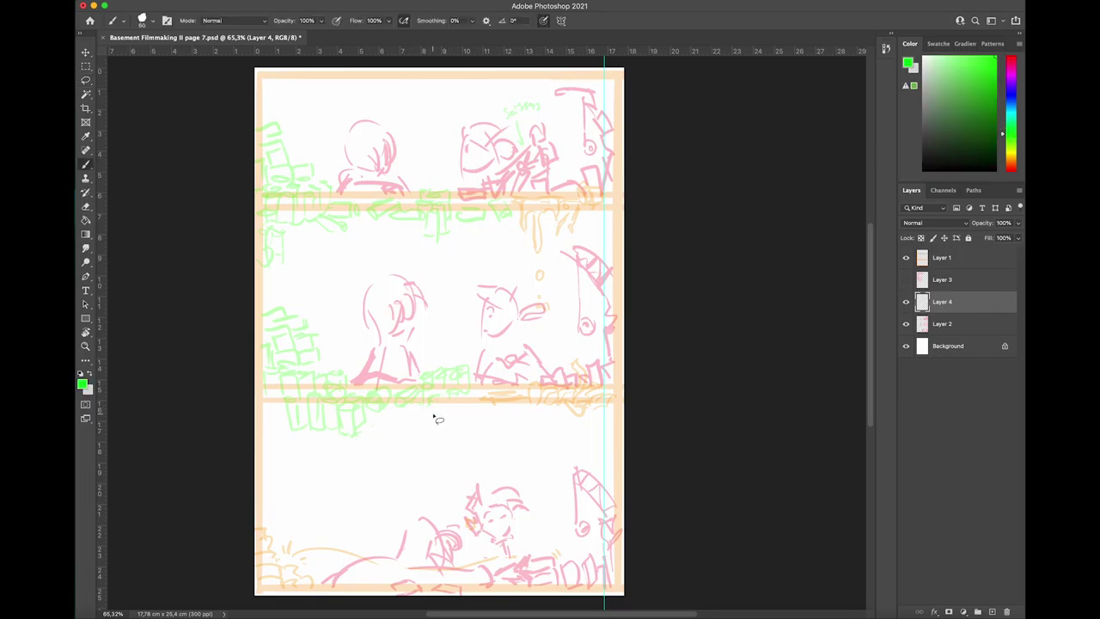
{"action": "left_click_drag", "start_coordinate": [321, 20], "coordinate": [287, 31]}
{"action": "mouse_move", "coordinate": [430, 405]}
{"action": "left_mouse_down"}
{"action": "mouse_move", "coordinate": [431, 416]}
{"action": "mouse_move", "coordinate": [458, 396]}
{"action": "mouse_move", "coordinate": [413, 421]}
{"action": "mouse_move", "coordinate": [421, 409]}
{"action": "left_mouse_up"}
{"action": "key", "text": "super+s"}
Step: Move the panel-border layer directly above Layer 2, merge it into Layer 2, and show Layer 4 again
{"action": "left_click", "coordinate": [906, 302]}
{"action": "left_click_drag", "start_coordinate": [942, 265], "coordinate": [960, 317]}
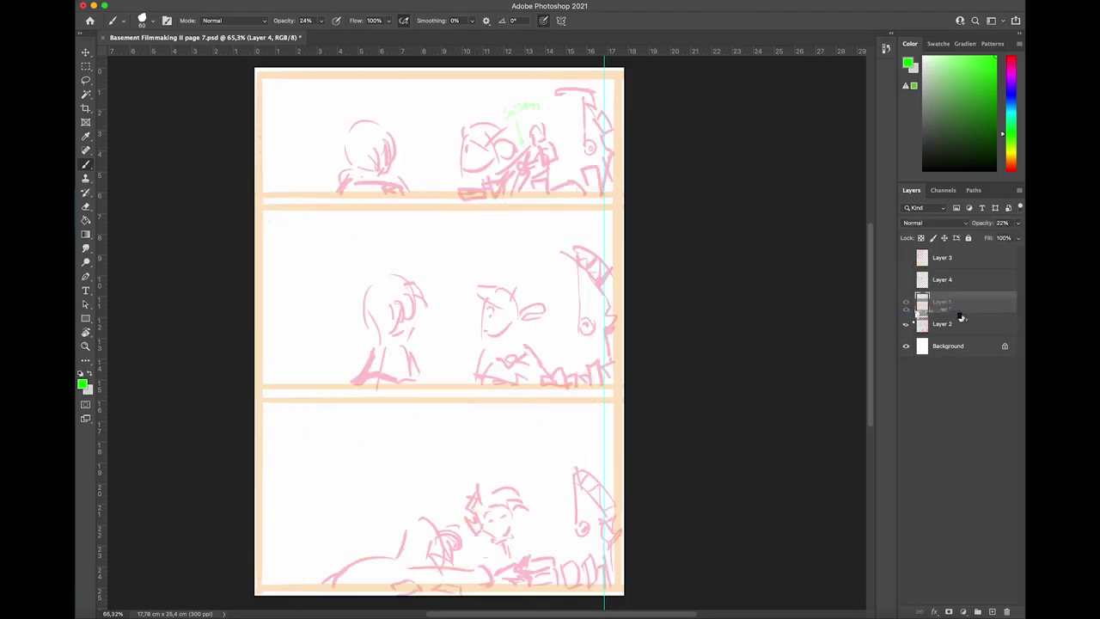
{"action": "key", "text": "super+e"}
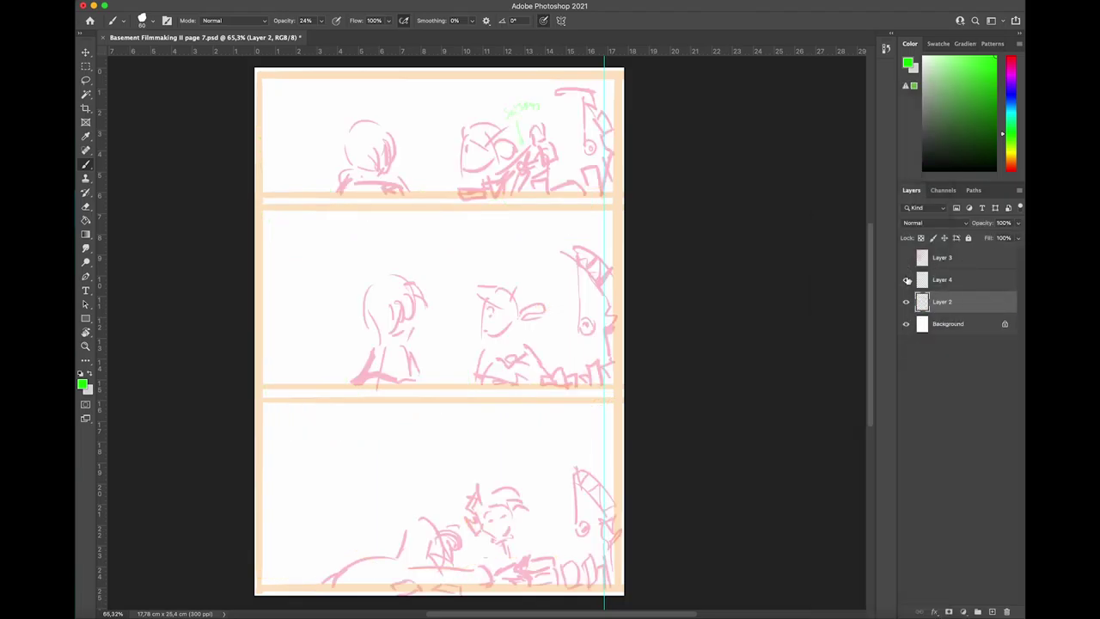
{"action": "left_click", "coordinate": [906, 280]}
Step: Try merging the coloured prop layer into the layers below it
{"action": "right_click", "coordinate": [969, 282]}
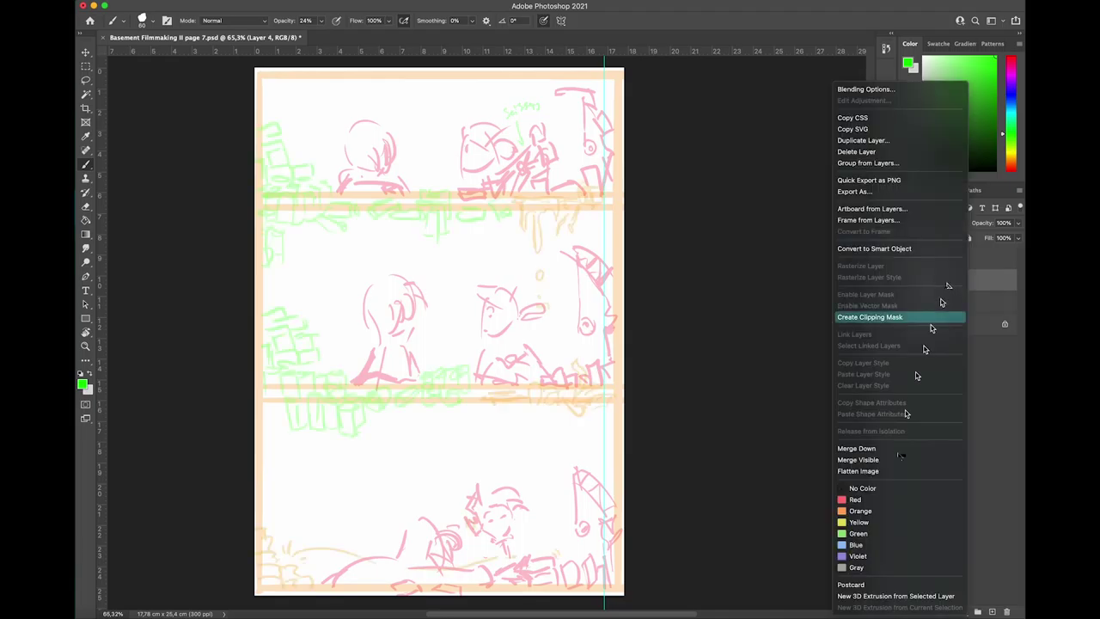
{"action": "left_click", "coordinate": [894, 459]}
{"action": "key", "text": "super+z"}
{"action": "right_click", "coordinate": [997, 280]}
{"action": "left_click", "coordinate": [912, 449]}
{"action": "left_click", "coordinate": [975, 259]}
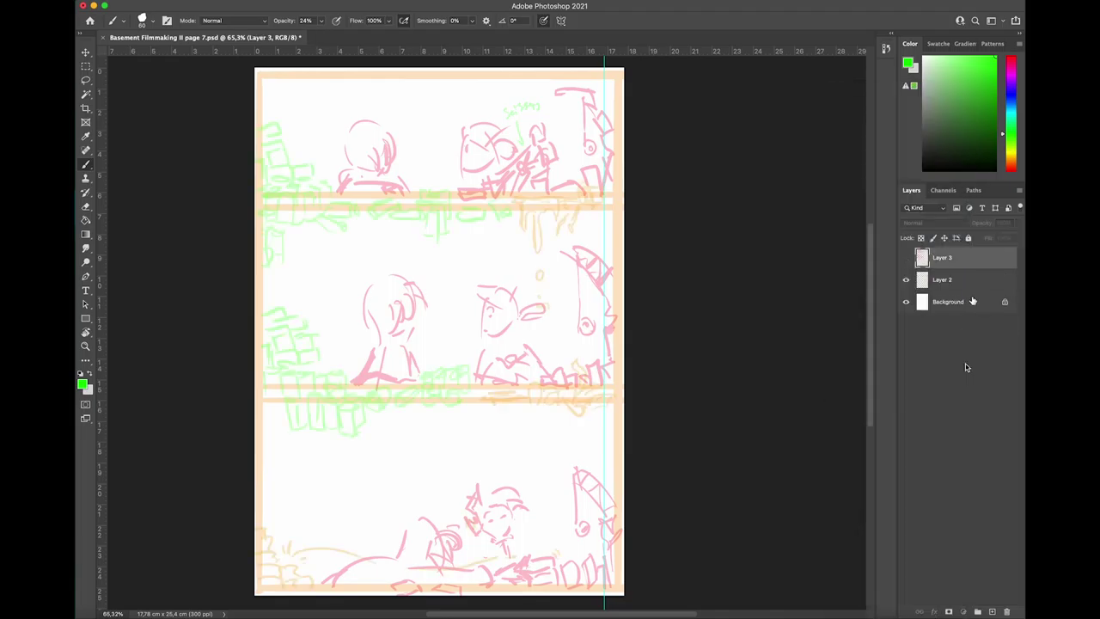
{"action": "key", "text": "ctrl+z"}
Step: Save the file, add a new layer above Layer 4, and set up a black brush at size 25
{"action": "key", "text": "ctrl+s"}
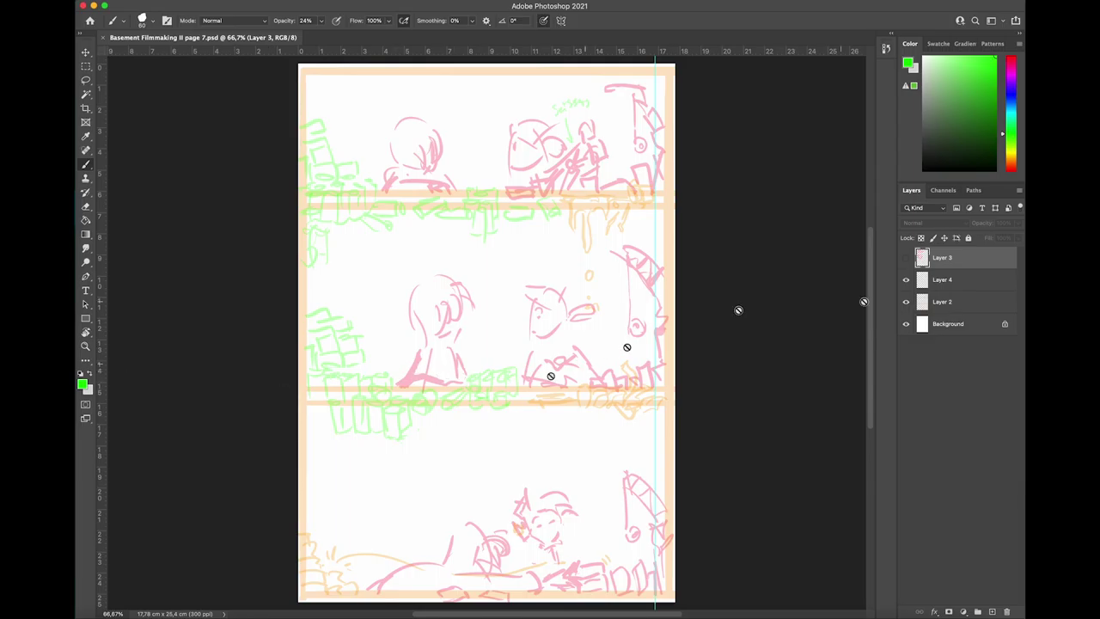
{"action": "left_click", "coordinate": [942, 279]}
{"action": "left_click", "coordinate": [992, 611]}
{"action": "key", "text": "d"}
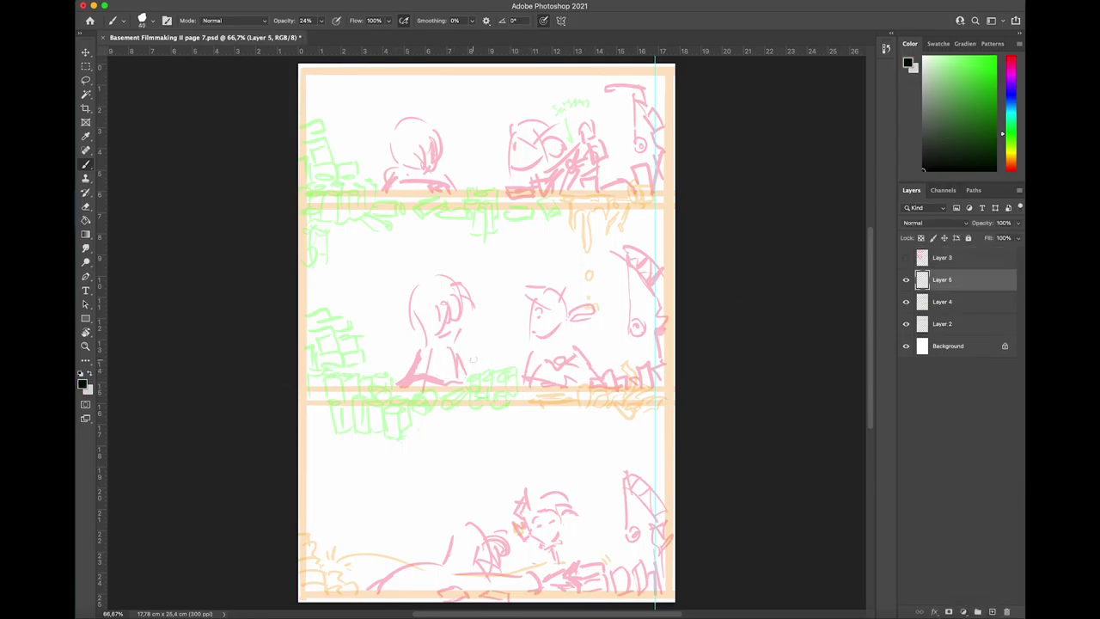
{"action": "key", "text": "bracketleft"}
{"action": "key", "text": "bracketleft"}
{"action": "key", "text": "bracketleft"}
{"action": "key", "text": "bracketleft"}
{"action": "left_click_drag", "start_coordinate": [303, 70], "coordinate": [304, 169]}
{"action": "key", "text": "super+z"}
{"action": "left_click", "coordinate": [905, 280]}
{"action": "left_click", "coordinate": [905, 281]}
{"action": "left_click", "coordinate": [905, 280]}
{"action": "left_click", "coordinate": [905, 280]}
{"action": "mouse_move", "coordinate": [555, 442]}
{"action": "left_mouse_down"}
{"action": "mouse_move", "coordinate": [539, 550]}
{"action": "mouse_move", "coordinate": [637, 535]}
{"action": "left_mouse_up"}
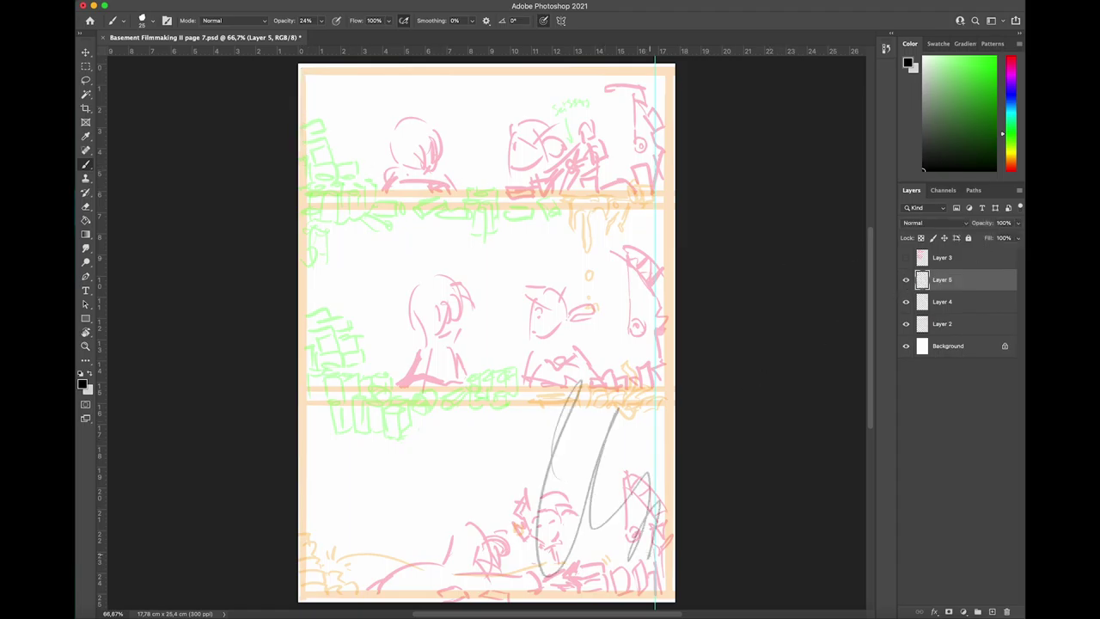
{"action": "key", "text": "super+z"}
Step: Set the brush opacity to 100%, ink a straight black border around the whole page, and save
{"action": "left_click", "coordinate": [322, 20]}
{"action": "left_click_drag", "start_coordinate": [319, 34], "coordinate": [373, 35]}
{"action": "mouse_move", "coordinate": [347, 153]}
{"action": "left_mouse_down"}
{"action": "mouse_move", "coordinate": [505, 104]}
{"action": "mouse_move", "coordinate": [547, 274]}
{"action": "left_mouse_up"}
{"action": "key", "text": "super+z"}
{"action": "mouse_move", "coordinate": [303, 70]}
{"action": "left_mouse_down"}
{"action": "mouse_move", "coordinate": [306, 594]}
{"action": "mouse_move", "coordinate": [649, 595]}
{"action": "mouse_move", "coordinate": [670, 573]}
{"action": "mouse_move", "coordinate": [671, 72]}
{"action": "left_mouse_up"}
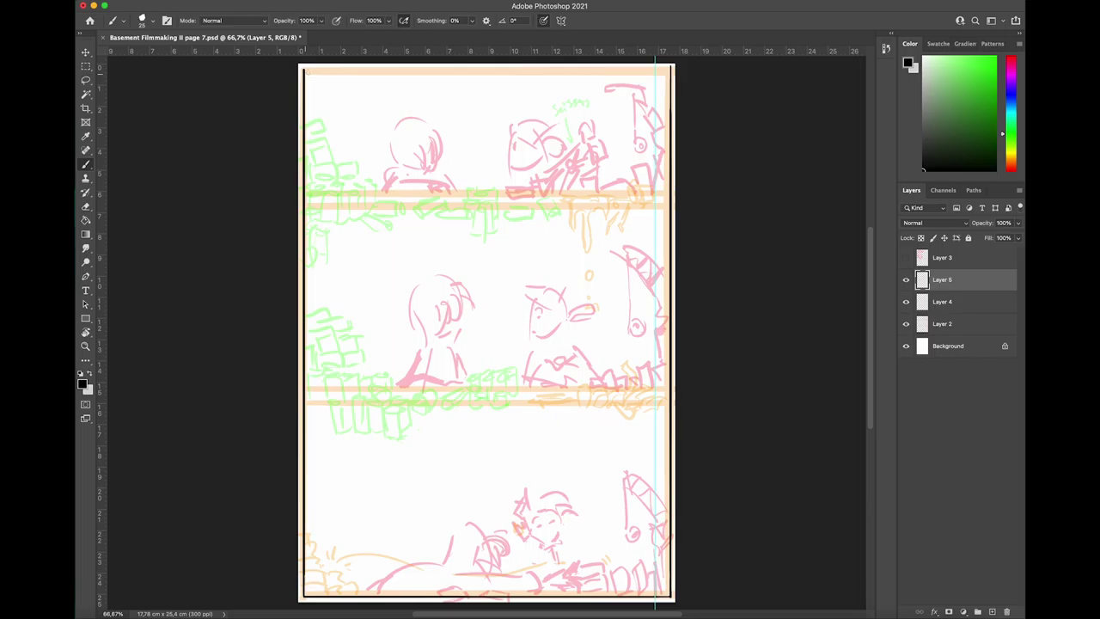
{"action": "left_click_drag", "start_coordinate": [303, 68], "coordinate": [673, 68]}
{"action": "scroll", "coordinate": [691, 78], "scroll_direction": "up", "scroll_amount": 5}
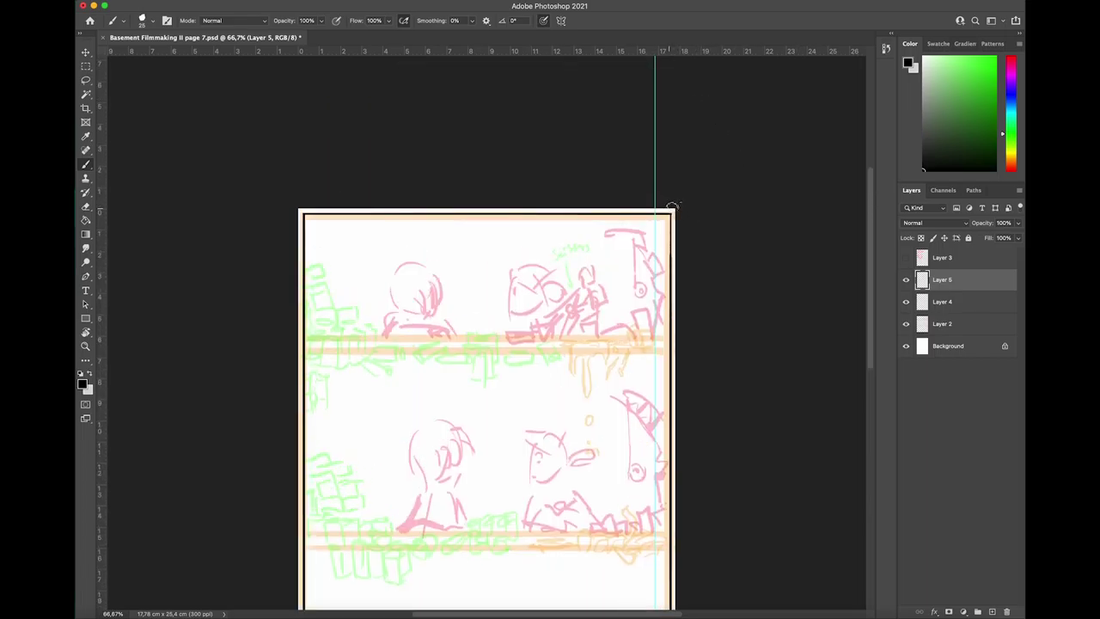
{"action": "scroll", "coordinate": [810, 317], "scroll_direction": "down", "scroll_amount": 5}
{"action": "key", "text": "ctrl+s"}
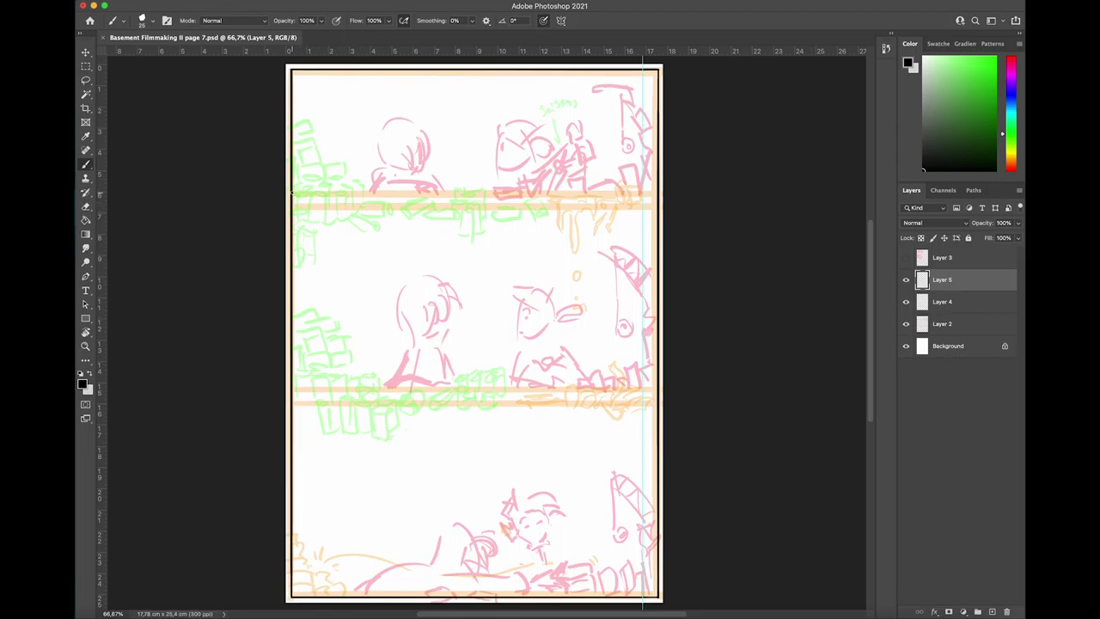
Step: Ink straight black lines along both edges of the upper and lower gutters
{"action": "left_click_drag", "start_coordinate": [293, 192], "coordinate": [657, 193]}
{"action": "left_click", "coordinate": [292, 206]}
{"action": "left_click", "coordinate": [657, 206], "text": "shift"}
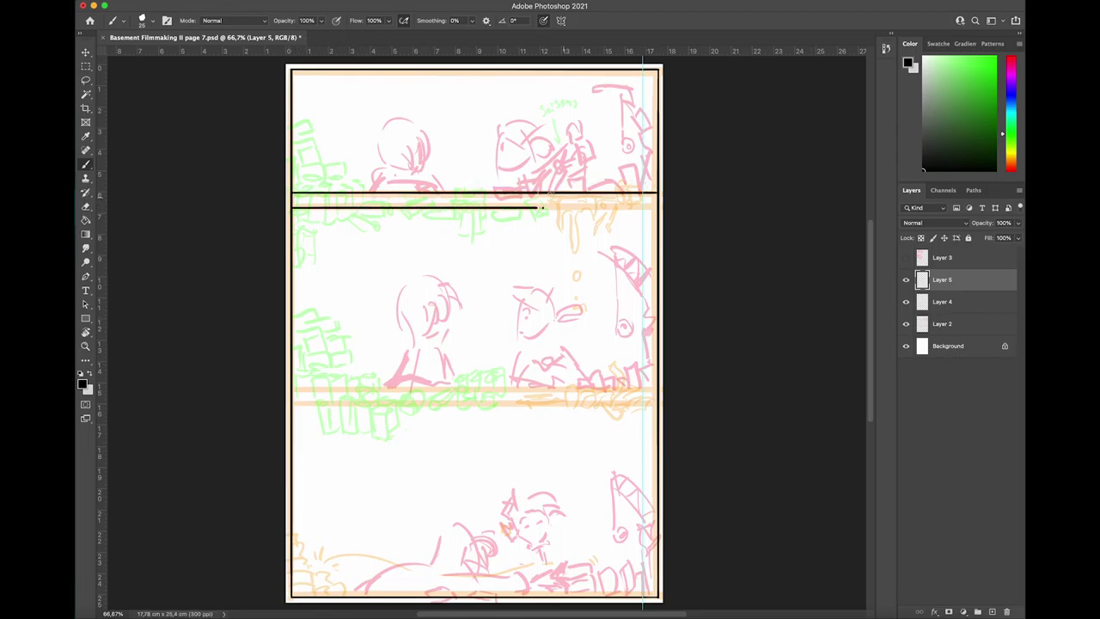
{"action": "left_click", "coordinate": [292, 389]}
{"action": "left_click", "coordinate": [657, 389], "text": "shift"}
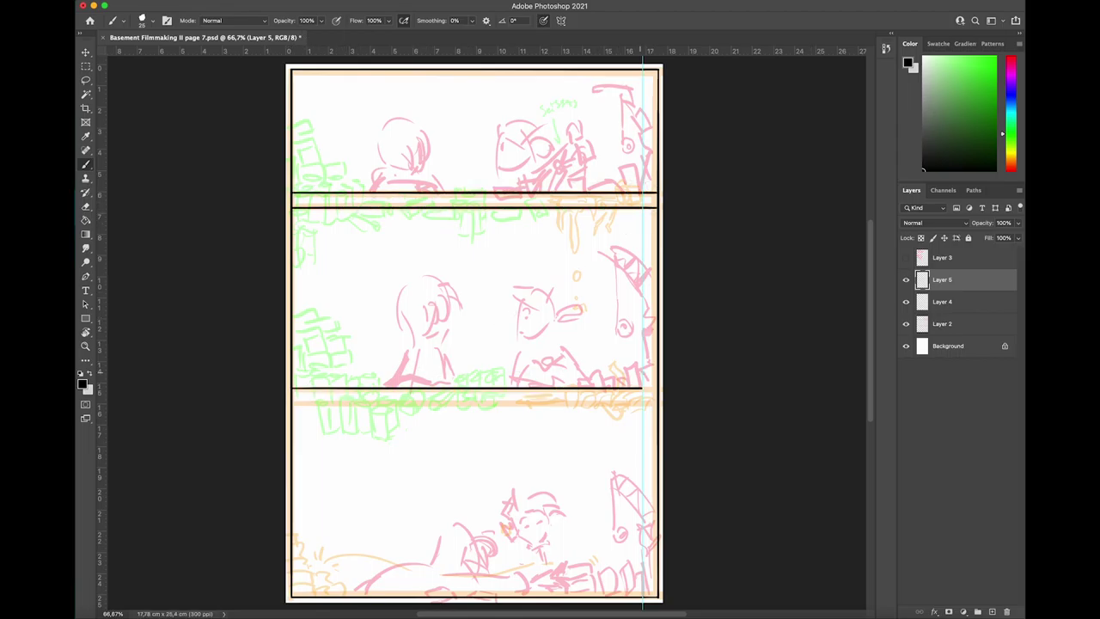
{"action": "left_click", "coordinate": [292, 403]}
{"action": "left_click", "coordinate": [657, 403], "text": "shift"}
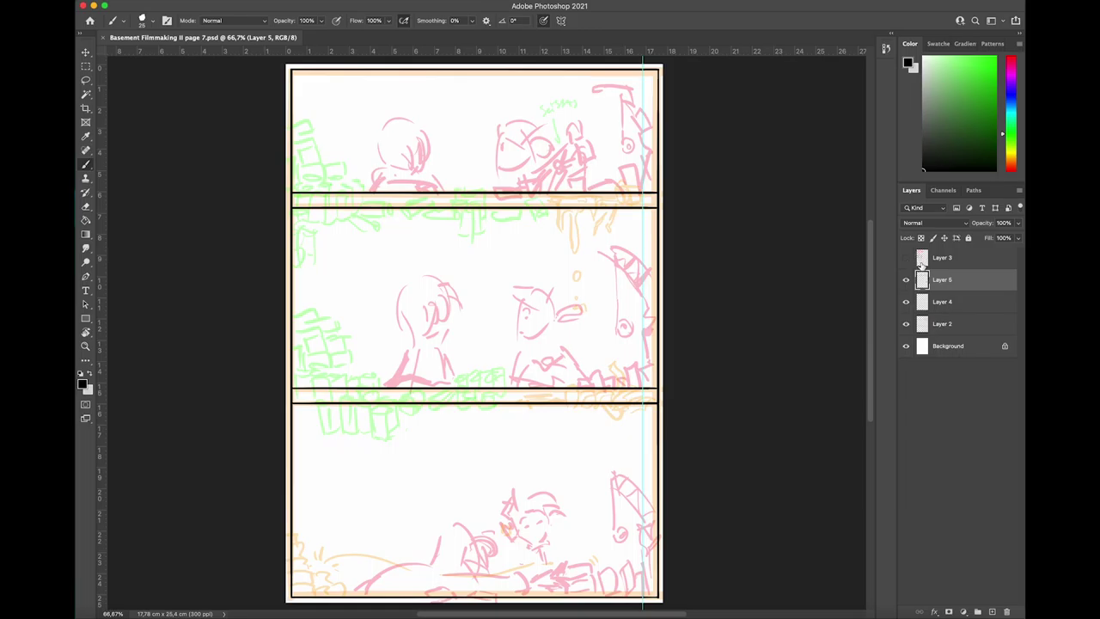
Step: Add a new layer and ink the hooded first character's hair, face and shoulders in the top panel
{"action": "left_click", "coordinate": [993, 611]}
{"action": "mouse_move", "coordinate": [394, 153]}
{"action": "left_mouse_down"}
{"action": "mouse_move", "coordinate": [422, 135]}
{"action": "mouse_move", "coordinate": [416, 171]}
{"action": "left_mouse_up"}
{"action": "mouse_move", "coordinate": [424, 134]}
{"action": "left_mouse_down"}
{"action": "mouse_move", "coordinate": [430, 161]}
{"action": "mouse_move", "coordinate": [404, 172]}
{"action": "mouse_move", "coordinate": [433, 131]}
{"action": "mouse_move", "coordinate": [421, 120]}
{"action": "mouse_move", "coordinate": [381, 122]}
{"action": "mouse_move", "coordinate": [371, 188]}
{"action": "mouse_move", "coordinate": [387, 116]}
{"action": "mouse_move", "coordinate": [424, 123]}
{"action": "left_mouse_up"}
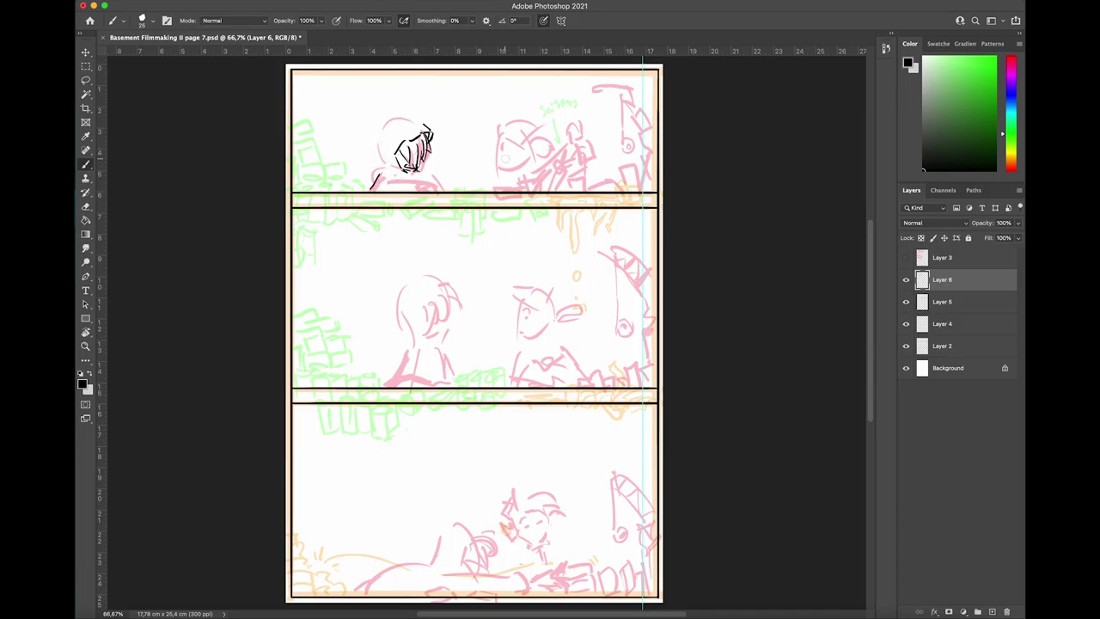
{"action": "mouse_move", "coordinate": [383, 172]}
{"action": "left_mouse_down"}
{"action": "mouse_move", "coordinate": [381, 146]}
{"action": "mouse_move", "coordinate": [429, 125]}
{"action": "left_mouse_up"}
{"action": "scroll", "coordinate": [482, 326], "scroll_direction": "down", "scroll_amount": 1}
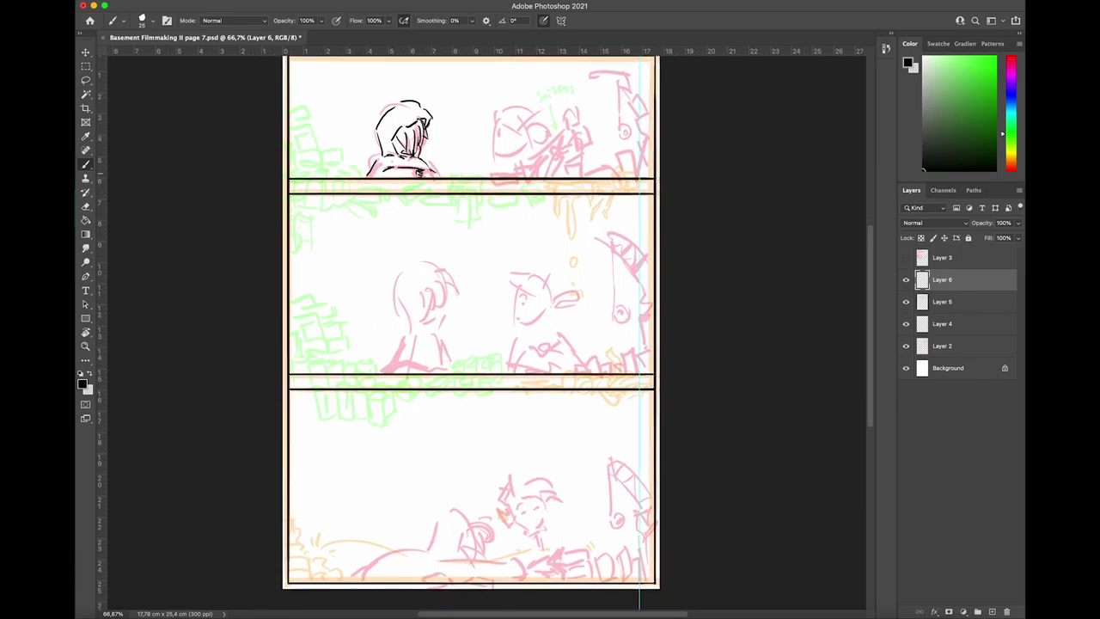
{"action": "key", "text": "super+z"}
{"action": "left_click_drag", "start_coordinate": [421, 174], "coordinate": [447, 265]}
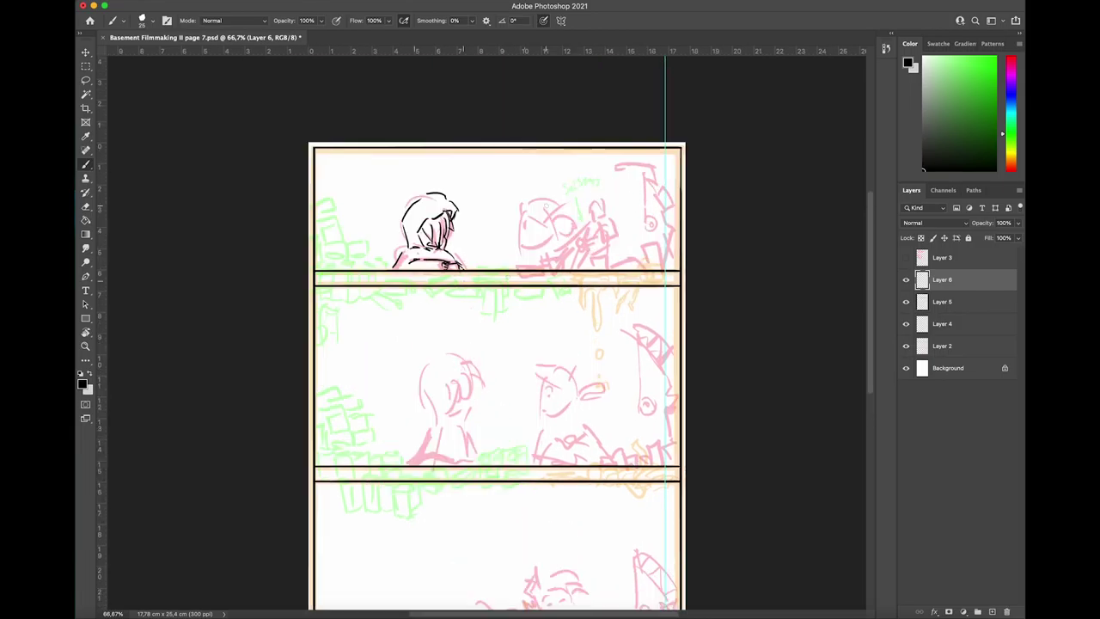
Step: Ink the first character's head and hoodie in the middle panel, and add details to the top panel's hoodie
{"action": "left_click_drag", "start_coordinate": [456, 382], "coordinate": [450, 411]}
{"action": "mouse_move", "coordinate": [471, 361]}
{"action": "left_mouse_down"}
{"action": "mouse_move", "coordinate": [468, 416]}
{"action": "mouse_move", "coordinate": [466, 377]}
{"action": "mouse_move", "coordinate": [449, 398]}
{"action": "mouse_move", "coordinate": [459, 426]}
{"action": "left_mouse_up"}
{"action": "mouse_move", "coordinate": [474, 391]}
{"action": "left_mouse_down"}
{"action": "mouse_move", "coordinate": [466, 425]}
{"action": "mouse_move", "coordinate": [465, 409]}
{"action": "mouse_move", "coordinate": [444, 425]}
{"action": "mouse_move", "coordinate": [424, 392]}
{"action": "left_mouse_up"}
{"action": "mouse_move", "coordinate": [426, 376]}
{"action": "left_mouse_down"}
{"action": "mouse_move", "coordinate": [434, 363]}
{"action": "mouse_move", "coordinate": [467, 359]}
{"action": "mouse_move", "coordinate": [418, 456]}
{"action": "mouse_move", "coordinate": [480, 458]}
{"action": "left_mouse_up"}
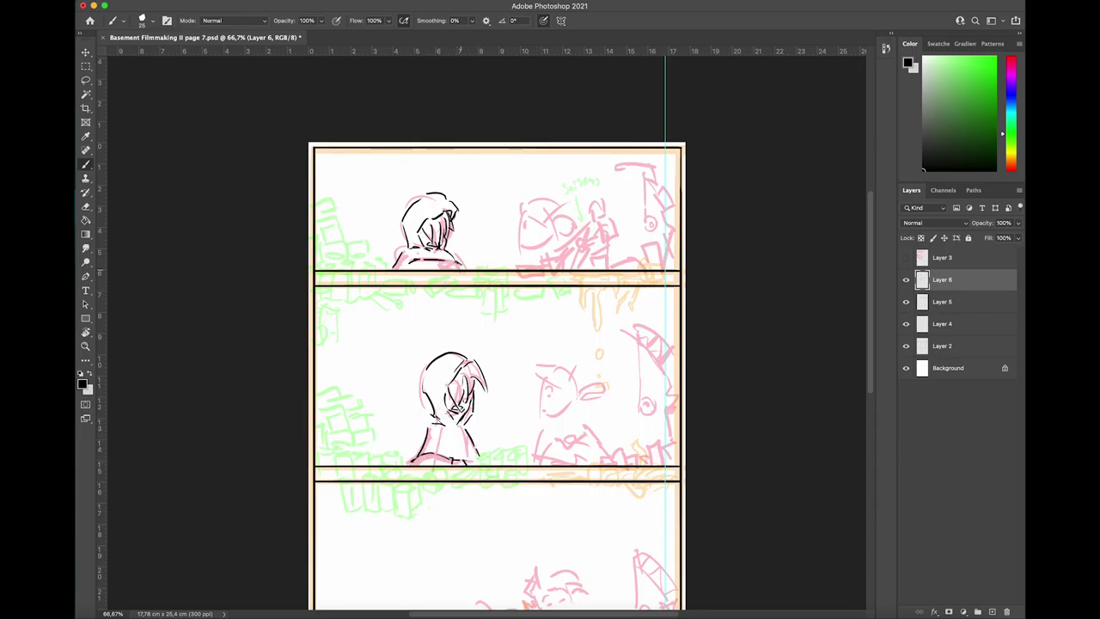
{"action": "left_click_drag", "start_coordinate": [441, 263], "coordinate": [452, 267]}
{"action": "mouse_move", "coordinate": [445, 430]}
{"action": "left_mouse_down"}
{"action": "mouse_move", "coordinate": [450, 454]}
{"action": "mouse_move", "coordinate": [464, 454]}
{"action": "left_mouse_up"}
Step: Ink the second character's face, ear, hair and ponytail in the middle panel
{"action": "scroll", "coordinate": [452, 456], "scroll_direction": "down", "scroll_amount": 5}
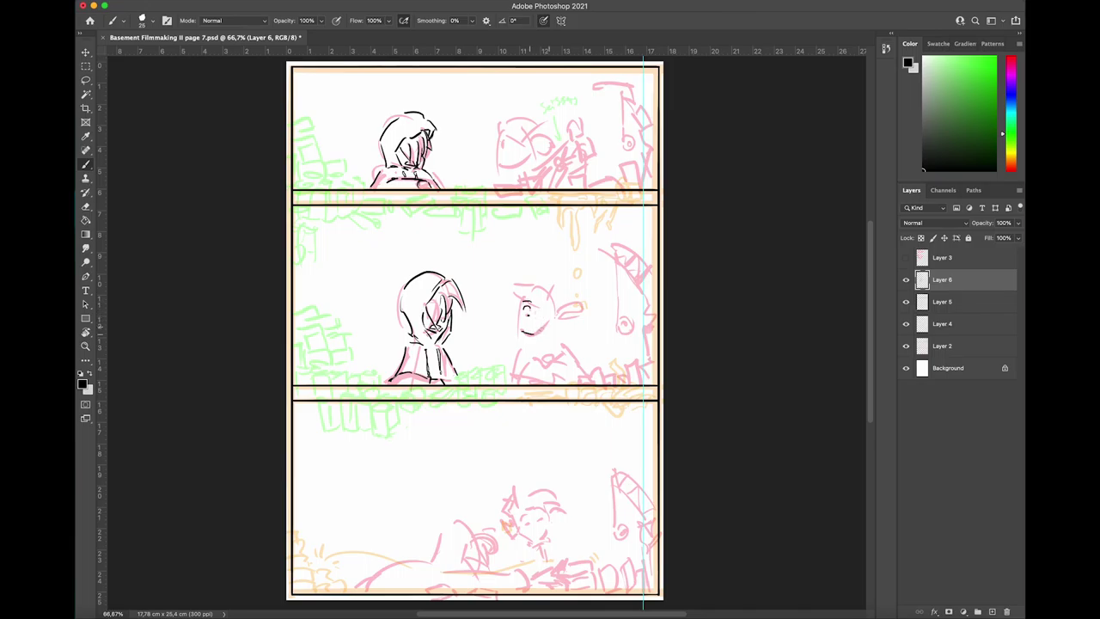
{"action": "left_click_drag", "start_coordinate": [530, 333], "coordinate": [547, 324]}
{"action": "left_click_drag", "start_coordinate": [546, 310], "coordinate": [556, 314]}
{"action": "left_click_drag", "start_coordinate": [546, 314], "coordinate": [510, 288]}
{"action": "left_click_drag", "start_coordinate": [521, 296], "coordinate": [554, 296]}
{"action": "left_click_drag", "start_coordinate": [530, 282], "coordinate": [555, 277]}
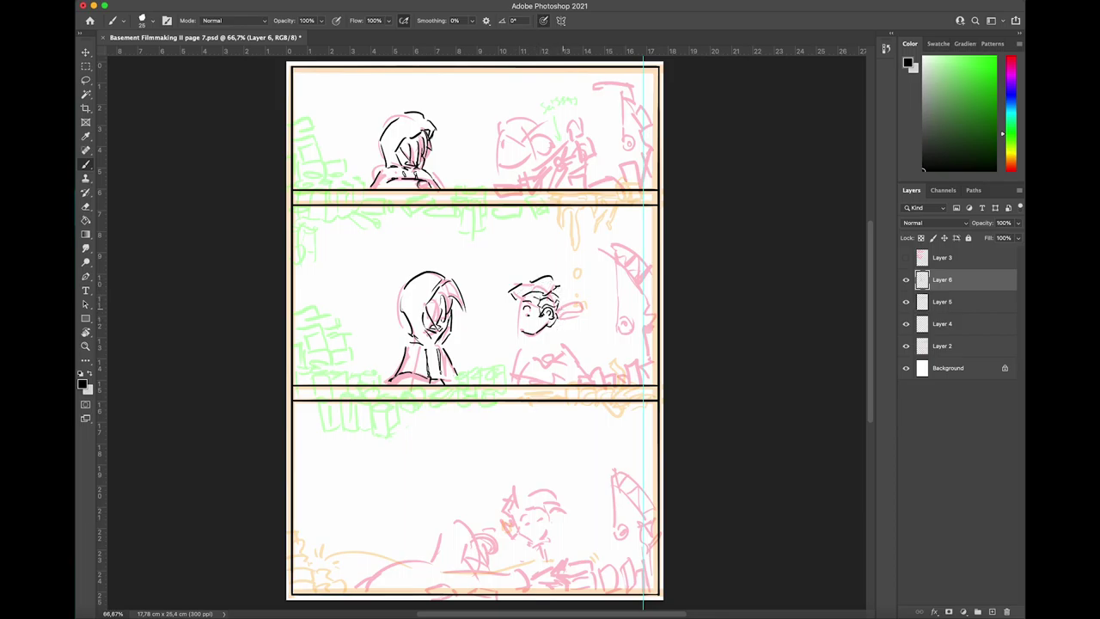
{"action": "mouse_move", "coordinate": [576, 308]}
{"action": "left_mouse_down"}
{"action": "mouse_move", "coordinate": [571, 321]}
{"action": "mouse_move", "coordinate": [580, 308]}
{"action": "left_mouse_up"}
{"action": "mouse_move", "coordinate": [559, 315]}
{"action": "left_mouse_down"}
{"action": "mouse_move", "coordinate": [570, 318]}
{"action": "mouse_move", "coordinate": [514, 323]}
{"action": "left_mouse_up"}
Step: Ink the second character's head, ear and ponytail in the top panel
{"action": "left_click_drag", "start_coordinate": [504, 124], "coordinate": [495, 136]}
{"action": "mouse_move", "coordinate": [511, 135]}
{"action": "left_mouse_down"}
{"action": "mouse_move", "coordinate": [527, 146]}
{"action": "mouse_move", "coordinate": [531, 125]}
{"action": "left_mouse_up"}
{"action": "mouse_move", "coordinate": [531, 127]}
{"action": "left_mouse_down"}
{"action": "mouse_move", "coordinate": [540, 123]}
{"action": "mouse_move", "coordinate": [531, 131]}
{"action": "left_mouse_up"}
{"action": "left_click_drag", "start_coordinate": [500, 122], "coordinate": [528, 150]}
{"action": "mouse_move", "coordinate": [526, 149]}
{"action": "left_mouse_down"}
{"action": "mouse_move", "coordinate": [543, 144]}
{"action": "mouse_move", "coordinate": [551, 156]}
{"action": "left_mouse_up"}
{"action": "mouse_move", "coordinate": [550, 141]}
{"action": "left_mouse_down"}
{"action": "mouse_move", "coordinate": [560, 156]}
{"action": "mouse_move", "coordinate": [528, 165]}
{"action": "left_mouse_up"}
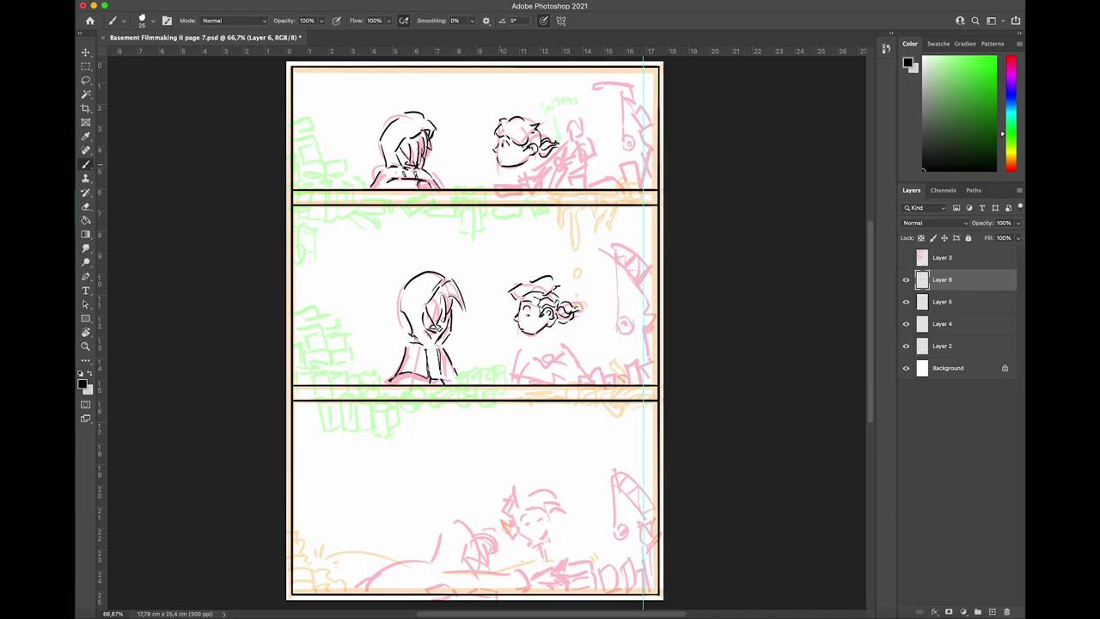
Step: Ink the second character's collar, shoulders and the scissors behind the ponytail in the top panel
{"action": "mouse_move", "coordinate": [514, 169]}
{"action": "left_mouse_down"}
{"action": "mouse_move", "coordinate": [510, 180]}
{"action": "mouse_move", "coordinate": [534, 138]}
{"action": "left_mouse_up"}
{"action": "left_click_drag", "start_coordinate": [513, 177], "coordinate": [506, 192]}
{"action": "left_click_drag", "start_coordinate": [537, 168], "coordinate": [555, 187]}
{"action": "left_click_drag", "start_coordinate": [561, 141], "coordinate": [567, 150]}
{"action": "mouse_move", "coordinate": [566, 144]}
{"action": "left_mouse_down"}
{"action": "mouse_move", "coordinate": [571, 157]}
{"action": "mouse_move", "coordinate": [533, 174]}
{"action": "left_mouse_up"}
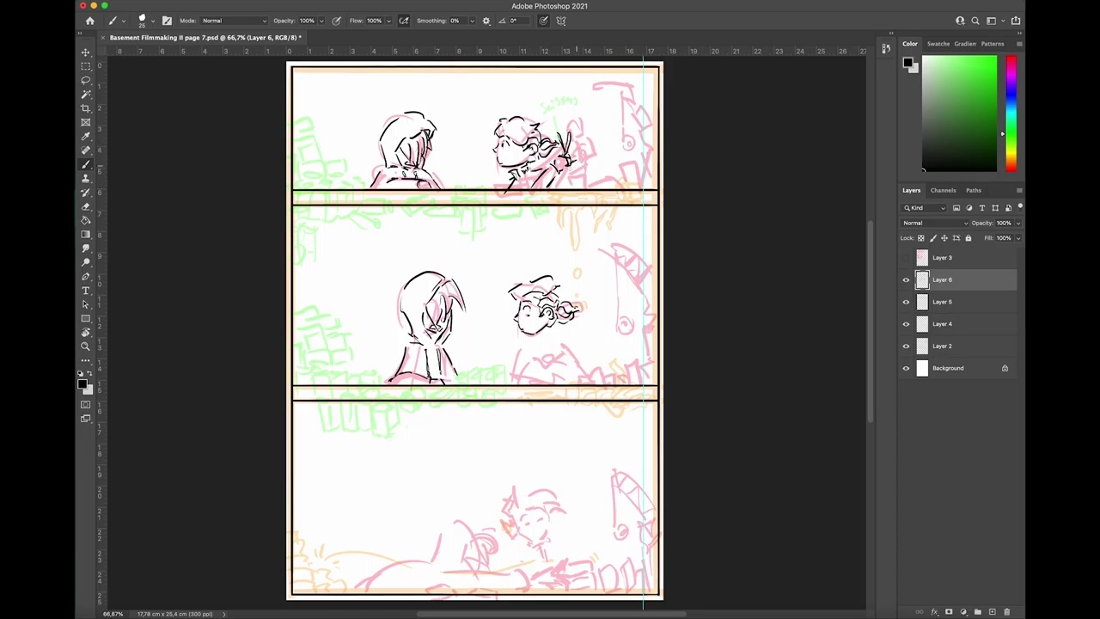
Step: Ink the raised fist and forearm beside the scissors in the top panel
{"action": "left_click_drag", "start_coordinate": [576, 166], "coordinate": [577, 170]}
{"action": "mouse_move", "coordinate": [572, 130]}
{"action": "left_mouse_down"}
{"action": "mouse_move", "coordinate": [580, 124]}
{"action": "mouse_move", "coordinate": [585, 144]}
{"action": "mouse_move", "coordinate": [582, 125]}
{"action": "left_mouse_up"}
{"action": "mouse_move", "coordinate": [574, 122]}
{"action": "left_mouse_down"}
{"action": "mouse_move", "coordinate": [579, 135]}
{"action": "mouse_move", "coordinate": [566, 139]}
{"action": "mouse_move", "coordinate": [582, 116]}
{"action": "left_mouse_up"}
{"action": "mouse_move", "coordinate": [582, 155]}
{"action": "left_mouse_down"}
{"action": "mouse_move", "coordinate": [594, 160]}
{"action": "mouse_move", "coordinate": [577, 185]}
{"action": "left_mouse_up"}
{"action": "left_click_drag", "start_coordinate": [594, 168], "coordinate": [590, 176]}
{"action": "left_click_drag", "start_coordinate": [593, 173], "coordinate": [590, 184]}
{"action": "left_click_drag", "start_coordinate": [588, 144], "coordinate": [579, 156]}
Step: Ink the bent arm and the flat outline spreading from it onto the upper gutter, and save the file
{"action": "mouse_move", "coordinate": [603, 152]}
{"action": "left_mouse_down"}
{"action": "mouse_move", "coordinate": [555, 188]}
{"action": "mouse_move", "coordinate": [571, 198]}
{"action": "left_mouse_up"}
{"action": "mouse_move", "coordinate": [579, 176]}
{"action": "left_mouse_down"}
{"action": "mouse_move", "coordinate": [573, 199]}
{"action": "mouse_move", "coordinate": [593, 195]}
{"action": "left_mouse_up"}
{"action": "mouse_move", "coordinate": [591, 188]}
{"action": "left_mouse_down"}
{"action": "mouse_move", "coordinate": [543, 198]}
{"action": "mouse_move", "coordinate": [555, 199]}
{"action": "left_mouse_up"}
{"action": "mouse_move", "coordinate": [564, 184]}
{"action": "left_mouse_down"}
{"action": "mouse_move", "coordinate": [554, 196]}
{"action": "mouse_move", "coordinate": [557, 182]}
{"action": "left_mouse_up"}
{"action": "mouse_move", "coordinate": [577, 181]}
{"action": "left_mouse_down"}
{"action": "mouse_move", "coordinate": [572, 193]}
{"action": "mouse_move", "coordinate": [594, 152]}
{"action": "mouse_move", "coordinate": [593, 167]}
{"action": "left_mouse_up"}
{"action": "left_click", "coordinate": [906, 302]}
{"action": "left_click", "coordinate": [906, 302]}
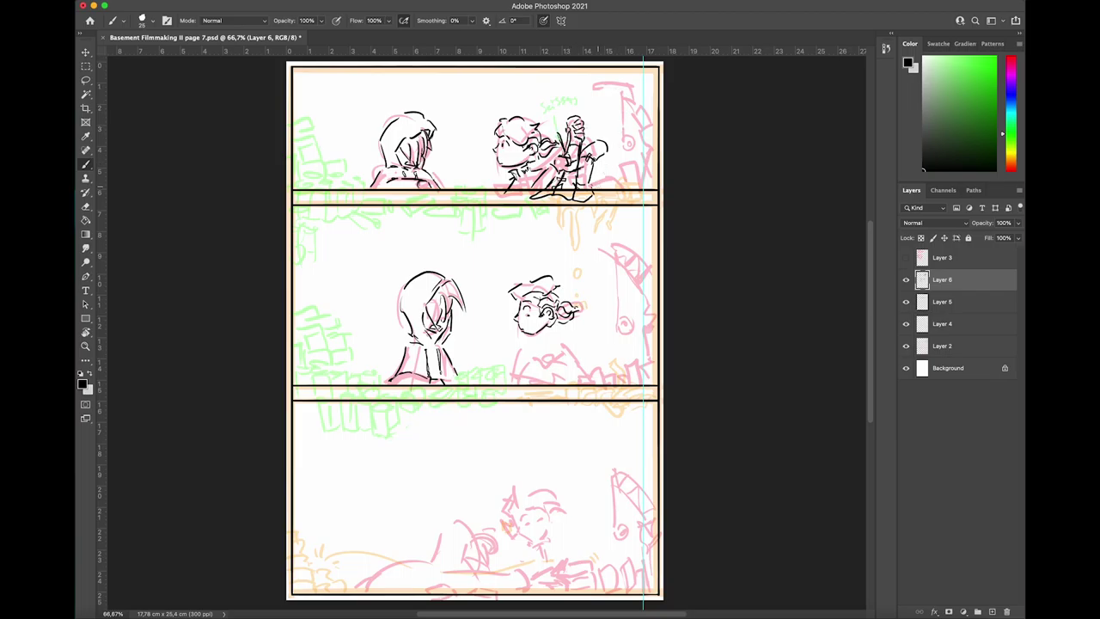
{"action": "left_click_drag", "start_coordinate": [533, 177], "coordinate": [524, 189]}
{"action": "left_click_drag", "start_coordinate": [615, 217], "coordinate": [617, 251]}
{"action": "key", "text": "super+s"}
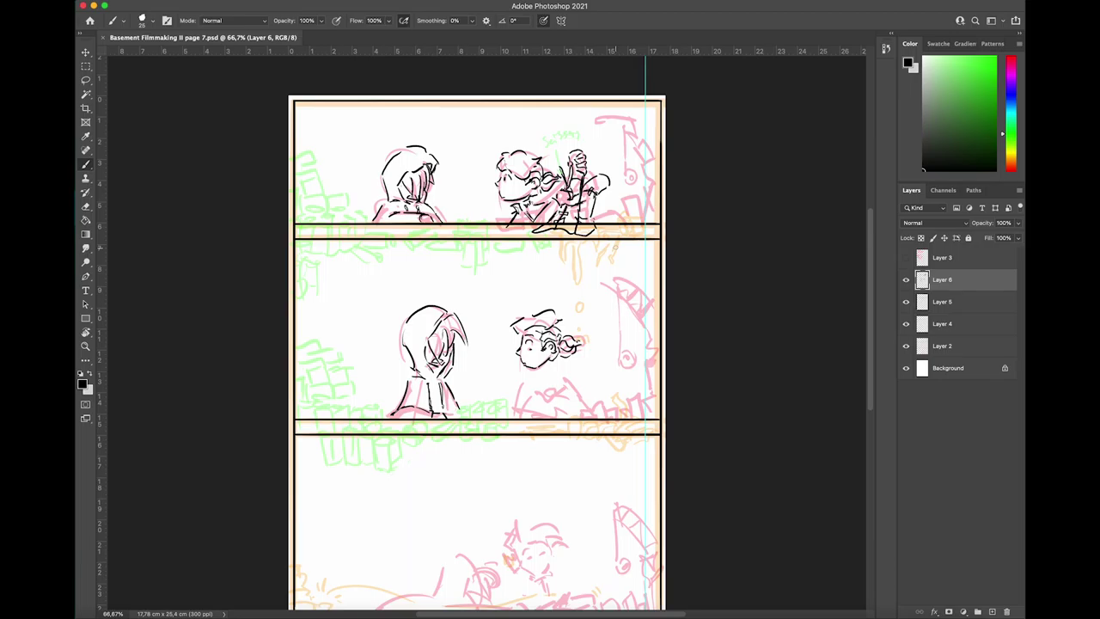
Step: Ink two upright containers near the top panel's right corner, with slanted and horizontal lines crossing the upper gutter below them
{"action": "left_click_drag", "start_coordinate": [555, 225], "coordinate": [658, 225]}
{"action": "mouse_move", "coordinate": [658, 225]}
{"action": "left_mouse_down"}
{"action": "mouse_move", "coordinate": [478, 273]}
{"action": "mouse_move", "coordinate": [477, 305]}
{"action": "left_mouse_up"}
{"action": "mouse_move", "coordinate": [488, 278]}
{"action": "left_mouse_down"}
{"action": "mouse_move", "coordinate": [495, 309]}
{"action": "mouse_move", "coordinate": [564, 263]}
{"action": "left_mouse_up"}
{"action": "left_click_drag", "start_coordinate": [497, 310], "coordinate": [543, 304]}
{"action": "mouse_move", "coordinate": [564, 262]}
{"action": "left_mouse_down"}
{"action": "mouse_move", "coordinate": [571, 294]}
{"action": "mouse_move", "coordinate": [563, 221]}
{"action": "mouse_move", "coordinate": [607, 292]}
{"action": "left_mouse_up"}
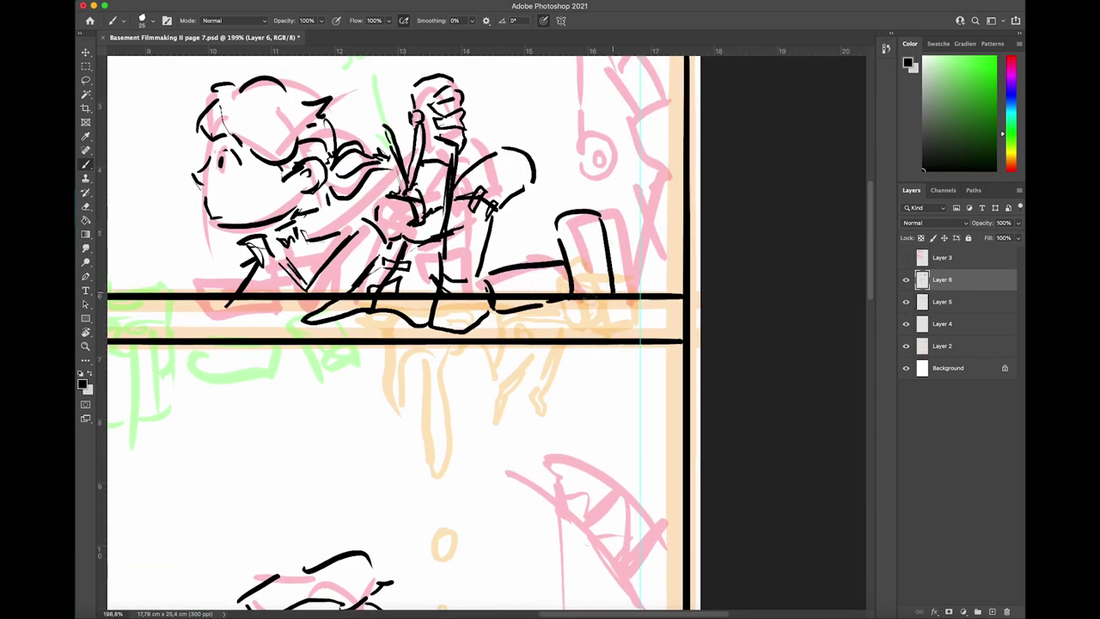
{"action": "mouse_move", "coordinate": [602, 214]}
{"action": "left_mouse_down"}
{"action": "mouse_move", "coordinate": [638, 194]}
{"action": "mouse_move", "coordinate": [615, 287]}
{"action": "mouse_move", "coordinate": [587, 328]}
{"action": "mouse_move", "coordinate": [604, 355]}
{"action": "left_mouse_up"}
{"action": "left_click_drag", "start_coordinate": [648, 298], "coordinate": [617, 353]}
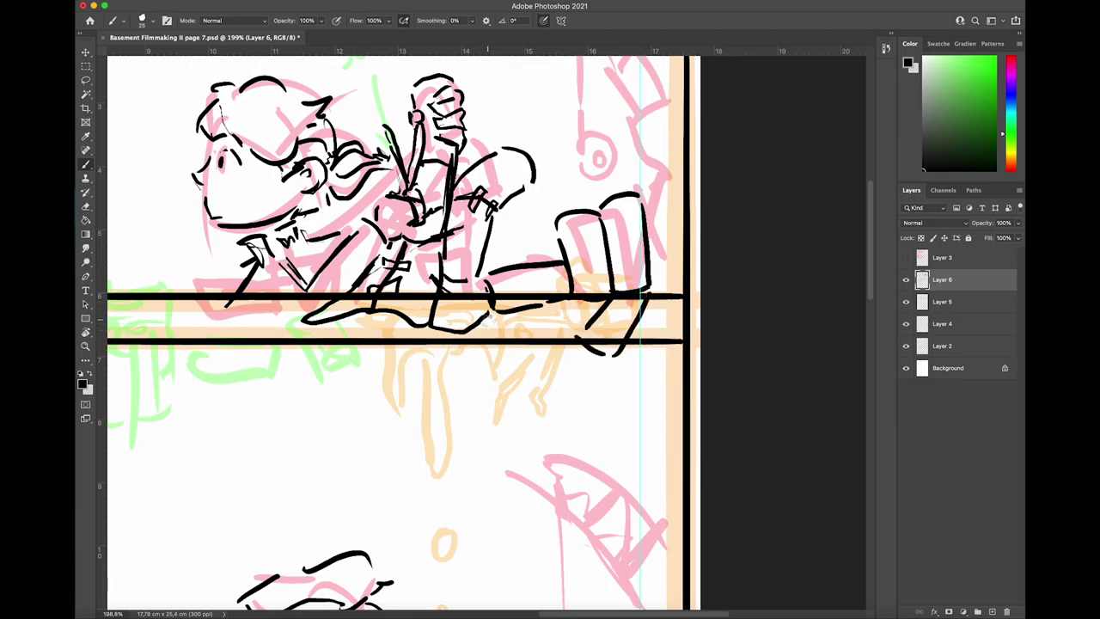
{"action": "left_click_drag", "start_coordinate": [454, 331], "coordinate": [440, 347]}
{"action": "left_click_drag", "start_coordinate": [435, 357], "coordinate": [597, 358]}
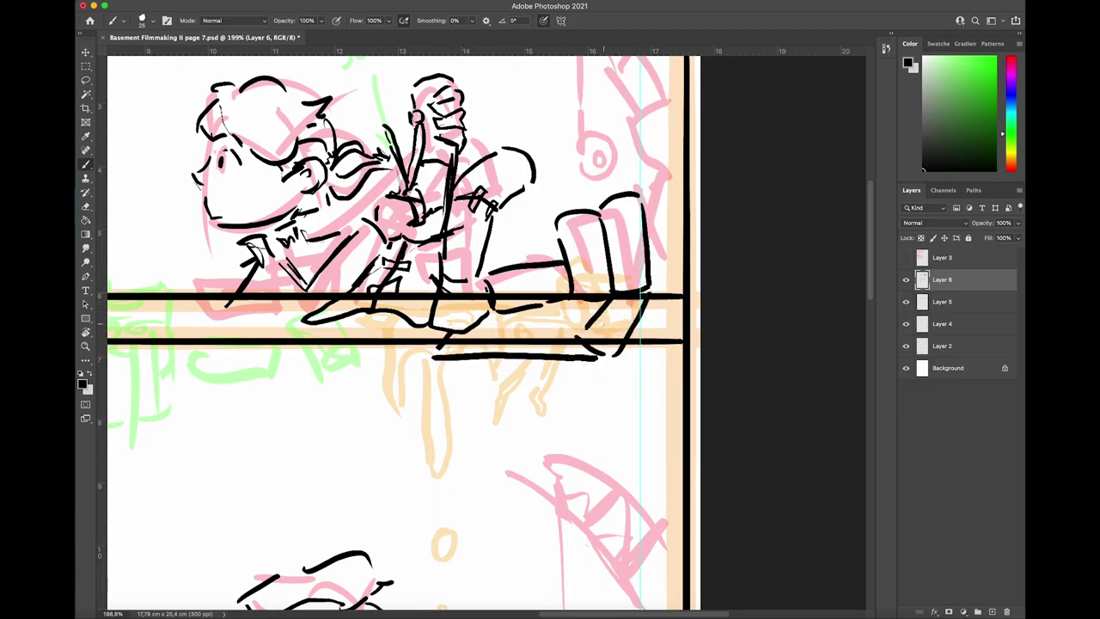
{"action": "left_click_drag", "start_coordinate": [626, 316], "coordinate": [625, 360]}
Step: Add a new layer and ink a can over the containers with its spill running along the upper gutter
{"action": "left_click", "coordinate": [992, 612]}
{"action": "mouse_move", "coordinate": [575, 310]}
{"action": "left_mouse_down"}
{"action": "mouse_move", "coordinate": [585, 378]}
{"action": "mouse_move", "coordinate": [602, 344]}
{"action": "mouse_move", "coordinate": [585, 385]}
{"action": "mouse_move", "coordinate": [656, 341]}
{"action": "mouse_move", "coordinate": [660, 370]}
{"action": "left_mouse_up"}
{"action": "left_click_drag", "start_coordinate": [581, 315], "coordinate": [608, 341]}
{"action": "mouse_move", "coordinate": [595, 347]}
{"action": "left_mouse_down"}
{"action": "mouse_move", "coordinate": [636, 377]}
{"action": "mouse_move", "coordinate": [550, 375]}
{"action": "mouse_move", "coordinate": [494, 357]}
{"action": "mouse_move", "coordinate": [444, 379]}
{"action": "left_mouse_up"}
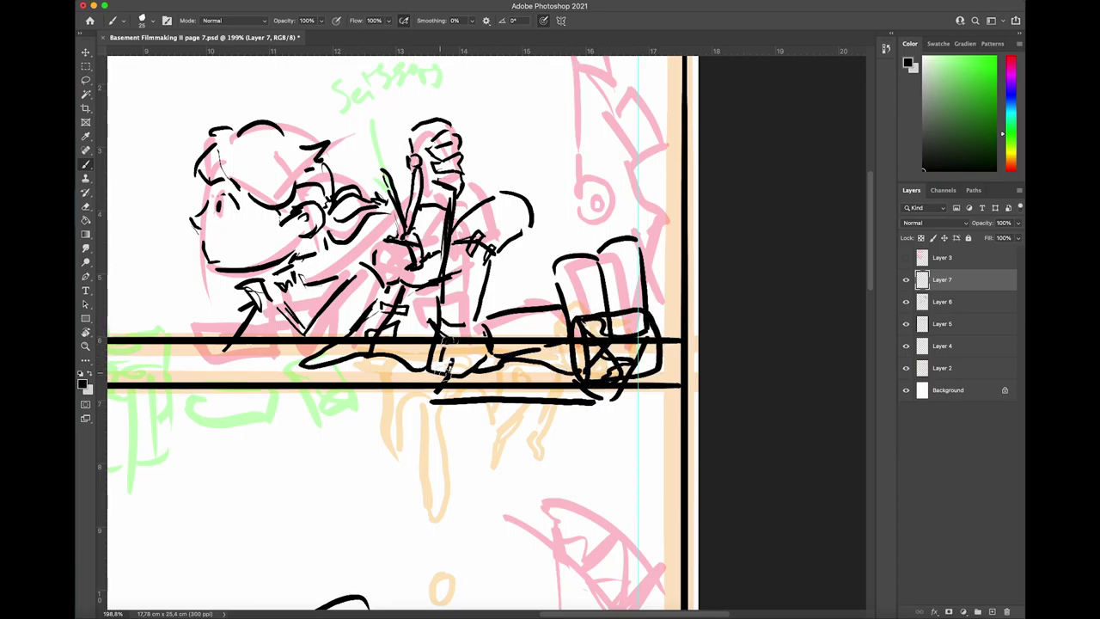
{"action": "left_click_drag", "start_coordinate": [475, 337], "coordinate": [455, 378]}
{"action": "mouse_move", "coordinate": [421, 319]}
{"action": "left_mouse_down"}
{"action": "mouse_move", "coordinate": [399, 368]}
{"action": "mouse_move", "coordinate": [330, 379]}
{"action": "mouse_move", "coordinate": [342, 396]}
{"action": "mouse_move", "coordinate": [407, 401]}
{"action": "mouse_move", "coordinate": [424, 516]}
{"action": "mouse_move", "coordinate": [446, 406]}
{"action": "mouse_move", "coordinate": [507, 404]}
{"action": "left_mouse_up"}
{"action": "left_click_drag", "start_coordinate": [594, 402], "coordinate": [604, 404]}
Step: Ink the drops falling from the spill and the splash on the second character's ponytail in the middle panel
{"action": "scroll", "coordinate": [487, 332], "scroll_direction": "down", "scroll_amount": 5}
{"action": "left_click_drag", "start_coordinate": [458, 395], "coordinate": [460, 395]}
{"action": "left_click_drag", "start_coordinate": [458, 443], "coordinate": [459, 442]}
{"action": "left_click_drag", "start_coordinate": [453, 472], "coordinate": [465, 469]}
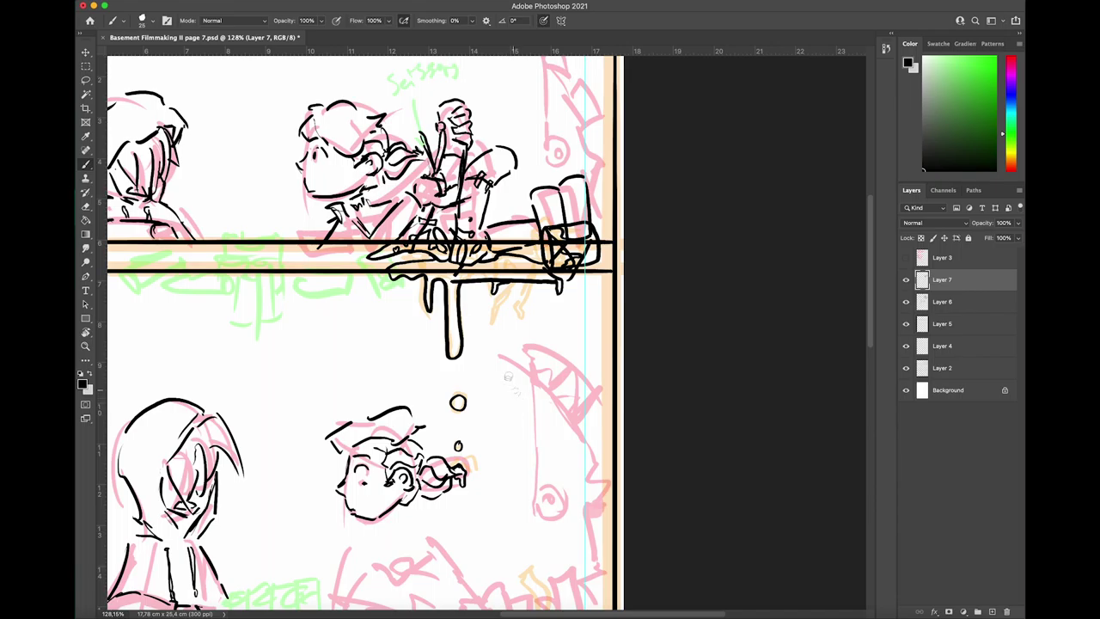
Step: Ink small drops under the far end of the spill and a small splash on the crane in the middle panel
{"action": "left_click_drag", "start_coordinate": [558, 301], "coordinate": [560, 302]}
{"action": "left_click_drag", "start_coordinate": [555, 356], "coordinate": [581, 378]}
{"action": "scroll", "coordinate": [507, 301], "scroll_direction": "down", "scroll_amount": 3}
{"action": "left_click_drag", "start_coordinate": [551, 270], "coordinate": [557, 263]}
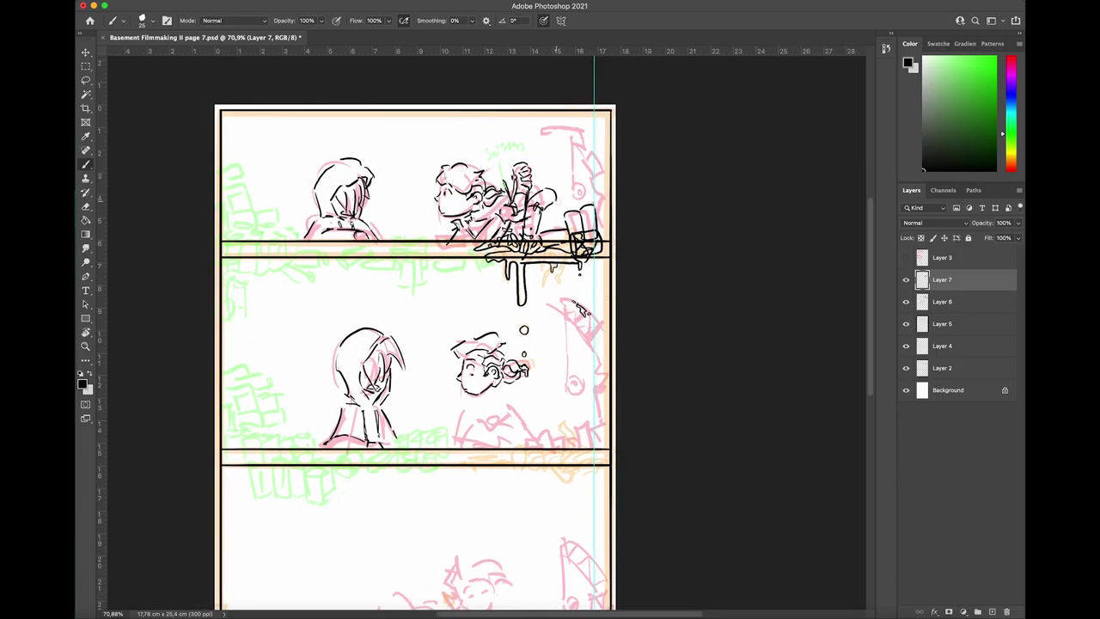
Step: Check the visibility of Layer 7 and merge it down into Layer 6
{"action": "left_click", "coordinate": [944, 301]}
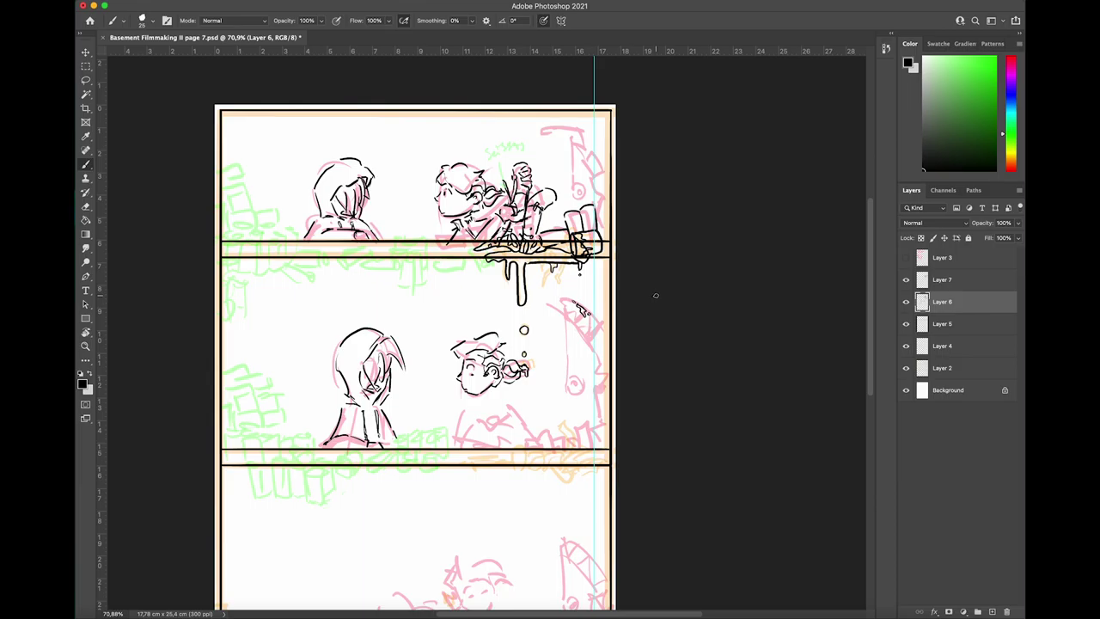
{"action": "left_click", "coordinate": [907, 280]}
{"action": "left_click", "coordinate": [906, 279]}
{"action": "left_click", "coordinate": [906, 279]}
{"action": "left_click", "coordinate": [906, 279]}
{"action": "right_click", "coordinate": [965, 286]}
{"action": "left_click", "coordinate": [860, 448]}
Step: Duplicate Layer 5, which holds the panel borders, and hide the original layer
{"action": "left_click", "coordinate": [967, 300]}
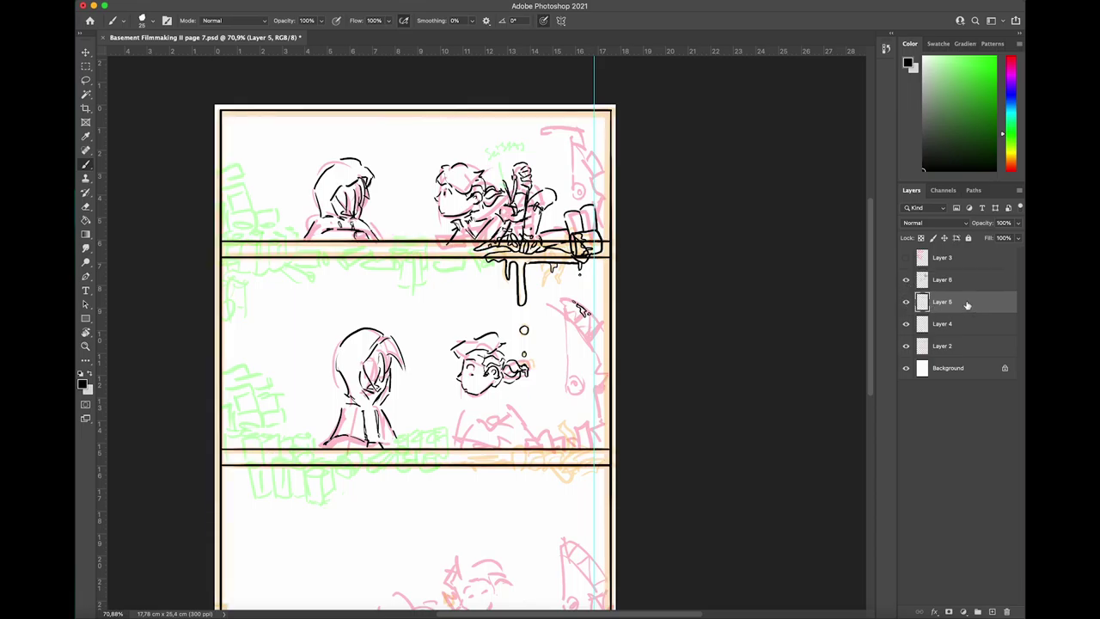
{"action": "right_click", "coordinate": [969, 302]}
{"action": "left_click", "coordinate": [864, 140]}
{"action": "key", "text": "Return"}
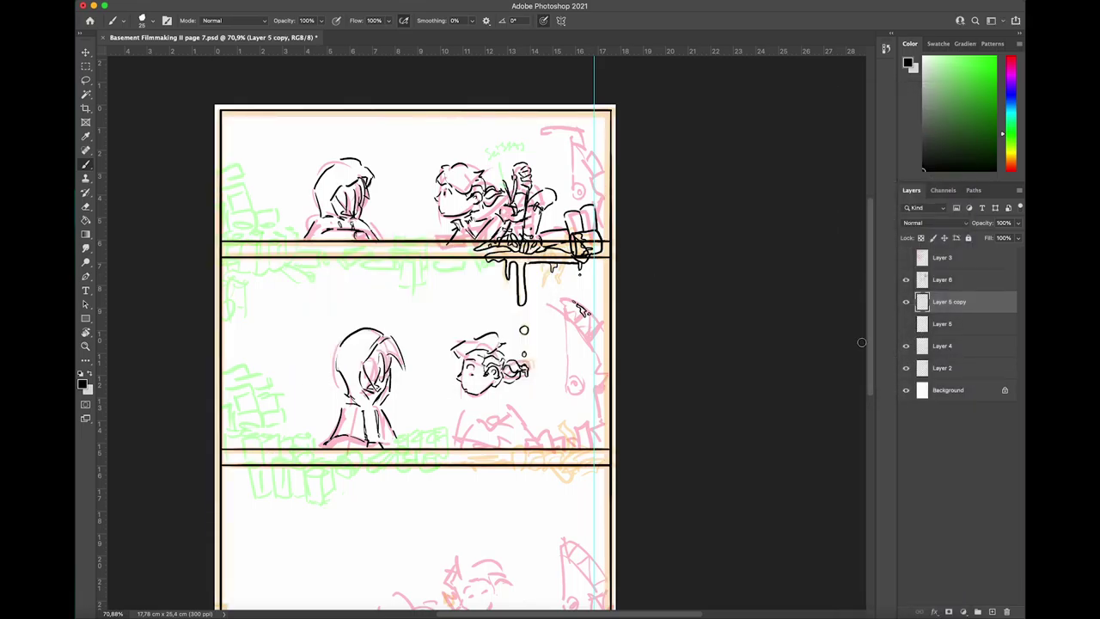
Step: Erase the border lines running through the spill and can on Layer 5 copy, and make Layer 6 active again
{"action": "mouse_move", "coordinate": [452, 242]}
{"action": "left_mouse_down"}
{"action": "mouse_move", "coordinate": [497, 244]}
{"action": "mouse_move", "coordinate": [492, 257]}
{"action": "mouse_move", "coordinate": [588, 255]}
{"action": "left_mouse_up"}
{"action": "mouse_move", "coordinate": [549, 241]}
{"action": "left_mouse_down"}
{"action": "mouse_move", "coordinate": [598, 242]}
{"action": "mouse_move", "coordinate": [503, 242]}
{"action": "left_mouse_up"}
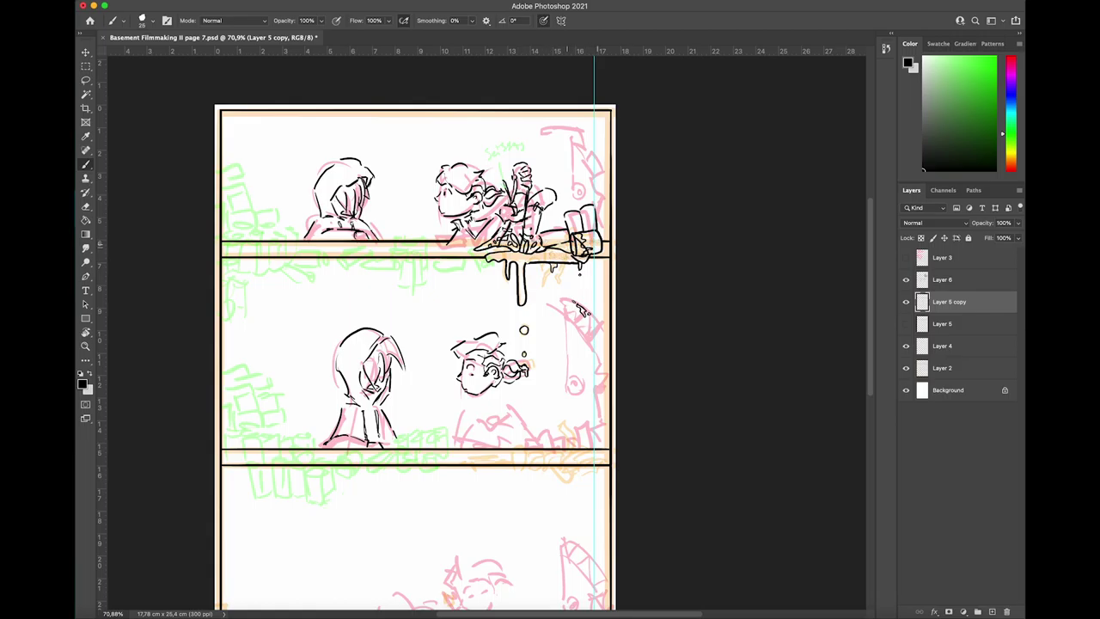
{"action": "left_click", "coordinate": [980, 282]}
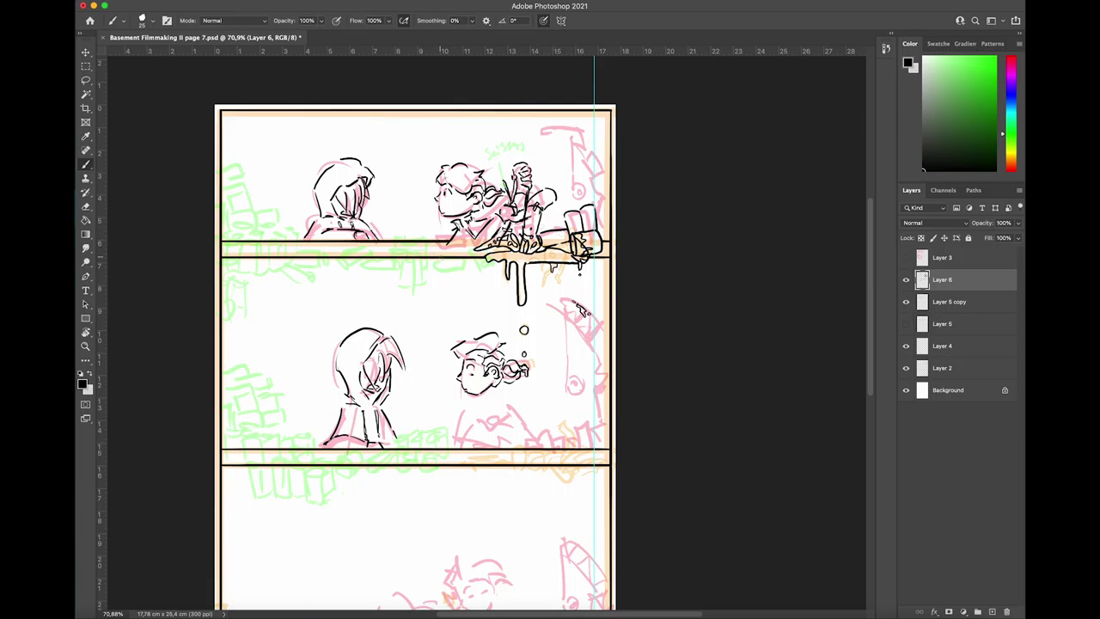
{"action": "scroll", "coordinate": [440, 270], "scroll_direction": "down", "scroll_amount": 5}
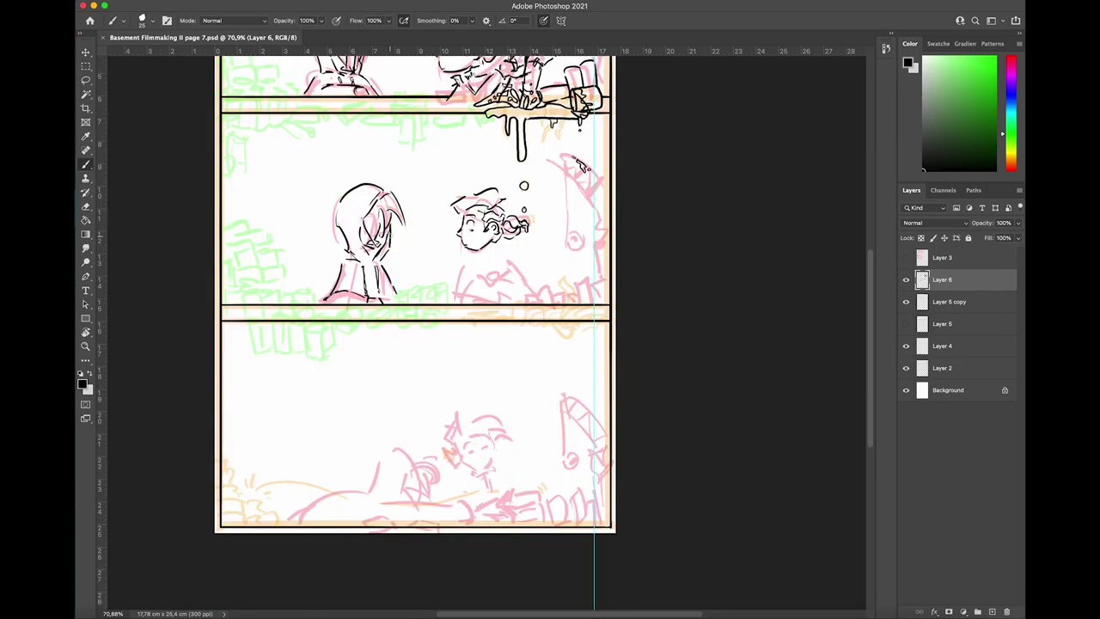
{"action": "scroll", "coordinate": [656, 380], "scroll_direction": "up", "scroll_amount": 4}
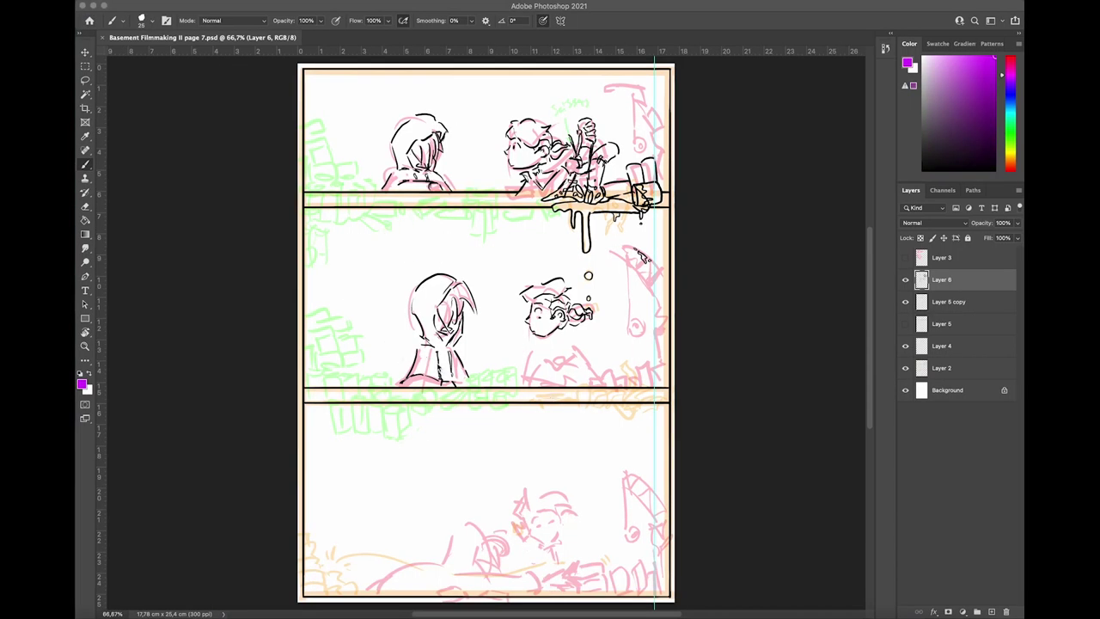
{"action": "left_click", "coordinate": [906, 279]}
{"action": "left_click", "coordinate": [906, 280]}
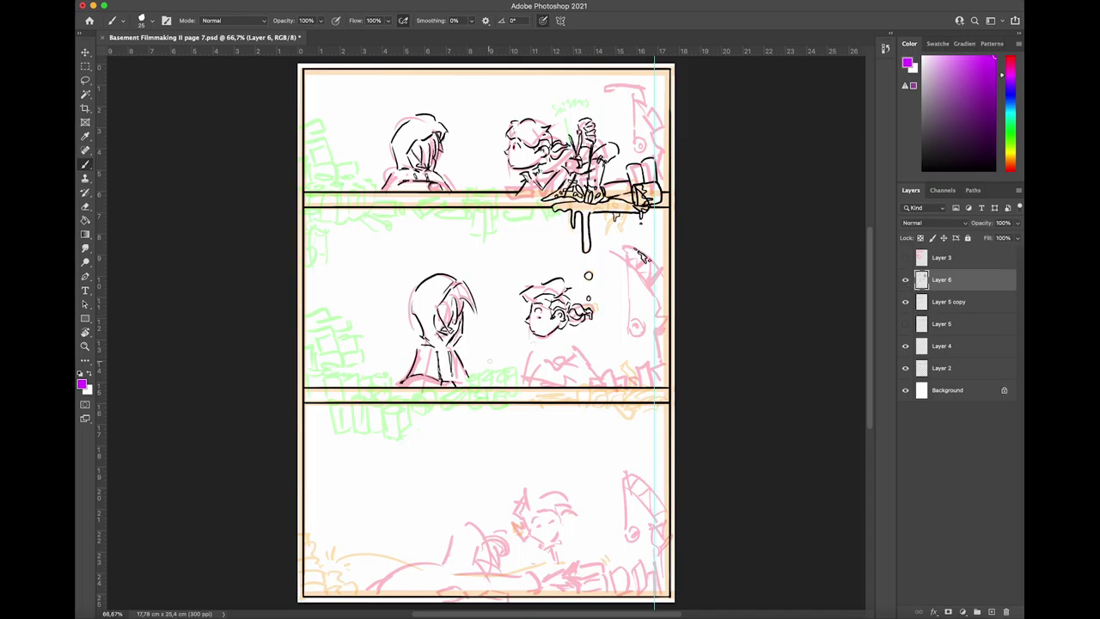
{"action": "left_click", "coordinate": [906, 279]}
{"action": "left_click", "coordinate": [906, 280]}
{"action": "left_click", "coordinate": [991, 612]}
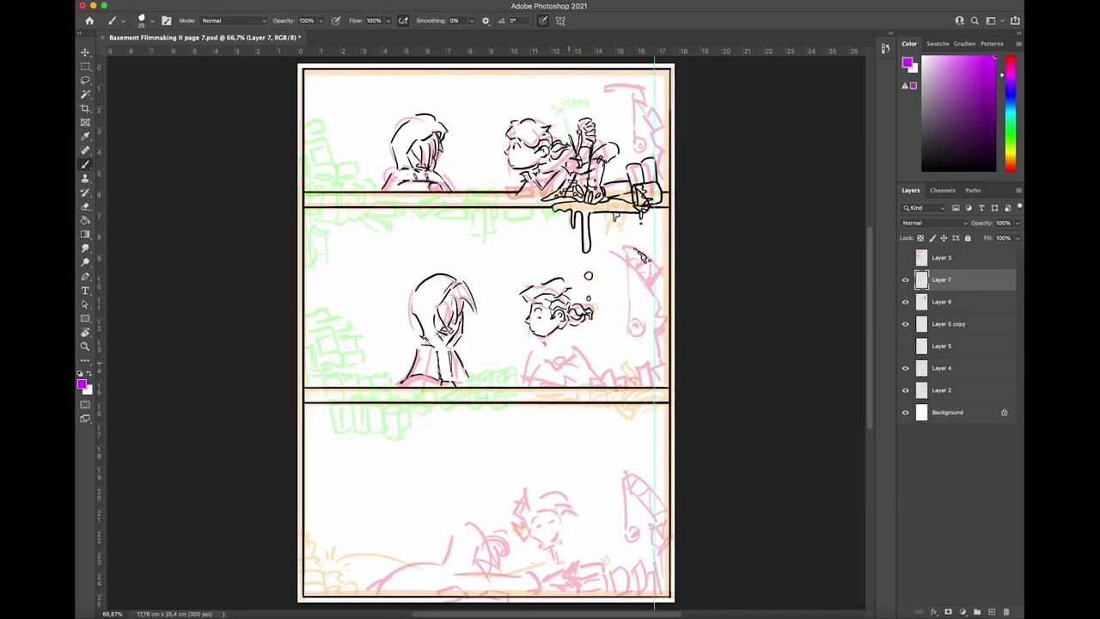
{"action": "key", "text": "super+z"}
{"action": "key", "text": "super+z"}
Step: Add a new layer and ink the second character's collar, shoulders, bow and raised hand in black in the middle panel
{"action": "left_click", "coordinate": [991, 612]}
{"action": "left_click", "coordinate": [923, 170]}
{"action": "left_click_drag", "start_coordinate": [540, 341], "coordinate": [576, 339]}
{"action": "mouse_move", "coordinate": [531, 348]}
{"action": "left_mouse_down"}
{"action": "mouse_move", "coordinate": [547, 351]}
{"action": "mouse_move", "coordinate": [522, 385]}
{"action": "left_mouse_up"}
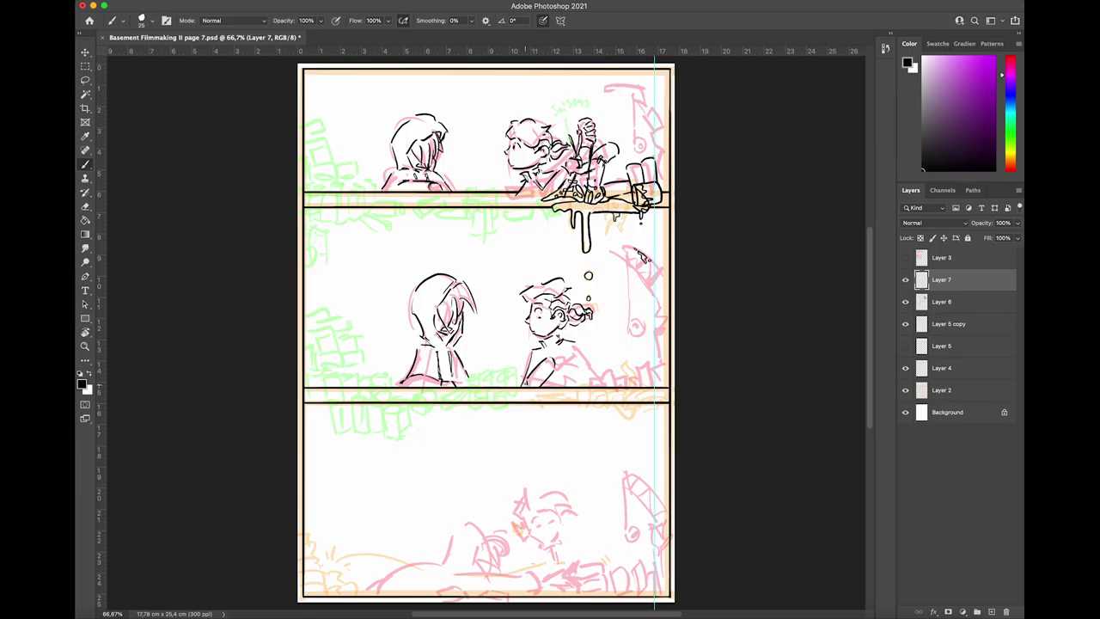
{"action": "mouse_move", "coordinate": [576, 353]}
{"action": "left_mouse_down"}
{"action": "mouse_move", "coordinate": [564, 363]}
{"action": "mouse_move", "coordinate": [605, 378]}
{"action": "left_mouse_up"}
{"action": "mouse_move", "coordinate": [614, 335]}
{"action": "left_mouse_down"}
{"action": "mouse_move", "coordinate": [616, 345]}
{"action": "mouse_move", "coordinate": [622, 333]}
{"action": "left_mouse_up"}
{"action": "left_click_drag", "start_coordinate": [622, 342], "coordinate": [613, 357]}
Step: Ink the eyes, nose, mouth and rounded face outline of the upright character in the bottom panel
{"action": "left_click_drag", "start_coordinate": [533, 515], "coordinate": [559, 517]}
{"action": "left_click_drag", "start_coordinate": [548, 511], "coordinate": [559, 518]}
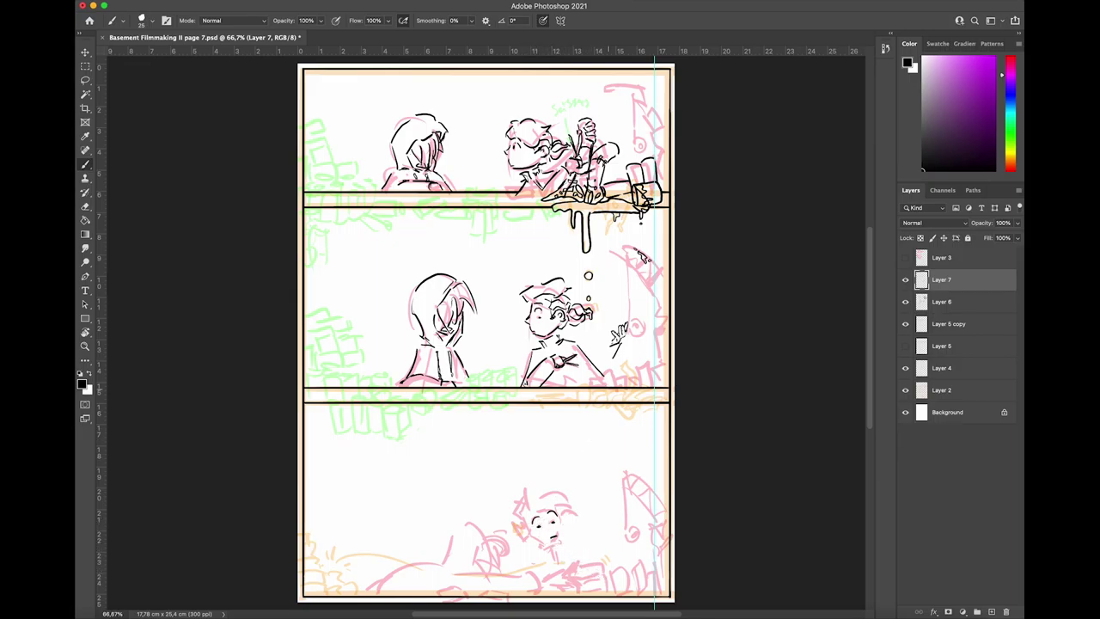
{"action": "mouse_move", "coordinate": [563, 526]}
{"action": "left_mouse_down"}
{"action": "mouse_move", "coordinate": [548, 546]}
{"action": "mouse_move", "coordinate": [532, 534]}
{"action": "mouse_move", "coordinate": [547, 545]}
{"action": "left_mouse_up"}
{"action": "key", "text": "super+z"}
{"action": "scroll", "coordinate": [545, 508], "scroll_direction": "up", "scroll_amount": 5}
{"action": "scroll", "coordinate": [594, 524], "scroll_direction": "down", "scroll_amount": 3}
{"action": "key", "text": "super+z"}
{"action": "key", "text": "super+z"}
{"action": "key", "text": "super+z"}
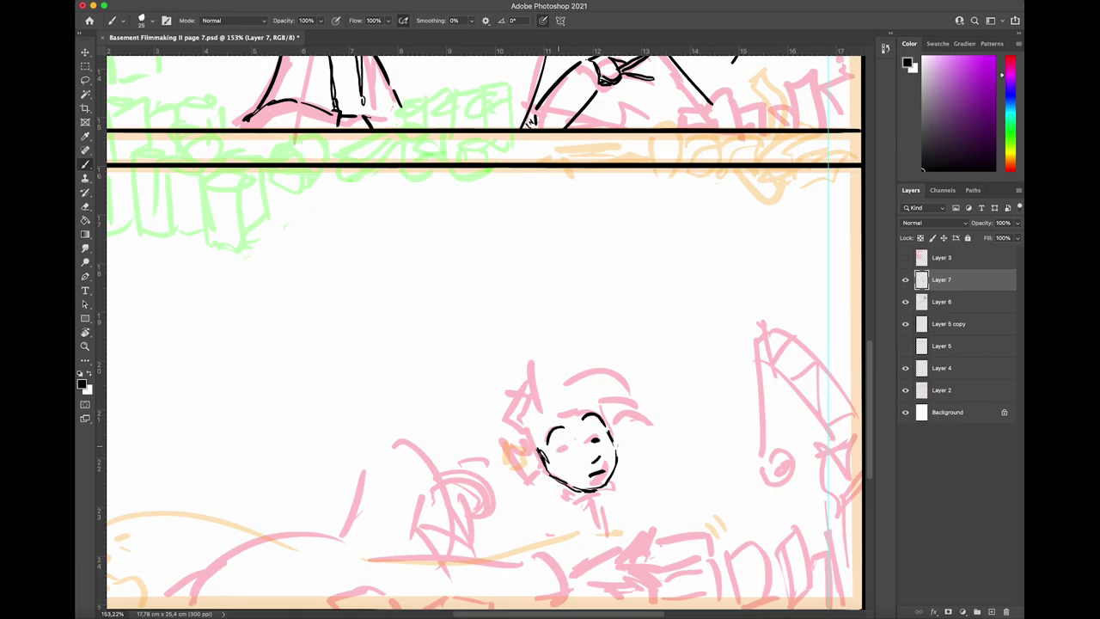
Step: Ink the brows, pupils, swept fringe, hair outline and splattered ponytail end of the bottom panel's upright character
{"action": "mouse_move", "coordinate": [599, 435]}
{"action": "left_mouse_down"}
{"action": "mouse_move", "coordinate": [559, 420]}
{"action": "mouse_move", "coordinate": [578, 414]}
{"action": "left_mouse_up"}
{"action": "left_click", "coordinate": [574, 449]}
{"action": "left_click_drag", "start_coordinate": [596, 407], "coordinate": [635, 391]}
{"action": "left_click_drag", "start_coordinate": [555, 447], "coordinate": [603, 425]}
{"action": "scroll", "coordinate": [507, 359], "scroll_direction": "down", "scroll_amount": 5}
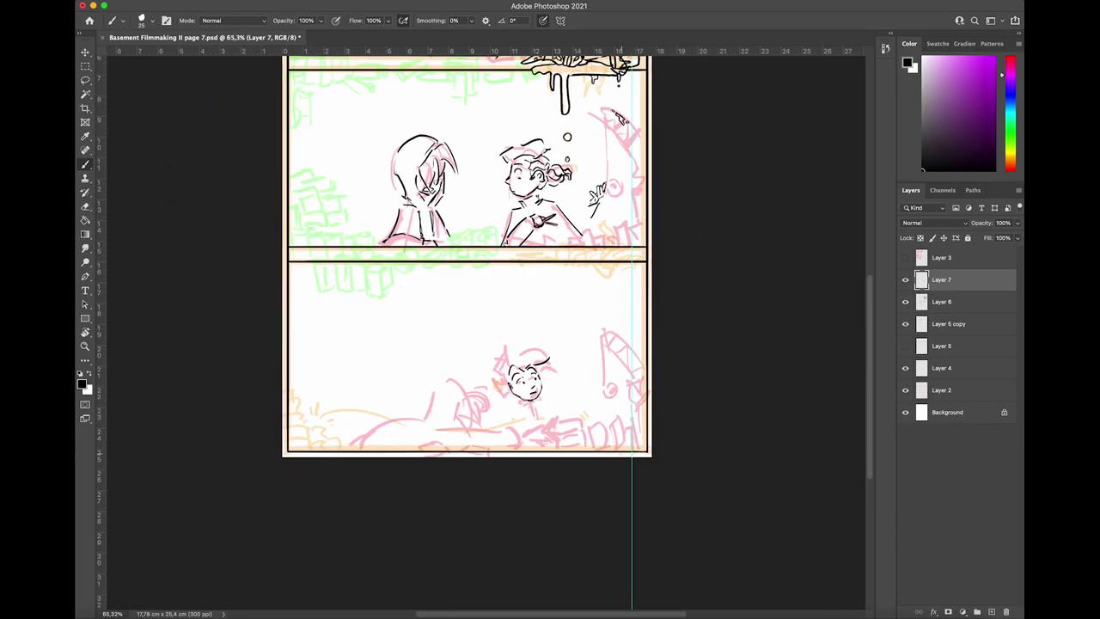
{"action": "mouse_move", "coordinate": [508, 372]}
{"action": "left_mouse_down"}
{"action": "mouse_move", "coordinate": [550, 358]}
{"action": "mouse_move", "coordinate": [495, 394]}
{"action": "left_mouse_up"}
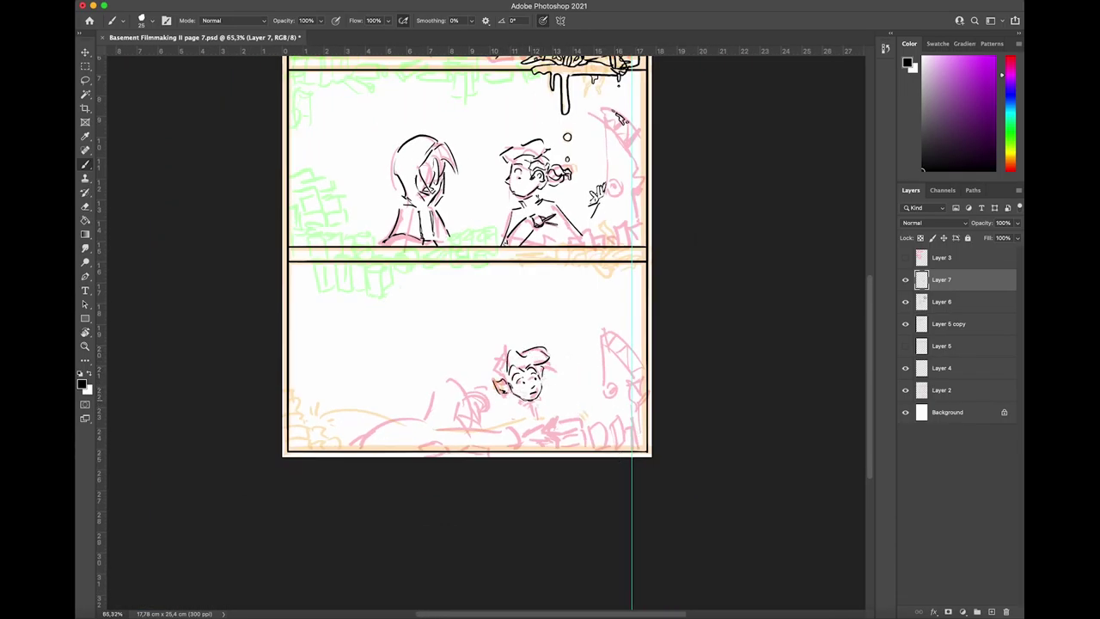
{"action": "scroll", "coordinate": [533, 390], "scroll_direction": "up", "scroll_amount": 5}
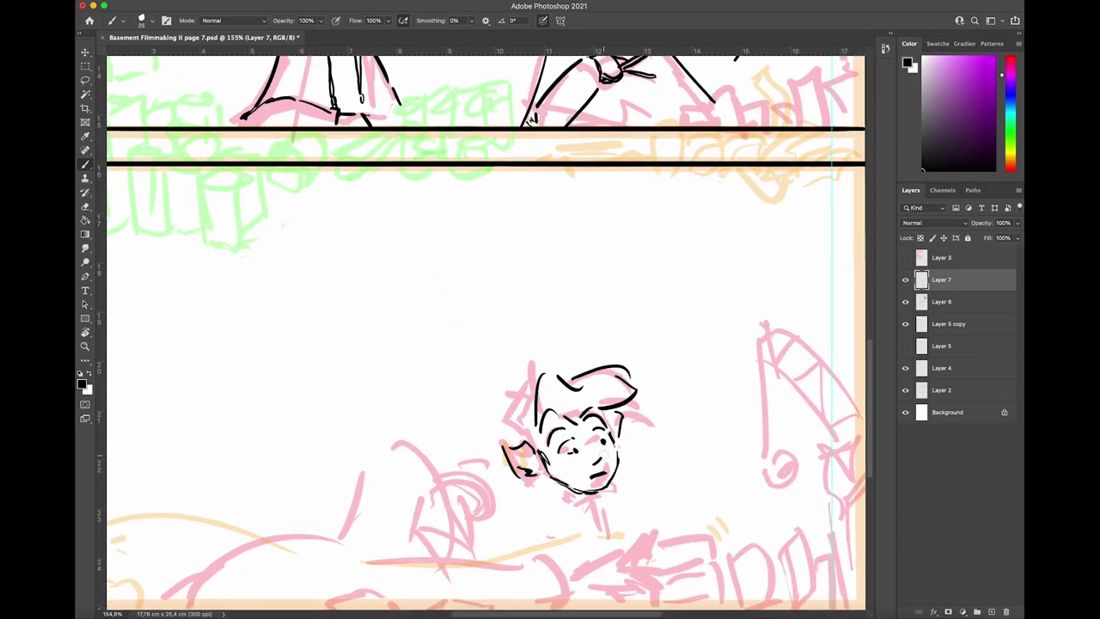
Step: Ink the ponytail strands, neck and shoulders of the bottom panel's upright character
{"action": "left_click_drag", "start_coordinate": [566, 449], "coordinate": [605, 445]}
{"action": "left_click_drag", "start_coordinate": [511, 440], "coordinate": [525, 427]}
{"action": "mouse_move", "coordinate": [538, 437]}
{"action": "left_mouse_down"}
{"action": "mouse_move", "coordinate": [546, 456]}
{"action": "mouse_move", "coordinate": [531, 416]}
{"action": "left_mouse_up"}
{"action": "left_click_drag", "start_coordinate": [521, 427], "coordinate": [533, 397]}
{"action": "left_click_drag", "start_coordinate": [573, 490], "coordinate": [568, 507]}
{"action": "mouse_move", "coordinate": [599, 497]}
{"action": "left_mouse_down"}
{"action": "mouse_move", "coordinate": [607, 516]}
{"action": "mouse_move", "coordinate": [606, 500]}
{"action": "left_mouse_up"}
{"action": "left_click_drag", "start_coordinate": [567, 502], "coordinate": [545, 527]}
{"action": "left_click_drag", "start_coordinate": [622, 497], "coordinate": [669, 533]}
{"action": "scroll", "coordinate": [490, 333], "scroll_direction": "down", "scroll_amount": 5}
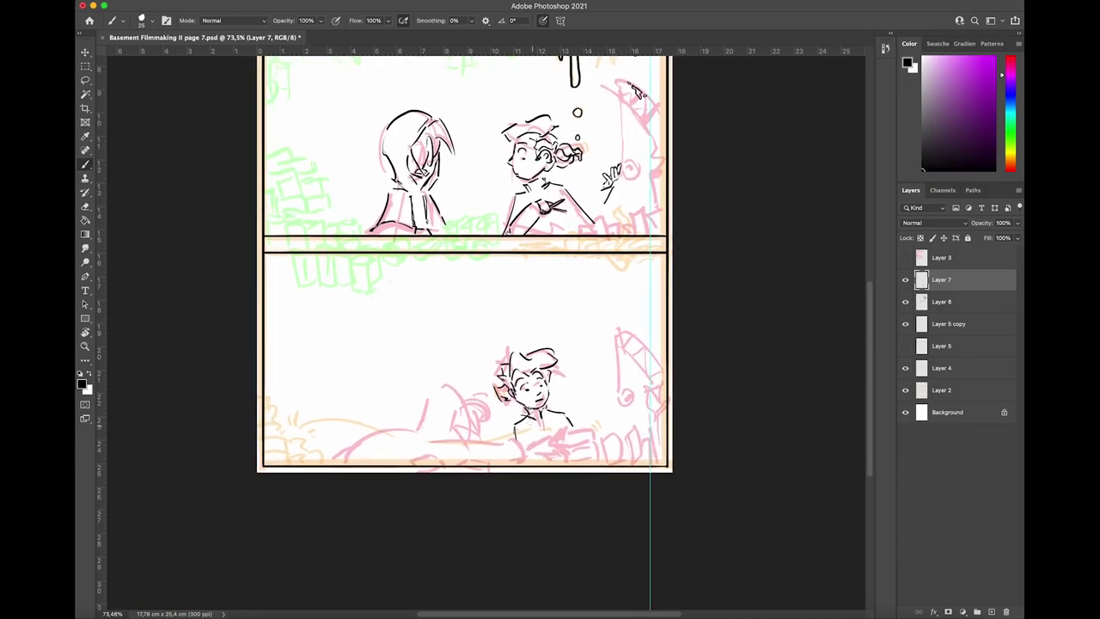
Step: Ink the slumped hooded character's hair, hood and curved back in the bottom panel, and add the upright character's collar lines
{"action": "scroll", "coordinate": [464, 326], "scroll_direction": "up", "scroll_amount": 5}
{"action": "scroll", "coordinate": [494, 327], "scroll_direction": "down", "scroll_amount": 2}
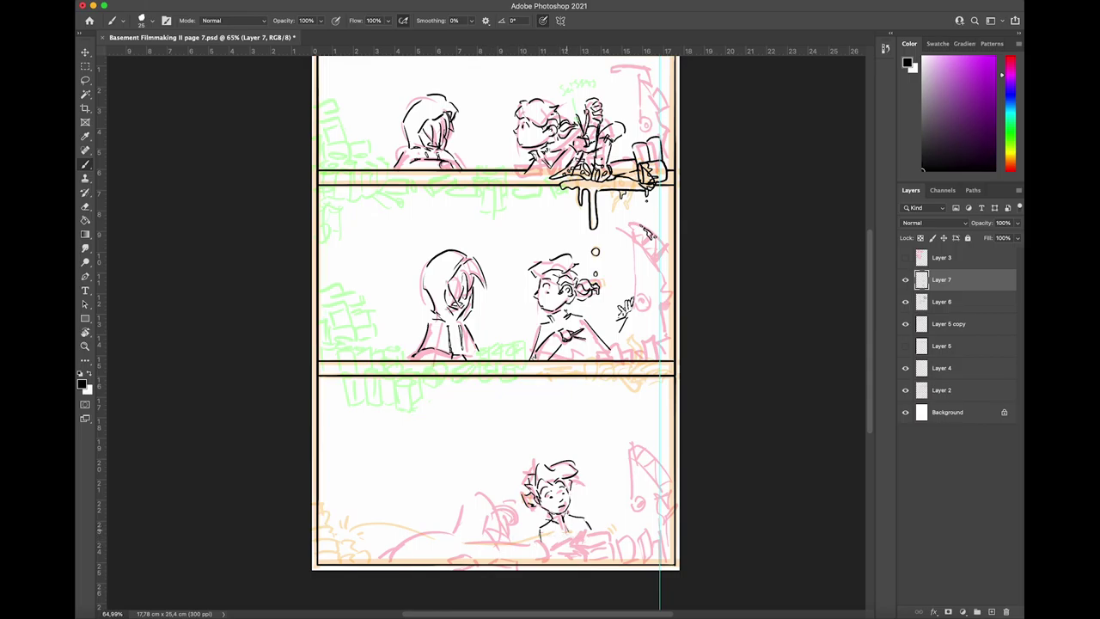
{"action": "left_click_drag", "start_coordinate": [564, 521], "coordinate": [569, 538]}
{"action": "left_click_drag", "start_coordinate": [488, 527], "coordinate": [505, 538]}
{"action": "mouse_move", "coordinate": [494, 511]}
{"action": "left_mouse_down"}
{"action": "mouse_move", "coordinate": [517, 521]}
{"action": "mouse_move", "coordinate": [500, 535]}
{"action": "left_mouse_up"}
{"action": "mouse_move", "coordinate": [461, 496]}
{"action": "left_mouse_down"}
{"action": "mouse_move", "coordinate": [492, 500]}
{"action": "mouse_move", "coordinate": [446, 534]}
{"action": "mouse_move", "coordinate": [465, 545]}
{"action": "mouse_move", "coordinate": [536, 544]}
{"action": "mouse_move", "coordinate": [552, 563]}
{"action": "left_mouse_up"}
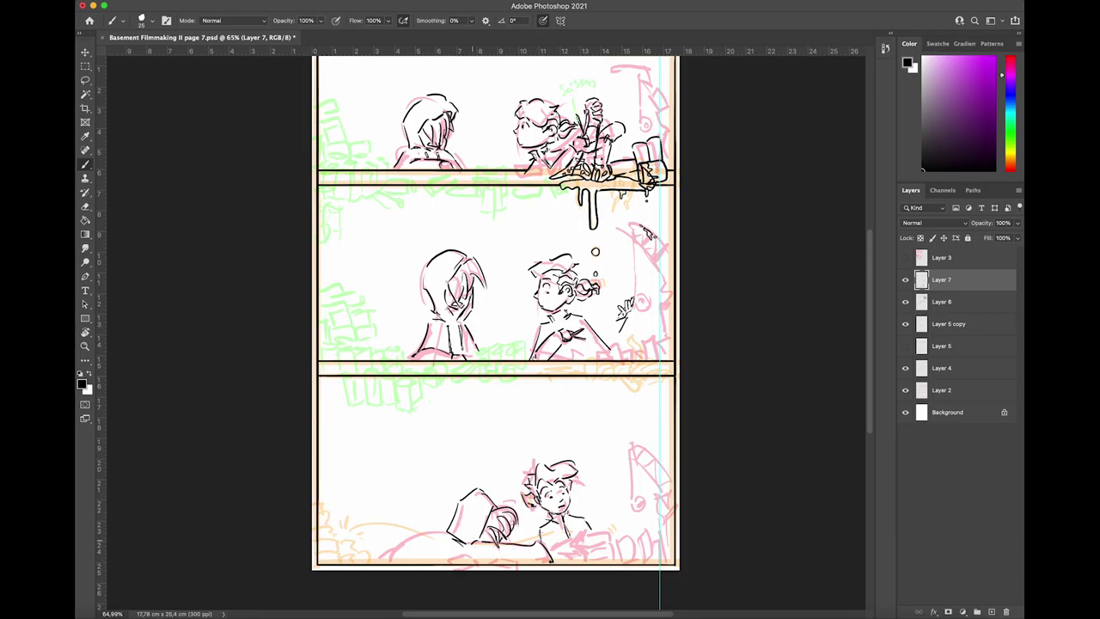
{"action": "left_click_drag", "start_coordinate": [447, 530], "coordinate": [388, 563]}
{"action": "left_click_drag", "start_coordinate": [534, 498], "coordinate": [526, 502]}
Step: Merge Layer 7 down into Layer 6, check the ink layers' visibility and add a new layer on top
{"action": "right_click", "coordinate": [961, 280]}
{"action": "left_click", "coordinate": [868, 448]}
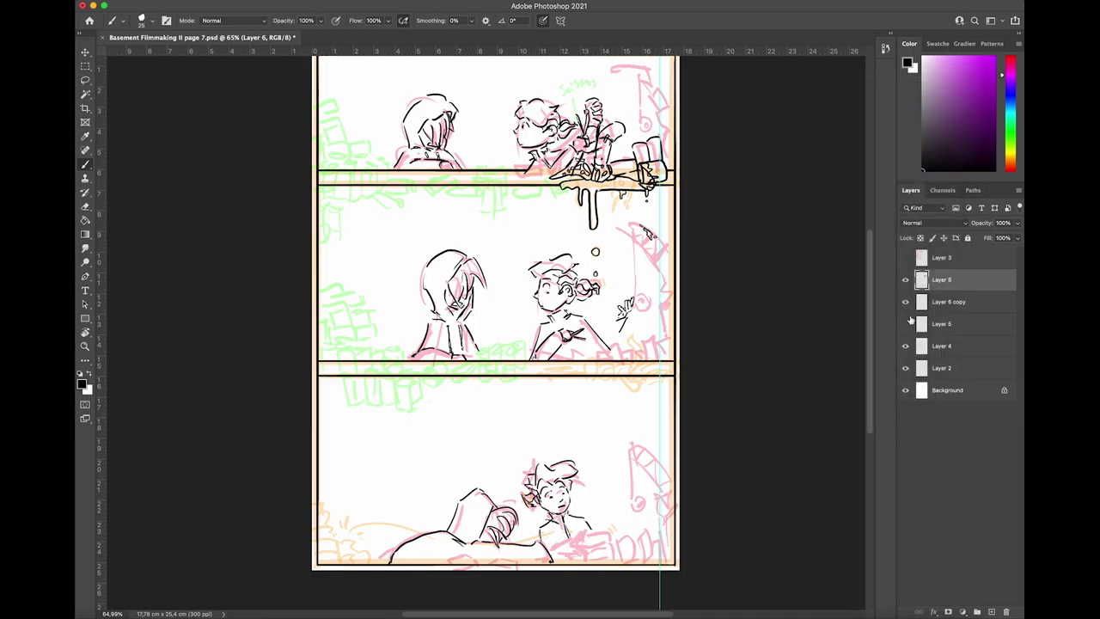
{"action": "left_click", "coordinate": [906, 303]}
{"action": "left_click", "coordinate": [906, 304]}
{"action": "left_click", "coordinate": [907, 281]}
{"action": "left_click", "coordinate": [907, 281]}
{"action": "left_click", "coordinate": [992, 612]}
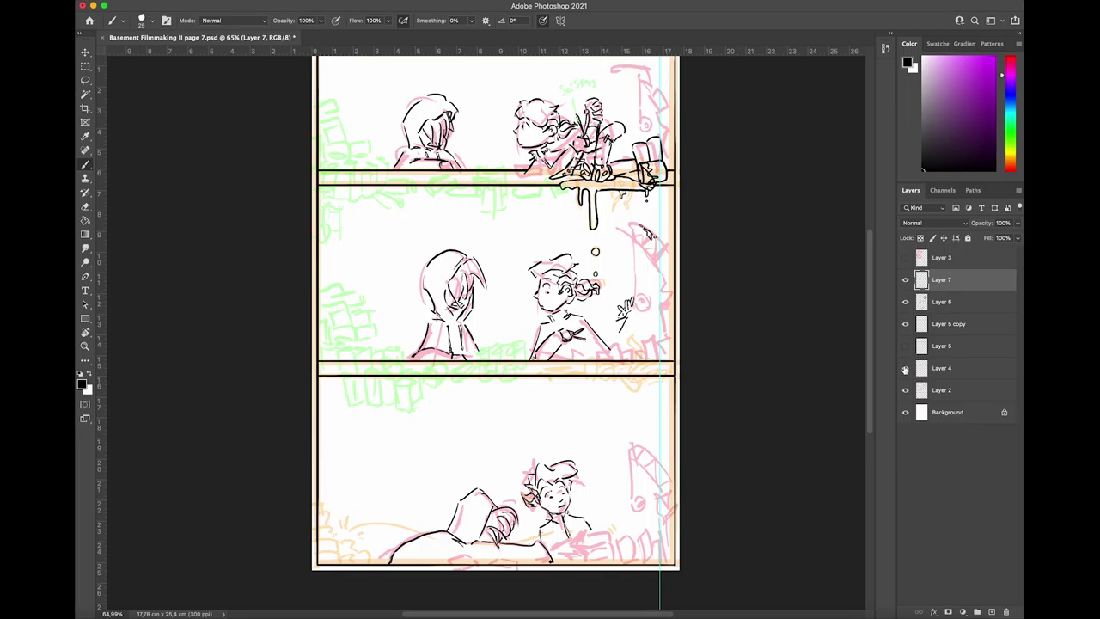
Step: Delete Layer 4, check what the remaining layers contain and make Layer 7 active
{"action": "left_click", "coordinate": [906, 369]}
{"action": "right_click", "coordinate": [960, 369]}
{"action": "left_click", "coordinate": [864, 155]}
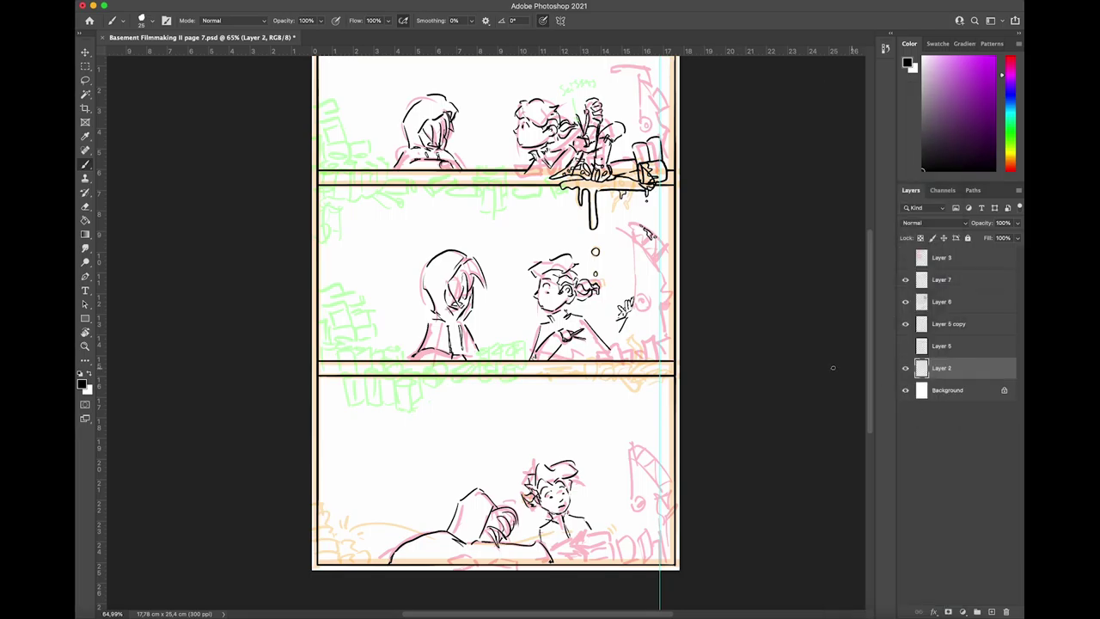
{"action": "scroll", "coordinate": [833, 369], "scroll_direction": "up", "scroll_amount": 3}
{"action": "left_click", "coordinate": [907, 369]}
{"action": "left_click", "coordinate": [906, 368]}
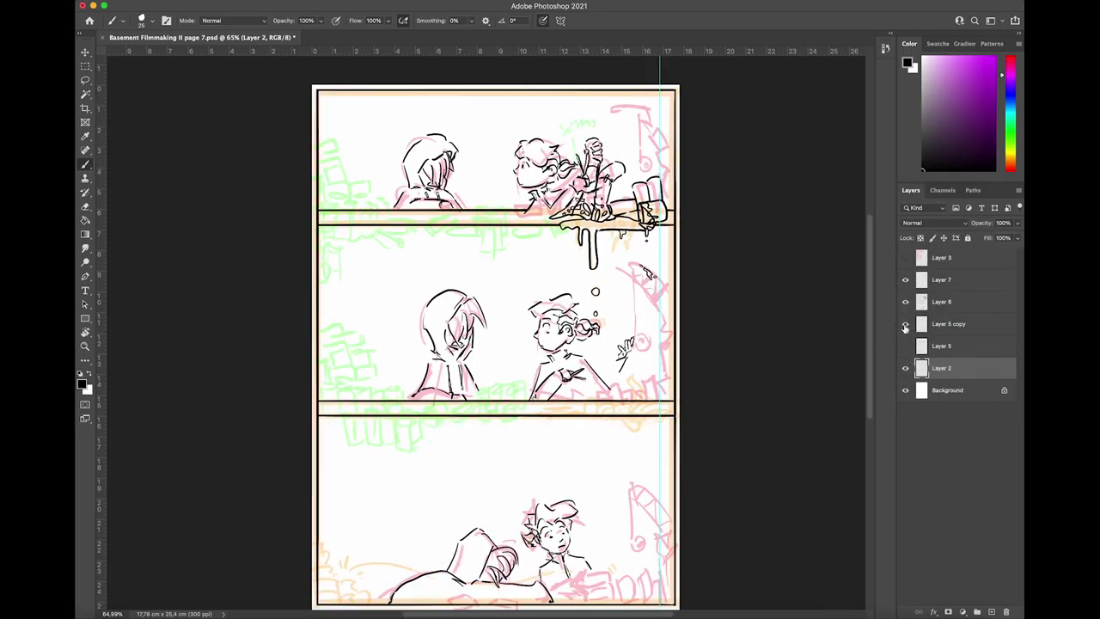
{"action": "left_click", "coordinate": [906, 281]}
{"action": "left_click", "coordinate": [905, 281]}
{"action": "left_click", "coordinate": [968, 284]}
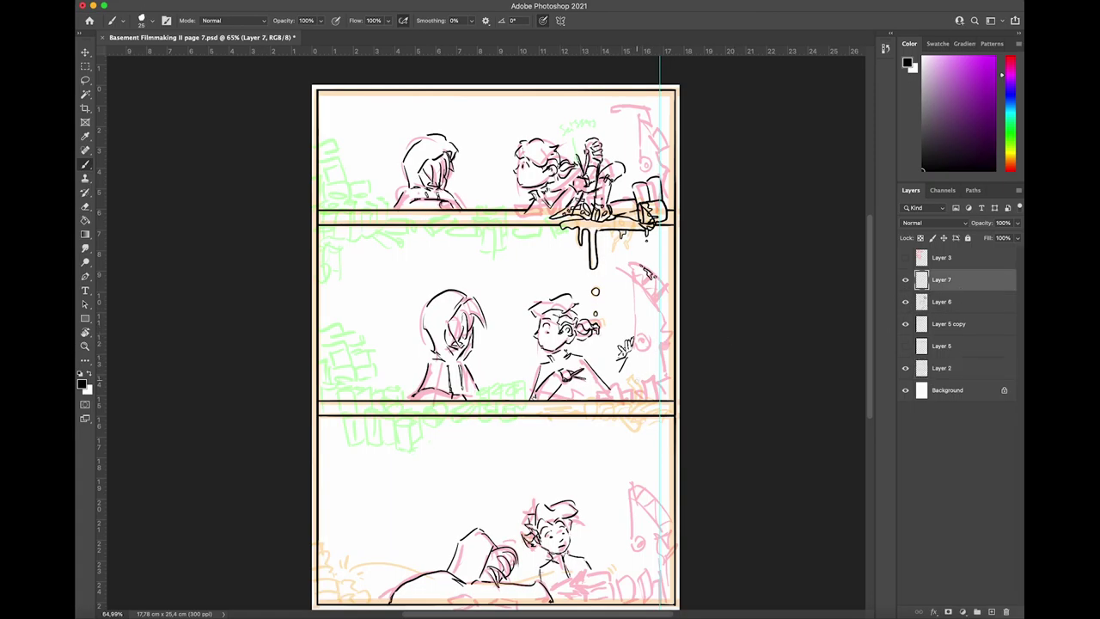
Step: Look over the inked page and merge the active ink layer down into Layer 6
{"action": "scroll", "coordinate": [575, 369], "scroll_direction": "up", "scroll_amount": 3}
{"action": "scroll", "coordinate": [575, 370], "scroll_direction": "down", "scroll_amount": 2}
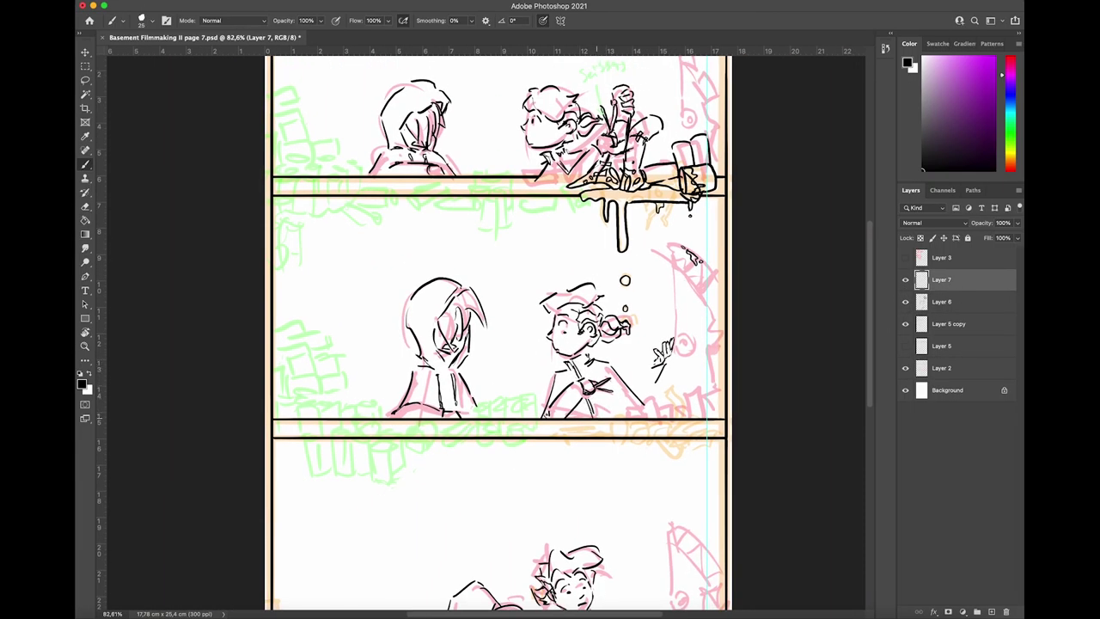
{"action": "scroll", "coordinate": [576, 370], "scroll_direction": "down", "scroll_amount": 3}
{"action": "scroll", "coordinate": [576, 369], "scroll_direction": "up", "scroll_amount": 5}
{"action": "right_click", "coordinate": [965, 286]}
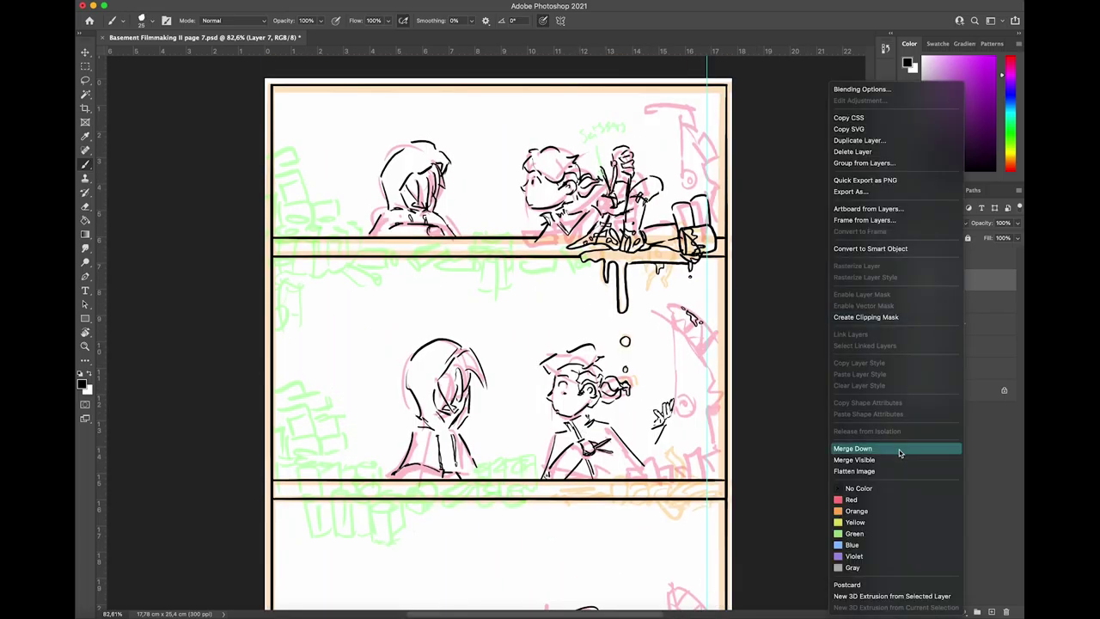
{"action": "left_click", "coordinate": [901, 452]}
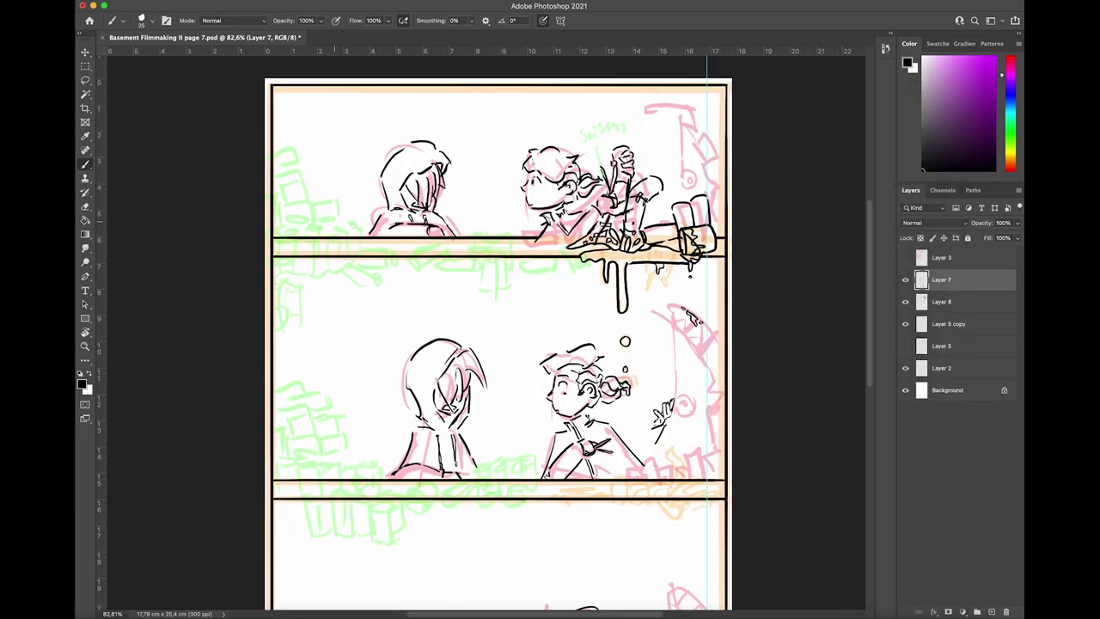
Step: Ink the oval tops of a can pile at the top panel's left edge and start the cans' sides across the gutter
{"action": "left_click_drag", "start_coordinate": [360, 222], "coordinate": [323, 230]}
{"action": "mouse_move", "coordinate": [322, 218]}
{"action": "left_mouse_down"}
{"action": "mouse_move", "coordinate": [333, 217]}
{"action": "mouse_move", "coordinate": [294, 220]}
{"action": "left_mouse_up"}
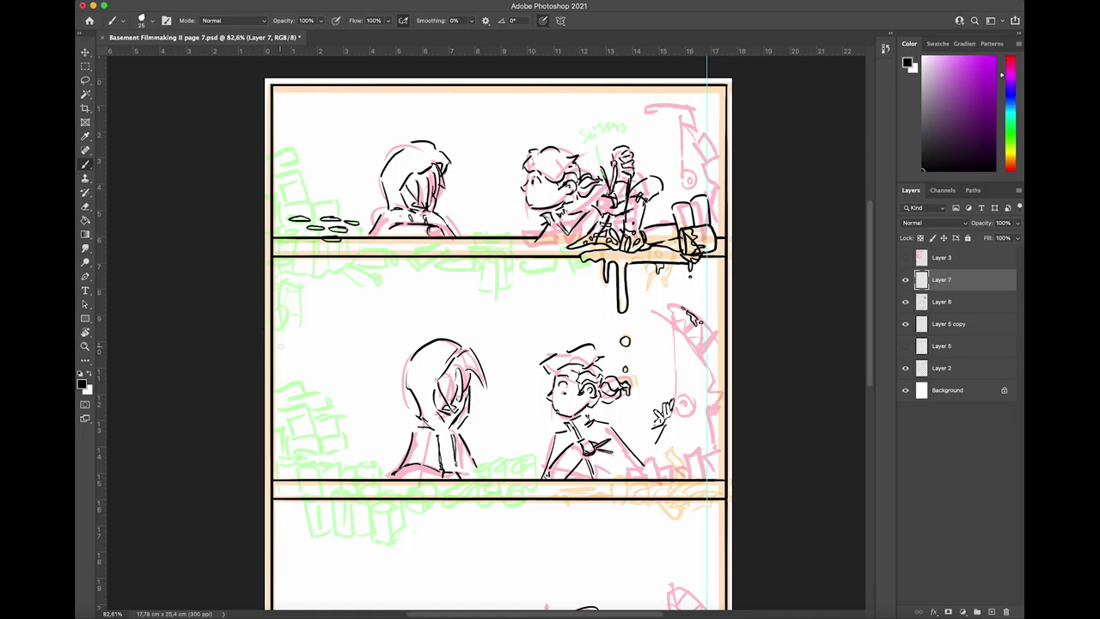
{"action": "mouse_move", "coordinate": [301, 237]}
{"action": "left_mouse_down"}
{"action": "mouse_move", "coordinate": [272, 223]}
{"action": "mouse_move", "coordinate": [302, 215]}
{"action": "mouse_move", "coordinate": [283, 208]}
{"action": "mouse_move", "coordinate": [293, 197]}
{"action": "mouse_move", "coordinate": [277, 231]}
{"action": "mouse_move", "coordinate": [275, 205]}
{"action": "mouse_move", "coordinate": [253, 223]}
{"action": "mouse_move", "coordinate": [282, 224]}
{"action": "left_mouse_up"}
{"action": "left_click_drag", "start_coordinate": [273, 214], "coordinate": [286, 200]}
{"action": "mouse_move", "coordinate": [289, 198]}
{"action": "left_mouse_down"}
{"action": "mouse_move", "coordinate": [300, 213]}
{"action": "mouse_move", "coordinate": [327, 206]}
{"action": "mouse_move", "coordinate": [299, 265]}
{"action": "mouse_move", "coordinate": [340, 267]}
{"action": "left_mouse_up"}
{"action": "key", "text": "super+z"}
{"action": "key", "text": "super+z"}
Step: Complete the sides, rims and bases of the upright cans at the front of the top panel's left pile
{"action": "mouse_move", "coordinate": [329, 228]}
{"action": "left_mouse_down"}
{"action": "mouse_move", "coordinate": [342, 257]}
{"action": "mouse_move", "coordinate": [345, 227]}
{"action": "left_mouse_up"}
{"action": "left_click_drag", "start_coordinate": [359, 223], "coordinate": [361, 253]}
{"action": "left_click_drag", "start_coordinate": [361, 248], "coordinate": [350, 255]}
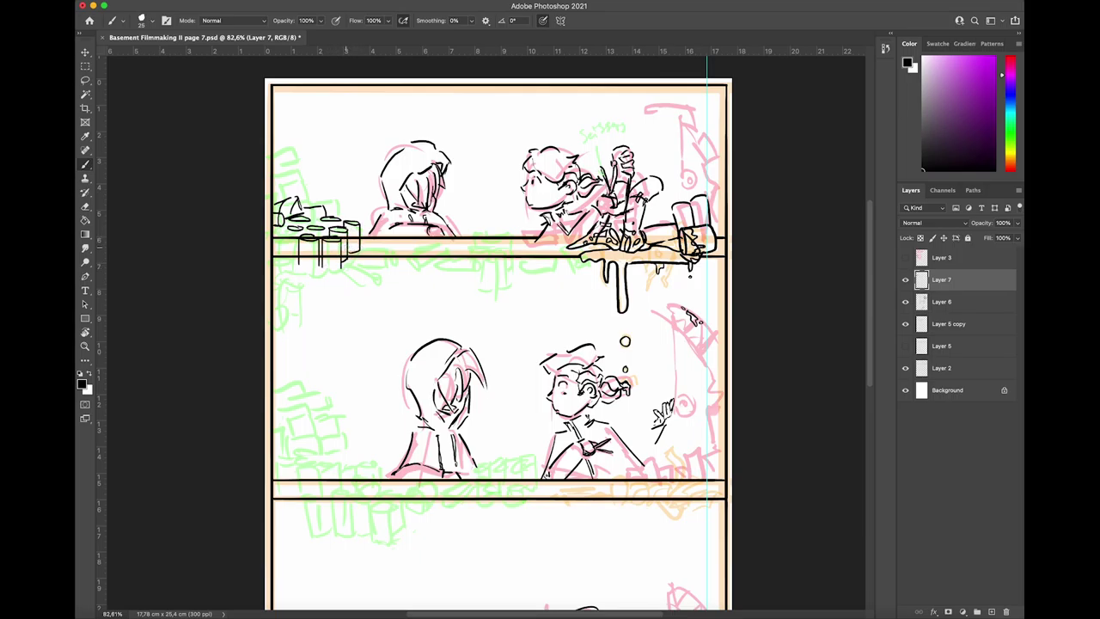
{"action": "mouse_move", "coordinate": [288, 227]}
{"action": "left_mouse_down"}
{"action": "mouse_move", "coordinate": [289, 251]}
{"action": "mouse_move", "coordinate": [327, 240]}
{"action": "left_mouse_up"}
{"action": "mouse_move", "coordinate": [318, 219]}
{"action": "left_mouse_down"}
{"action": "mouse_move", "coordinate": [323, 229]}
{"action": "mouse_move", "coordinate": [350, 222]}
{"action": "mouse_move", "coordinate": [344, 229]}
{"action": "left_mouse_up"}
{"action": "left_click_drag", "start_coordinate": [308, 213], "coordinate": [321, 220]}
{"action": "mouse_move", "coordinate": [298, 266]}
{"action": "left_mouse_down"}
{"action": "mouse_move", "coordinate": [339, 273]}
{"action": "mouse_move", "coordinate": [319, 243]}
{"action": "mouse_move", "coordinate": [317, 262]}
{"action": "mouse_move", "coordinate": [333, 243]}
{"action": "left_mouse_up"}
{"action": "mouse_move", "coordinate": [324, 261]}
{"action": "left_mouse_down"}
{"action": "mouse_move", "coordinate": [339, 258]}
{"action": "mouse_move", "coordinate": [342, 235]}
{"action": "mouse_move", "coordinate": [349, 246]}
{"action": "left_mouse_up"}
{"action": "left_click_drag", "start_coordinate": [348, 232], "coordinate": [358, 233]}
{"action": "left_click_drag", "start_coordinate": [349, 246], "coordinate": [358, 242]}
Step: Ink the cans heaped up along the left border and the fallen cans just below the upper gutter
{"action": "left_click_drag", "start_coordinate": [289, 235], "coordinate": [305, 232]}
{"action": "mouse_move", "coordinate": [288, 246]}
{"action": "left_mouse_down"}
{"action": "mouse_move", "coordinate": [331, 221]}
{"action": "mouse_move", "coordinate": [321, 190]}
{"action": "mouse_move", "coordinate": [326, 205]}
{"action": "mouse_move", "coordinate": [273, 184]}
{"action": "mouse_move", "coordinate": [306, 181]}
{"action": "mouse_move", "coordinate": [310, 193]}
{"action": "mouse_move", "coordinate": [281, 171]}
{"action": "mouse_move", "coordinate": [273, 181]}
{"action": "mouse_move", "coordinate": [292, 158]}
{"action": "mouse_move", "coordinate": [302, 196]}
{"action": "mouse_move", "coordinate": [323, 207]}
{"action": "mouse_move", "coordinate": [276, 199]}
{"action": "mouse_move", "coordinate": [288, 178]}
{"action": "mouse_move", "coordinate": [294, 196]}
{"action": "mouse_move", "coordinate": [280, 195]}
{"action": "mouse_move", "coordinate": [284, 183]}
{"action": "left_mouse_up"}
{"action": "mouse_move", "coordinate": [278, 176]}
{"action": "left_mouse_down"}
{"action": "mouse_move", "coordinate": [286, 185]}
{"action": "mouse_move", "coordinate": [277, 167]}
{"action": "left_mouse_up"}
{"action": "left_click_drag", "start_coordinate": [284, 163], "coordinate": [287, 171]}
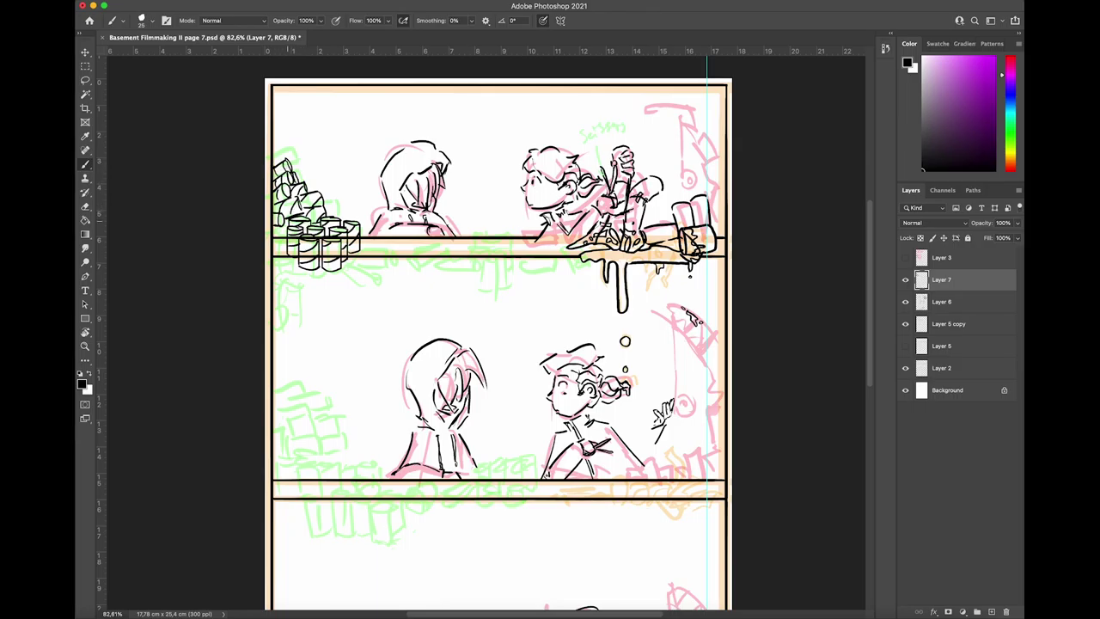
{"action": "mouse_move", "coordinate": [274, 227]}
{"action": "left_mouse_down"}
{"action": "mouse_move", "coordinate": [289, 229]}
{"action": "mouse_move", "coordinate": [289, 281]}
{"action": "left_mouse_up"}
{"action": "mouse_move", "coordinate": [285, 263]}
{"action": "left_mouse_down"}
{"action": "mouse_move", "coordinate": [301, 274]}
{"action": "mouse_move", "coordinate": [275, 275]}
{"action": "mouse_move", "coordinate": [276, 265]}
{"action": "mouse_move", "coordinate": [298, 281]}
{"action": "left_mouse_up"}
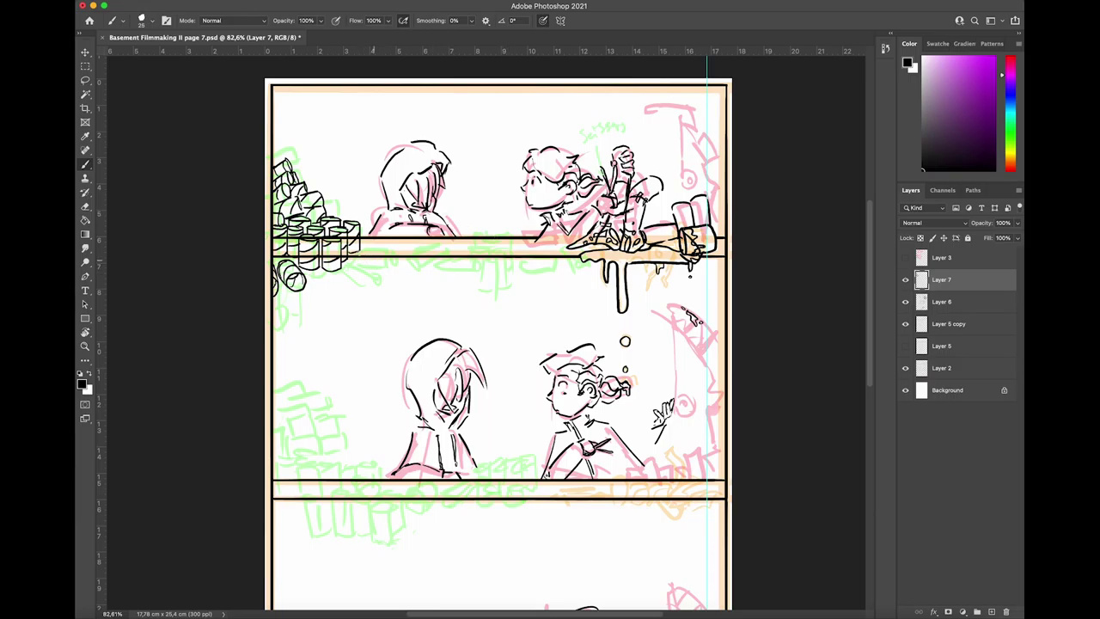
Step: Ink a can lying on its side on the upper gutter beside the pile
{"action": "mouse_move", "coordinate": [365, 244]}
{"action": "left_mouse_down"}
{"action": "mouse_move", "coordinate": [381, 263]}
{"action": "mouse_move", "coordinate": [400, 243]}
{"action": "mouse_move", "coordinate": [377, 263]}
{"action": "mouse_move", "coordinate": [389, 261]}
{"action": "left_mouse_up"}
{"action": "mouse_move", "coordinate": [389, 246]}
{"action": "left_mouse_down"}
{"action": "mouse_move", "coordinate": [369, 289]}
{"action": "mouse_move", "coordinate": [375, 270]}
{"action": "mouse_move", "coordinate": [368, 287]}
{"action": "mouse_move", "coordinate": [358, 262]}
{"action": "left_mouse_up"}
{"action": "key", "text": "super+z"}
{"action": "key", "text": "super+z"}
Step: Ink a tilted can falling just below the upper gutter, redrawing its rim
{"action": "left_click_drag", "start_coordinate": [370, 270], "coordinate": [365, 276]}
{"action": "key", "text": "super+z"}
{"action": "key", "text": "ctrl+z"}
{"action": "key", "text": "ctrl+z"}
{"action": "mouse_move", "coordinate": [373, 272]}
{"action": "left_mouse_down"}
{"action": "mouse_move", "coordinate": [367, 286]}
{"action": "mouse_move", "coordinate": [375, 271]}
{"action": "mouse_move", "coordinate": [364, 284]}
{"action": "mouse_move", "coordinate": [361, 264]}
{"action": "mouse_move", "coordinate": [376, 271]}
{"action": "mouse_move", "coordinate": [356, 277]}
{"action": "mouse_move", "coordinate": [358, 264]}
{"action": "mouse_move", "coordinate": [376, 270]}
{"action": "left_mouse_up"}
{"action": "key", "text": "super+z"}
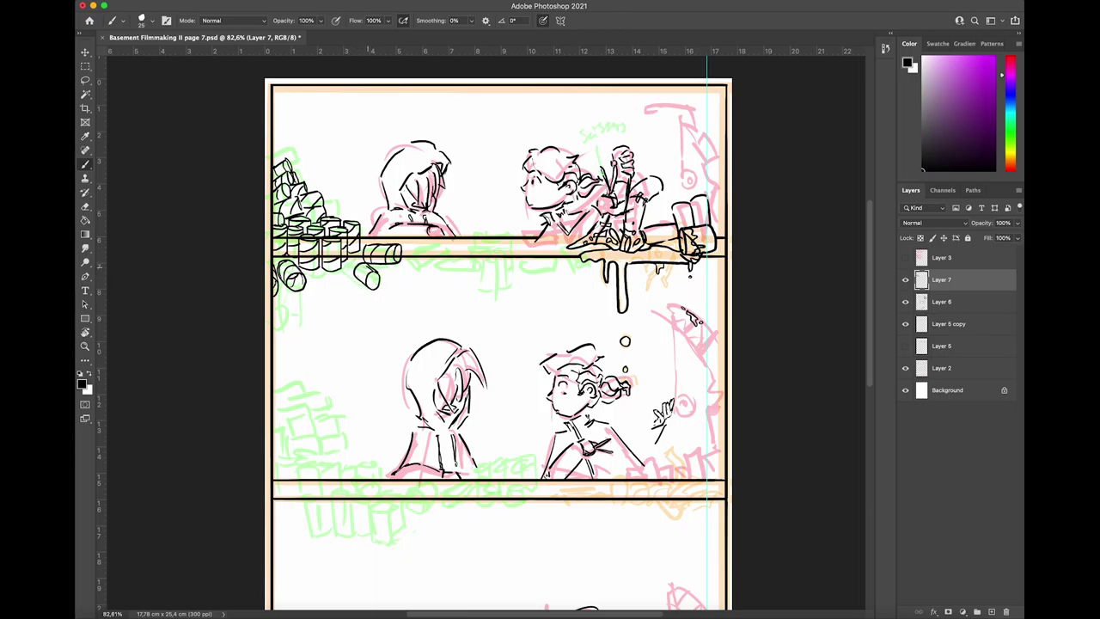
{"action": "key", "text": "super+z"}
{"action": "key", "text": "super+z"}
{"action": "mouse_move", "coordinate": [369, 269]}
{"action": "left_mouse_down"}
{"action": "mouse_move", "coordinate": [365, 283]}
{"action": "mouse_move", "coordinate": [362, 274]}
{"action": "left_mouse_up"}
Step: Ink two more toppled cans along the upper gutter on Layer 7, below the hooded character
{"action": "left_click", "coordinate": [969, 309]}
{"action": "left_click", "coordinate": [963, 287]}
{"action": "mouse_move", "coordinate": [416, 249]}
{"action": "left_mouse_down"}
{"action": "mouse_move", "coordinate": [413, 266]}
{"action": "mouse_move", "coordinate": [424, 244]}
{"action": "mouse_move", "coordinate": [446, 257]}
{"action": "mouse_move", "coordinate": [430, 246]}
{"action": "left_mouse_up"}
{"action": "mouse_move", "coordinate": [432, 243]}
{"action": "left_mouse_down"}
{"action": "mouse_move", "coordinate": [446, 254]}
{"action": "mouse_move", "coordinate": [439, 271]}
{"action": "mouse_move", "coordinate": [476, 271]}
{"action": "mouse_move", "coordinate": [473, 254]}
{"action": "mouse_move", "coordinate": [442, 251]}
{"action": "mouse_move", "coordinate": [475, 254]}
{"action": "left_mouse_up"}
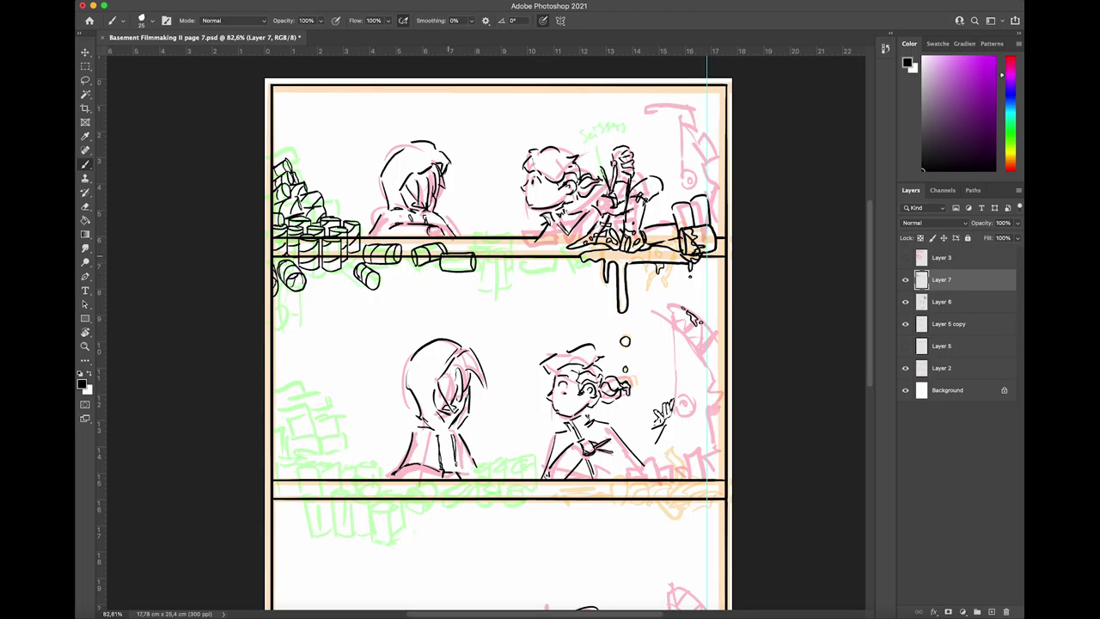
Step: Ink a group of can rims and two upright cans across the upper gutter, beside the toppled can below the hooded character
{"action": "mouse_move", "coordinate": [447, 271]}
{"action": "left_mouse_down"}
{"action": "mouse_move", "coordinate": [453, 253]}
{"action": "mouse_move", "coordinate": [502, 260]}
{"action": "mouse_move", "coordinate": [512, 249]}
{"action": "mouse_move", "coordinate": [471, 248]}
{"action": "mouse_move", "coordinate": [516, 234]}
{"action": "mouse_move", "coordinate": [500, 288]}
{"action": "mouse_move", "coordinate": [482, 289]}
{"action": "mouse_move", "coordinate": [500, 291]}
{"action": "left_mouse_up"}
{"action": "key", "text": "super+z"}
{"action": "key", "text": "super+z"}
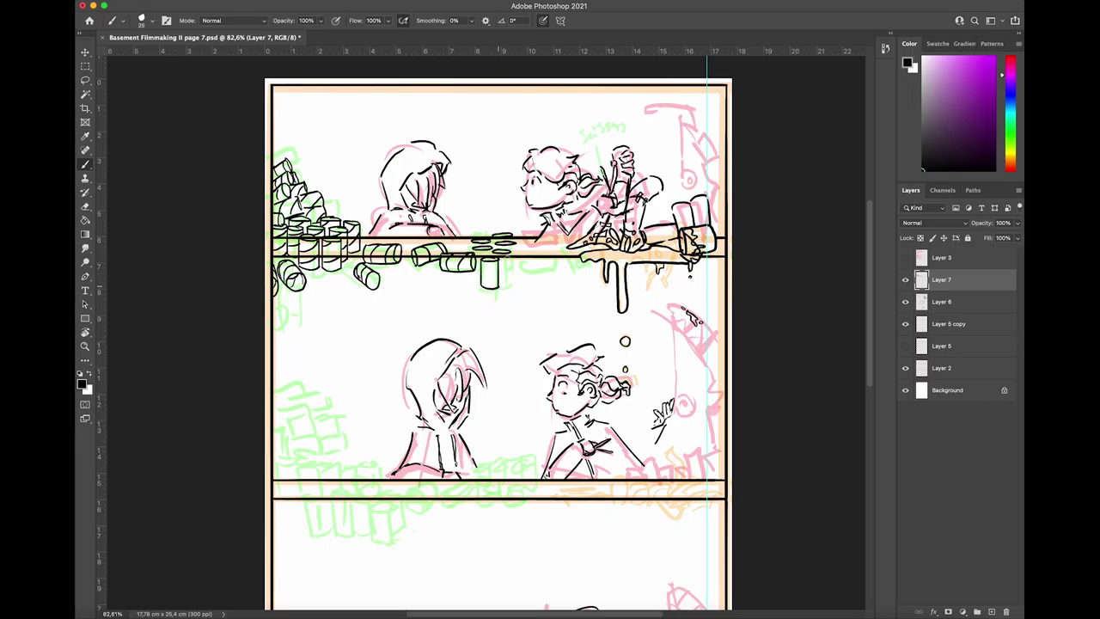
{"action": "left_click_drag", "start_coordinate": [507, 251], "coordinate": [512, 282]}
Step: Lasso the new upright cans and rims and move them up onto the upper gutter
{"action": "key", "text": "l"}
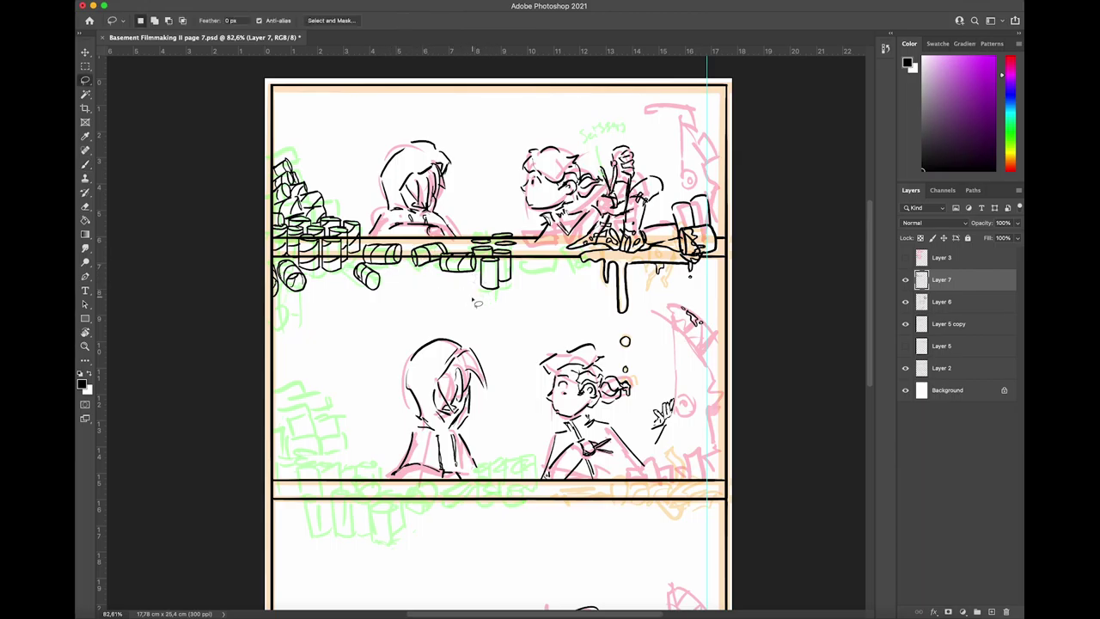
{"action": "mouse_move", "coordinate": [477, 299]}
{"action": "left_mouse_down"}
{"action": "mouse_move", "coordinate": [520, 249]}
{"action": "mouse_move", "coordinate": [468, 255]}
{"action": "mouse_move", "coordinate": [471, 286]}
{"action": "mouse_move", "coordinate": [498, 269]}
{"action": "left_mouse_up"}
{"action": "key", "text": "super+t"}
{"action": "key", "text": "Return"}
{"action": "key", "text": "ctrl+d"}
{"action": "key", "text": "b"}
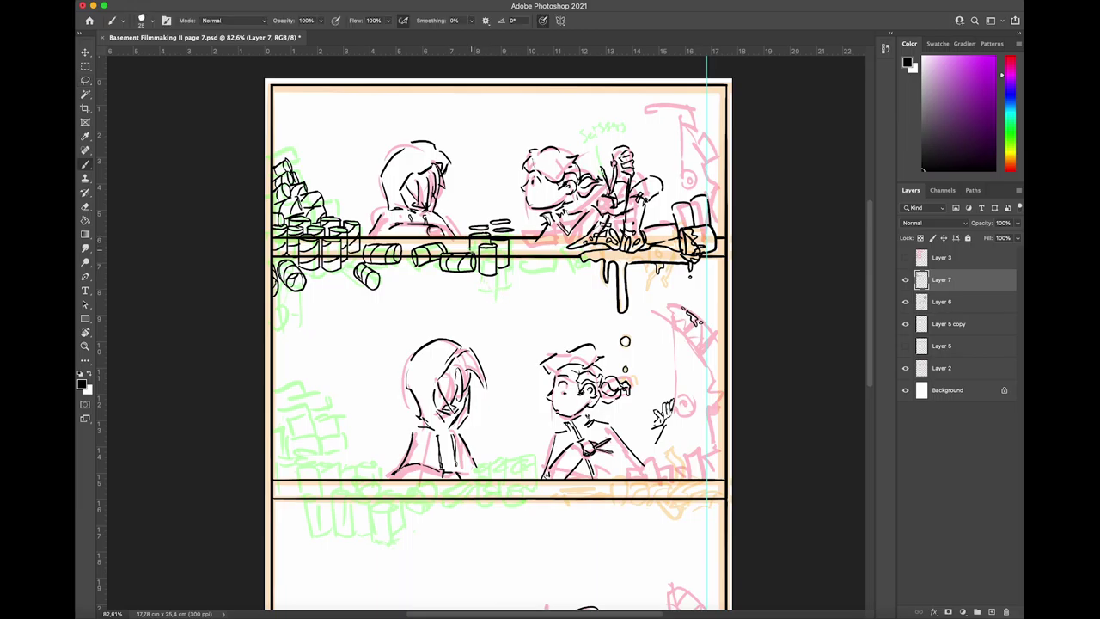
Step: Complete the stacked cans, ink a toppled can between the stack and the spill, and save the document
{"action": "left_click_drag", "start_coordinate": [494, 228], "coordinate": [514, 255]}
{"action": "mouse_move", "coordinate": [523, 272]}
{"action": "left_mouse_down"}
{"action": "mouse_move", "coordinate": [523, 256]}
{"action": "mouse_move", "coordinate": [545, 249]}
{"action": "mouse_move", "coordinate": [555, 258]}
{"action": "mouse_move", "coordinate": [543, 274]}
{"action": "left_mouse_up"}
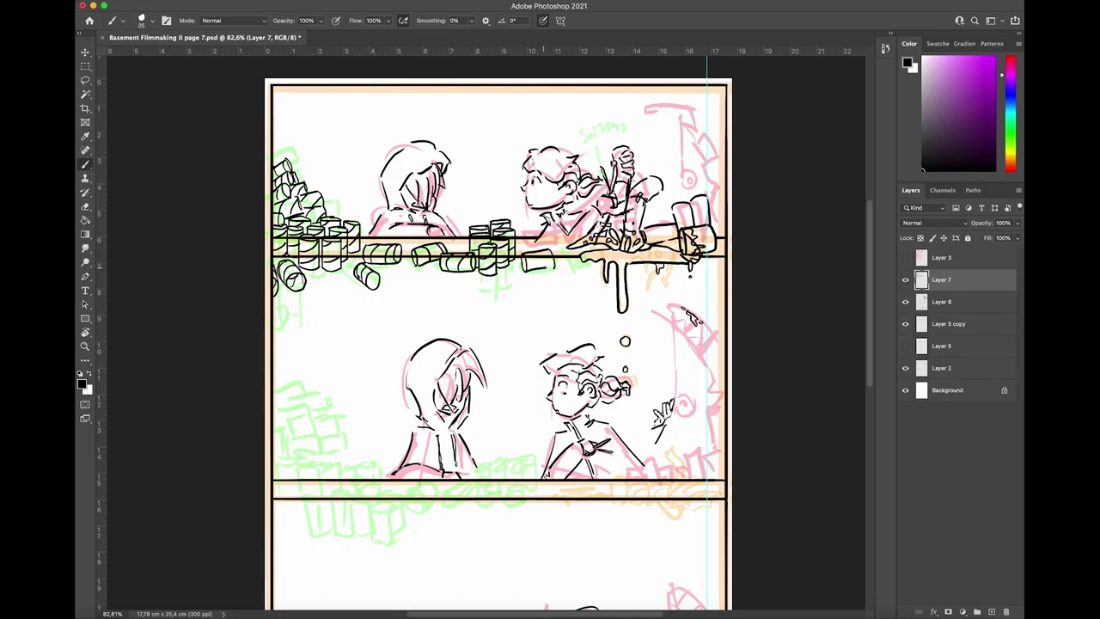
{"action": "key", "text": "e"}
{"action": "key", "text": "super+s"}
{"action": "key", "text": "b"}
Step: Paste a copy of the whole can row as a new layer and move it onto the lower gutter
{"action": "key", "text": "ctrl+v"}
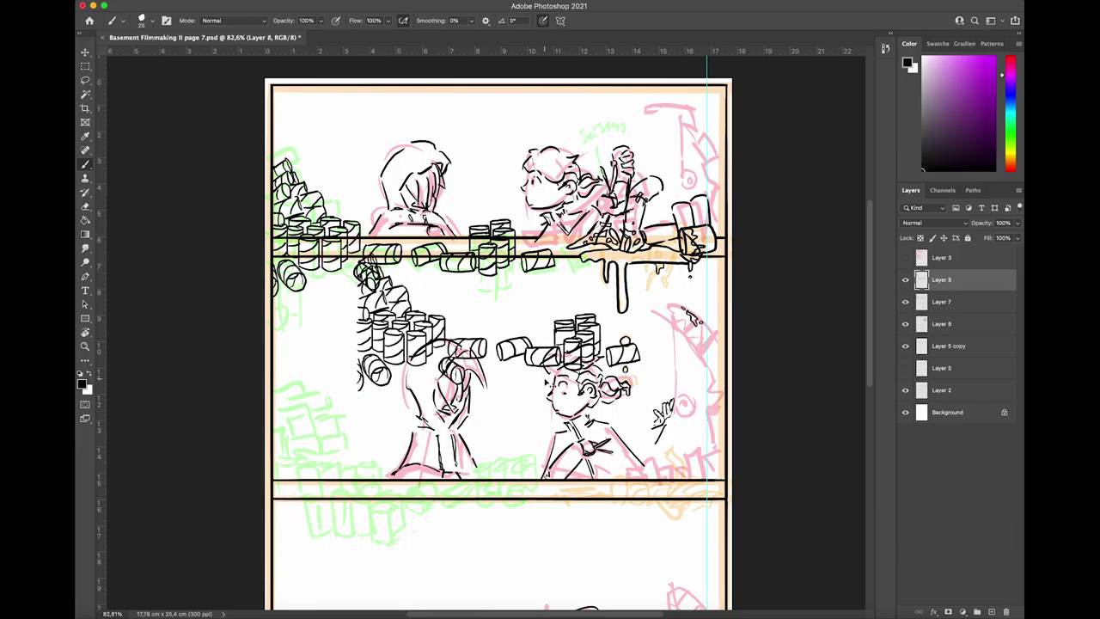
{"action": "key", "text": "ctrl+t"}
{"action": "mouse_move", "coordinate": [370, 376]}
{"action": "left_mouse_down"}
{"action": "mouse_move", "coordinate": [449, 507]}
{"action": "mouse_move", "coordinate": [444, 521]}
{"action": "left_mouse_up"}
{"action": "key", "text": "Return"}
{"action": "key", "text": "b"}
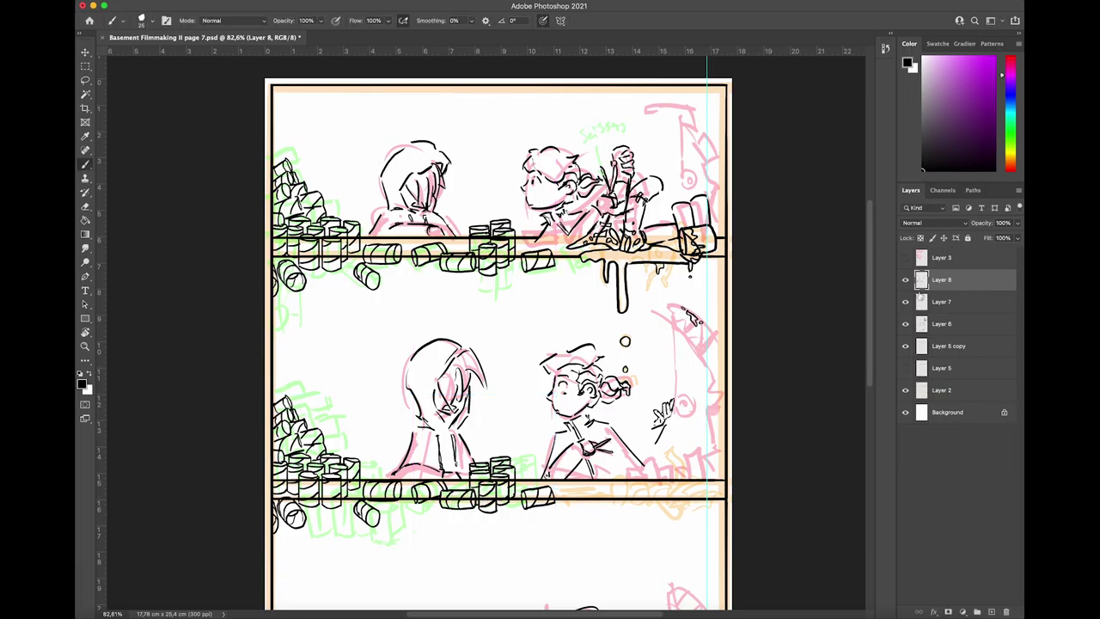
Step: Merge both can layers down into Layer 6 and toggle its visibility to check the borders beneath
{"action": "scroll", "coordinate": [619, 390], "scroll_direction": "down", "scroll_amount": 5}
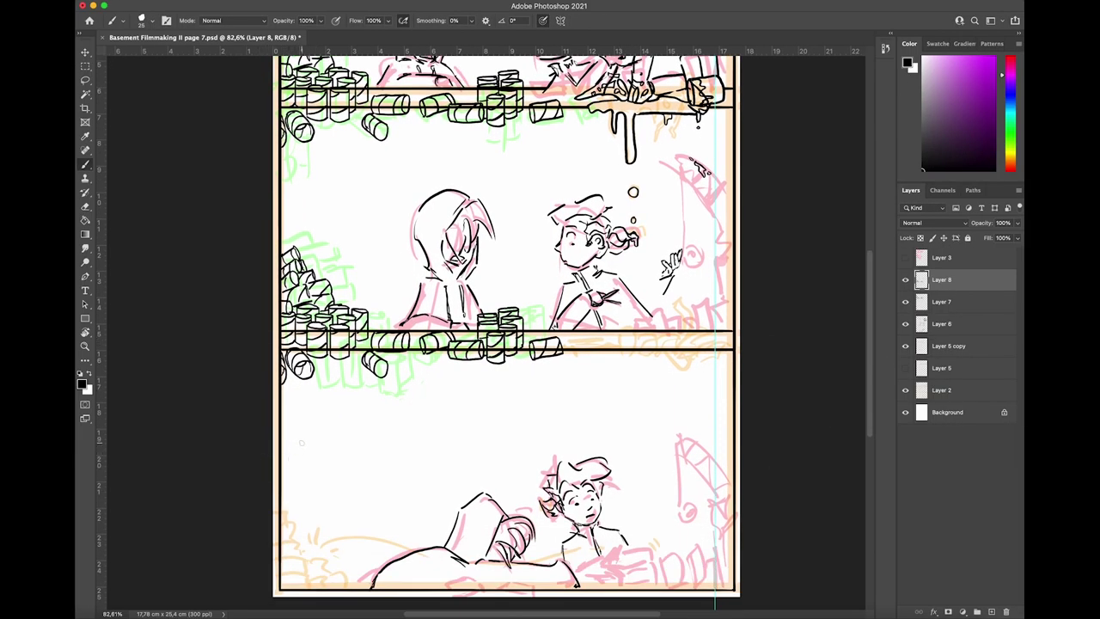
{"action": "scroll", "coordinate": [475, 543], "scroll_direction": "down", "scroll_amount": 3}
{"action": "key", "text": "super+e"}
{"action": "key", "text": "super+e"}
{"action": "left_click", "coordinate": [906, 280]}
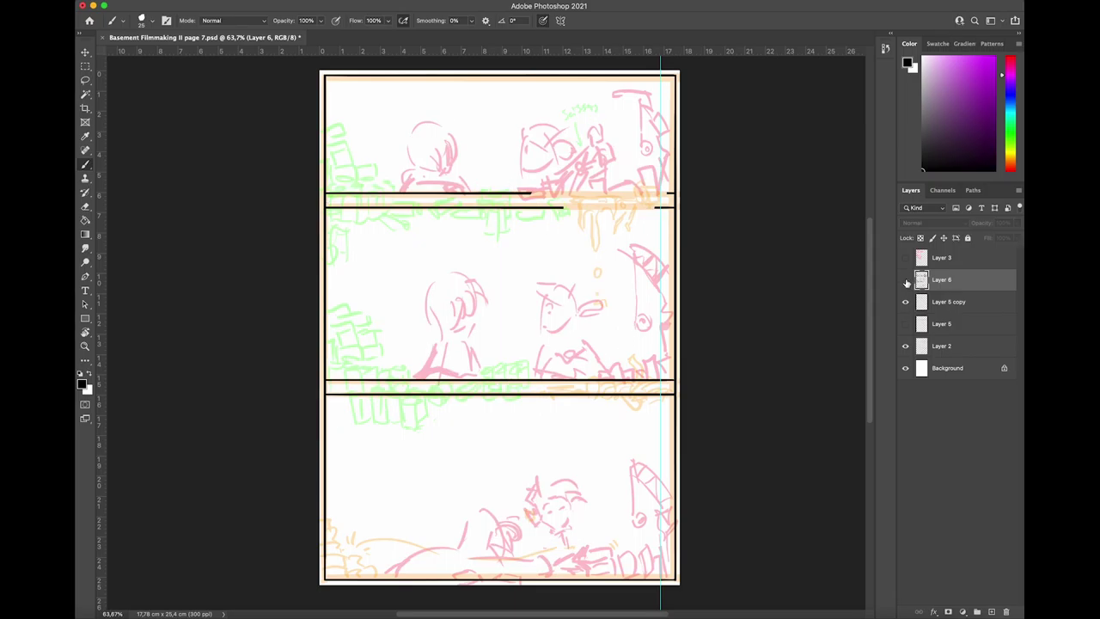
{"action": "left_click", "coordinate": [906, 280]}
Step: Make Layer 5 copy active and lasso the spill, drips and striped cans on the upper gutter
{"action": "left_click", "coordinate": [949, 301]}
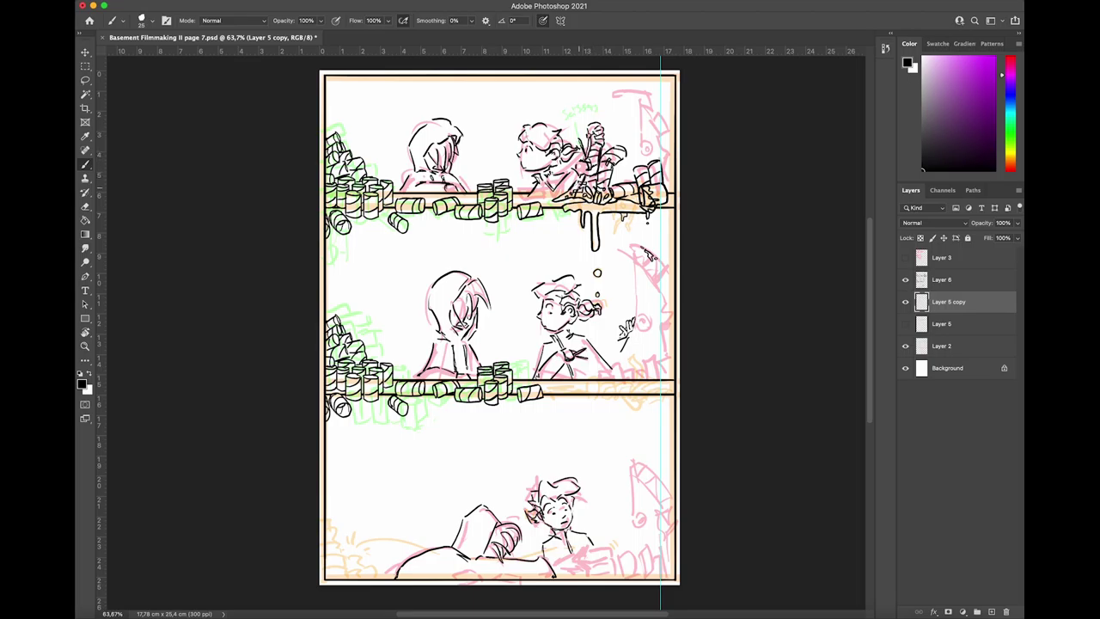
{"action": "key", "text": "l"}
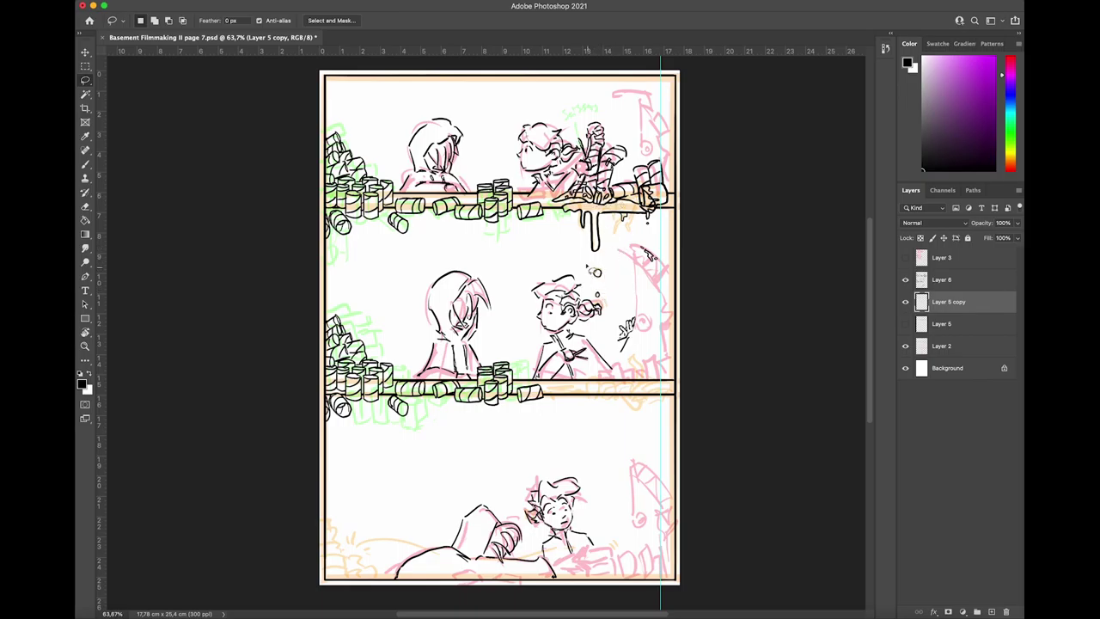
{"action": "mouse_move", "coordinate": [568, 246]}
{"action": "left_mouse_down"}
{"action": "mouse_move", "coordinate": [598, 301]}
{"action": "mouse_move", "coordinate": [664, 251]}
{"action": "mouse_move", "coordinate": [661, 211]}
{"action": "mouse_move", "coordinate": [672, 191]}
{"action": "mouse_move", "coordinate": [651, 146]}
{"action": "mouse_move", "coordinate": [583, 116]}
{"action": "mouse_move", "coordinate": [546, 209]}
{"action": "mouse_move", "coordinate": [567, 246]}
{"action": "left_mouse_up"}
{"action": "key", "text": "ctrl+j"}
{"action": "key", "text": "ctrl+t"}
{"action": "mouse_move", "coordinate": [648, 183]}
{"action": "left_mouse_down"}
{"action": "mouse_move", "coordinate": [648, 256]}
{"action": "mouse_move", "coordinate": [548, 306]}
{"action": "left_mouse_up"}
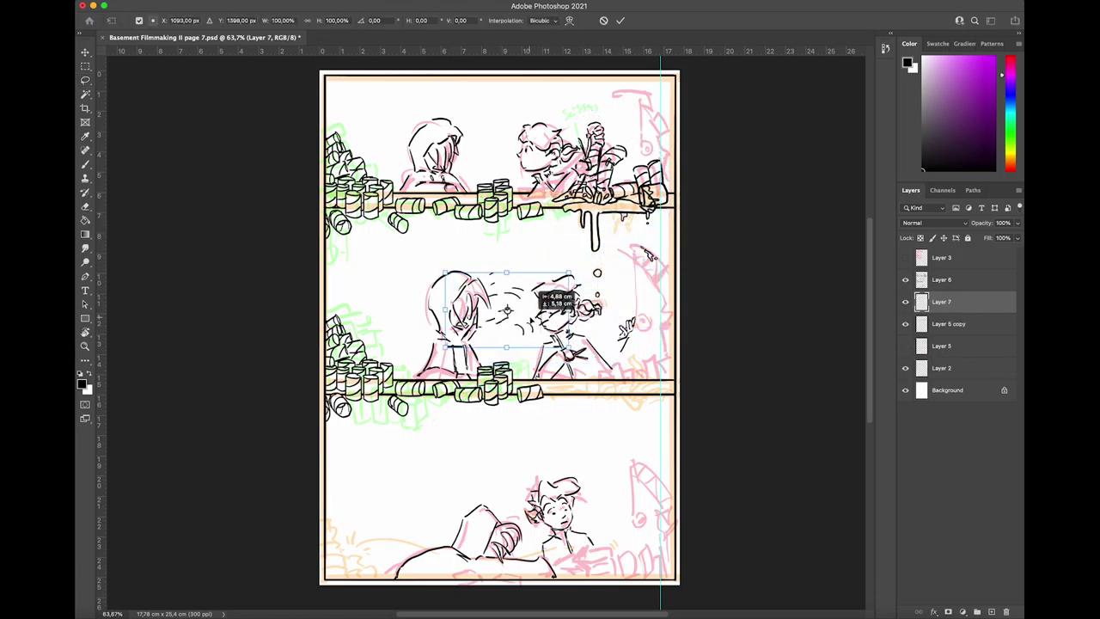
{"action": "key", "text": "ctrl+z"}
{"action": "key", "text": "Escape"}
{"action": "key", "text": "ctrl+z"}
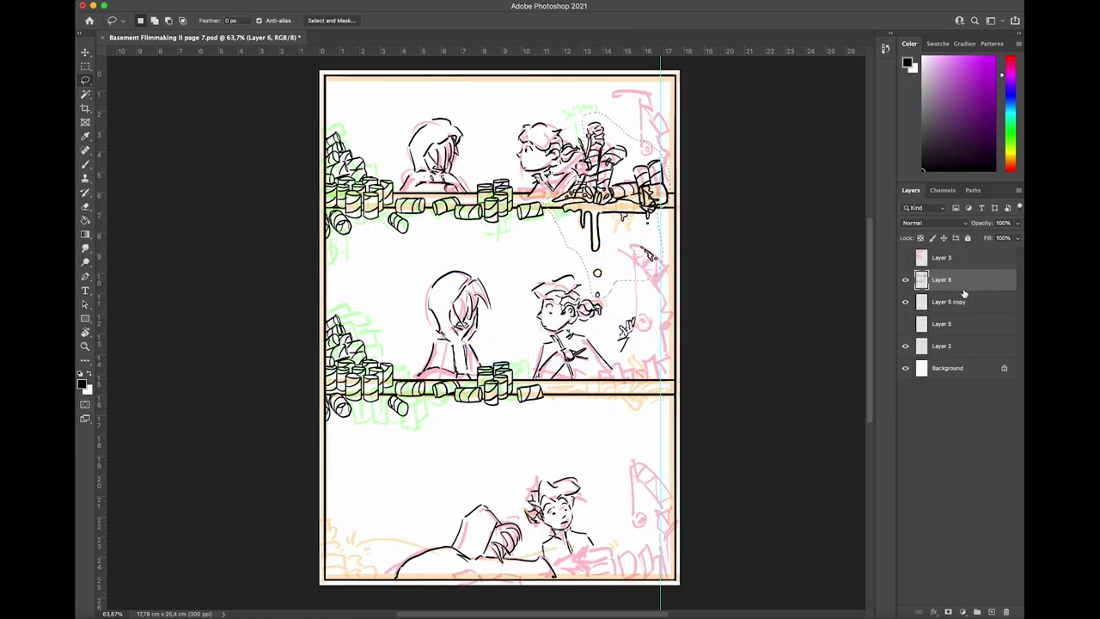
Step: Duplicate the selected spill and cans from Layer 6 to a new layer and move the copy onto the lower gutter
{"action": "key", "text": "ctrl+j"}
{"action": "key", "text": "ctrl+t"}
{"action": "left_click_drag", "start_coordinate": [623, 260], "coordinate": [629, 453]}
{"action": "key", "text": "Return"}
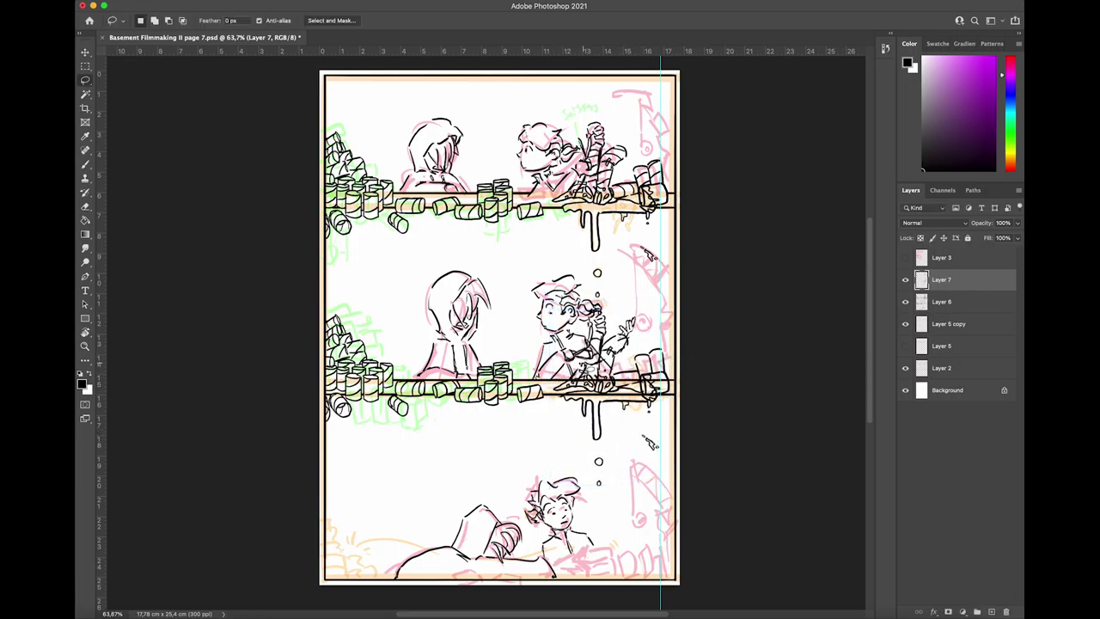
Step: Lasso the upright striped shapes in the copied spill, rotate them about 20° clockwise and deselect
{"action": "mouse_move", "coordinate": [590, 365]}
{"action": "left_mouse_down"}
{"action": "mouse_move", "coordinate": [625, 377]}
{"action": "mouse_move", "coordinate": [644, 346]}
{"action": "mouse_move", "coordinate": [581, 327]}
{"action": "mouse_move", "coordinate": [590, 364]}
{"action": "left_mouse_up"}
{"action": "key", "text": "ctrl+t"}
{"action": "left_click_drag", "start_coordinate": [660, 311], "coordinate": [654, 331]}
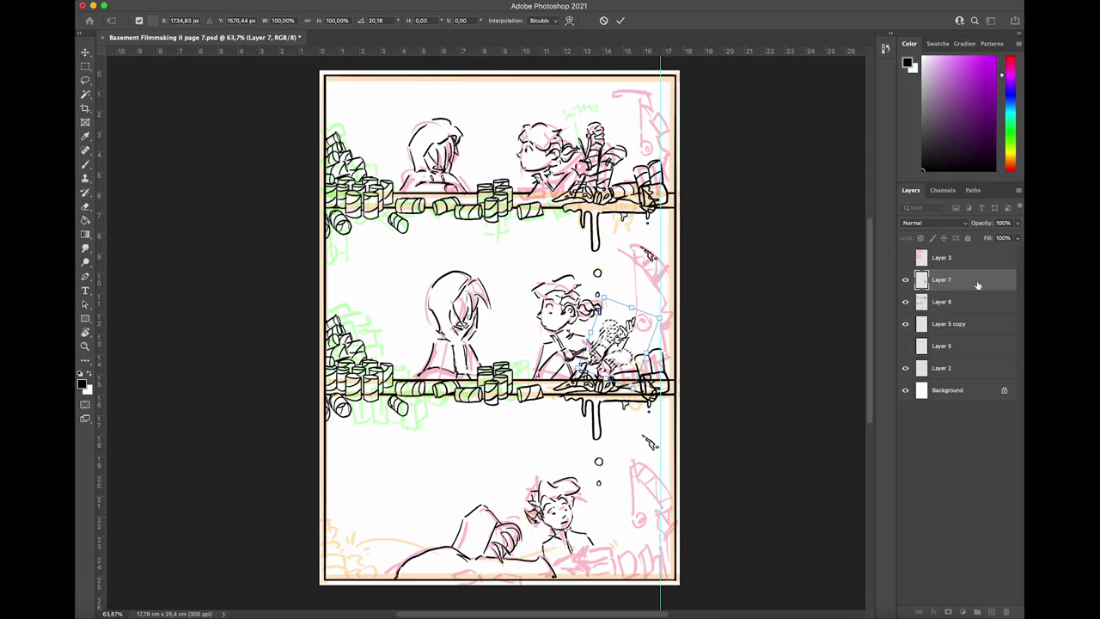
{"action": "key", "text": "Return"}
{"action": "key", "text": "ctrl+d"}
Step: Redraw the tilted can beside the ponytailed character's raised hand and add bands to it and the can below
{"action": "key", "text": "b"}
{"action": "scroll", "coordinate": [563, 321], "scroll_direction": "up", "scroll_amount": 5}
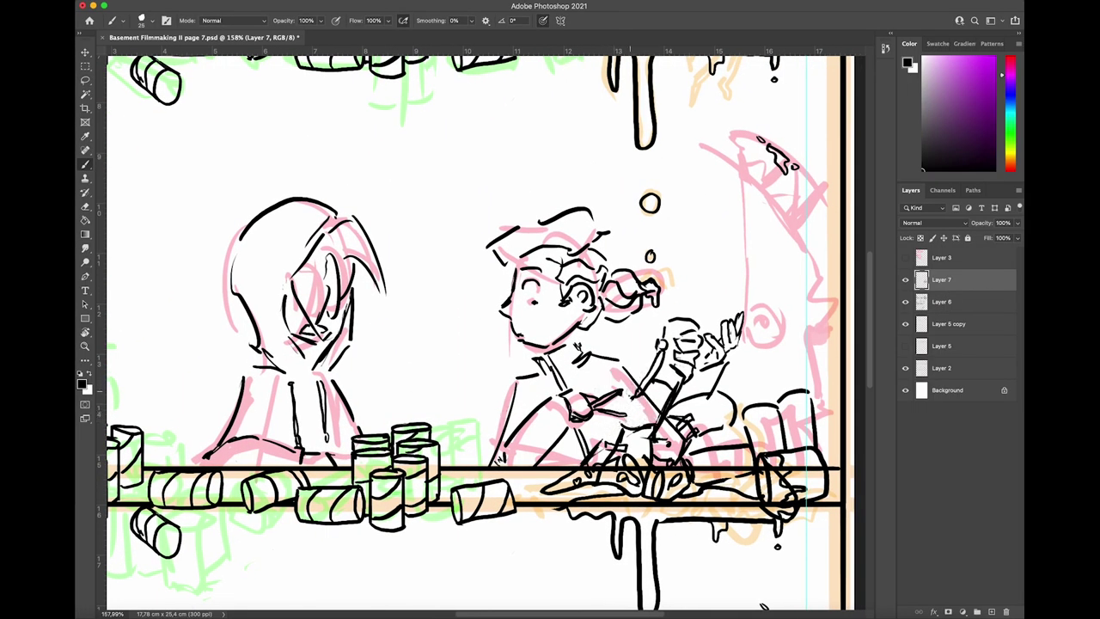
{"action": "mouse_move", "coordinate": [660, 371]}
{"action": "left_mouse_down"}
{"action": "mouse_move", "coordinate": [689, 337]}
{"action": "mouse_move", "coordinate": [680, 375]}
{"action": "mouse_move", "coordinate": [696, 338]}
{"action": "mouse_move", "coordinate": [694, 367]}
{"action": "mouse_move", "coordinate": [665, 337]}
{"action": "left_mouse_up"}
{"action": "left_click_drag", "start_coordinate": [682, 378], "coordinate": [701, 332]}
{"action": "mouse_move", "coordinate": [664, 339]}
{"action": "left_mouse_down"}
{"action": "mouse_move", "coordinate": [698, 339]}
{"action": "mouse_move", "coordinate": [691, 361]}
{"action": "left_mouse_up"}
{"action": "mouse_move", "coordinate": [681, 402]}
{"action": "left_mouse_down"}
{"action": "mouse_move", "coordinate": [731, 395]}
{"action": "mouse_move", "coordinate": [724, 430]}
{"action": "left_mouse_up"}
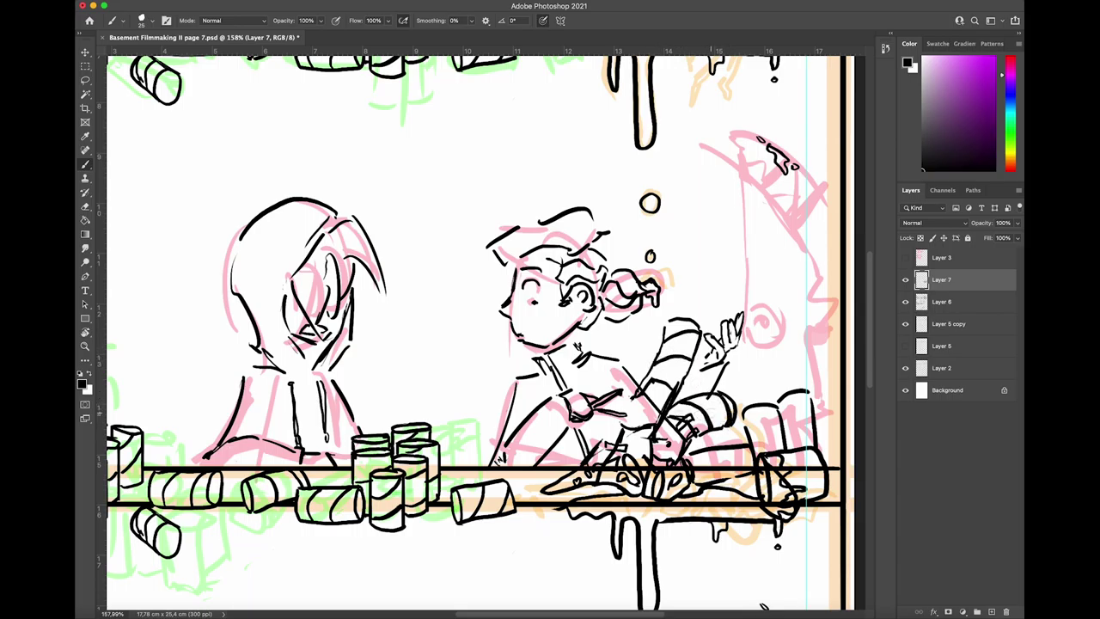
Step: Ink further bands down the tilted can and strengthen its lower lines where it meets the spill
{"action": "left_click_drag", "start_coordinate": [678, 383], "coordinate": [648, 380]}
{"action": "left_click_drag", "start_coordinate": [643, 430], "coordinate": [645, 442]}
{"action": "mouse_move", "coordinate": [640, 396]}
{"action": "left_mouse_down"}
{"action": "mouse_move", "coordinate": [668, 386]}
{"action": "mouse_move", "coordinate": [656, 414]}
{"action": "mouse_move", "coordinate": [671, 394]}
{"action": "mouse_move", "coordinate": [600, 443]}
{"action": "left_mouse_up"}
{"action": "left_click_drag", "start_coordinate": [628, 415], "coordinate": [666, 417]}
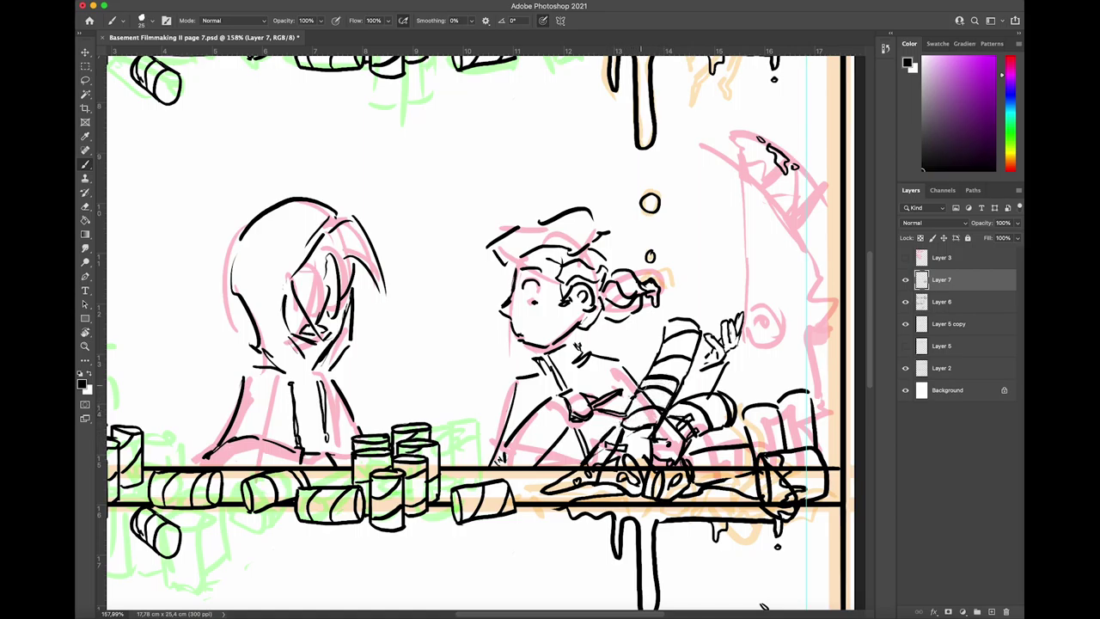
Step: Ink bands on the cans between the tilted one and the right border in the middle panel
{"action": "scroll", "coordinate": [586, 402], "scroll_direction": "down", "scroll_amount": 4}
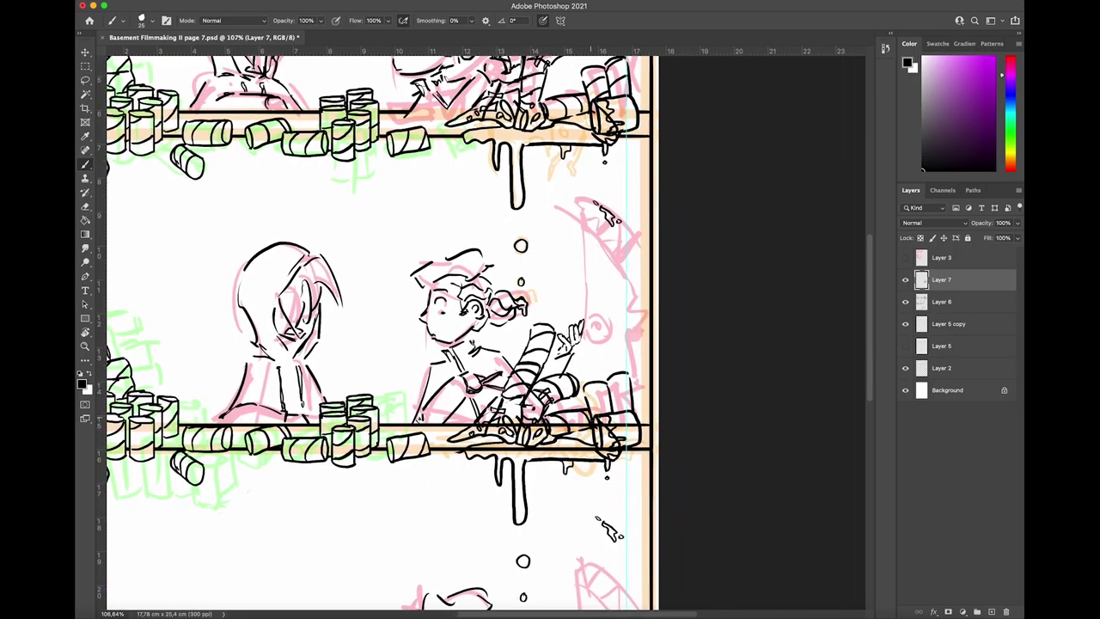
{"action": "mouse_move", "coordinate": [575, 413]}
{"action": "left_mouse_down"}
{"action": "mouse_move", "coordinate": [585, 423]}
{"action": "mouse_move", "coordinate": [609, 386]}
{"action": "left_mouse_up"}
{"action": "left_click_drag", "start_coordinate": [594, 414], "coordinate": [611, 402]}
{"action": "mouse_move", "coordinate": [613, 389]}
{"action": "left_mouse_down"}
{"action": "mouse_move", "coordinate": [629, 381]}
{"action": "mouse_move", "coordinate": [629, 401]}
{"action": "left_mouse_up"}
Step: Switch through the ink layers to make Layer 5 copy active and save the document
{"action": "scroll", "coordinate": [378, 330], "scroll_direction": "down", "scroll_amount": 3}
{"action": "scroll", "coordinate": [507, 387], "scroll_direction": "up", "scroll_amount": 2}
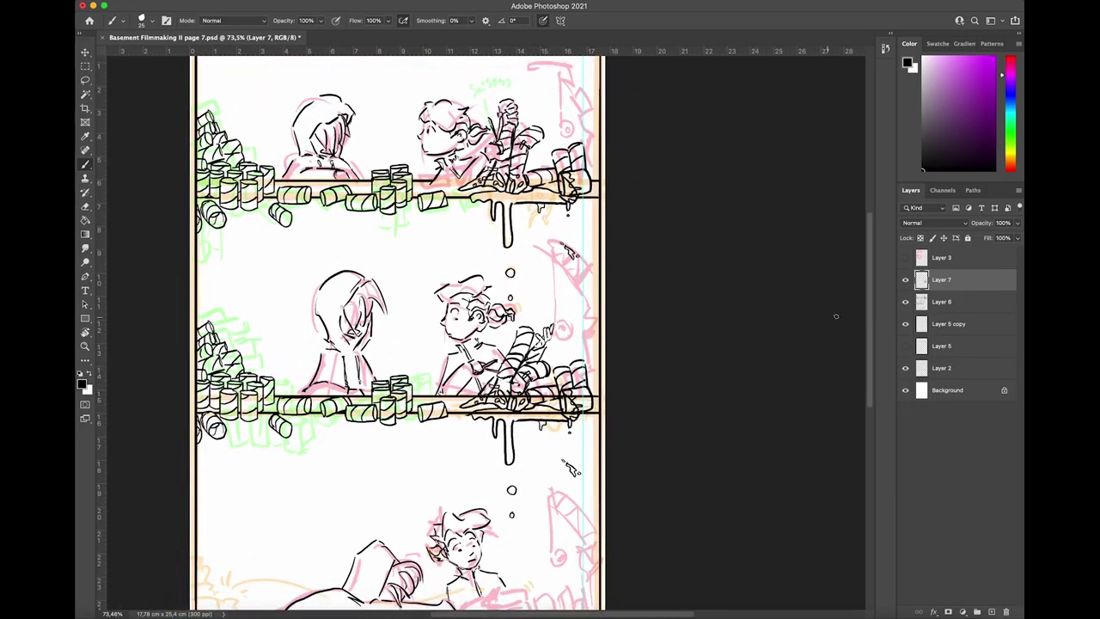
{"action": "key", "text": "alt+bracketleft"}
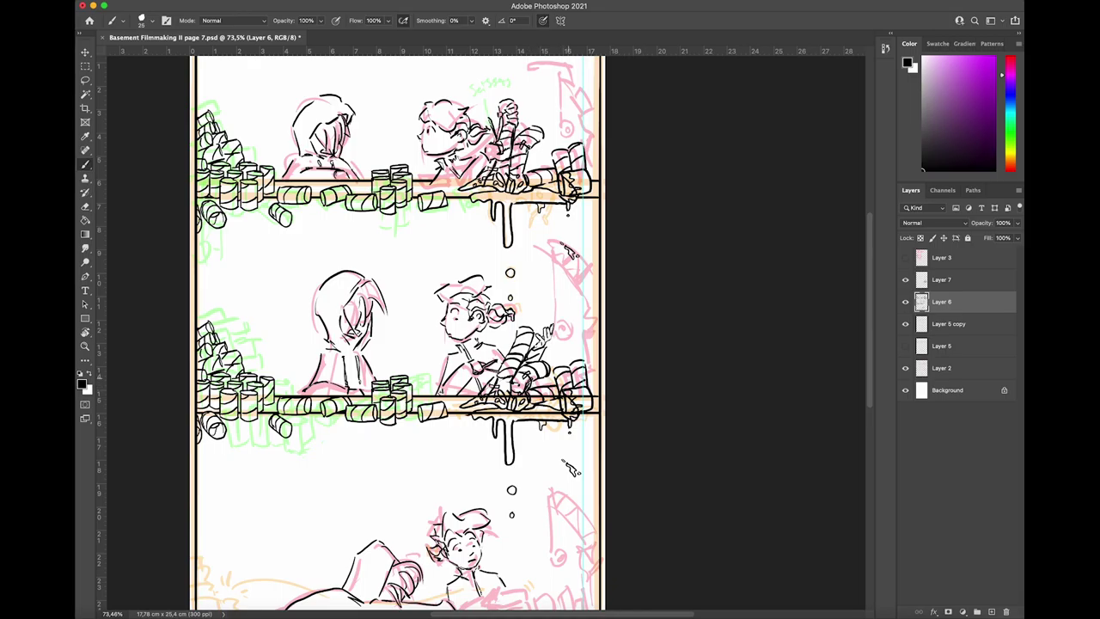
{"action": "left_click_drag", "start_coordinate": [571, 469], "coordinate": [634, 422]}
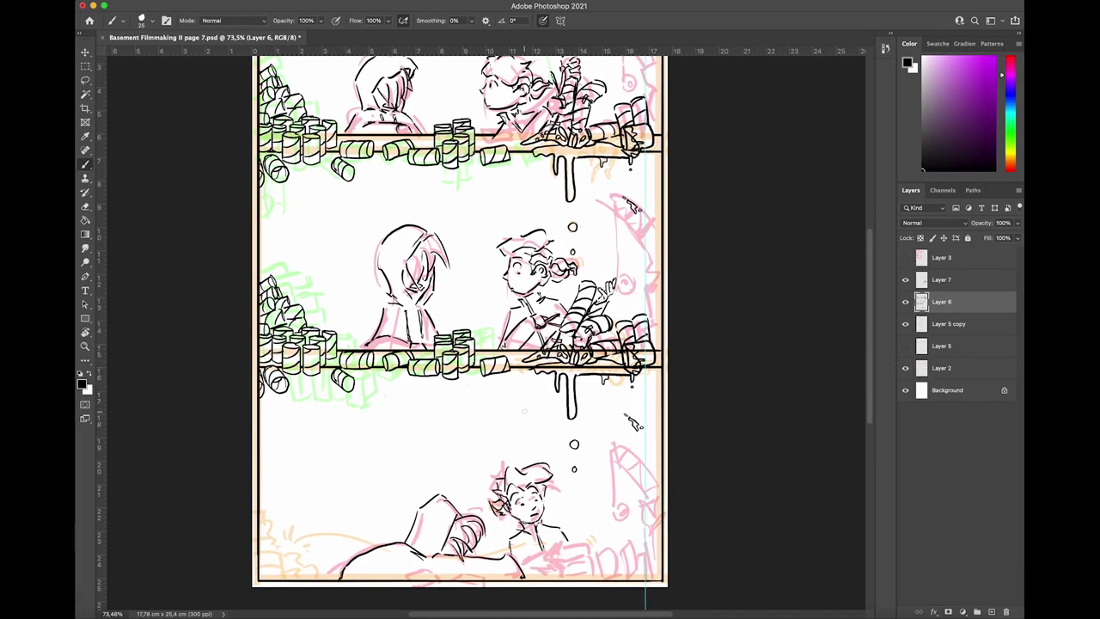
{"action": "key", "text": "alt+bracketright"}
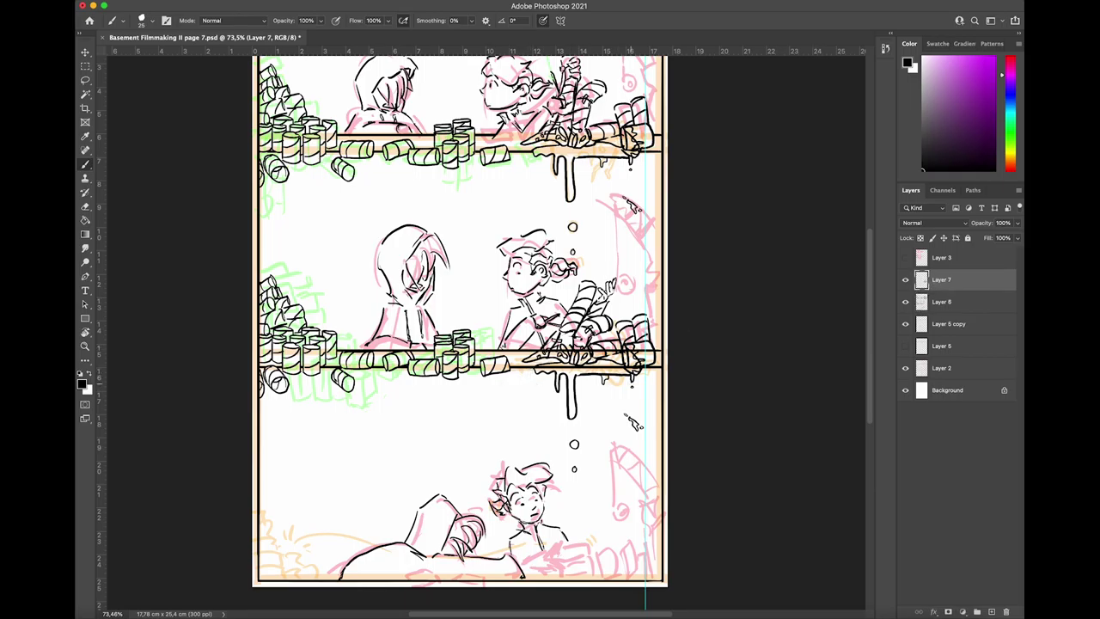
{"action": "key", "text": "alt+bracketleft"}
{"action": "key", "text": "alt+bracketleft"}
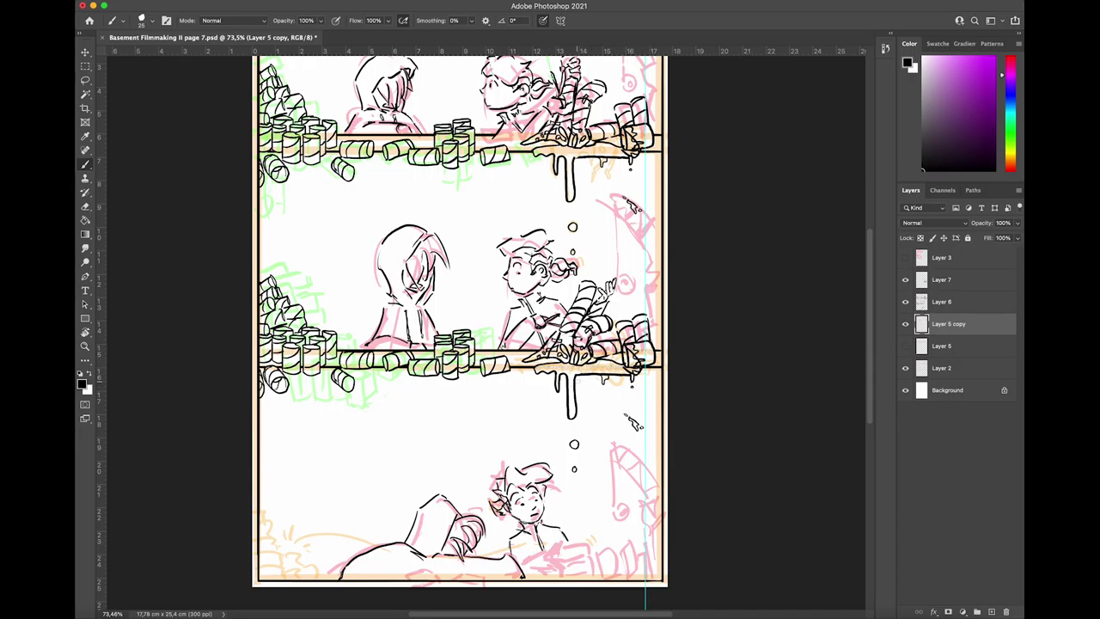
{"action": "scroll", "coordinate": [586, 354], "scroll_direction": "down", "scroll_amount": 5}
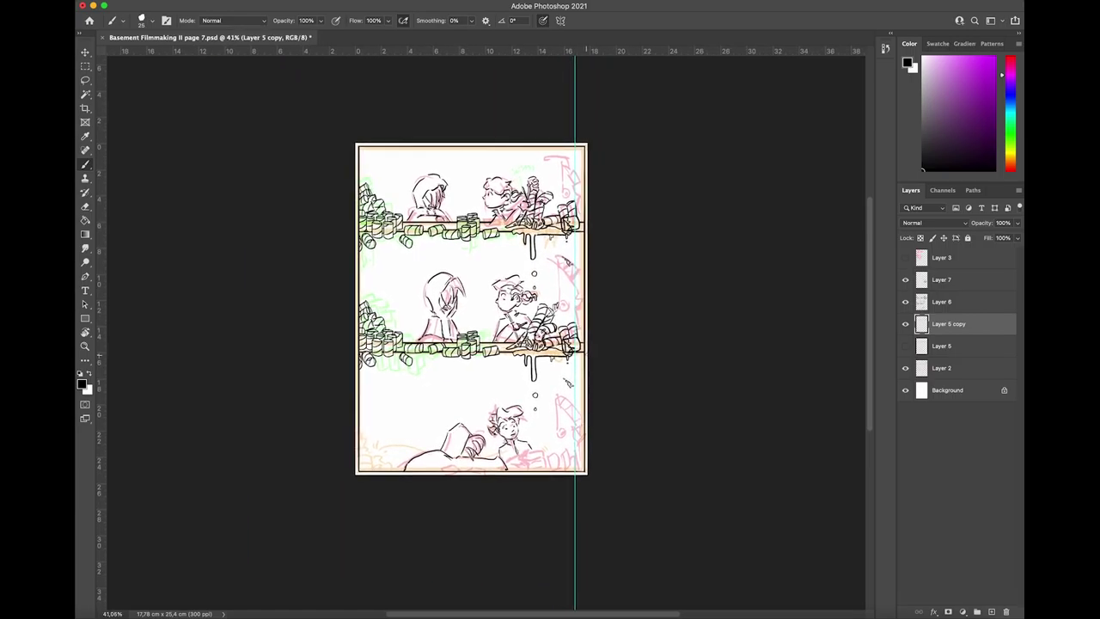
{"action": "key", "text": "super+s"}
Step: On a new layer, ink a cluster of can rims and two upright cans in the space above the ponytailed character
{"action": "scroll", "coordinate": [586, 355], "scroll_direction": "up", "scroll_amount": 6}
{"action": "scroll", "coordinate": [586, 354], "scroll_direction": "up", "scroll_amount": 3}
{"action": "key", "text": "ctrl+alt+shift+n"}
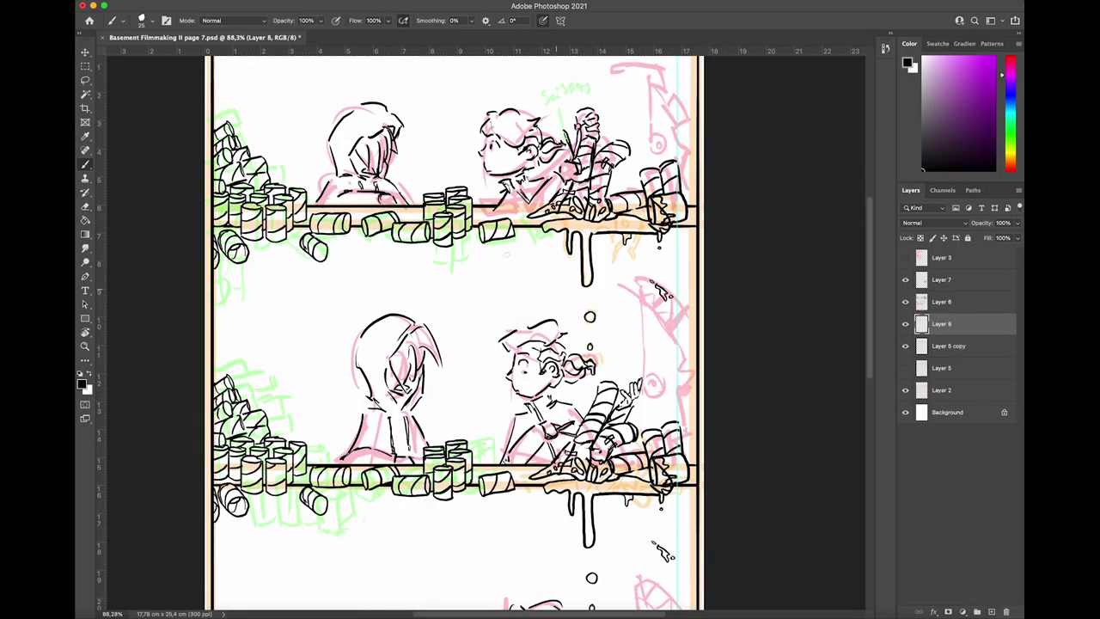
{"action": "mouse_move", "coordinate": [493, 258]}
{"action": "left_mouse_down"}
{"action": "mouse_move", "coordinate": [515, 262]}
{"action": "mouse_move", "coordinate": [528, 268]}
{"action": "mouse_move", "coordinate": [509, 273]}
{"action": "mouse_move", "coordinate": [530, 280]}
{"action": "left_mouse_up"}
{"action": "mouse_move", "coordinate": [519, 264]}
{"action": "left_mouse_down"}
{"action": "mouse_move", "coordinate": [538, 265]}
{"action": "mouse_move", "coordinate": [484, 267]}
{"action": "mouse_move", "coordinate": [509, 310]}
{"action": "mouse_move", "coordinate": [542, 310]}
{"action": "left_mouse_up"}
{"action": "left_click_drag", "start_coordinate": [544, 306], "coordinate": [502, 316]}
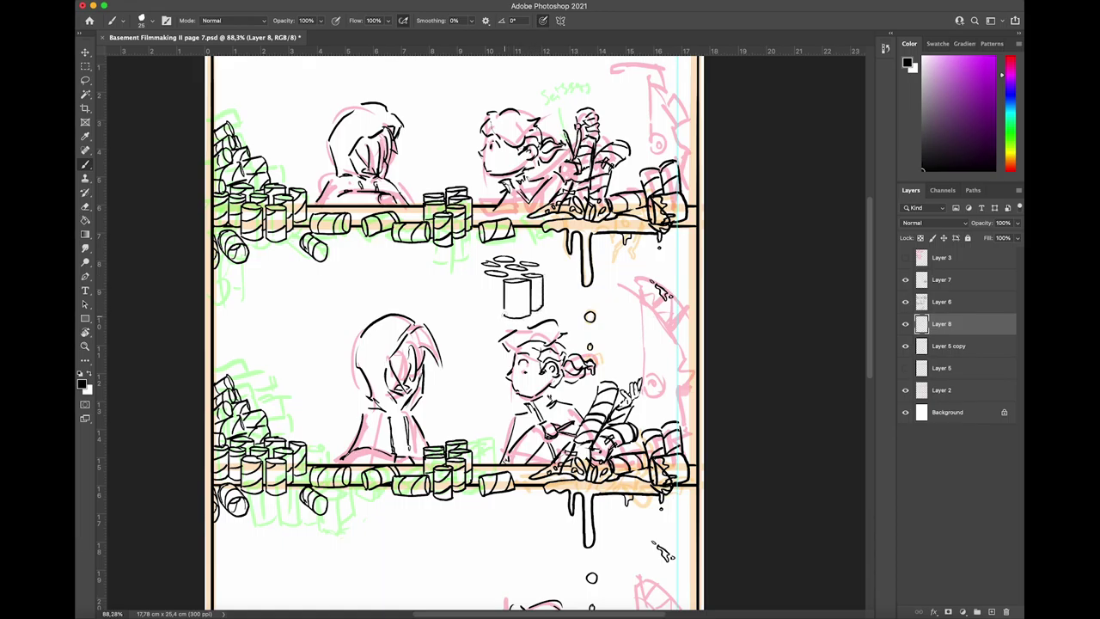
Step: Complete the new can cluster with the remaining can sides, bases and label bands
{"action": "left_click_drag", "start_coordinate": [483, 270], "coordinate": [484, 307]}
{"action": "left_click_drag", "start_coordinate": [484, 306], "coordinate": [502, 312]}
{"action": "left_click_drag", "start_coordinate": [483, 262], "coordinate": [479, 299]}
{"action": "left_click_drag", "start_coordinate": [486, 285], "coordinate": [531, 288]}
{"action": "left_click_drag", "start_coordinate": [506, 310], "coordinate": [530, 304]}
{"action": "mouse_move", "coordinate": [531, 285]}
{"action": "left_mouse_down"}
{"action": "mouse_move", "coordinate": [543, 280]}
{"action": "mouse_move", "coordinate": [542, 299]}
{"action": "left_mouse_up"}
{"action": "left_click_drag", "start_coordinate": [492, 267], "coordinate": [539, 271]}
Step: Move the new can cluster up onto the upper gutter, between the stacked cans and the spill
{"action": "mouse_move", "coordinate": [532, 282]}
{"action": "left_mouse_down"}
{"action": "mouse_move", "coordinate": [540, 290]}
{"action": "mouse_move", "coordinate": [507, 212]}
{"action": "mouse_move", "coordinate": [505, 228]}
{"action": "left_mouse_up"}
{"action": "key", "text": "ctrl+t"}
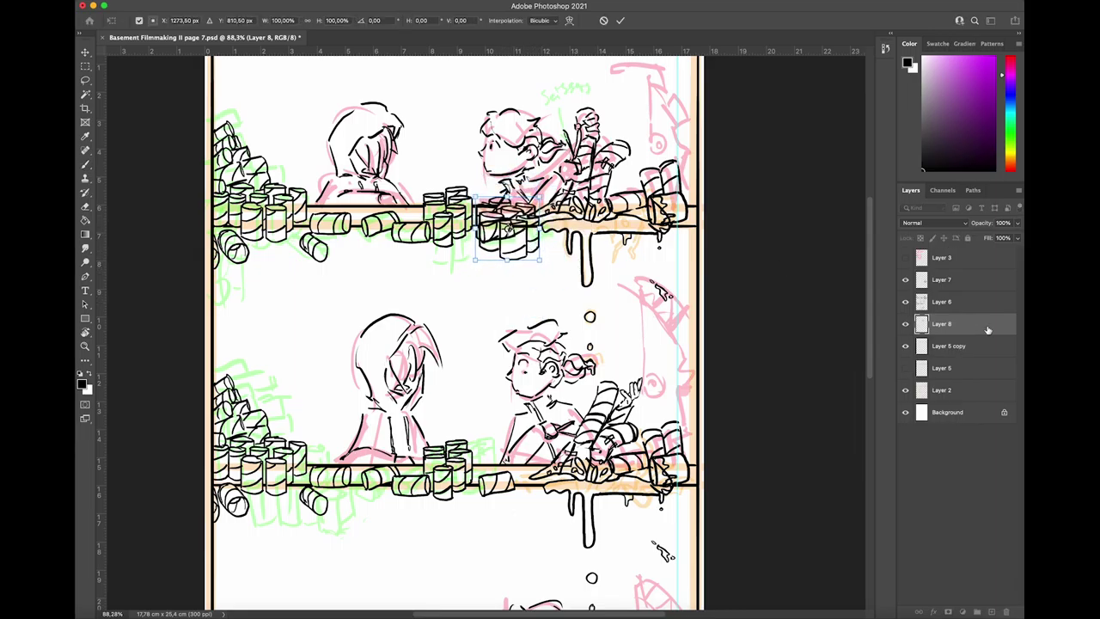
{"action": "key", "text": "Return"}
Step: Duplicate the can cluster onto a new layer and place the copy at the matching spot on the lower gutter
{"action": "key", "text": "ctrl+v"}
{"action": "key", "text": "ctrl+z"}
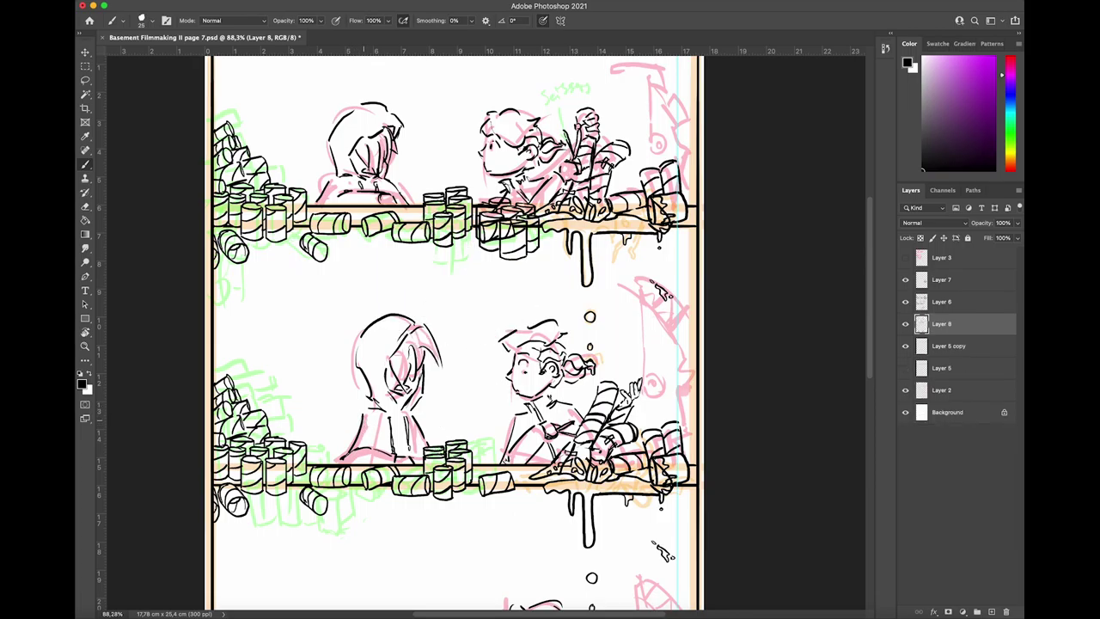
{"action": "key", "text": "ctrl+a"}
{"action": "key", "text": "ctrl+c"}
{"action": "key", "text": "ctrl+v"}
{"action": "key", "text": "ctrl+t"}
{"action": "left_click_drag", "start_coordinate": [454, 333], "coordinate": [507, 495]}
{"action": "key", "text": "Return"}
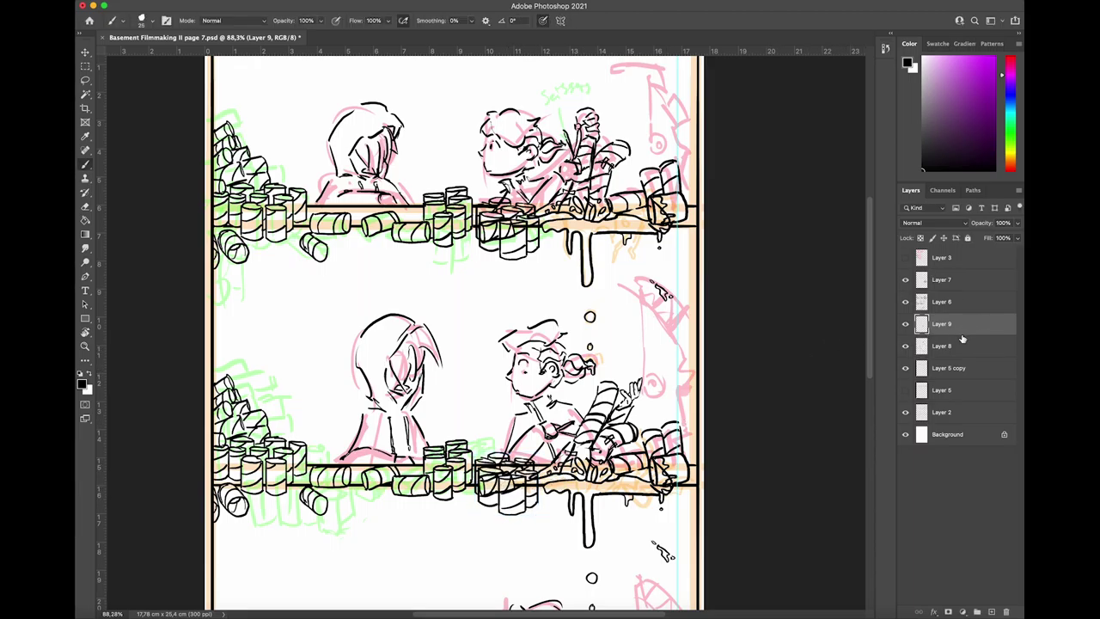
Step: Merge the copied can cluster into Layer 8 and merge Layer 7 down into Layer 6
{"action": "key", "text": "ctrl+e"}
{"action": "left_click", "coordinate": [946, 280]}
{"action": "right_click", "coordinate": [940, 284]}
{"action": "left_click", "coordinate": [924, 450]}
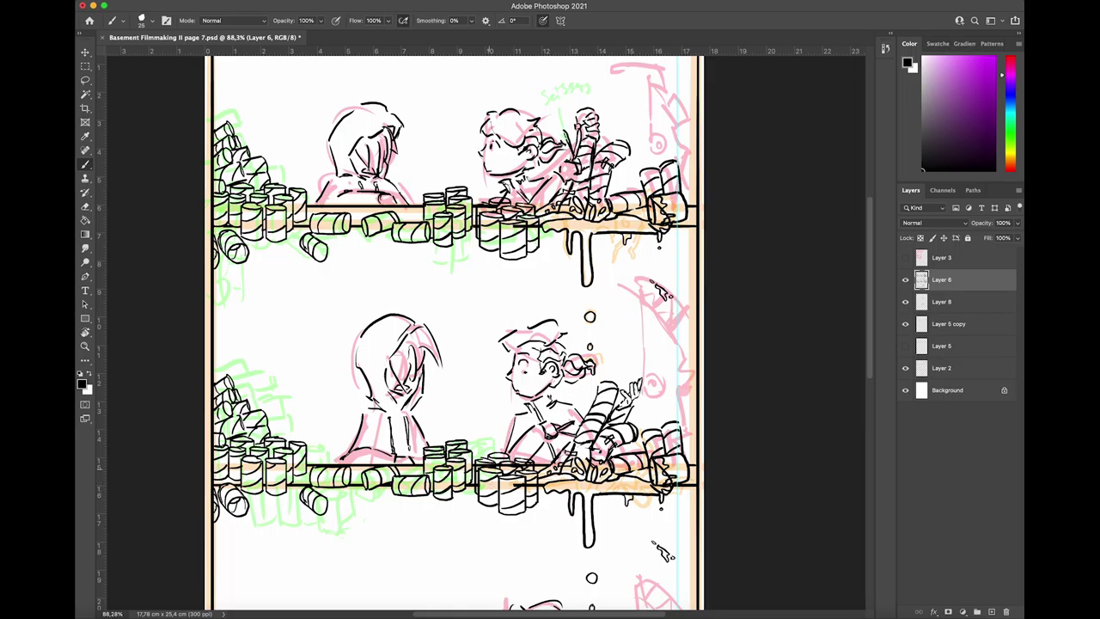
Step: Go through Layer 8 and Layer 5 copy, and merge Layer 6 down into Layer 8
{"action": "left_click", "coordinate": [937, 303]}
{"action": "left_click", "coordinate": [939, 326]}
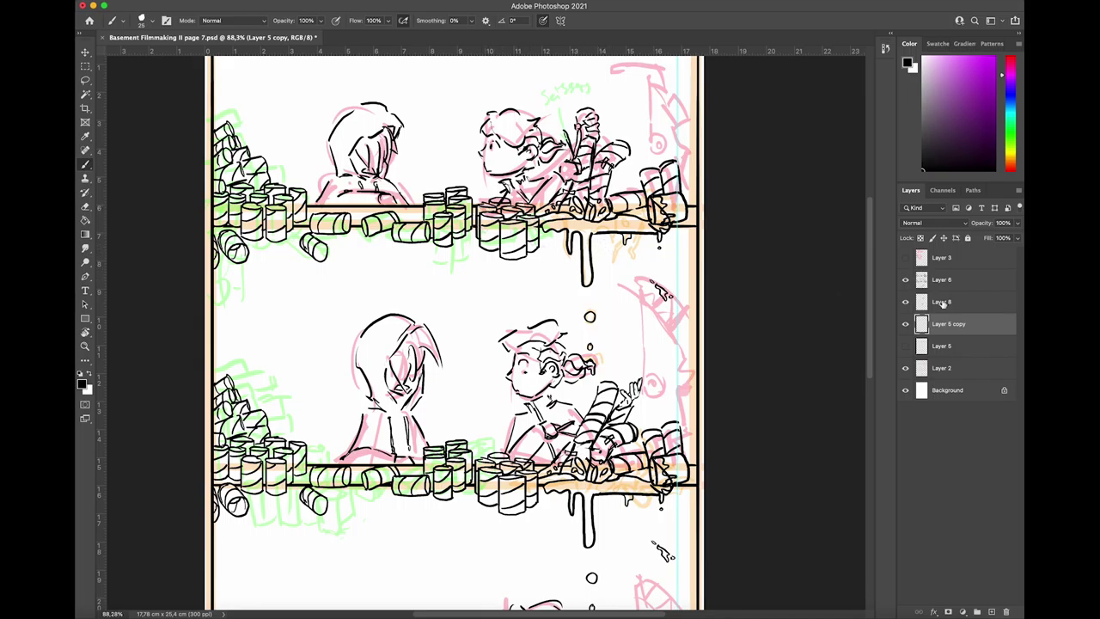
{"action": "left_click", "coordinate": [972, 284]}
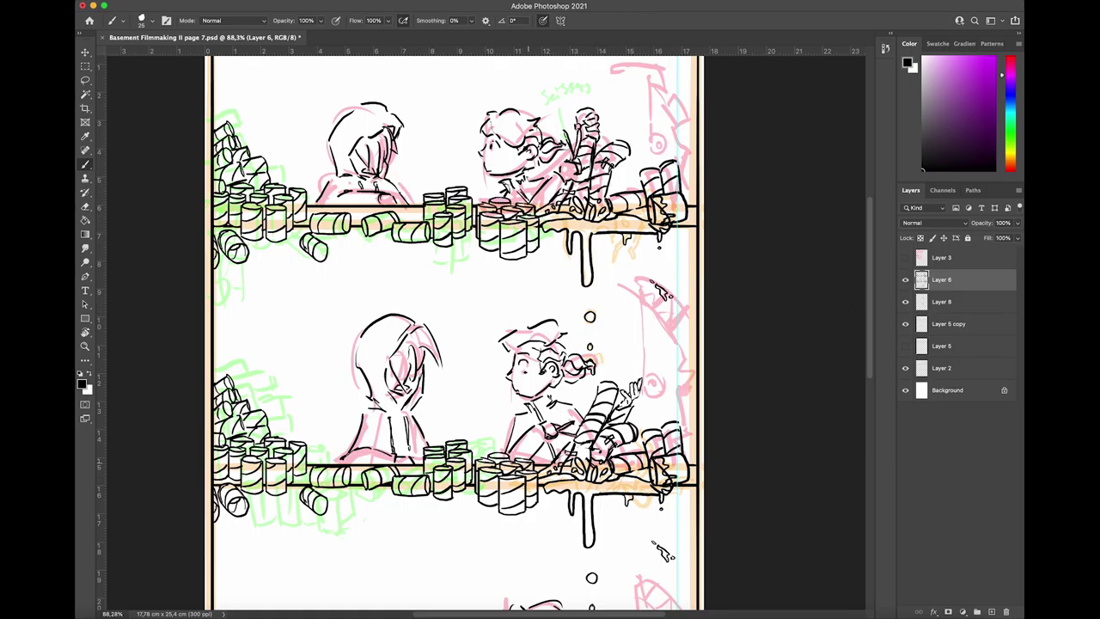
{"action": "right_click", "coordinate": [975, 283]}
{"action": "left_click", "coordinate": [877, 451]}
Step: Duplicate the cans and spill on the lower gutter to a new layer and move the copy down about 9.4 cm onto the page's bottom edge
{"action": "scroll", "coordinate": [765, 390], "scroll_direction": "down", "scroll_amount": 5}
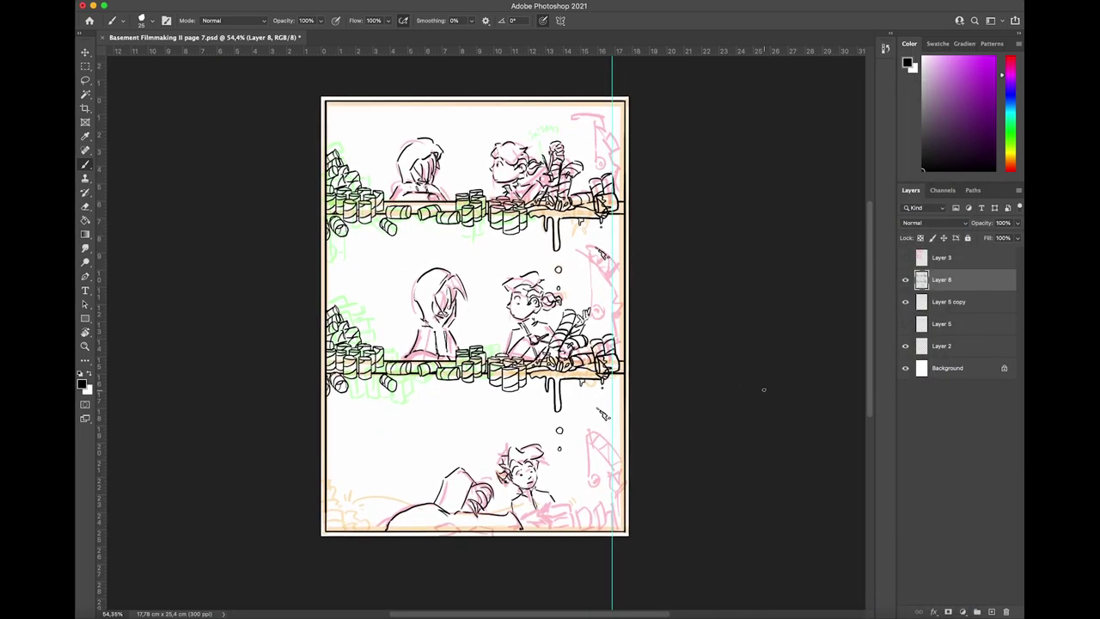
{"action": "key", "text": "l"}
{"action": "mouse_move", "coordinate": [425, 419]}
{"action": "left_mouse_down"}
{"action": "mouse_move", "coordinate": [555, 466]}
{"action": "mouse_move", "coordinate": [632, 382]}
{"action": "mouse_move", "coordinate": [627, 335]}
{"action": "mouse_move", "coordinate": [592, 295]}
{"action": "mouse_move", "coordinate": [460, 334]}
{"action": "mouse_move", "coordinate": [334, 295]}
{"action": "mouse_move", "coordinate": [344, 455]}
{"action": "left_mouse_up"}
{"action": "key", "text": "ctrl+j"}
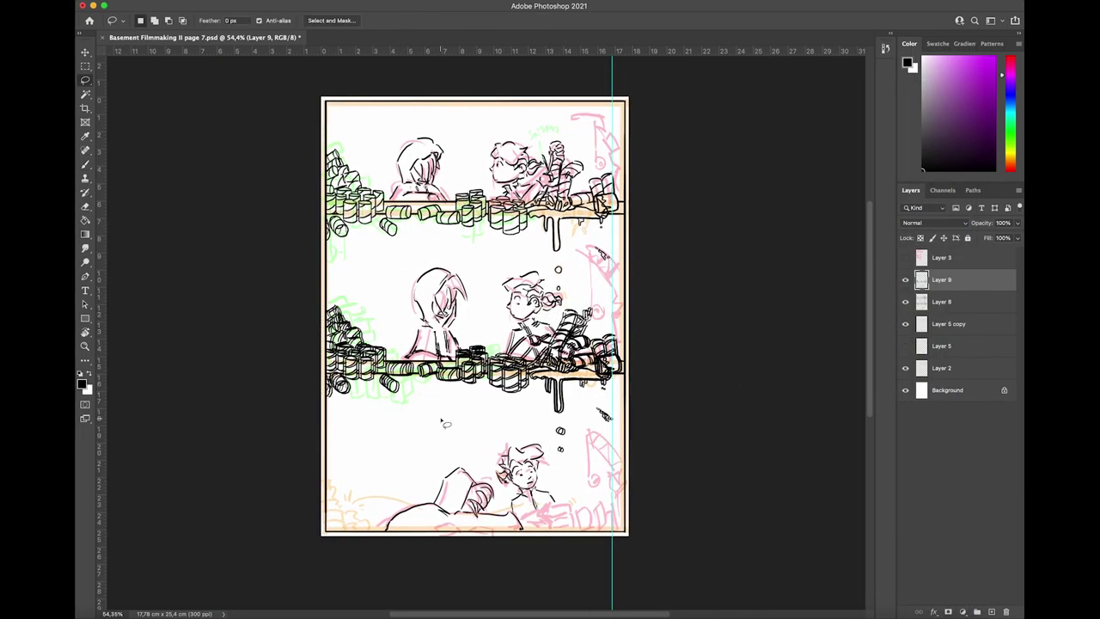
{"action": "key", "text": "ctrl+t"}
{"action": "left_click_drag", "start_coordinate": [510, 325], "coordinate": [511, 488]}
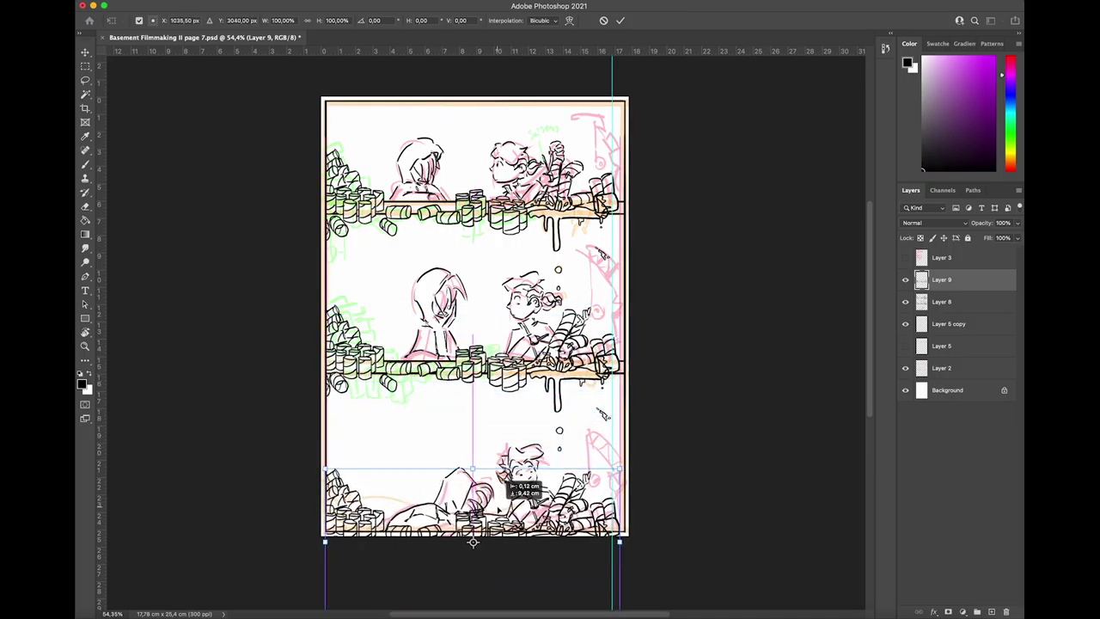
{"action": "key", "text": "Return"}
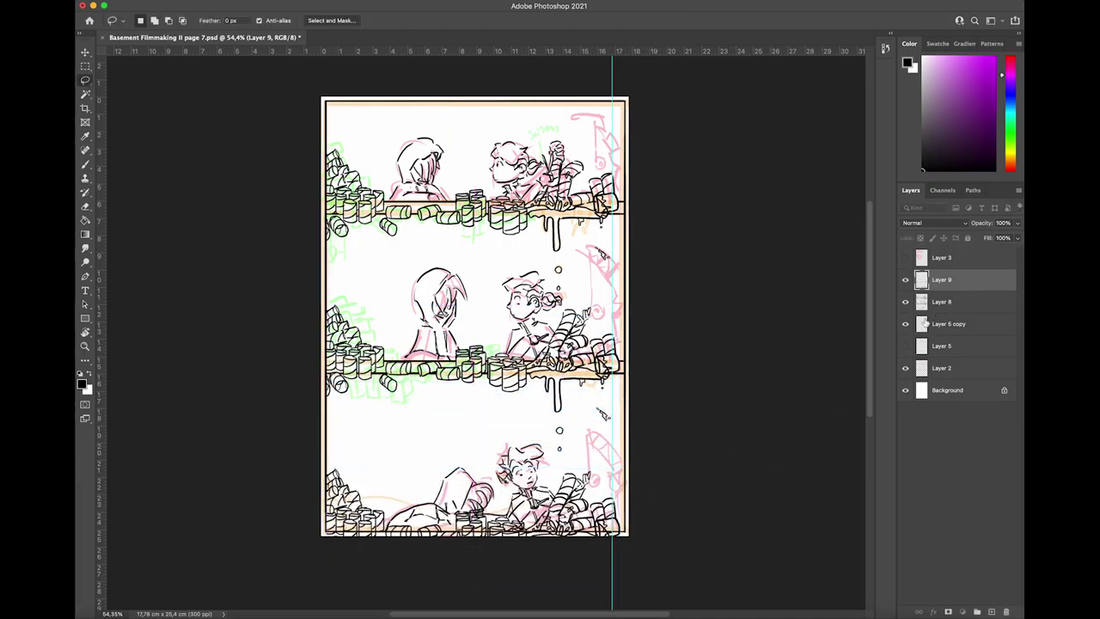
Step: Return to Layer 9 and undo the last removal of the middle cans along the page's bottom edge
{"action": "left_click", "coordinate": [975, 306]}
{"action": "left_click", "coordinate": [976, 279]}
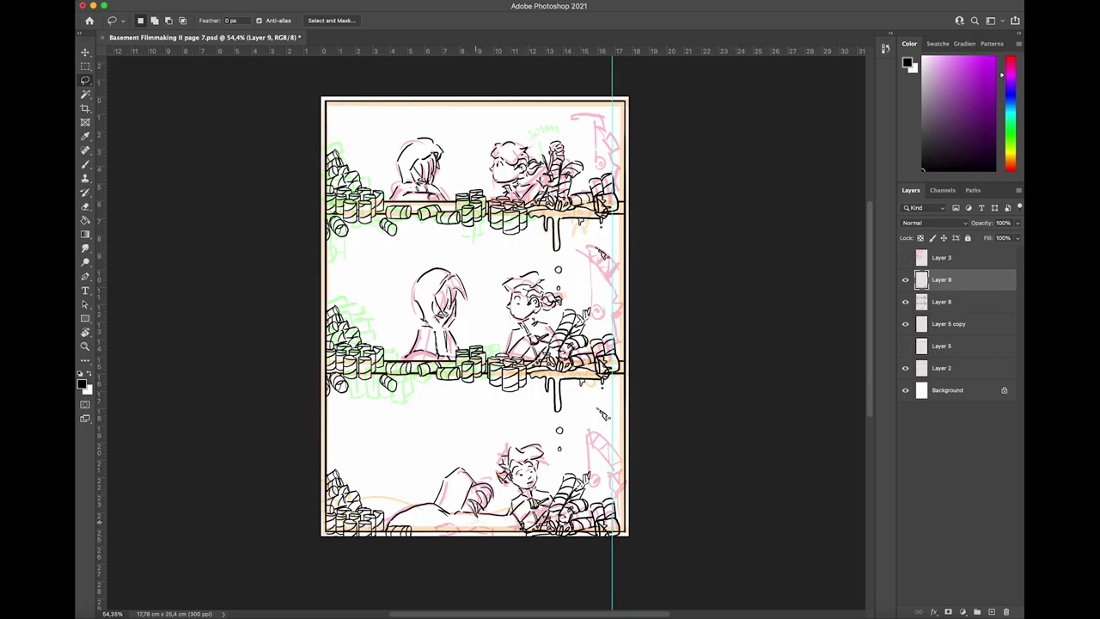
{"action": "key", "text": "super+z"}
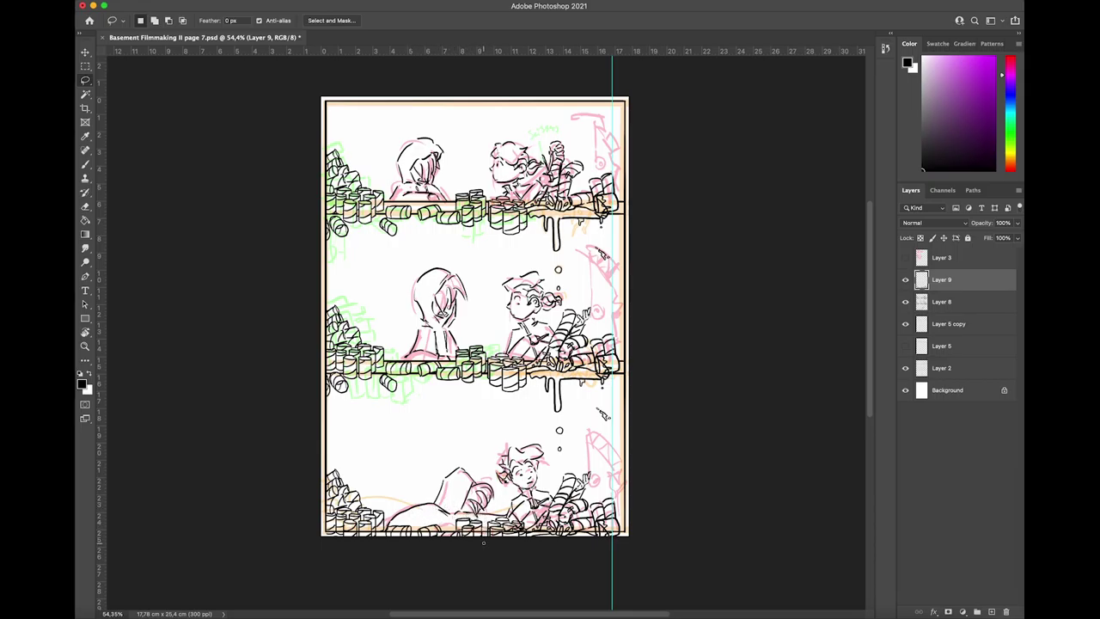
Step: Hide Layer 9, ink the seated character's arms and hands on a new layer above Layer 8, and show Layer 9 again
{"action": "scroll", "coordinate": [562, 499], "scroll_direction": "down", "scroll_amount": 5}
{"action": "scroll", "coordinate": [562, 499], "scroll_direction": "up", "scroll_amount": 5}
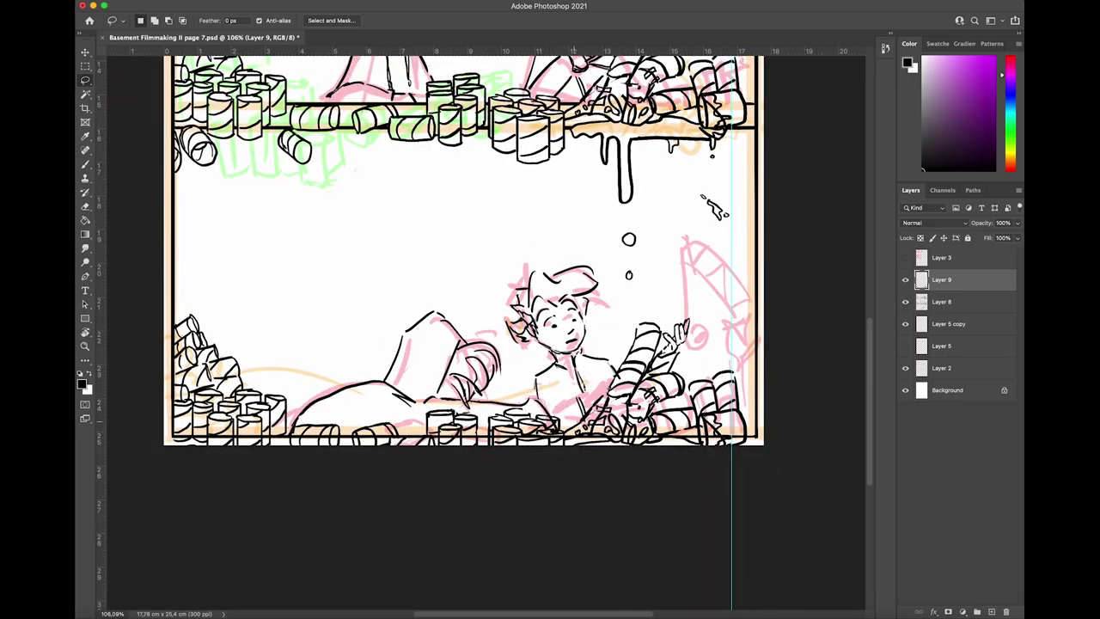
{"action": "left_click", "coordinate": [905, 280]}
{"action": "left_click", "coordinate": [942, 307]}
{"action": "left_click", "coordinate": [991, 612]}
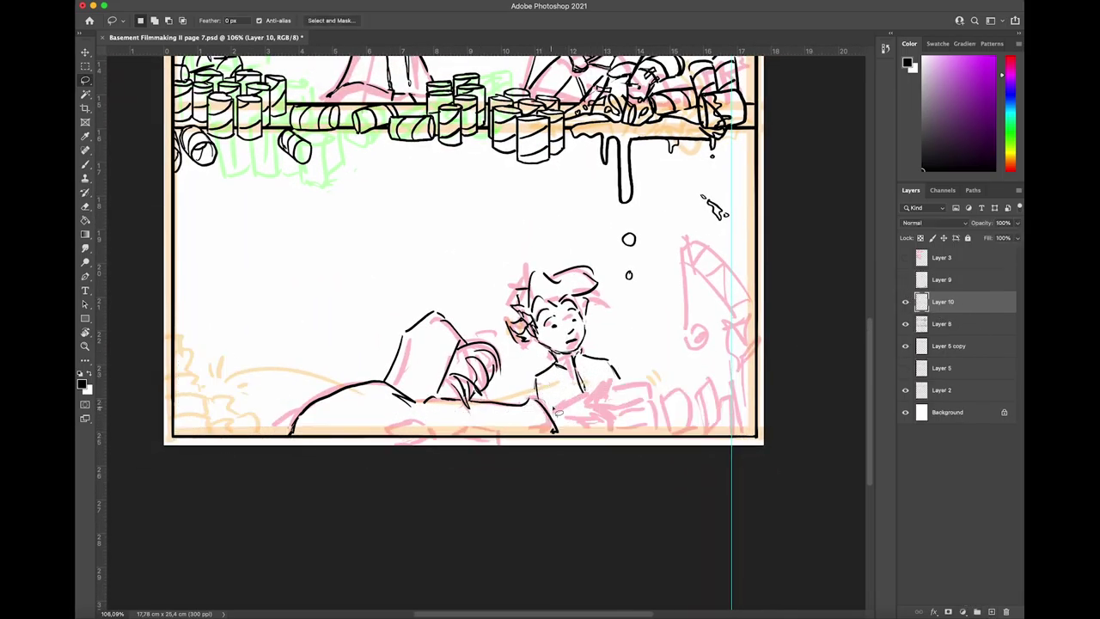
{"action": "key", "text": "b"}
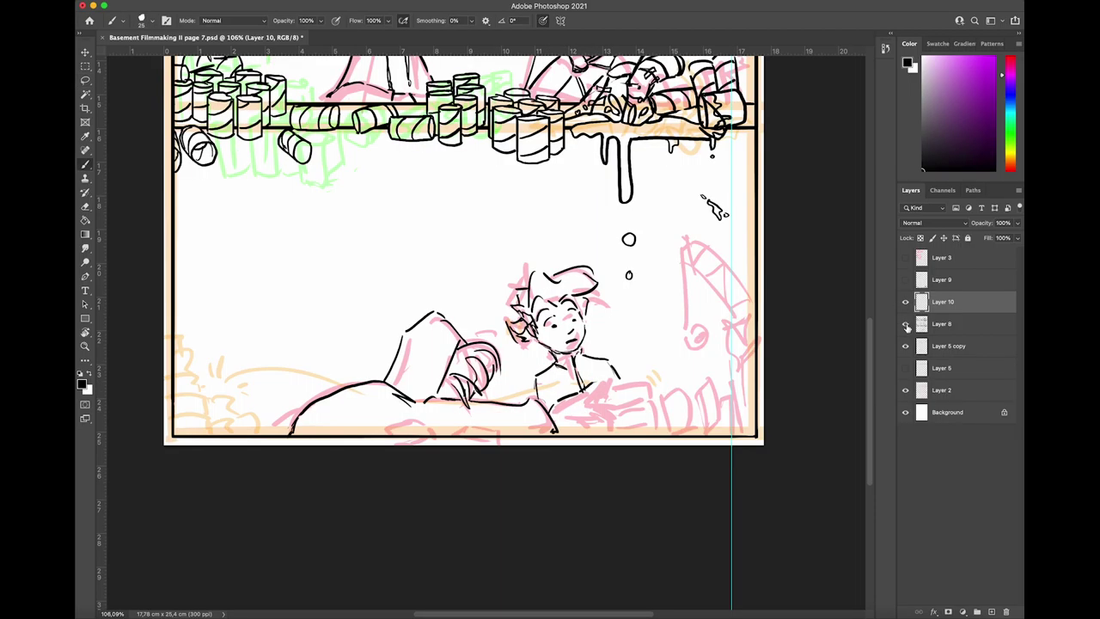
{"action": "left_click", "coordinate": [905, 279]}
{"action": "left_click", "coordinate": [906, 324]}
{"action": "left_click", "coordinate": [905, 324]}
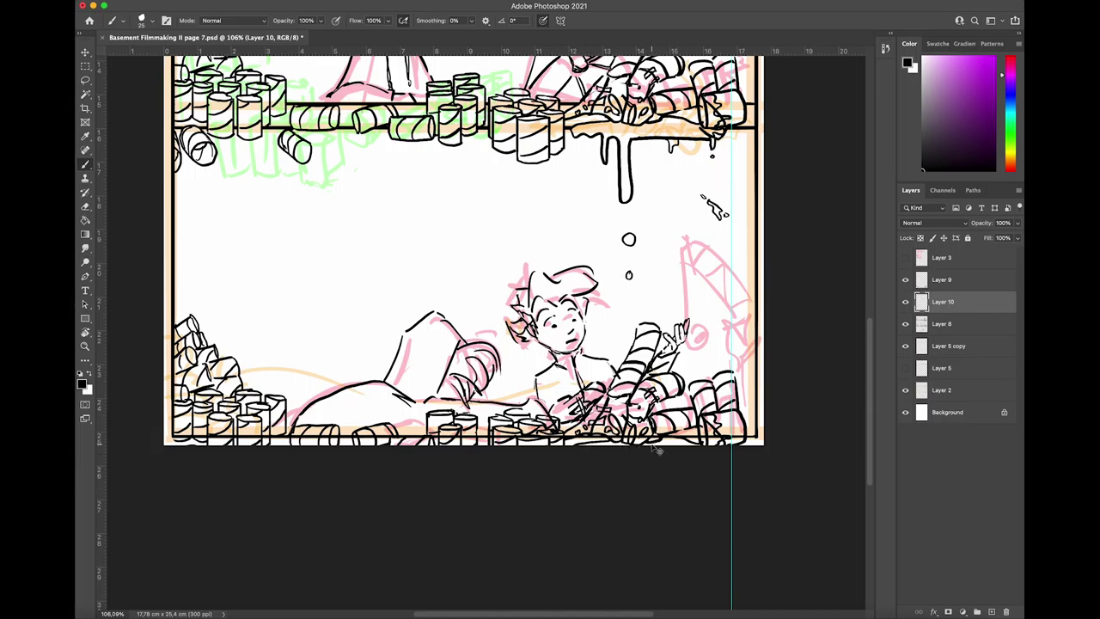
Step: Rotate the inked hands on Layer 10 by about 16° and shift them slightly against the character's chest
{"action": "key", "text": "super+t"}
{"action": "left_click_drag", "start_coordinate": [605, 376], "coordinate": [599, 375]}
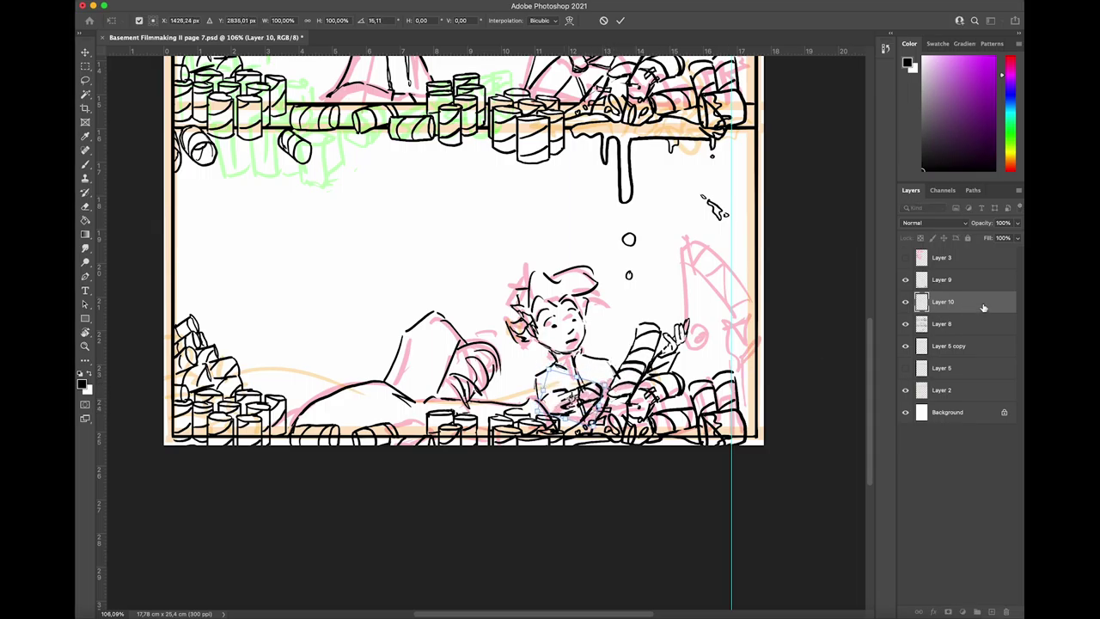
{"action": "key", "text": "Return"}
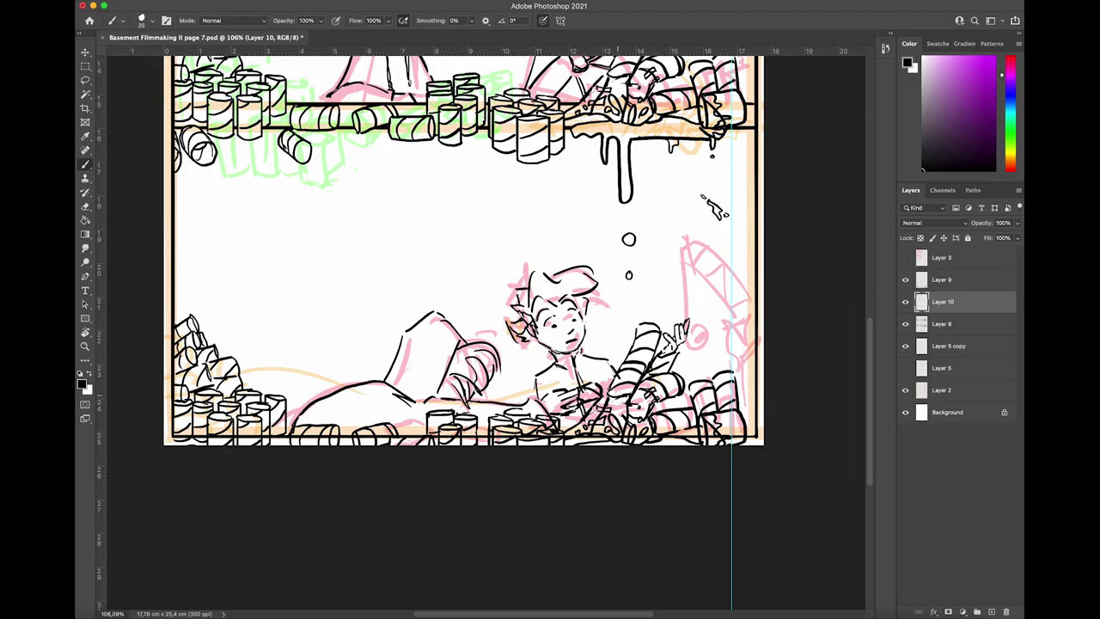
Step: Check the hands with Layer 9 hidden and shown, and merge Layer 9 and Layer 10 down into Layer 8
{"action": "left_click", "coordinate": [913, 281]}
{"action": "left_click", "coordinate": [906, 281]}
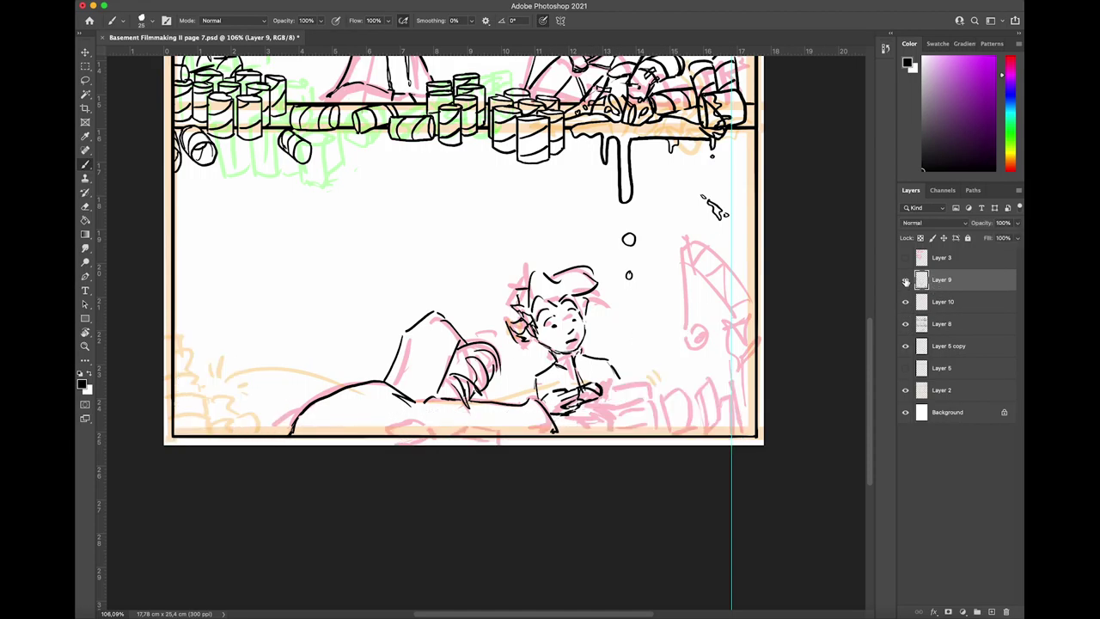
{"action": "left_click", "coordinate": [906, 281]}
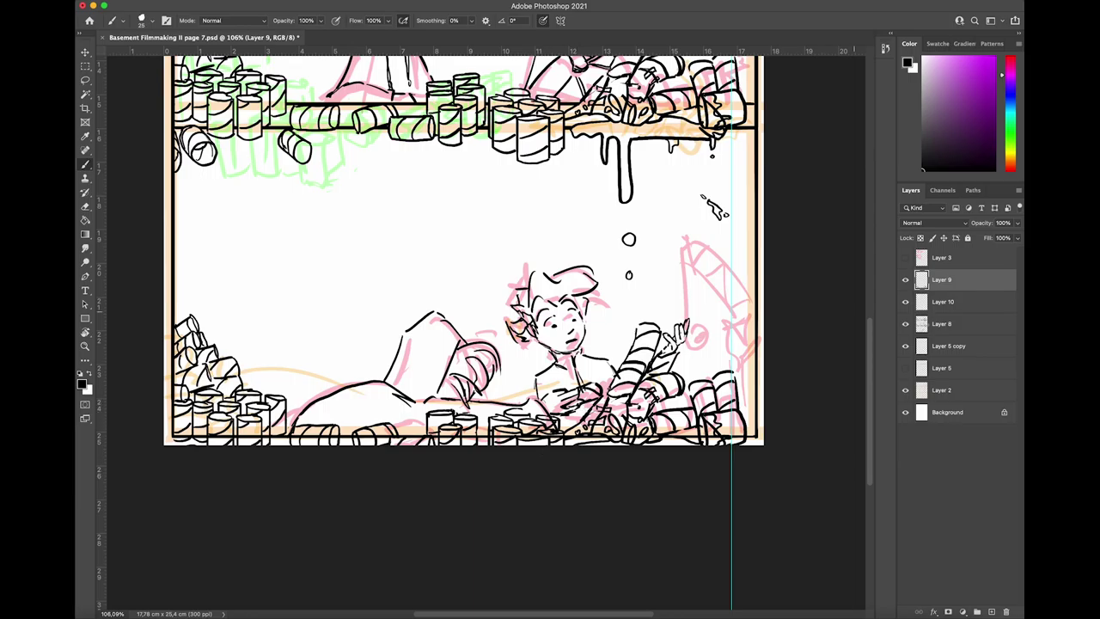
{"action": "left_click", "coordinate": [943, 324]}
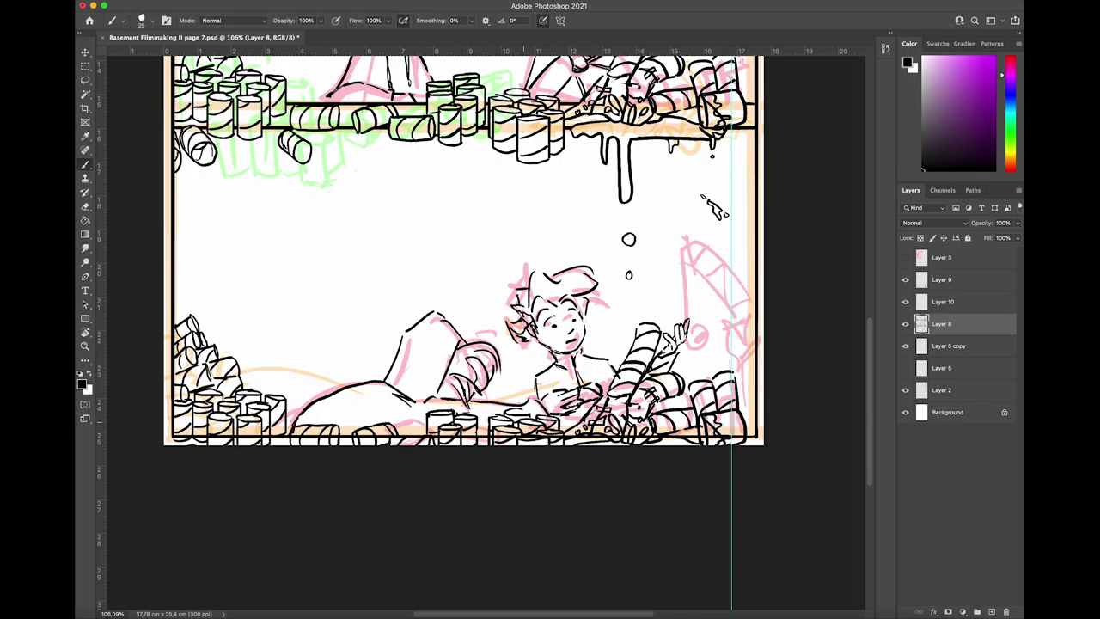
{"action": "right_click", "coordinate": [973, 288]}
{"action": "left_click", "coordinate": [902, 486]}
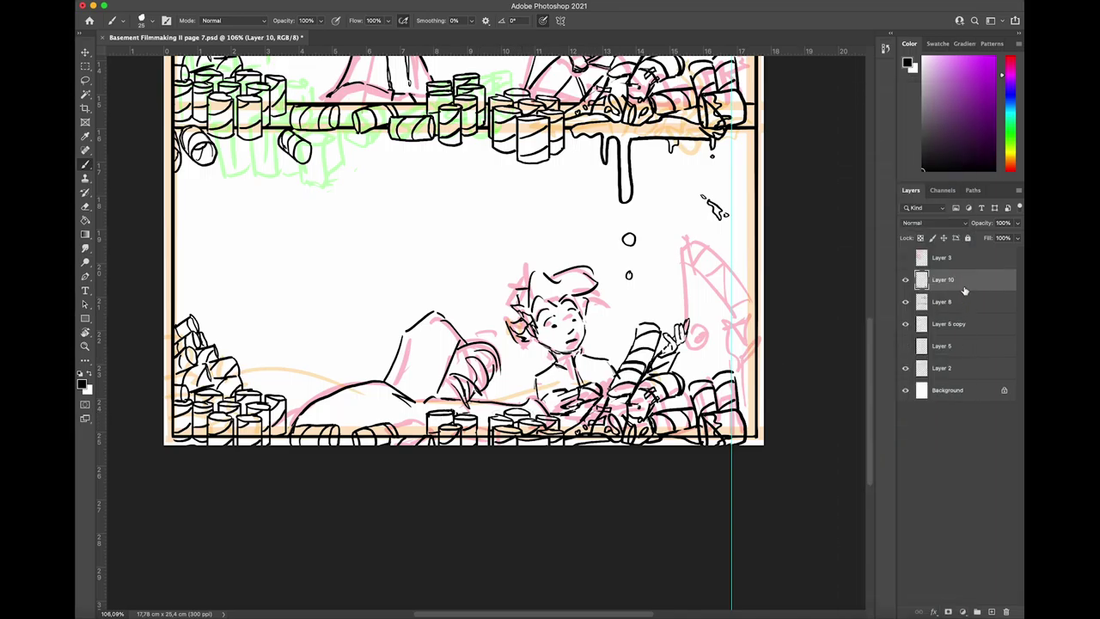
{"action": "right_click", "coordinate": [970, 287]}
{"action": "left_click", "coordinate": [902, 486]}
Step: On Layer 5 copy, erase the bottom panel border where it runs through the cans and rolls
{"action": "left_click", "coordinate": [949, 302]}
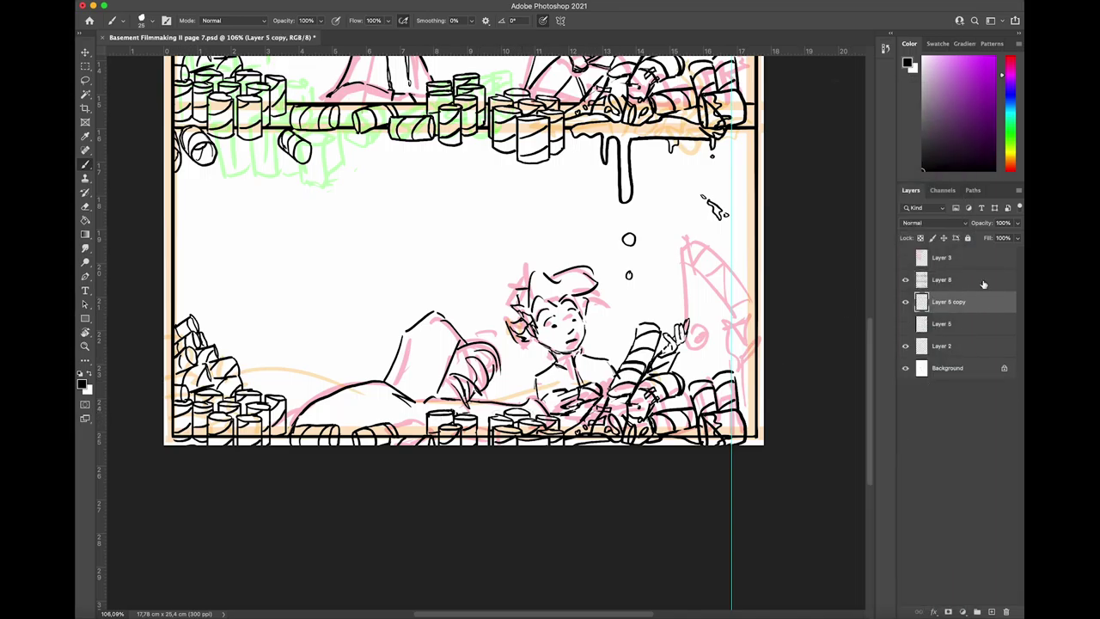
{"action": "left_click", "coordinate": [983, 282]}
{"action": "left_click", "coordinate": [952, 304]}
{"action": "left_click_drag", "start_coordinate": [179, 432], "coordinate": [657, 435]}
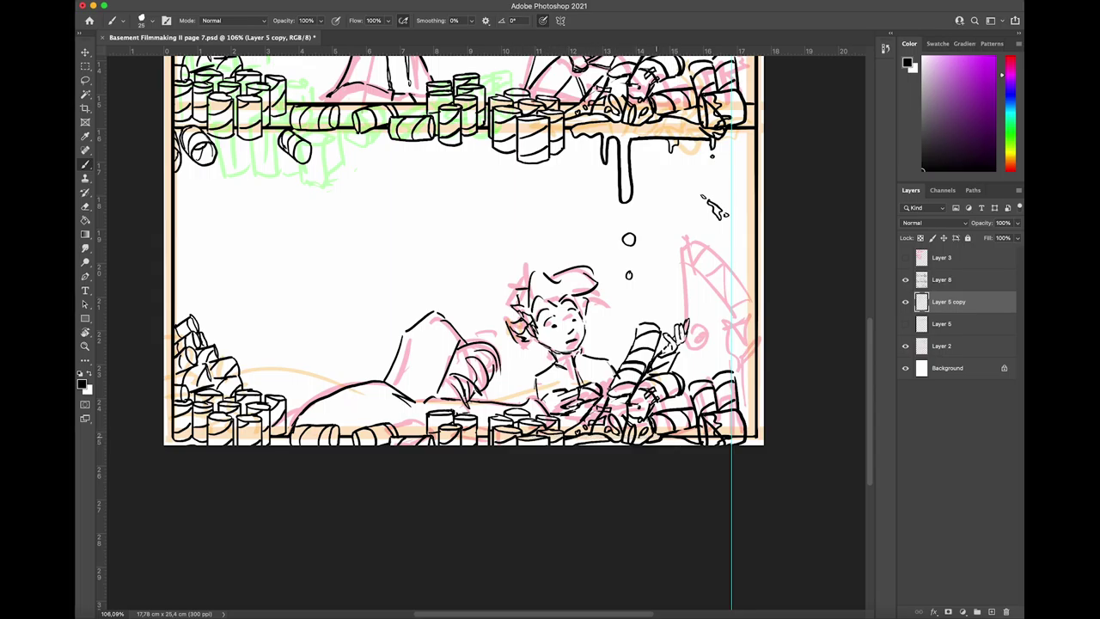
Step: Make Layer 8 active, look over the inked panels across the whole page, and save the document
{"action": "key", "text": "alt+bracketright"}
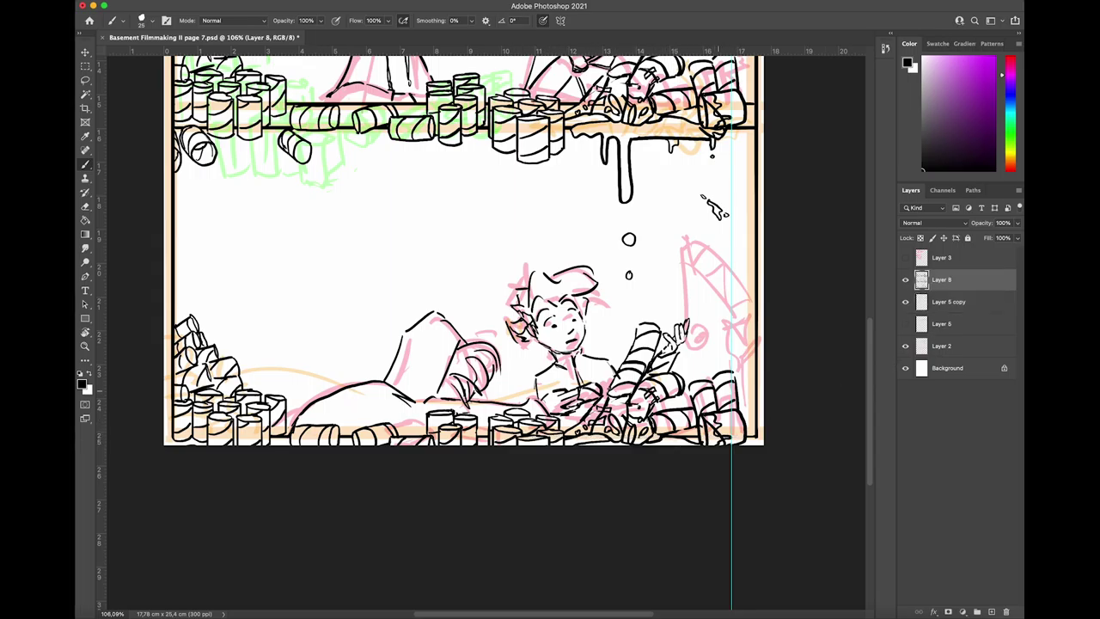
{"action": "scroll", "coordinate": [463, 309], "scroll_direction": "up", "scroll_amount": 3}
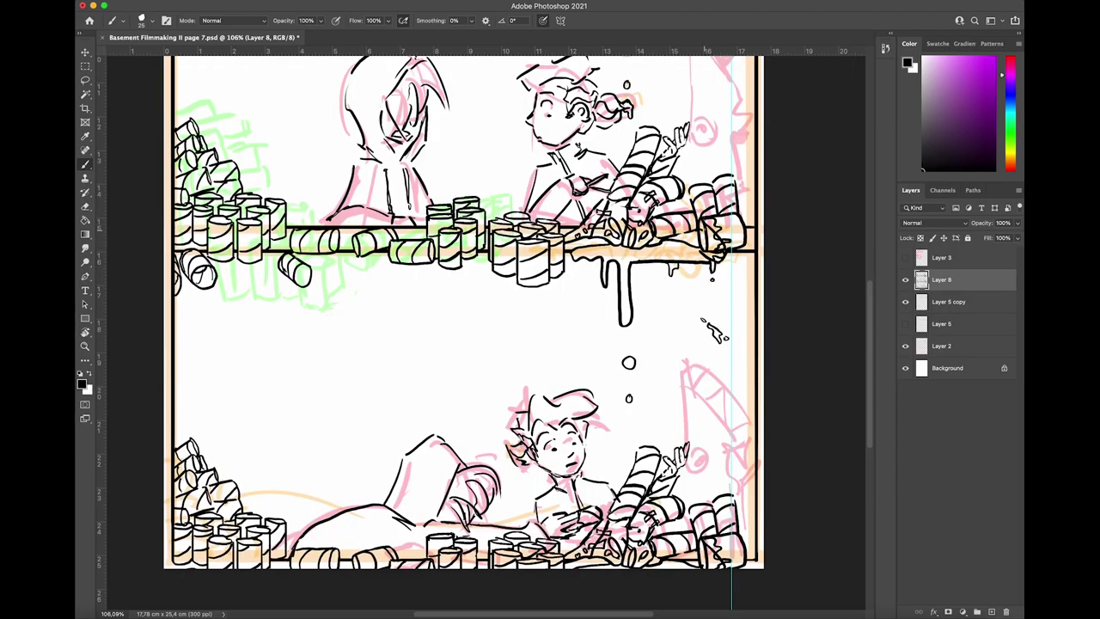
{"action": "scroll", "coordinate": [463, 329], "scroll_direction": "down", "scroll_amount": 2}
{"action": "scroll", "coordinate": [463, 330], "scroll_direction": "up", "scroll_amount": 8}
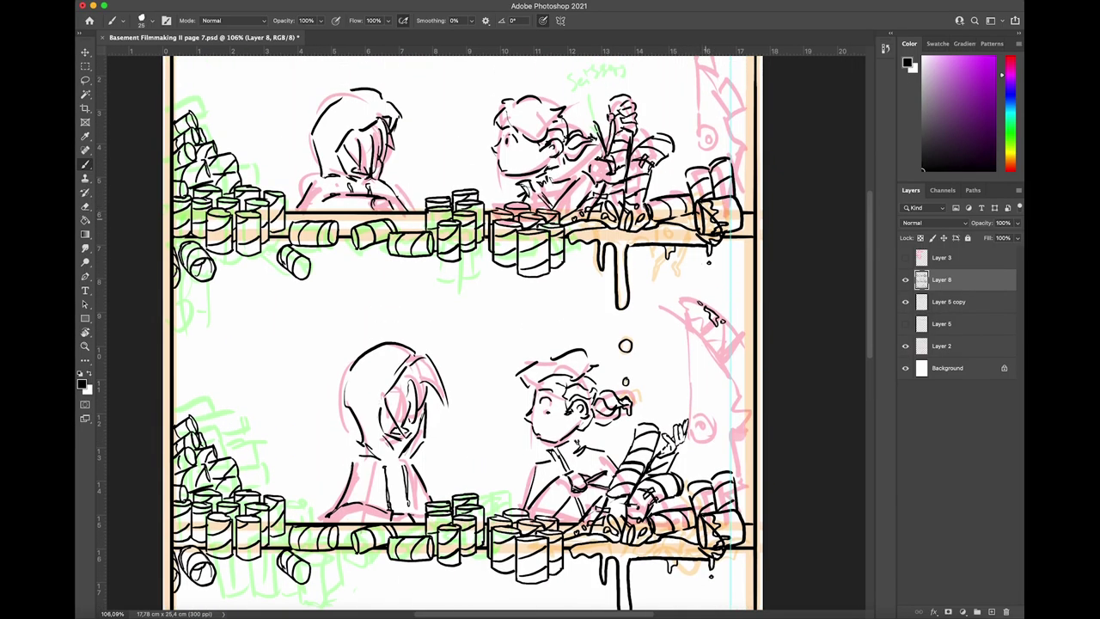
{"action": "scroll", "coordinate": [550, 326], "scroll_direction": "down", "scroll_amount": 7}
{"action": "scroll", "coordinate": [550, 327], "scroll_direction": "left", "scroll_amount": 2}
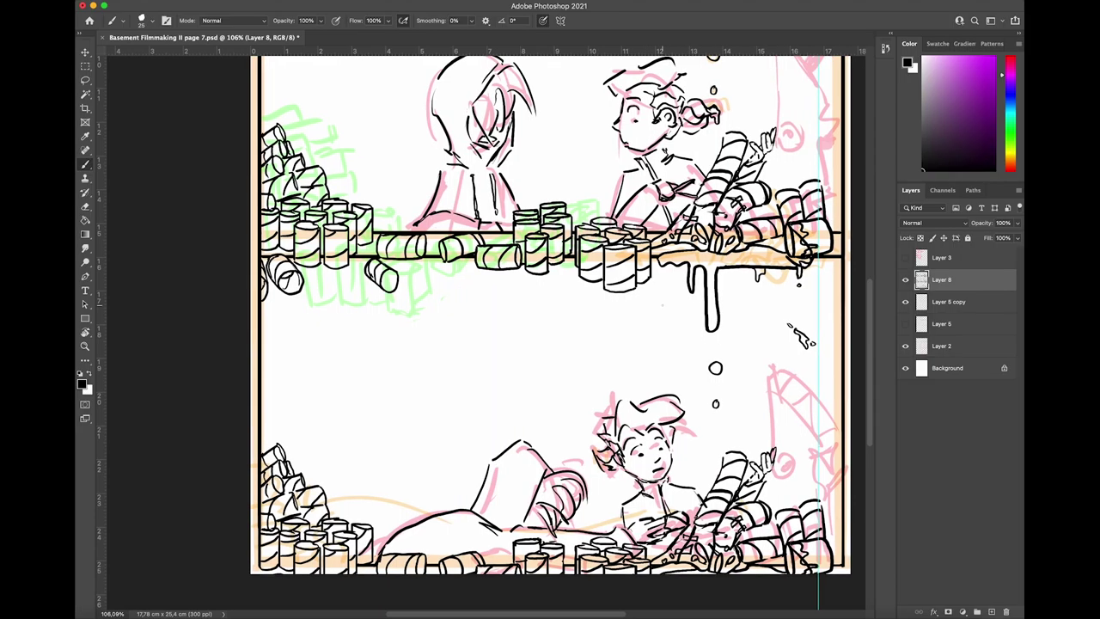
{"action": "scroll", "coordinate": [487, 331], "scroll_direction": "down", "scroll_amount": 5}
{"action": "scroll", "coordinate": [488, 331], "scroll_direction": "up", "scroll_amount": 3}
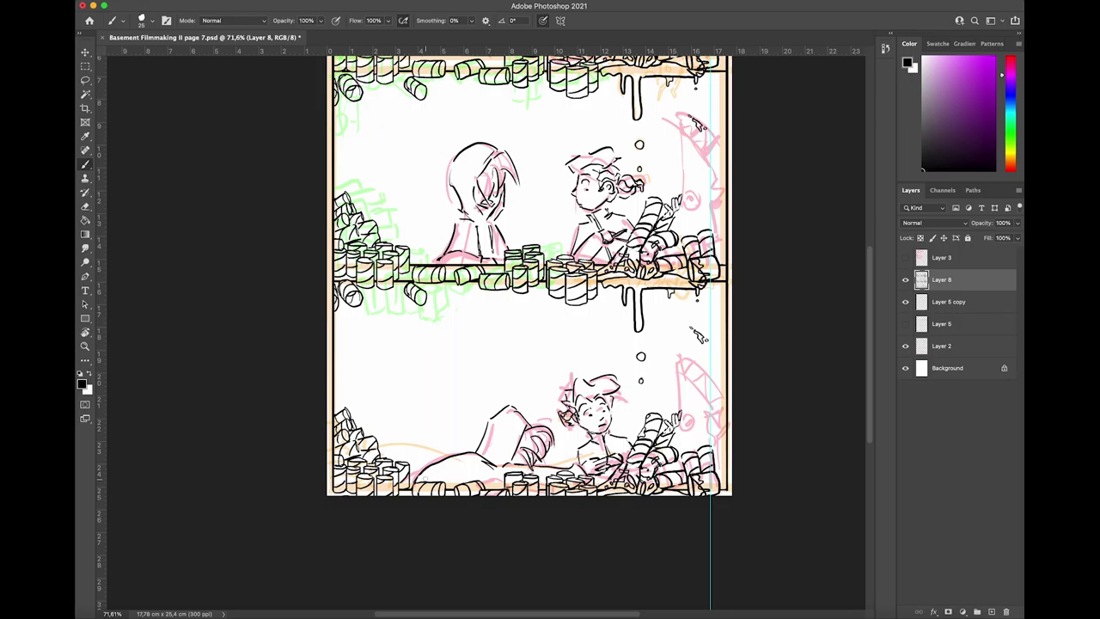
{"action": "scroll", "coordinate": [426, 479], "scroll_direction": "down", "scroll_amount": 5}
{"action": "key", "text": "super+s"}
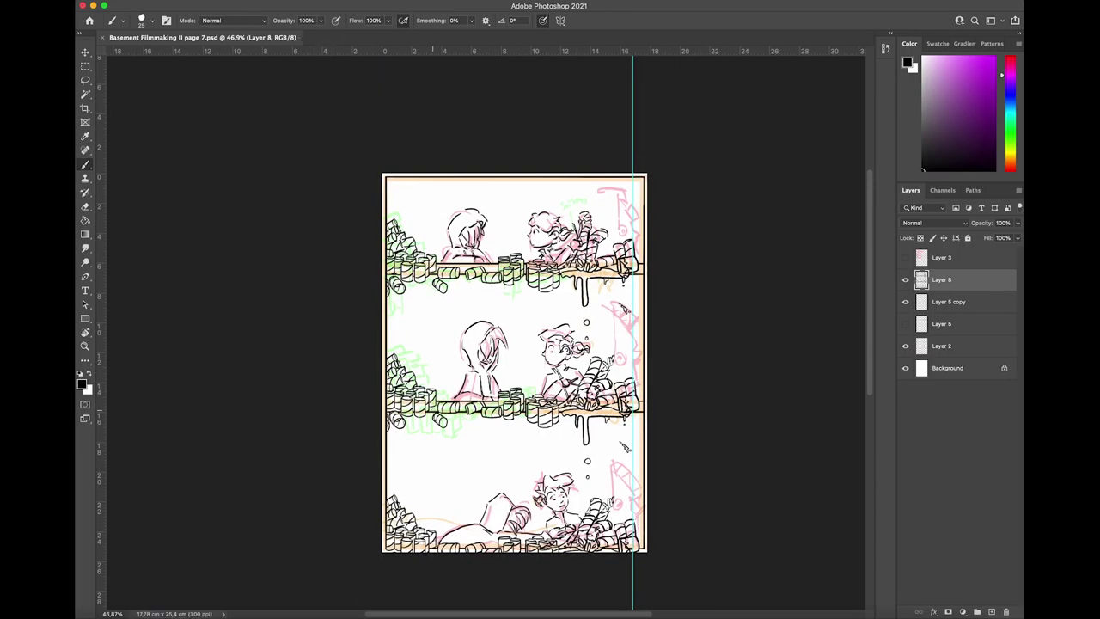
Step: Ink the long wavy contour from the stacked cans past the lying figure to the seated character in the bottom panel
{"action": "scroll", "coordinate": [433, 410], "scroll_direction": "up", "scroll_amount": 5}
{"action": "scroll", "coordinate": [528, 275], "scroll_direction": "down", "scroll_amount": 2}
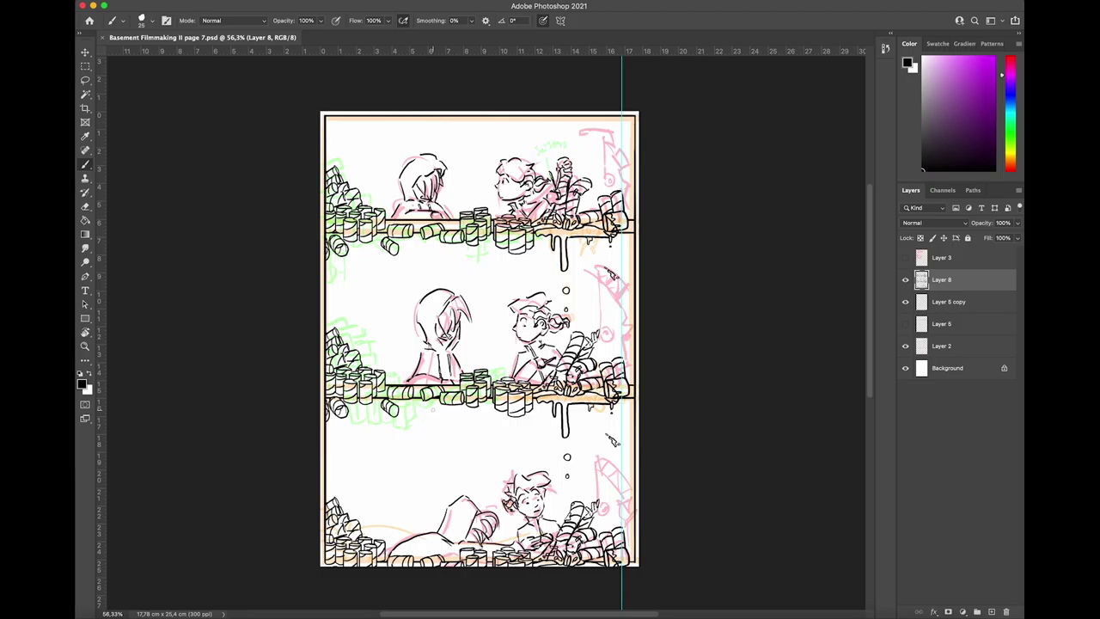
{"action": "scroll", "coordinate": [433, 410], "scroll_direction": "up", "scroll_amount": 5}
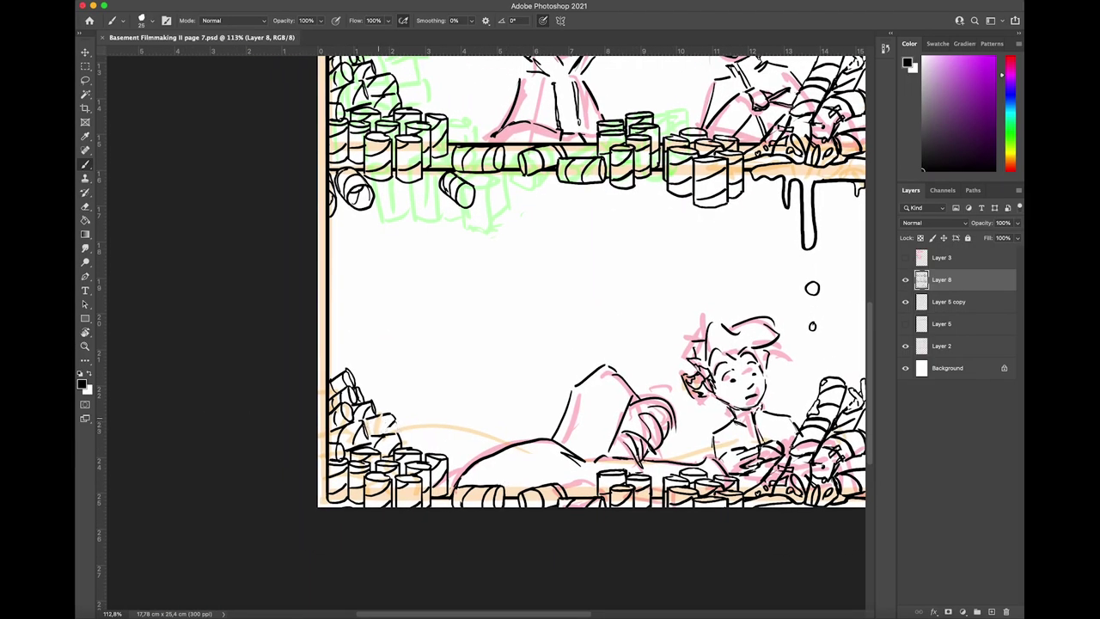
{"action": "mouse_move", "coordinate": [389, 417]}
{"action": "left_mouse_down"}
{"action": "mouse_move", "coordinate": [404, 431]}
{"action": "mouse_move", "coordinate": [519, 454]}
{"action": "left_mouse_up"}
{"action": "mouse_move", "coordinate": [530, 455]}
{"action": "left_mouse_down"}
{"action": "mouse_move", "coordinate": [550, 466]}
{"action": "mouse_move", "coordinate": [739, 445]}
{"action": "left_mouse_up"}
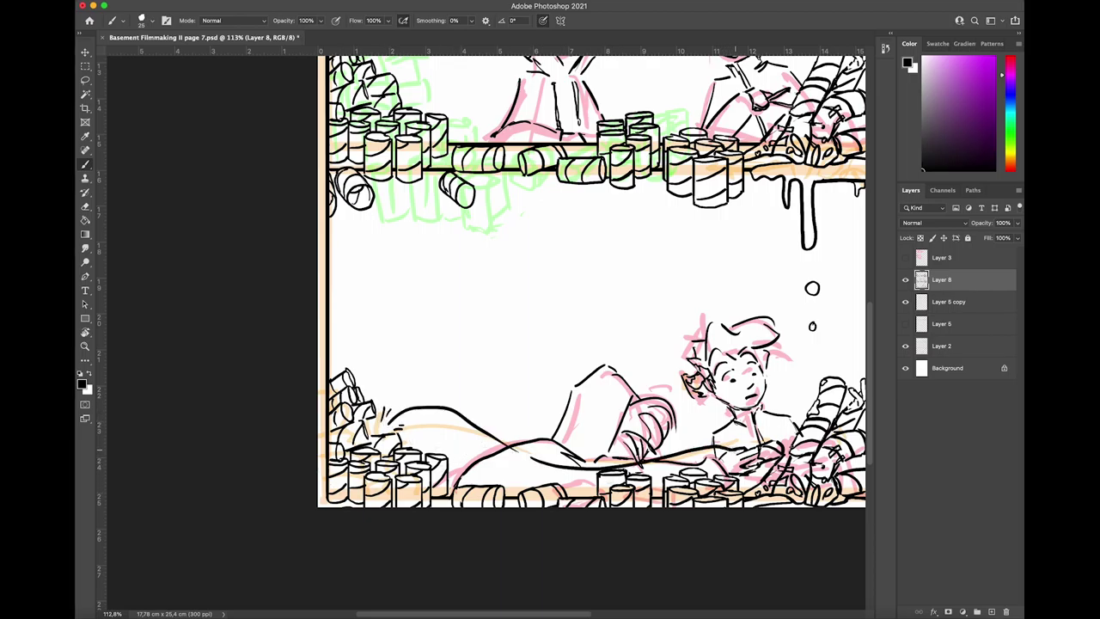
{"action": "scroll", "coordinate": [737, 443], "scroll_direction": "down", "scroll_amount": 6}
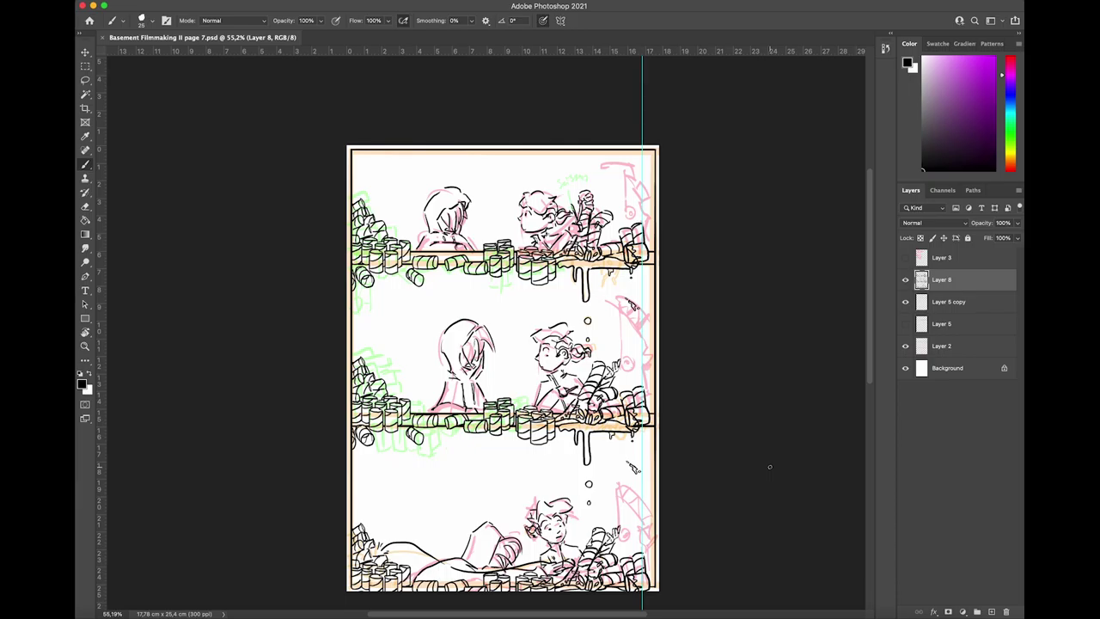
Step: Add a new layer above Layer 5 copy and ink the curved can tower with its hanging ball beside the top panel's border
{"action": "left_click", "coordinate": [906, 302]}
{"action": "left_click", "coordinate": [906, 302]}
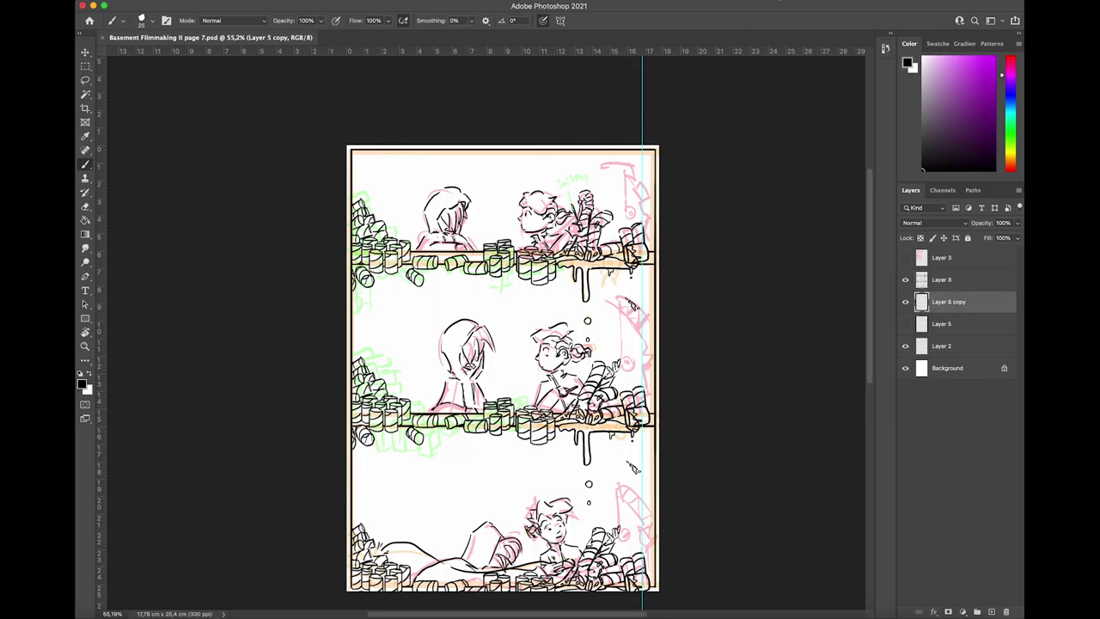
{"action": "key", "text": "super+equal"}
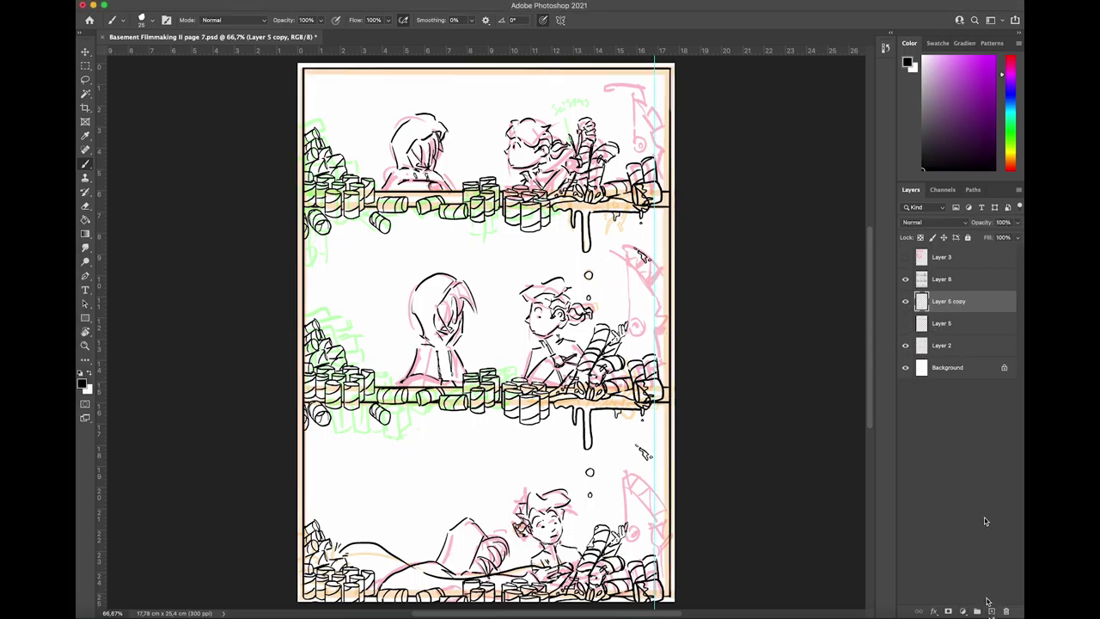
{"action": "left_click", "coordinate": [991, 611]}
{"action": "scroll", "coordinate": [601, 173], "scroll_direction": "up", "scroll_amount": 4}
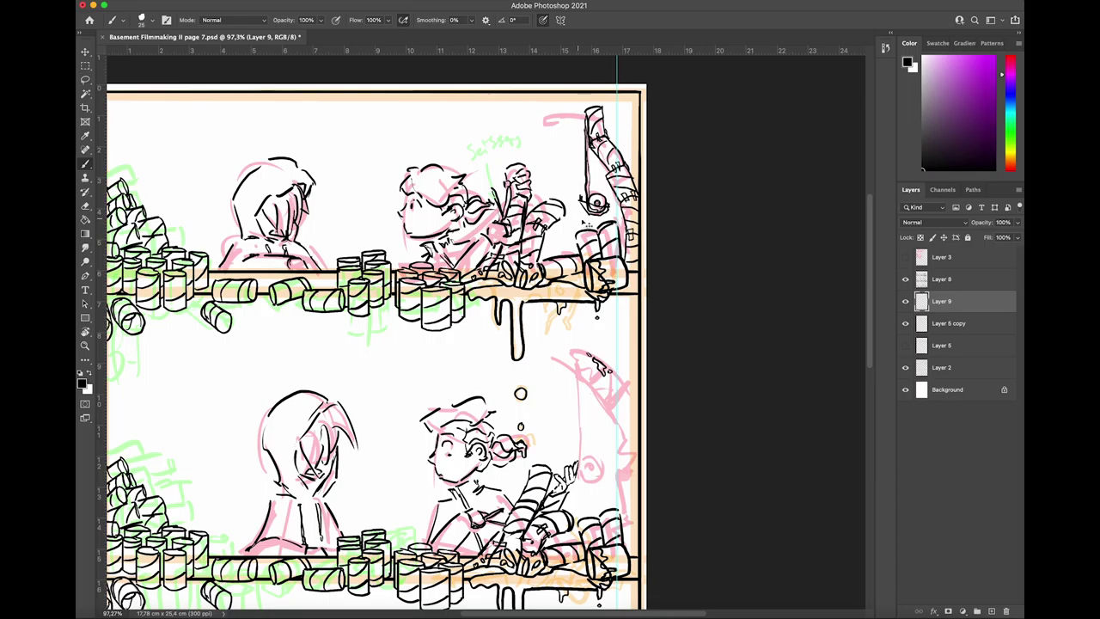
Step: Try placing a pasted copy of the curved can tower in the middle panel, rotated about -17.3°, and delete it
{"action": "key", "text": "super+v"}
{"action": "key", "text": "super+t"}
{"action": "left_click_drag", "start_coordinate": [399, 361], "coordinate": [627, 398]}
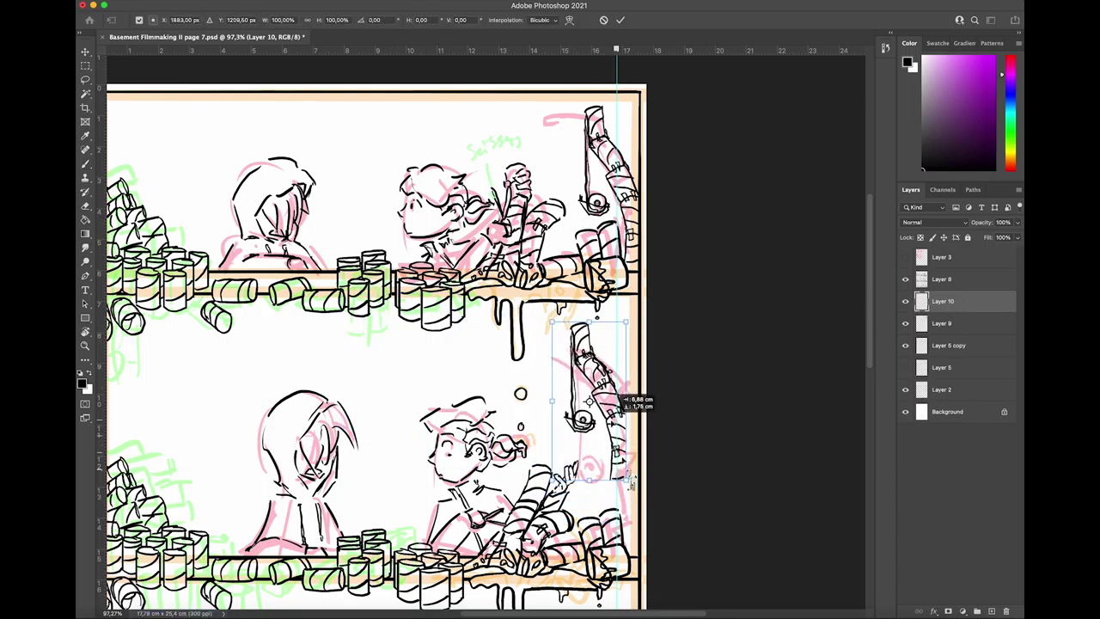
{"action": "left_click_drag", "start_coordinate": [630, 484], "coordinate": [653, 468]}
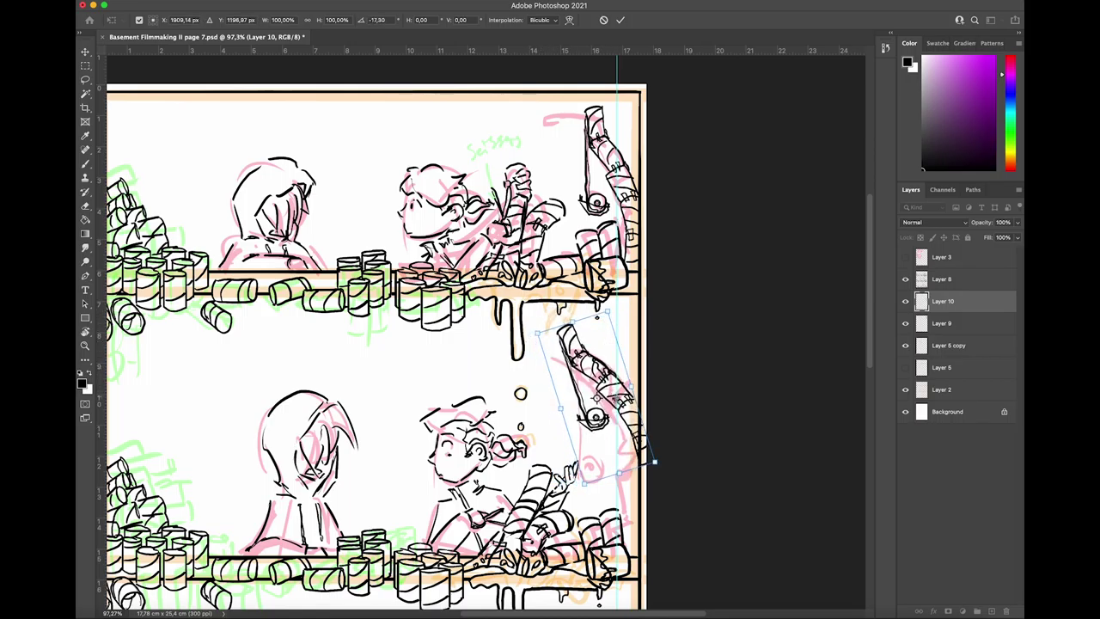
{"action": "left_click_drag", "start_coordinate": [617, 399], "coordinate": [616, 401]}
{"action": "key", "text": "Return"}
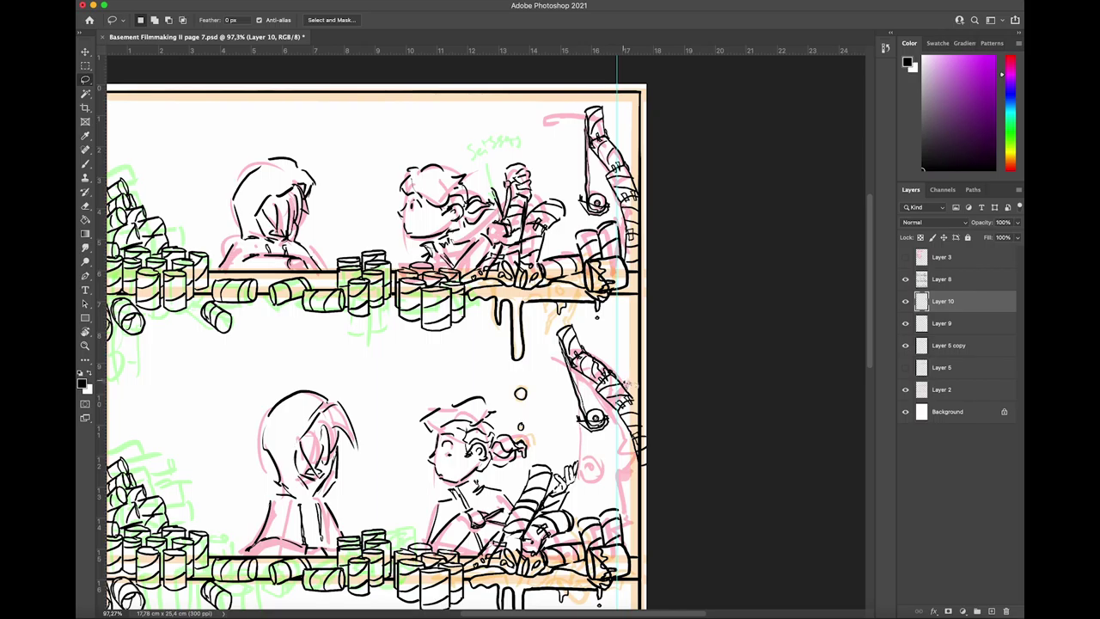
{"action": "key", "text": "Delete"}
Step: Paste the curved can tower beside the middle panel's border and merge the pasted Layer 10 down into Layer 9
{"action": "key", "text": "super+v"}
{"action": "key", "text": "super+t"}
{"action": "mouse_move", "coordinate": [393, 387]}
{"action": "left_mouse_down"}
{"action": "mouse_move", "coordinate": [617, 467]}
{"action": "mouse_move", "coordinate": [621, 438]}
{"action": "left_mouse_up"}
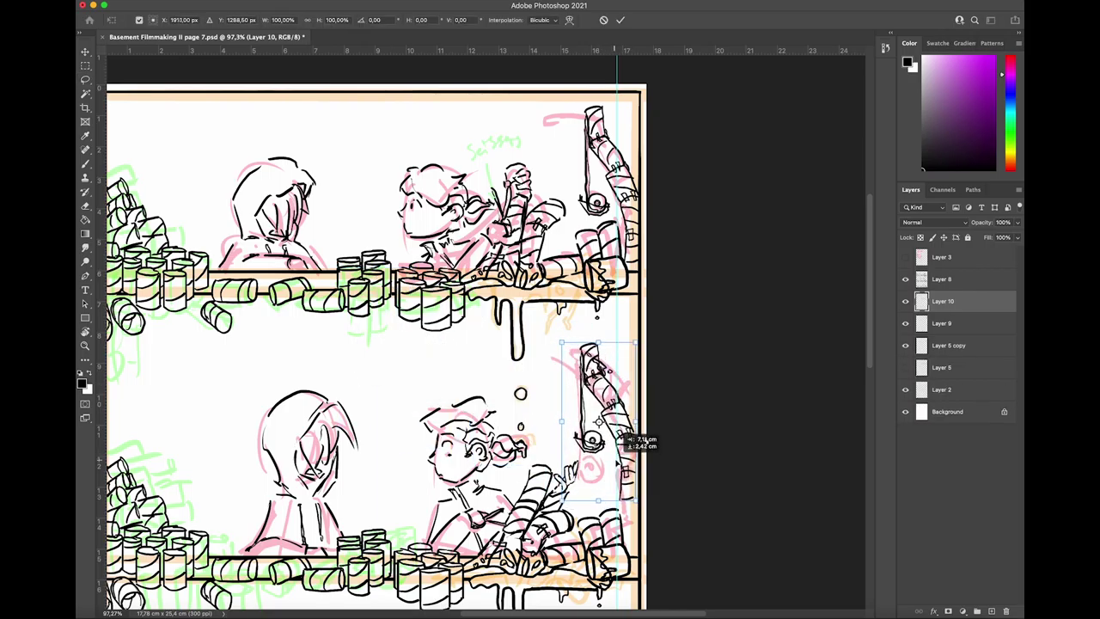
{"action": "key", "text": "Return"}
{"action": "key", "text": "b"}
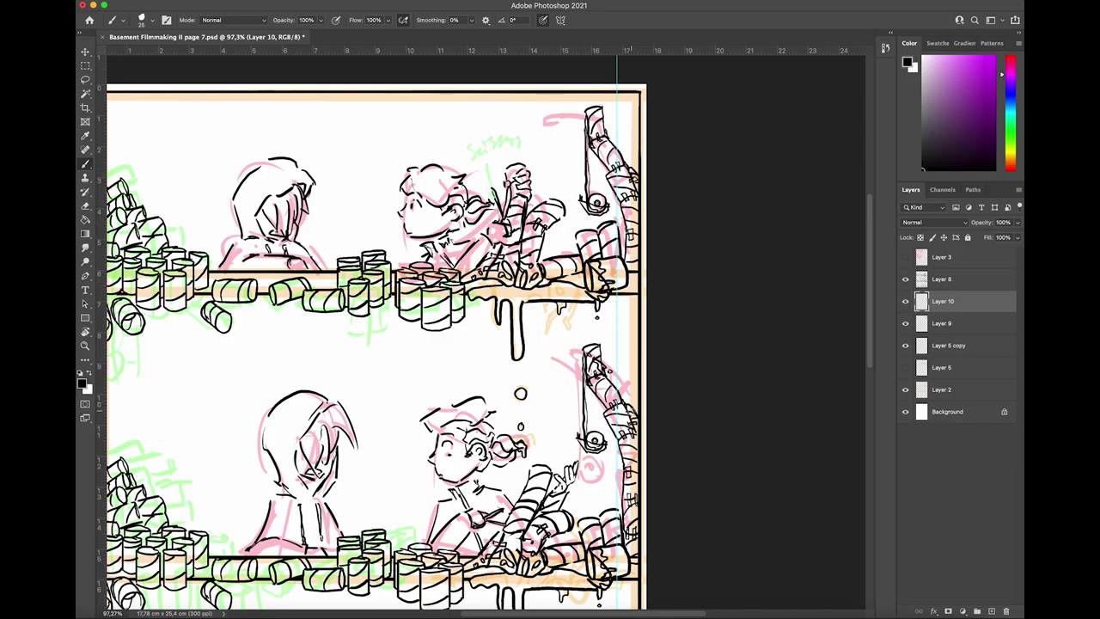
{"action": "scroll", "coordinate": [712, 363], "scroll_direction": "down", "scroll_amount": 3}
{"action": "left_click", "coordinate": [950, 279]}
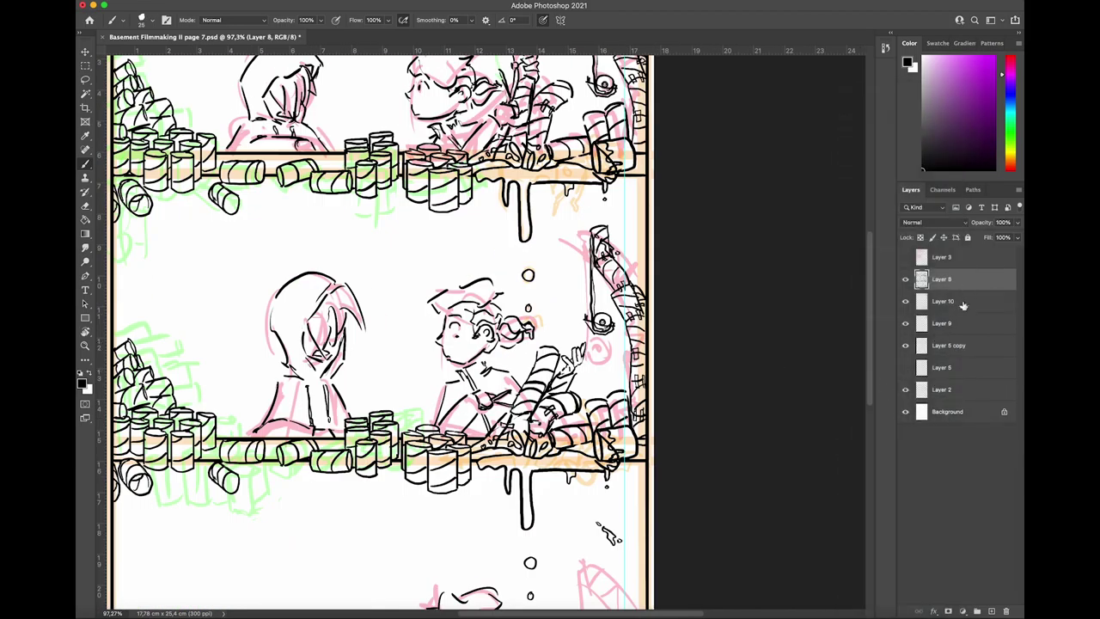
{"action": "right_click", "coordinate": [963, 305]}
{"action": "left_click", "coordinate": [920, 516]}
Step: Paste another copy of the curved can tower beside the bottom panel's border, and make Layer 8 active
{"action": "key", "text": "super+v"}
{"action": "key", "text": "super+t"}
{"action": "key", "text": "super+minus"}
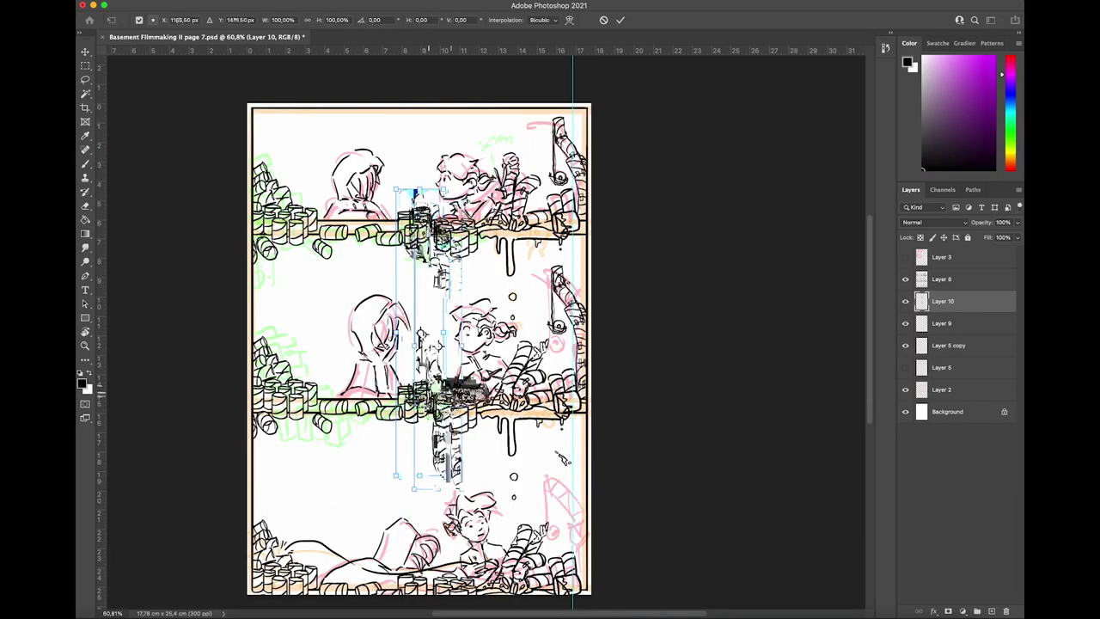
{"action": "mouse_move", "coordinate": [425, 401]}
{"action": "left_mouse_down"}
{"action": "mouse_move", "coordinate": [569, 510]}
{"action": "mouse_move", "coordinate": [584, 491]}
{"action": "left_mouse_up"}
{"action": "key", "text": "Return"}
{"action": "key", "text": "b"}
{"action": "left_click", "coordinate": [946, 279]}
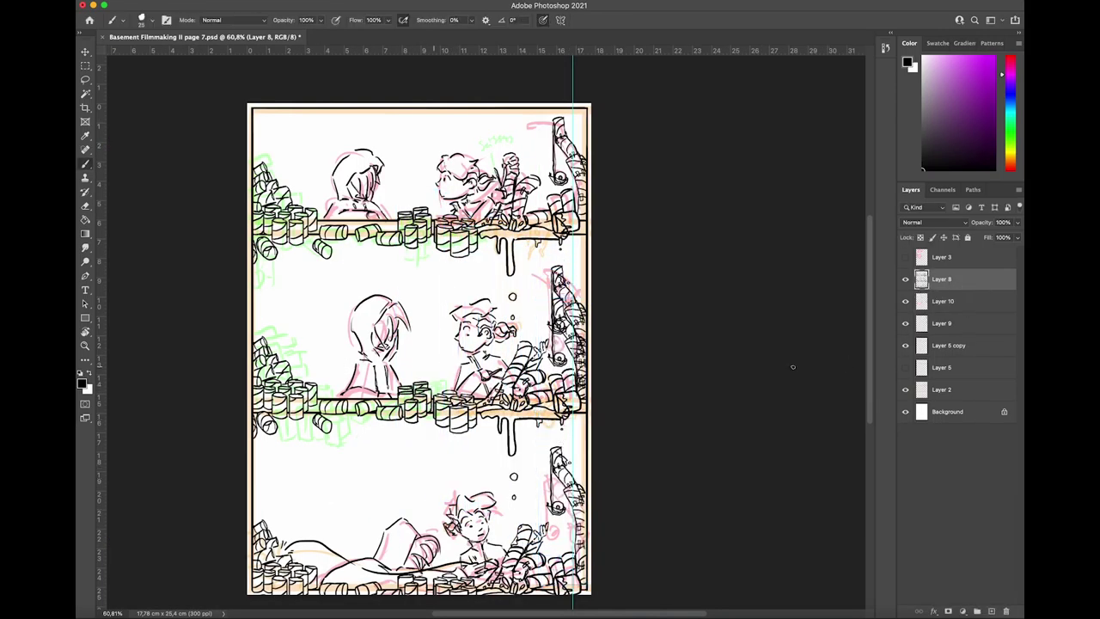
Step: Check the towers on Layers 9 and 10, merge Layer 10 into Layer 9, and save the document
{"action": "left_click", "coordinate": [906, 324]}
{"action": "left_click", "coordinate": [906, 325]}
{"action": "left_click", "coordinate": [907, 302]}
{"action": "left_click", "coordinate": [907, 301]}
{"action": "left_click", "coordinate": [907, 302]}
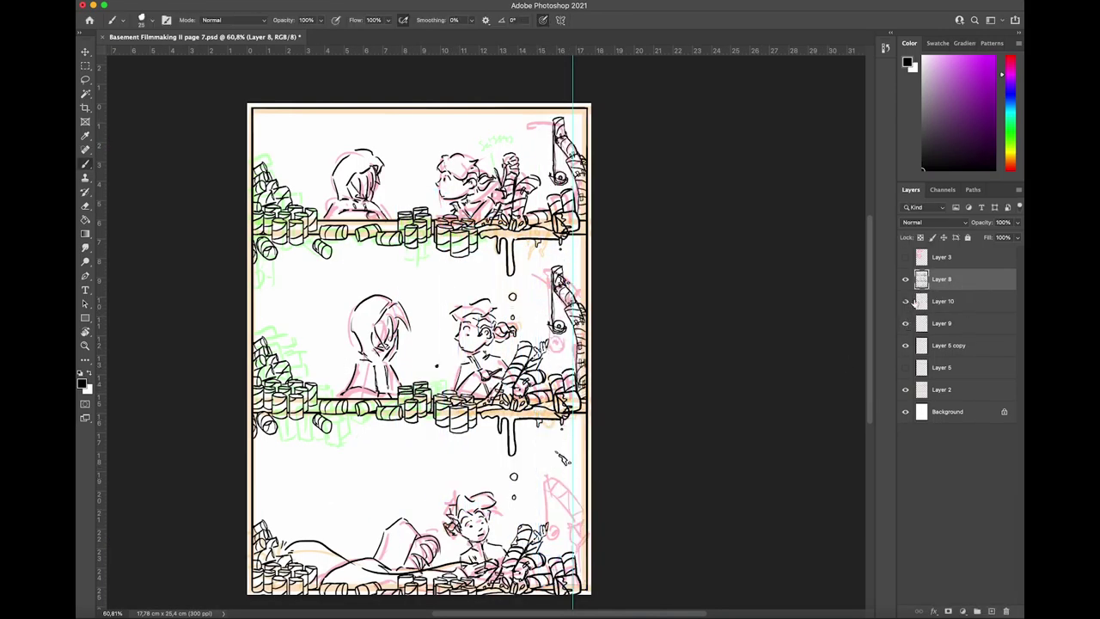
{"action": "left_click", "coordinate": [907, 301]}
{"action": "left_click", "coordinate": [924, 301]}
{"action": "mouse_move", "coordinate": [561, 334]}
{"action": "left_mouse_down"}
{"action": "mouse_move", "coordinate": [566, 353]}
{"action": "mouse_move", "coordinate": [560, 299]}
{"action": "left_mouse_up"}
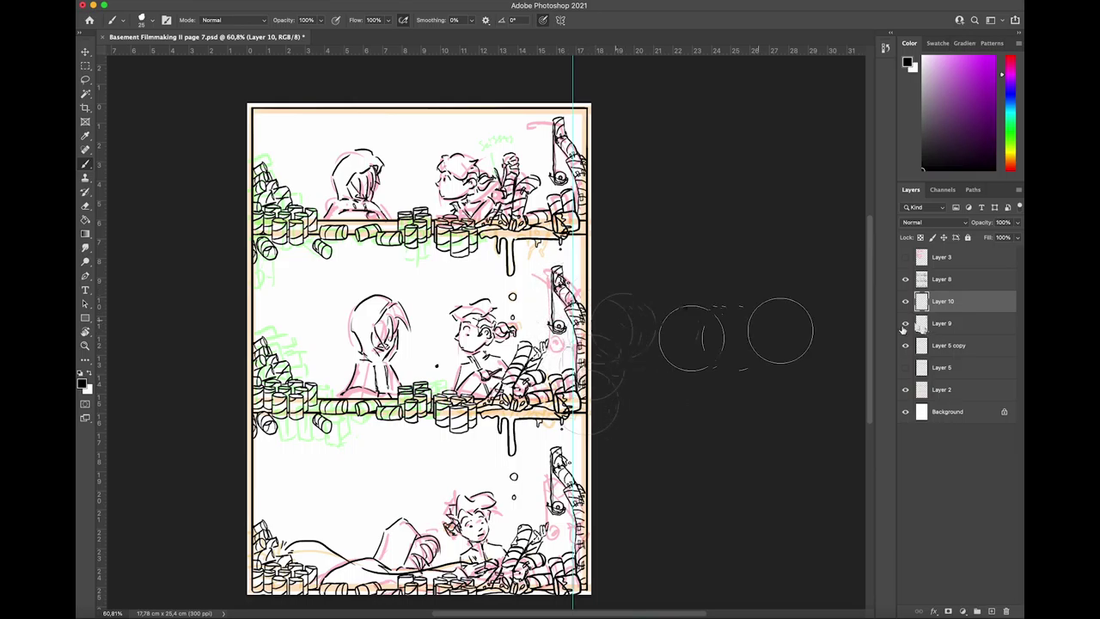
{"action": "key", "text": "super+e"}
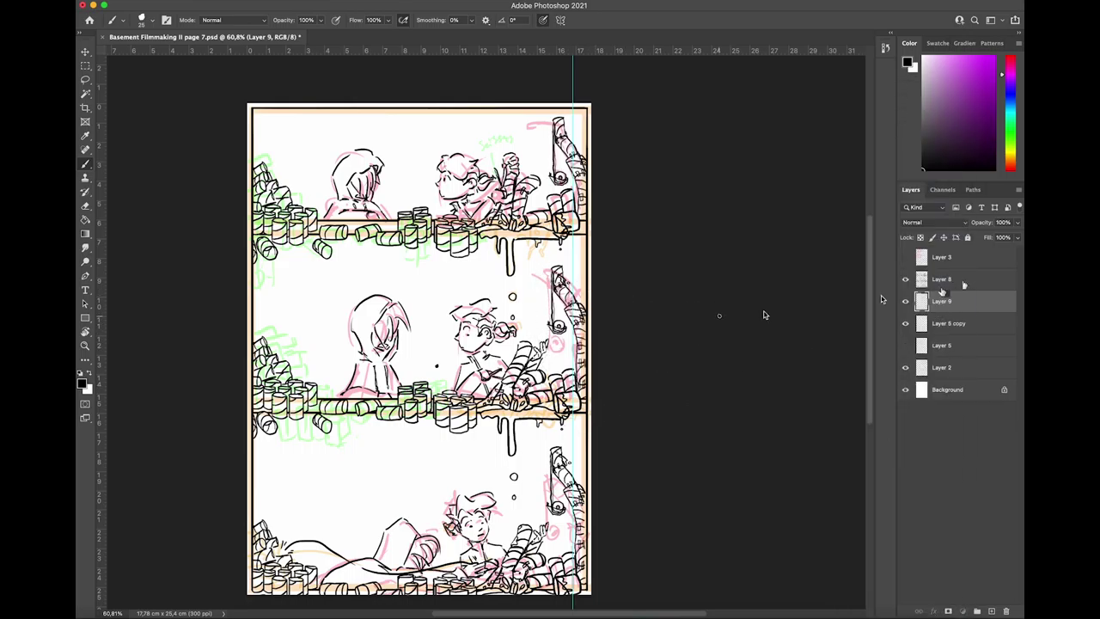
{"action": "left_click", "coordinate": [943, 285]}
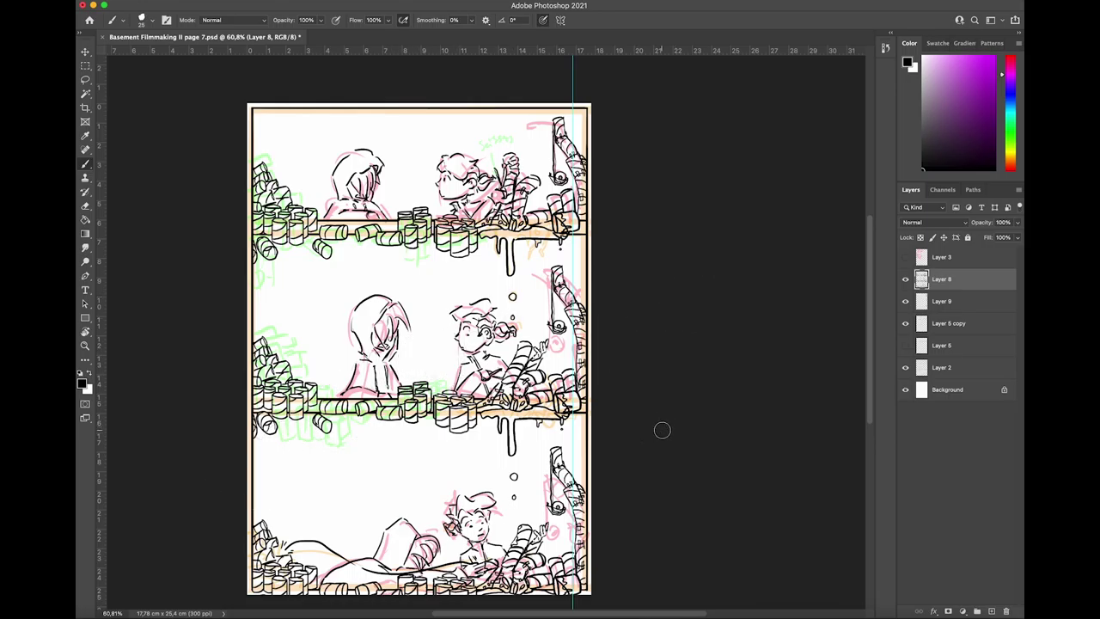
{"action": "key", "text": "super+s"}
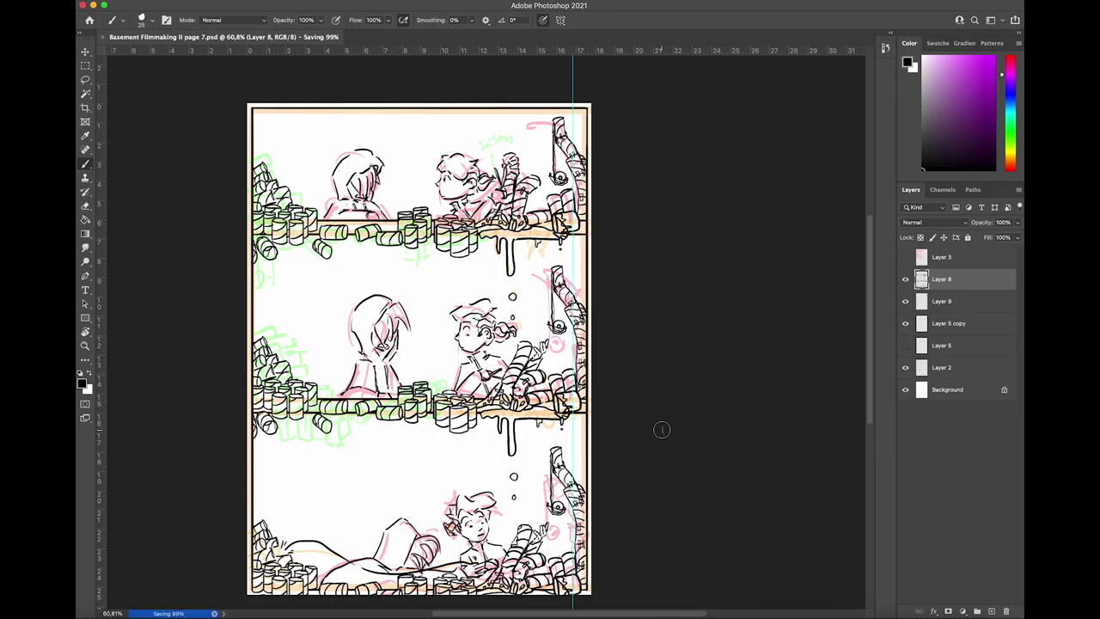
Step: Check which artwork sits on Layer 9 and Layer 5 copy by hiding and showing layers
{"action": "left_click_drag", "start_coordinate": [322, 94], "coordinate": [277, 238]}
{"action": "key", "text": "super+m"}
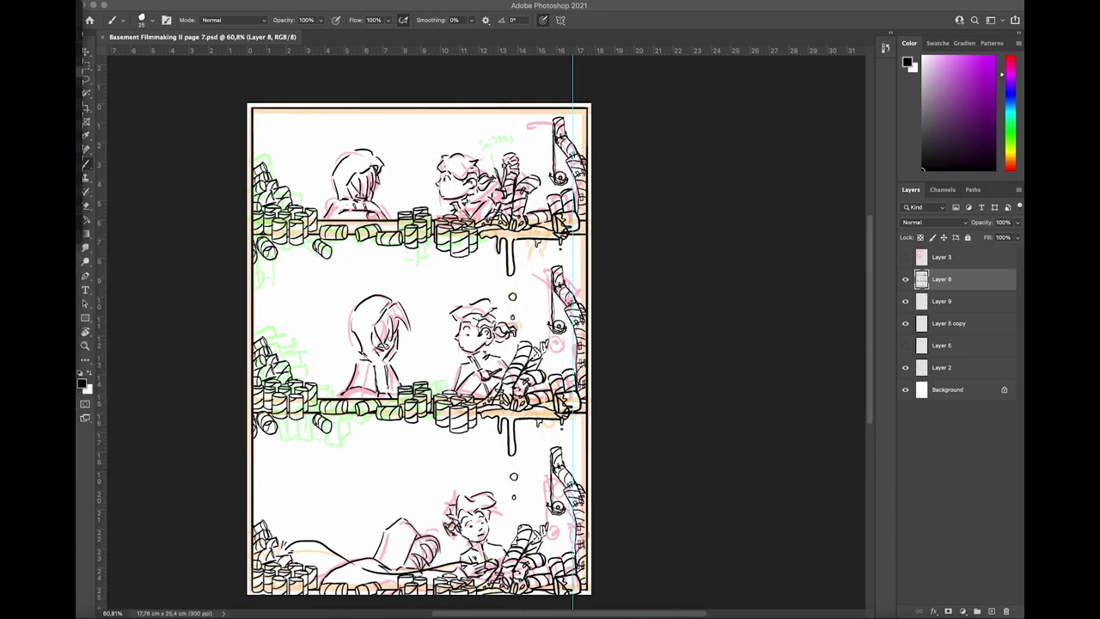
{"action": "left_click", "coordinate": [950, 308]}
{"action": "left_click", "coordinate": [906, 324]}
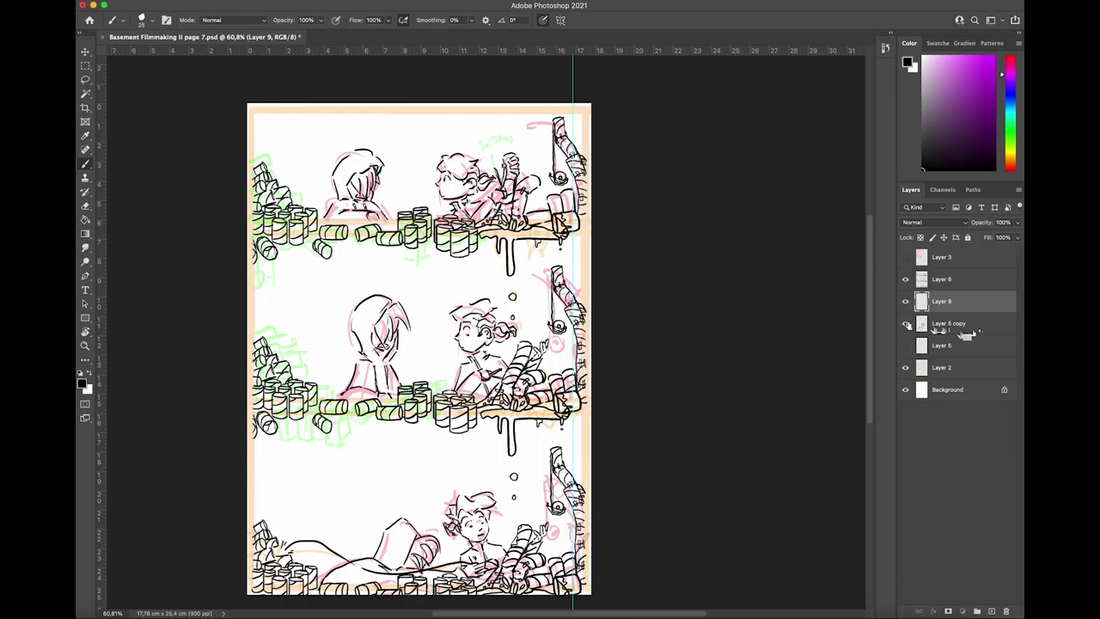
{"action": "left_click", "coordinate": [906, 324]}
{"action": "left_click", "coordinate": [950, 327]}
{"action": "left_click", "coordinate": [955, 283]}
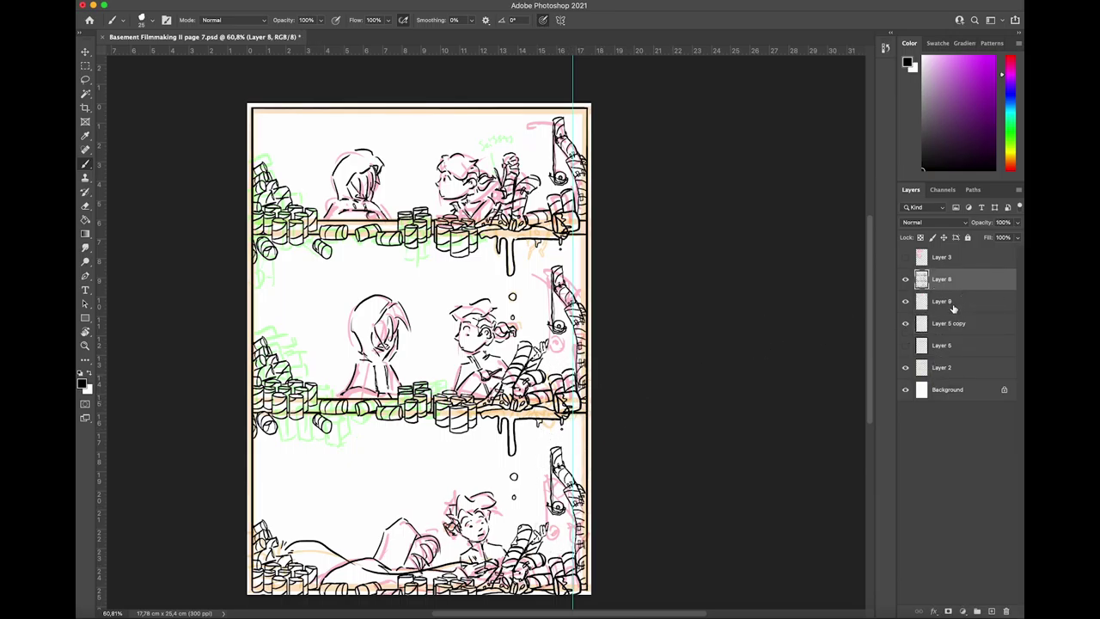
{"action": "left_click", "coordinate": [906, 301]}
{"action": "left_click", "coordinate": [977, 323]}
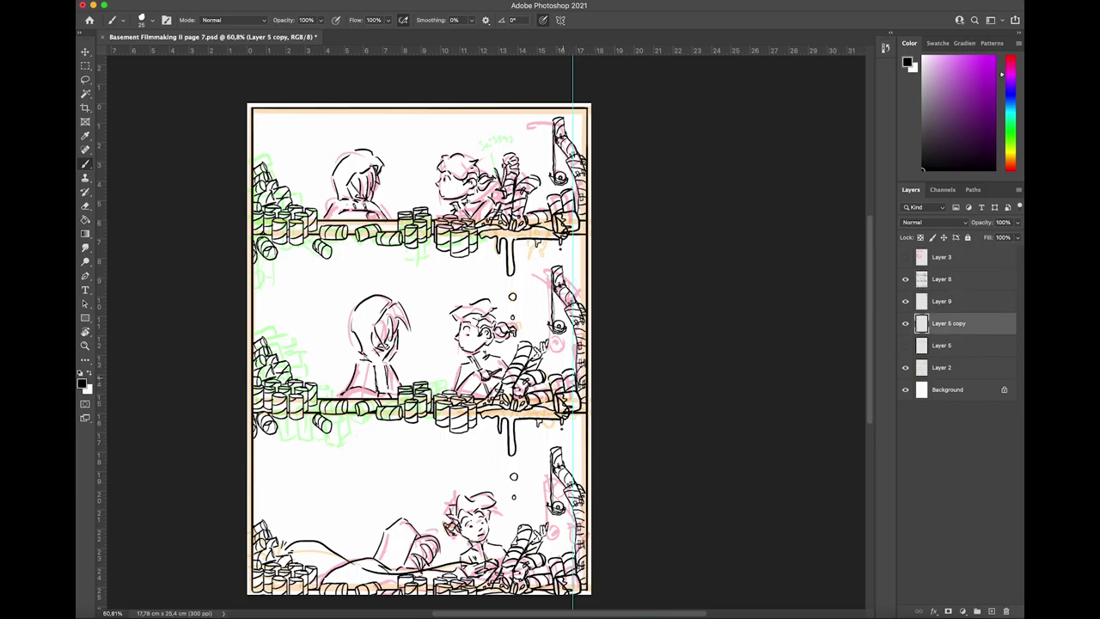
{"action": "left_click", "coordinate": [941, 301]}
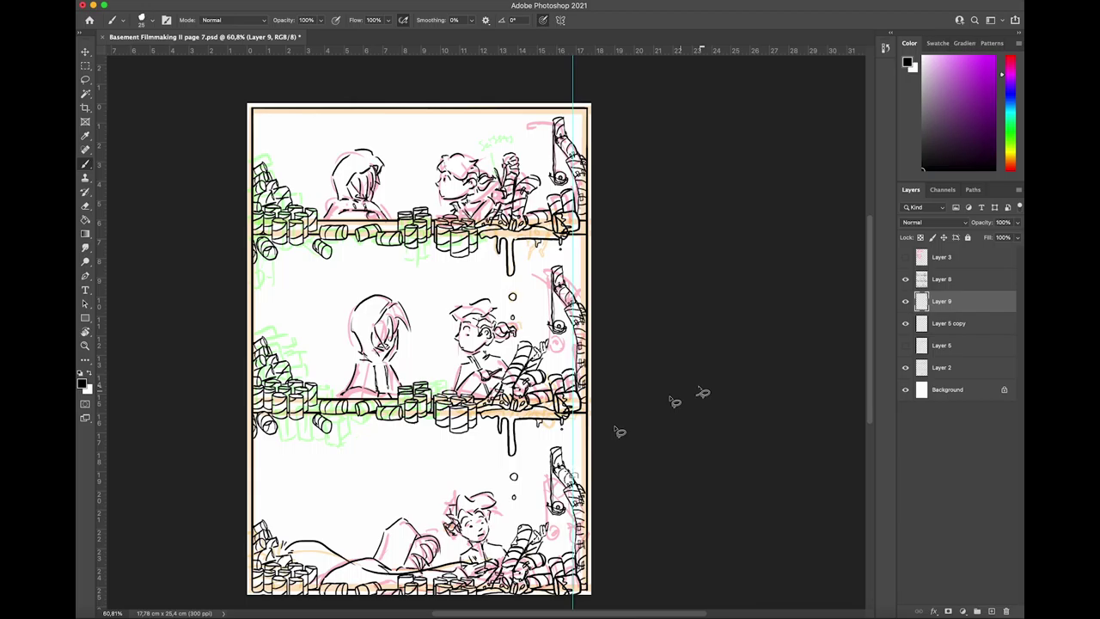
Step: Nudge the bottom panel's curved can tower slightly down on Layer 9 and hide the colored sketch on Layer 2
{"action": "key", "text": "super+t"}
{"action": "left_click_drag", "start_coordinate": [566, 443], "coordinate": [570, 448]}
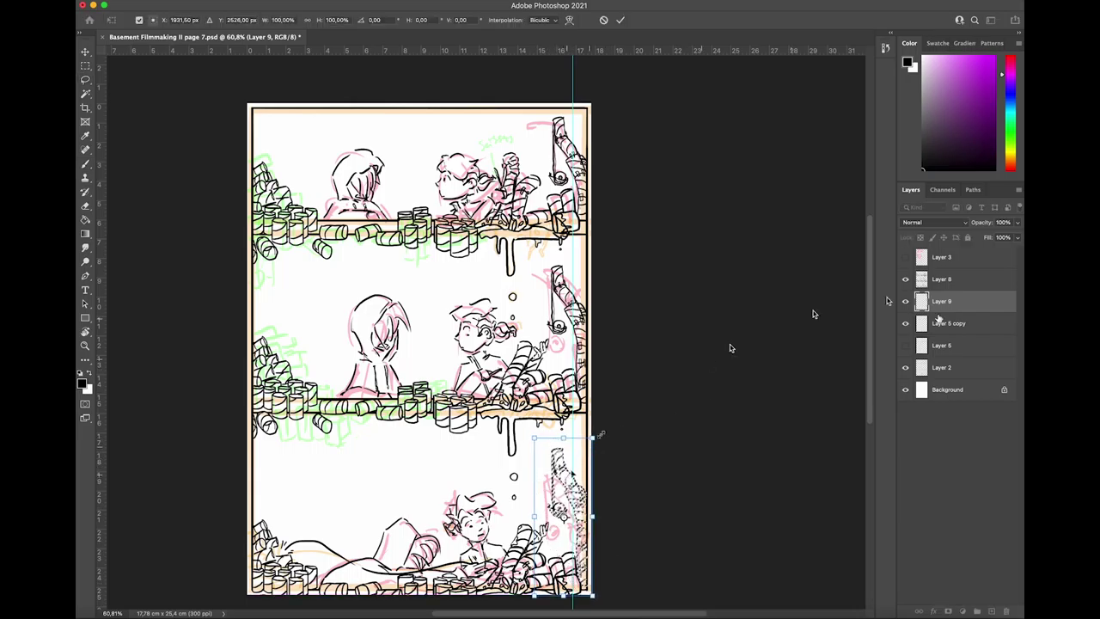
{"action": "key", "text": "Return"}
{"action": "key", "text": "l"}
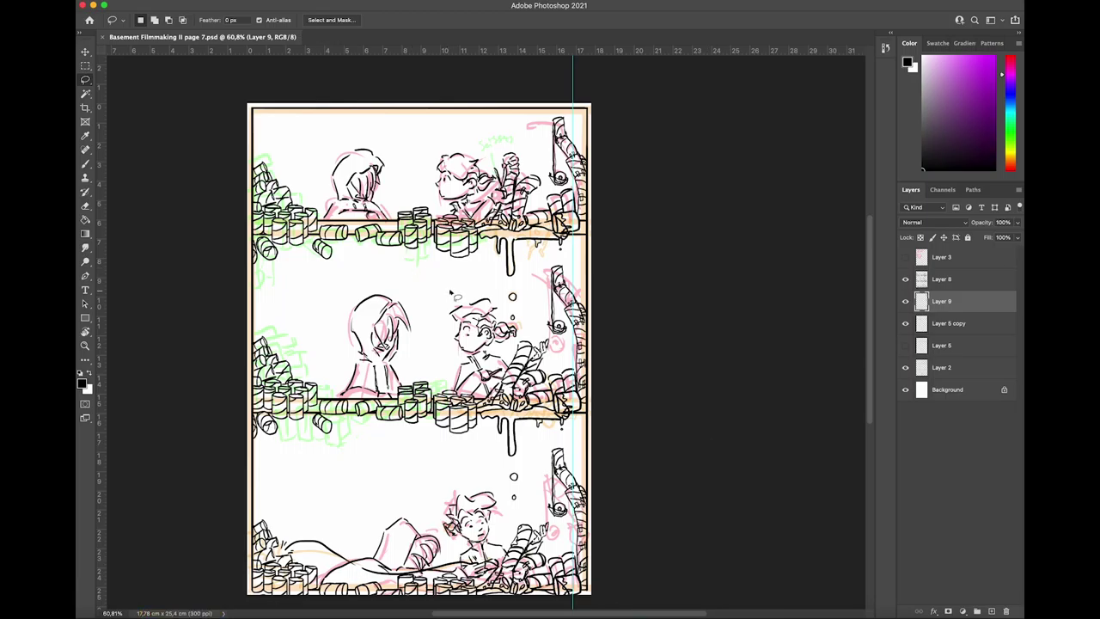
{"action": "left_click", "coordinate": [906, 368]}
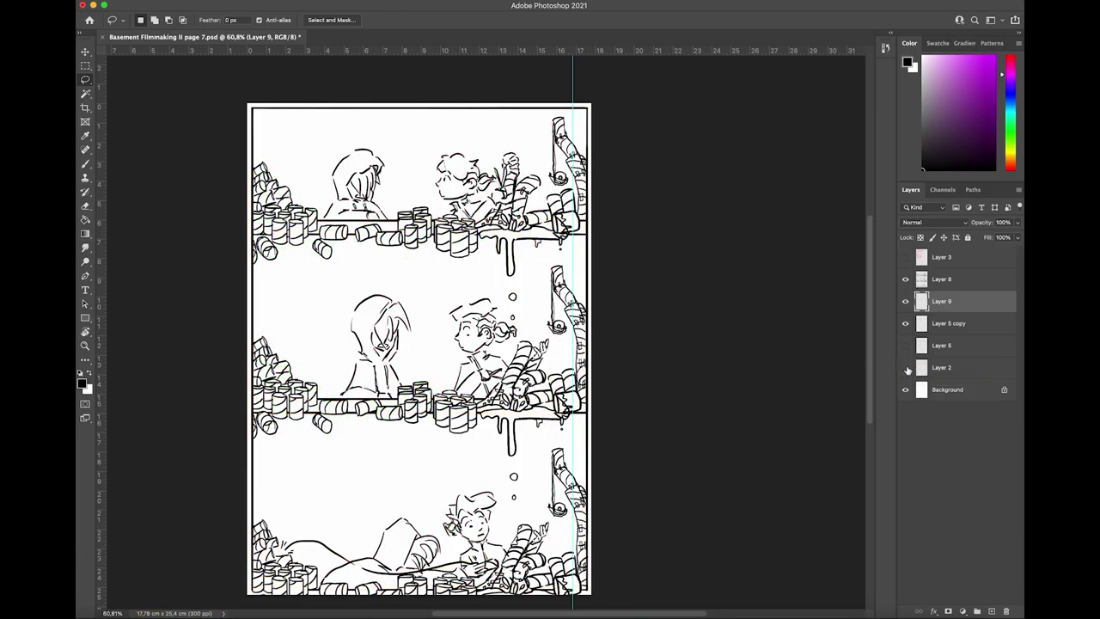
{"action": "scroll", "coordinate": [633, 362], "scroll_direction": "left", "scroll_amount": 5}
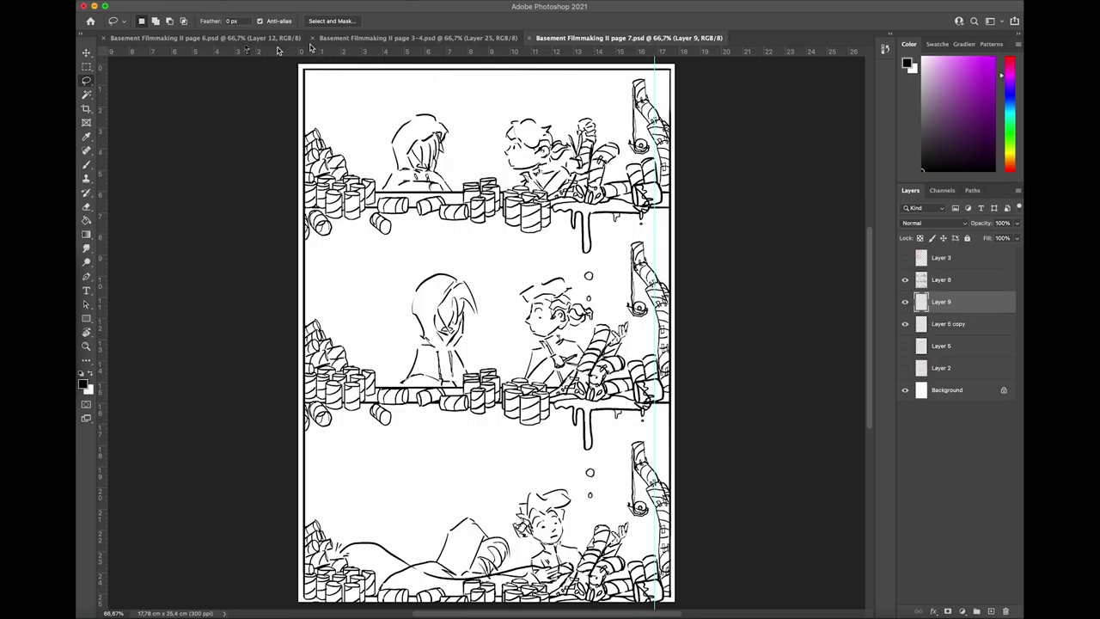
Step: Place Basement Filmmaking II page 6 into the page 7 document as a scaled-down reference near the page's upper left
{"action": "left_click", "coordinate": [274, 39]}
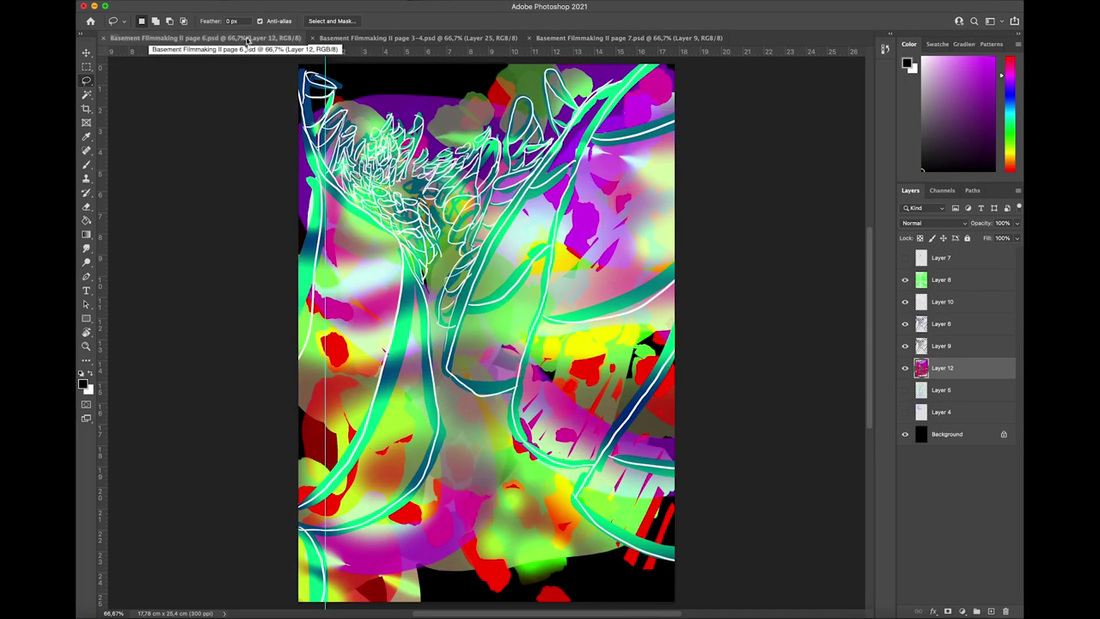
{"action": "left_click", "coordinate": [123, 147]}
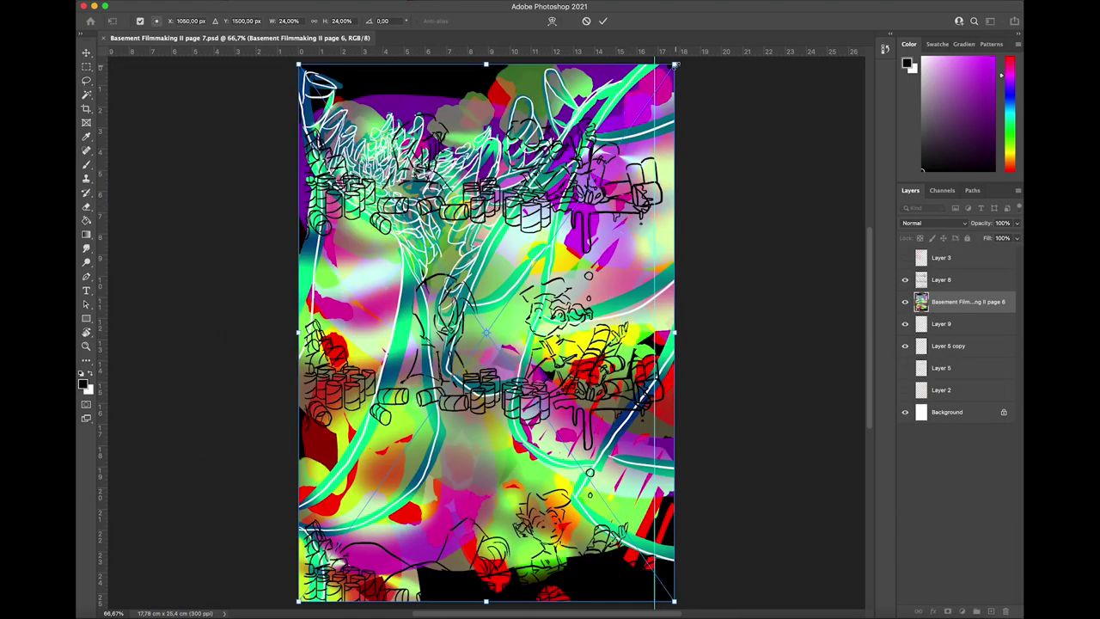
{"action": "left_click_drag", "start_coordinate": [676, 66], "coordinate": [504, 381]}
{"action": "mouse_move", "coordinate": [424, 448]}
{"action": "left_mouse_down"}
{"action": "mouse_move", "coordinate": [425, 179]}
{"action": "mouse_move", "coordinate": [471, 138]}
{"action": "mouse_move", "coordinate": [430, 148]}
{"action": "left_mouse_up"}
{"action": "key", "text": "Return"}
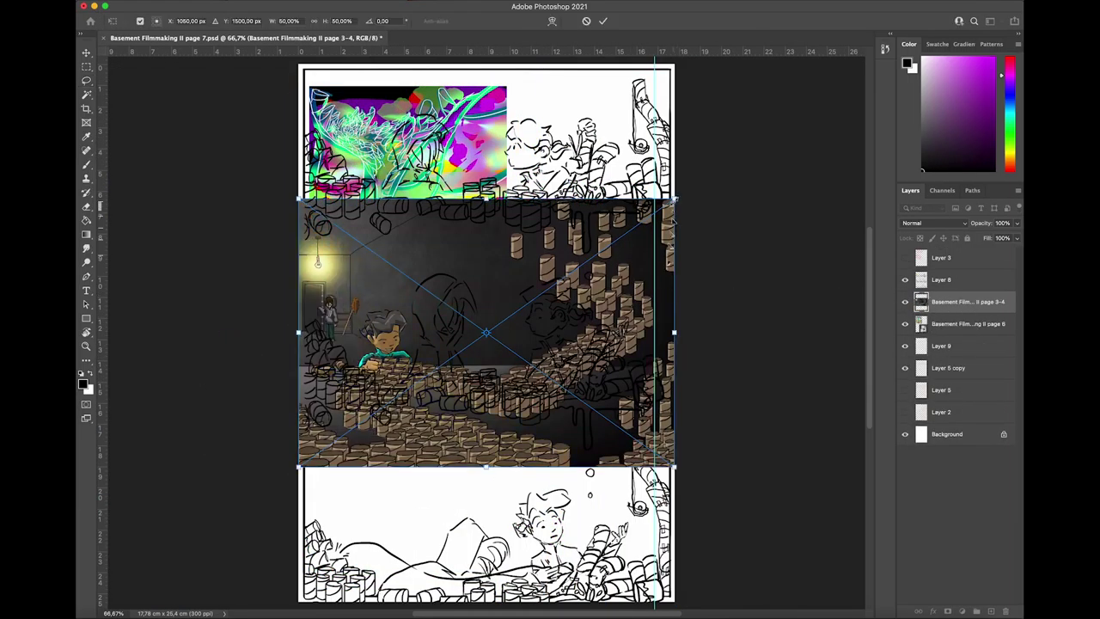
Step: Place Basement Filmmaking II page 3-4 at 50% overlapping the page's right edge, and hide the page 6 reference
{"action": "left_click_drag", "start_coordinate": [758, 293], "coordinate": [759, 205]}
{"action": "key", "text": "Return"}
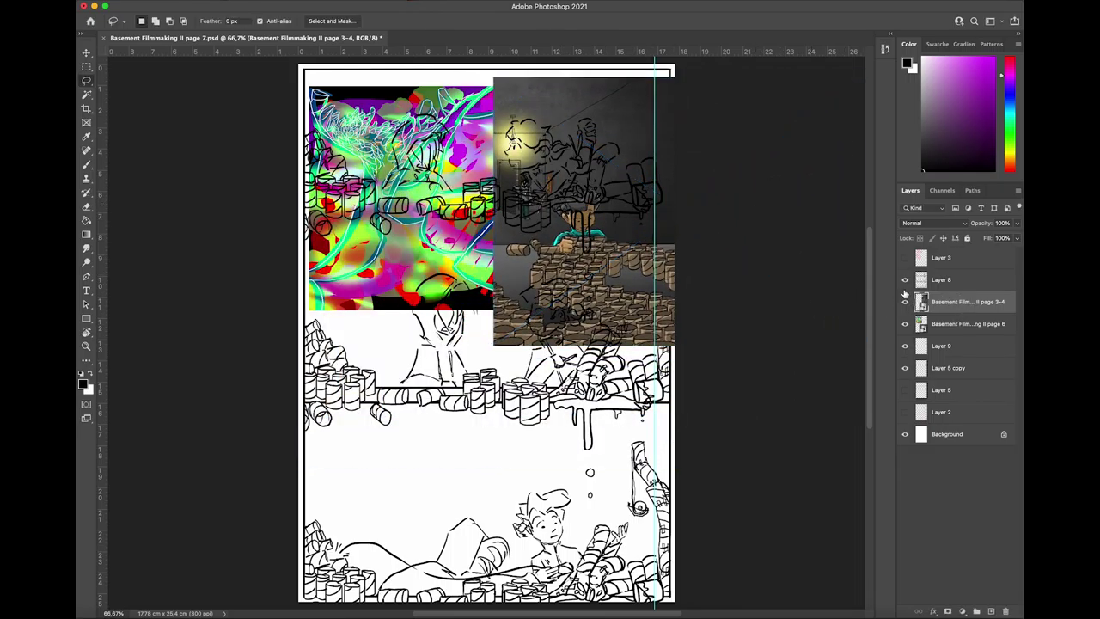
{"action": "left_click", "coordinate": [903, 324]}
Step: Move the page 3-4 reference over the lower panels, sample its dark grey wall color, and hide it
{"action": "key", "text": "ctrl+t"}
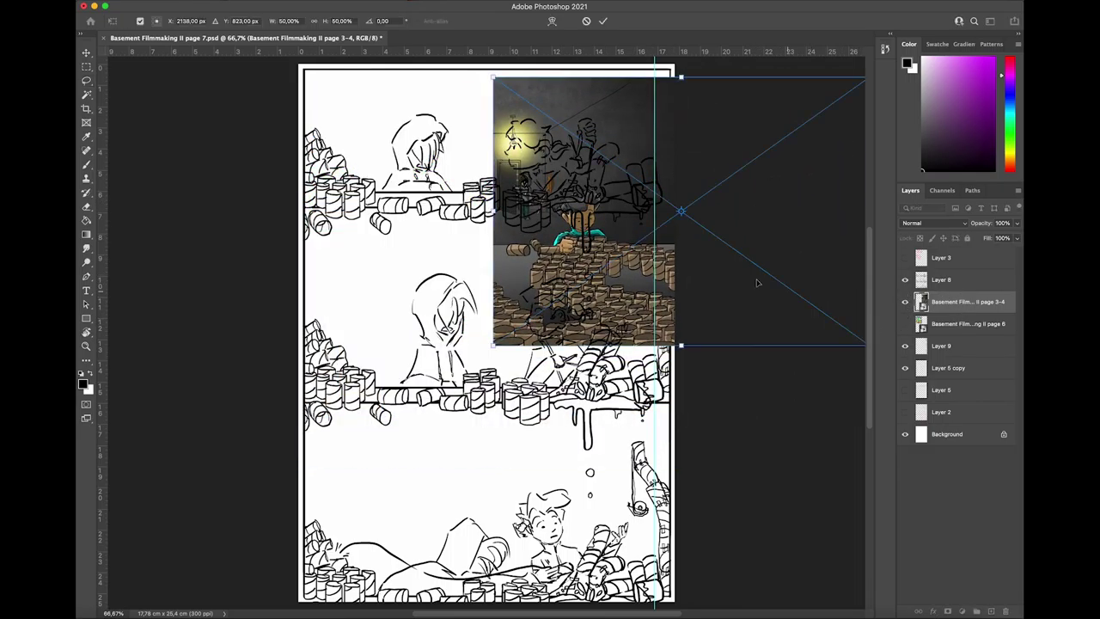
{"action": "left_click_drag", "start_coordinate": [759, 282], "coordinate": [616, 500]}
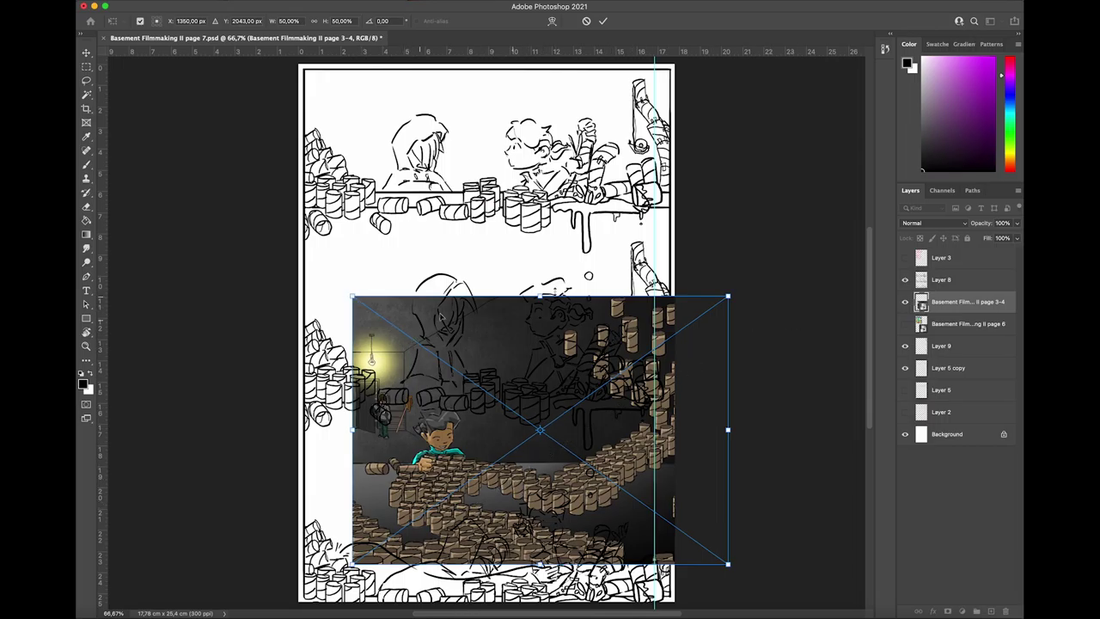
{"action": "key", "text": "Return"}
{"action": "scroll", "coordinate": [379, 396], "scroll_direction": "up", "scroll_amount": 5}
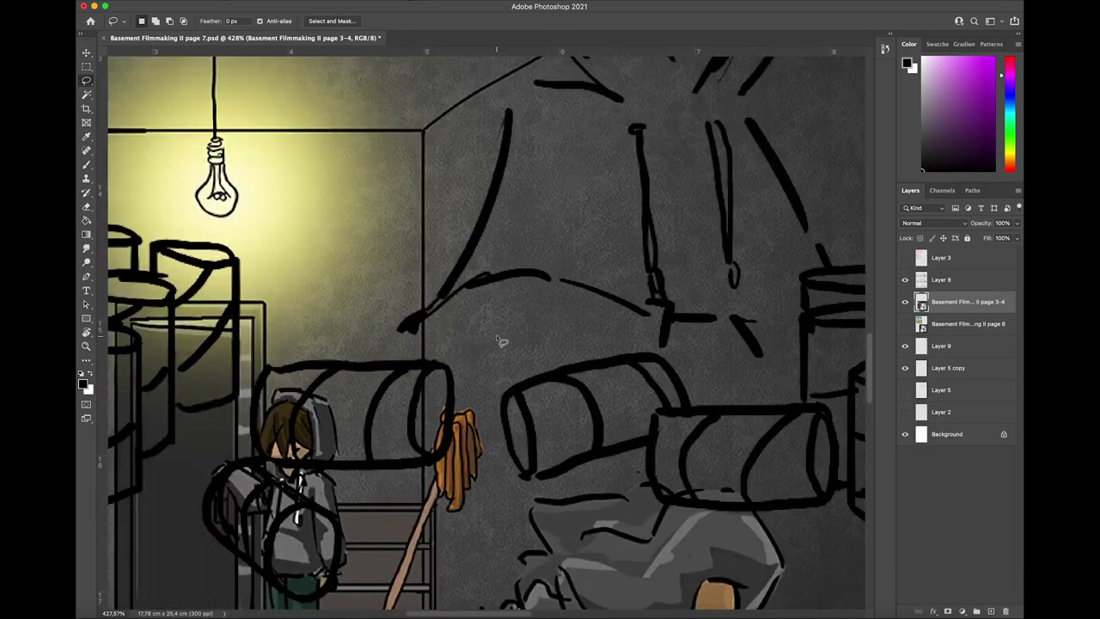
{"action": "scroll", "coordinate": [548, 368], "scroll_direction": "down", "scroll_amount": 5}
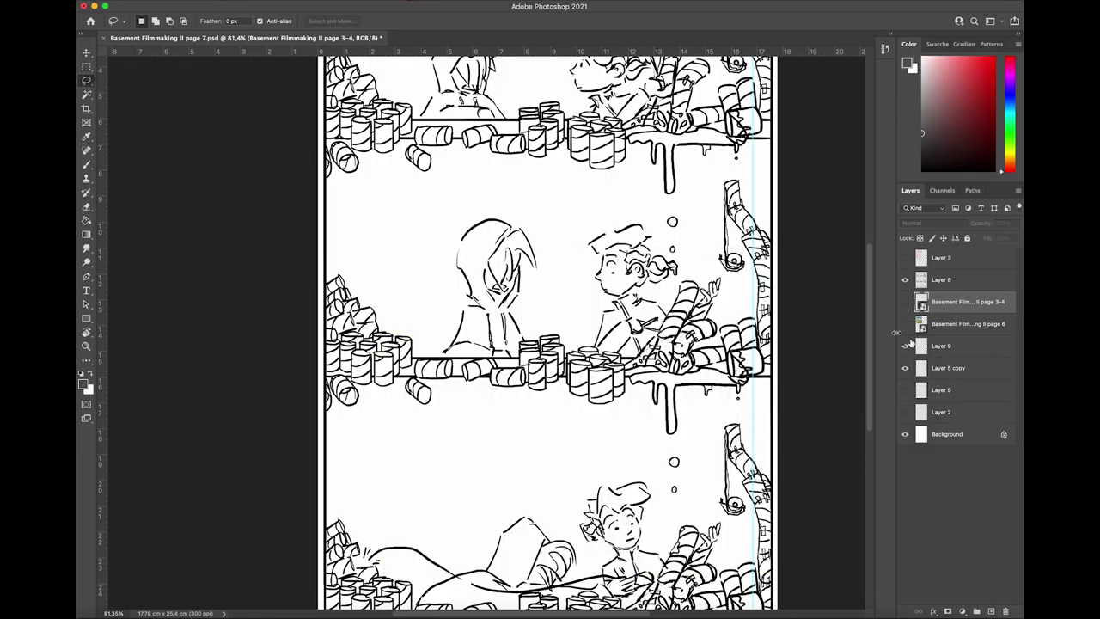
Step: Move the remaining ink layers above the two references and merge them with Layer 8 into one ink layer
{"action": "left_click_drag", "start_coordinate": [974, 351], "coordinate": [972, 290]}
{"action": "right_click", "coordinate": [975, 280]}
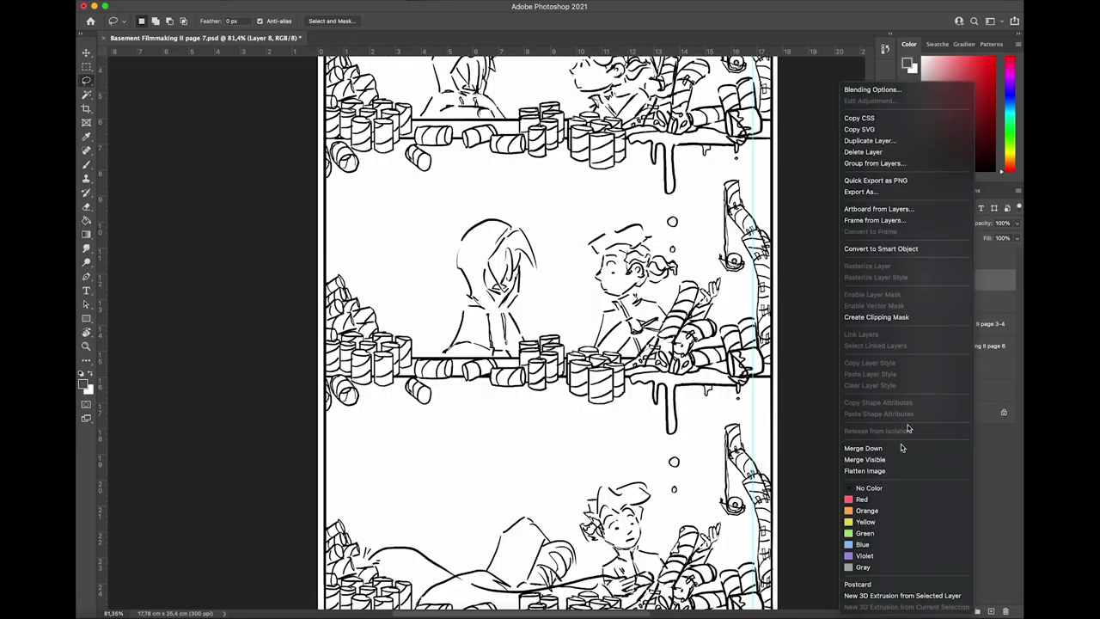
{"action": "left_click", "coordinate": [902, 448]}
Step: Add a new layer above Layer 2 and fill it with the sampled dark grey
{"action": "left_click", "coordinate": [948, 347]}
{"action": "left_click", "coordinate": [905, 347]}
{"action": "left_click", "coordinate": [905, 347]}
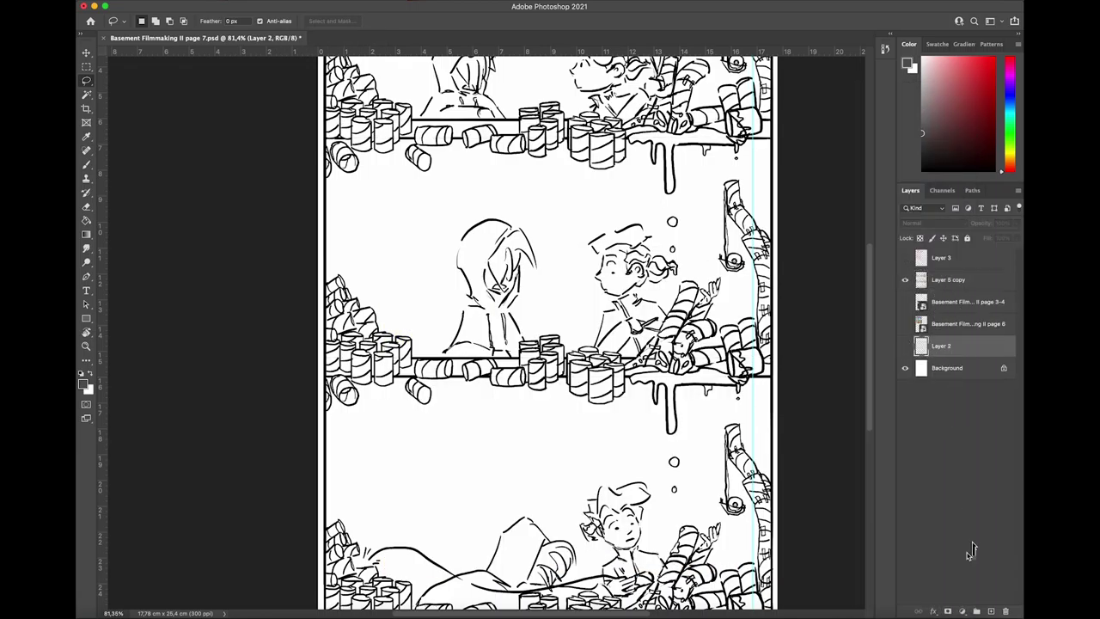
{"action": "key", "text": "g"}
{"action": "left_click", "coordinate": [605, 397]}
{"action": "scroll", "coordinate": [607, 398], "scroll_direction": "down", "scroll_amount": 3}
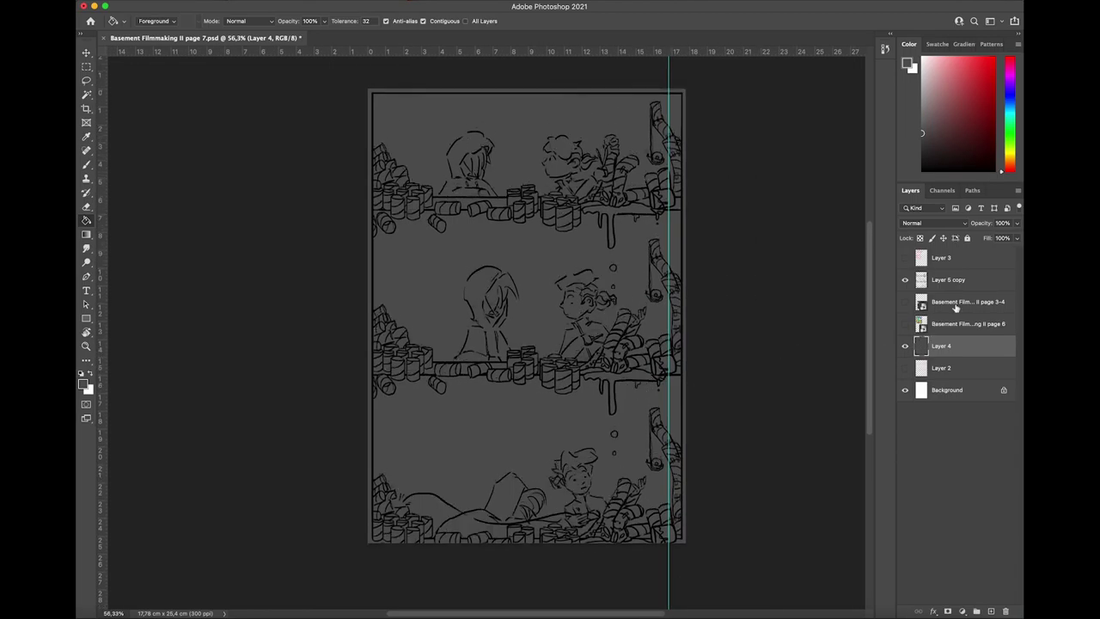
Step: Duplicate the merged ink layer and fill the page margin outside the panel border with white on the copy
{"action": "left_click", "coordinate": [949, 280]}
{"action": "key", "text": "ctrl+j"}
{"action": "key", "text": "ctrl+t"}
{"action": "left_click_drag", "start_coordinate": [594, 313], "coordinate": [620, 324]}
{"action": "scroll", "coordinate": [588, 341], "scroll_direction": "up", "scroll_amount": 5}
{"action": "scroll", "coordinate": [650, 325], "scroll_direction": "down", "scroll_amount": 4}
{"action": "key", "text": "Return"}
{"action": "scroll", "coordinate": [828, 319], "scroll_direction": "down", "scroll_amount": 2}
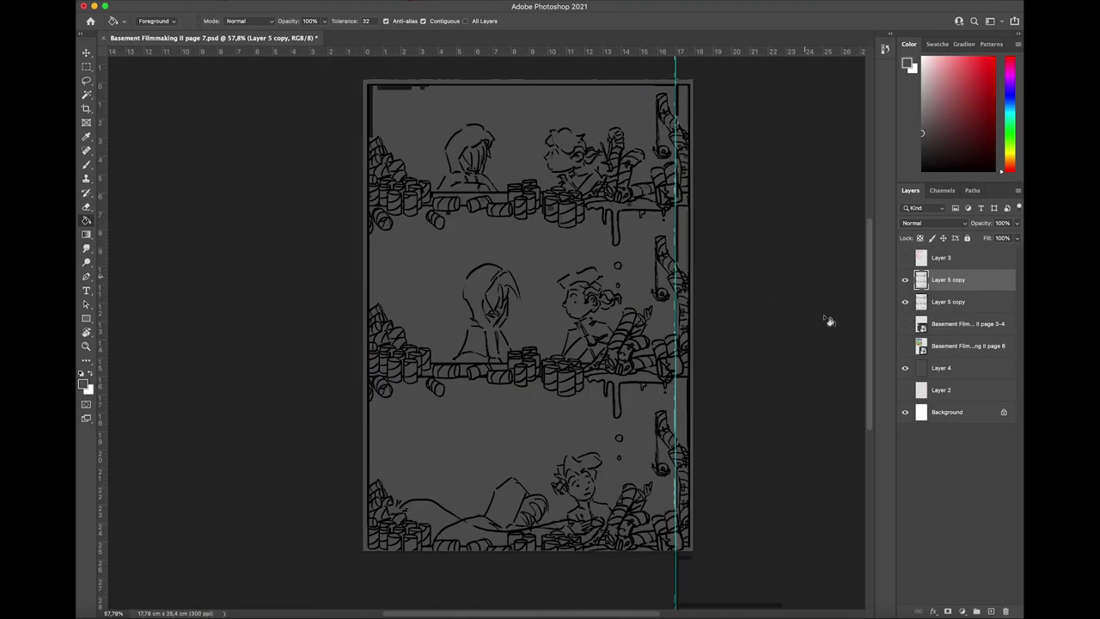
{"action": "left_click", "coordinate": [924, 59]}
{"action": "left_click", "coordinate": [693, 313]}
Step: Sample the lighter floor grey from the page 3-4 reference, hide it, and fill the exposed tabletop areas in the panels
{"action": "left_click", "coordinate": [905, 323]}
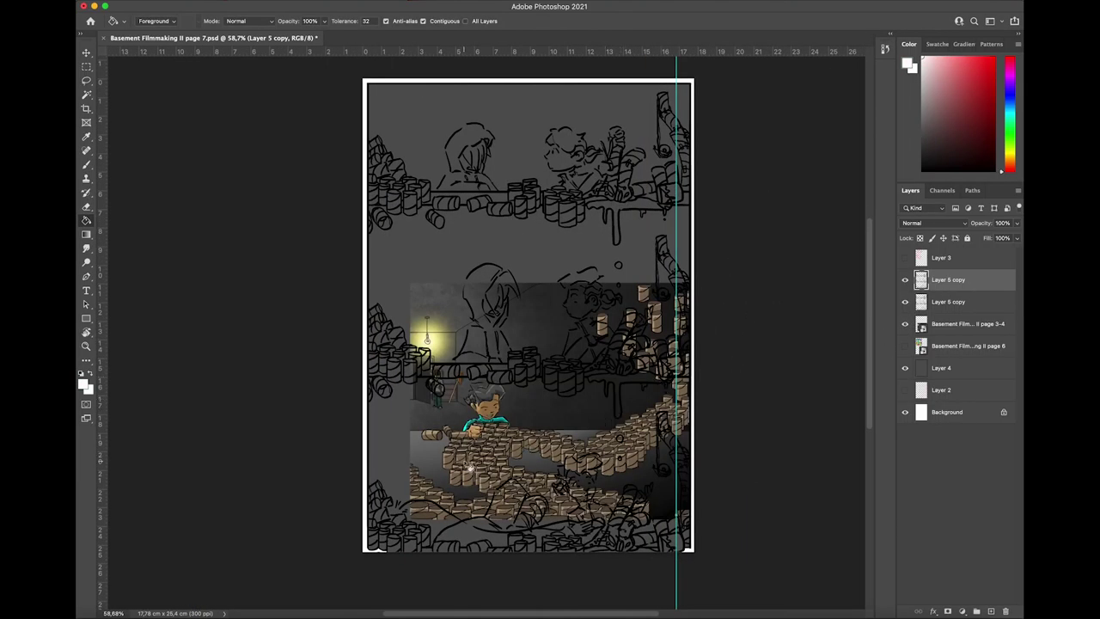
{"action": "key", "text": "i"}
{"action": "left_click", "coordinate": [420, 429]}
{"action": "left_click", "coordinate": [905, 323]}
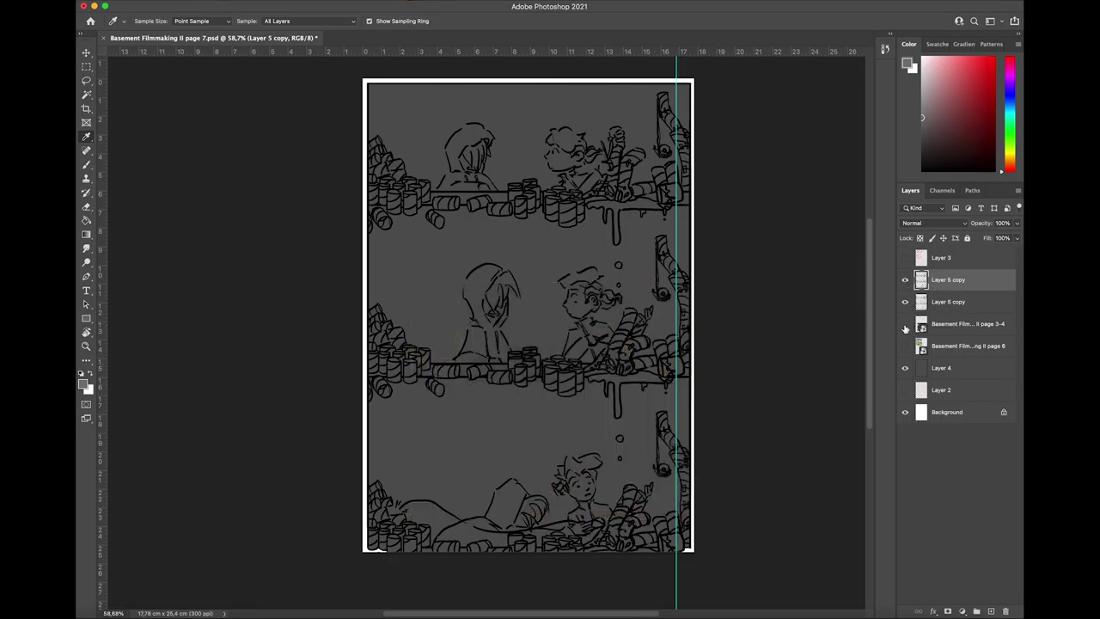
{"action": "key", "text": "g"}
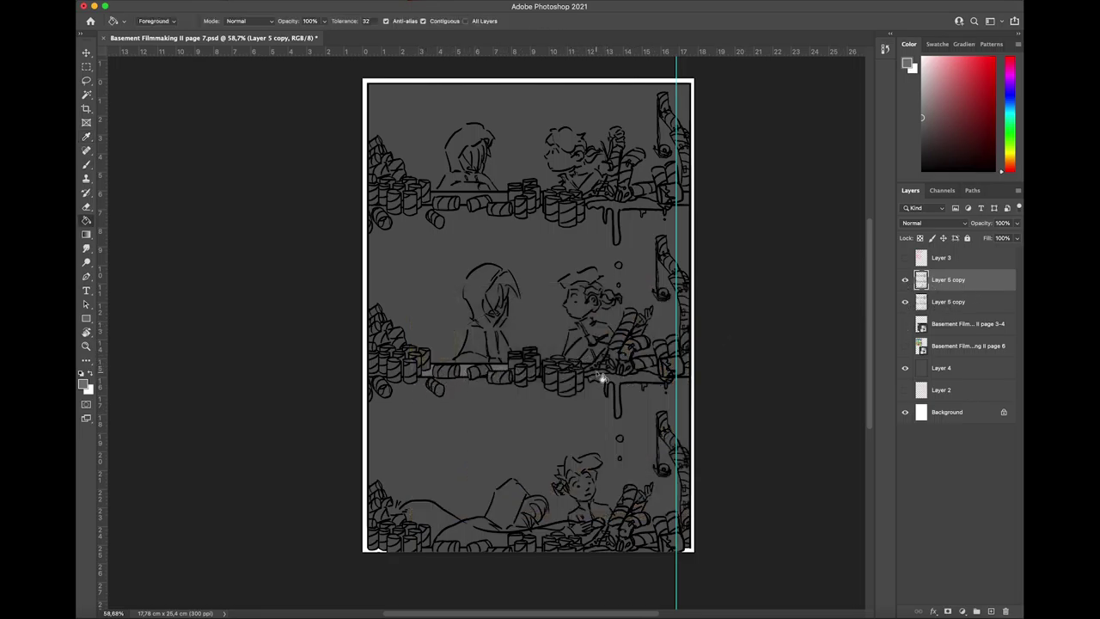
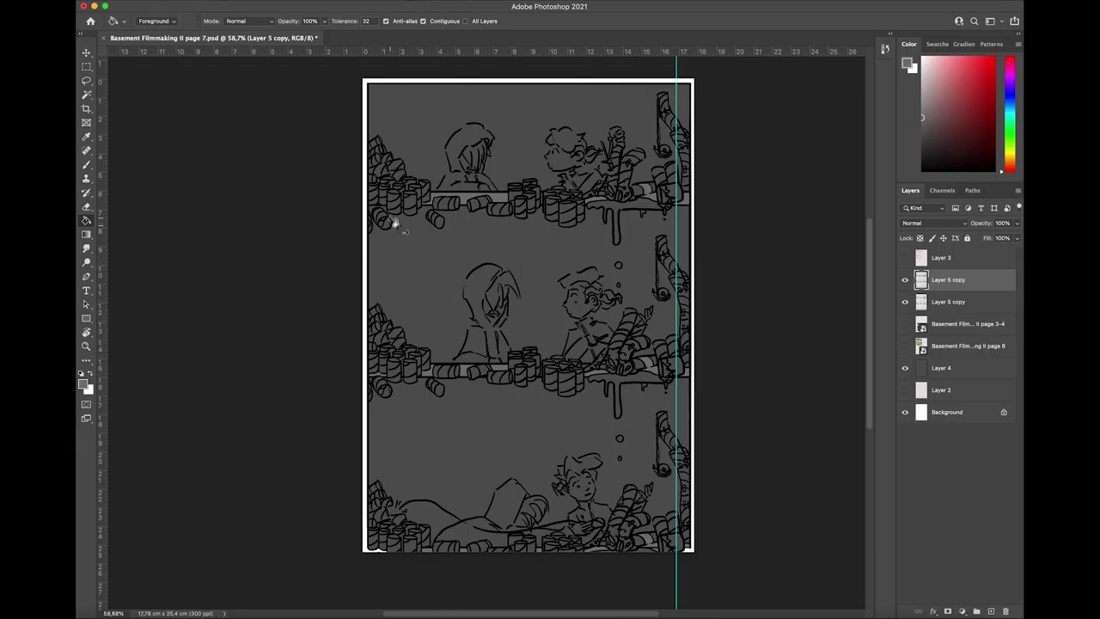
{"action": "key", "text": "b"}
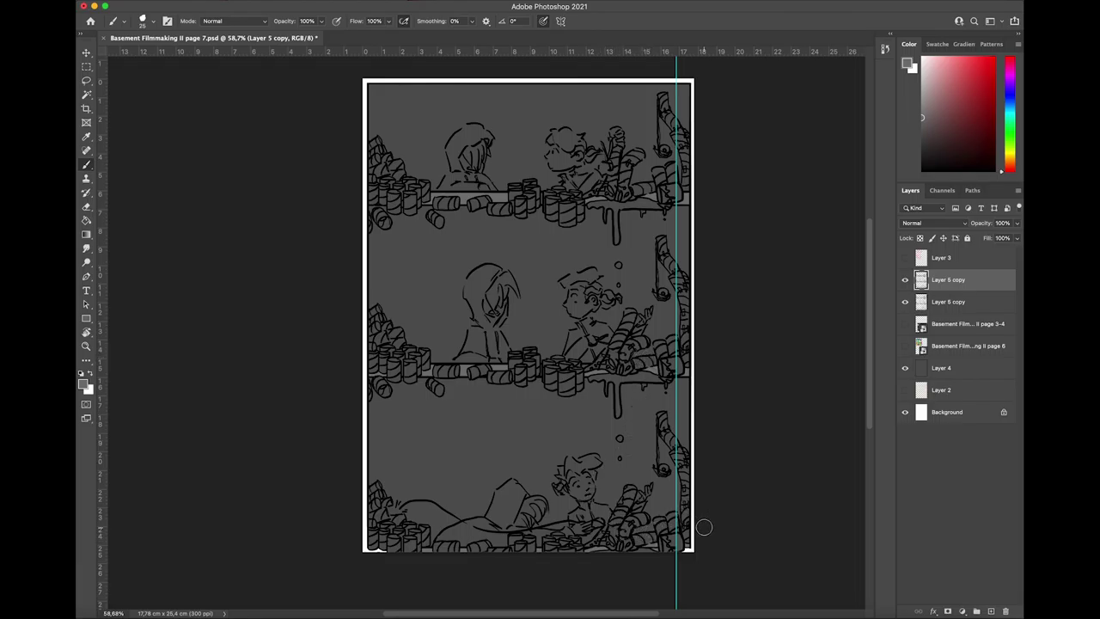
Step: Sample the tan tube color from the page 3-4 reference, hide it, and begin filling the middle panel's leftmost tubes
{"action": "left_click", "coordinate": [905, 324]}
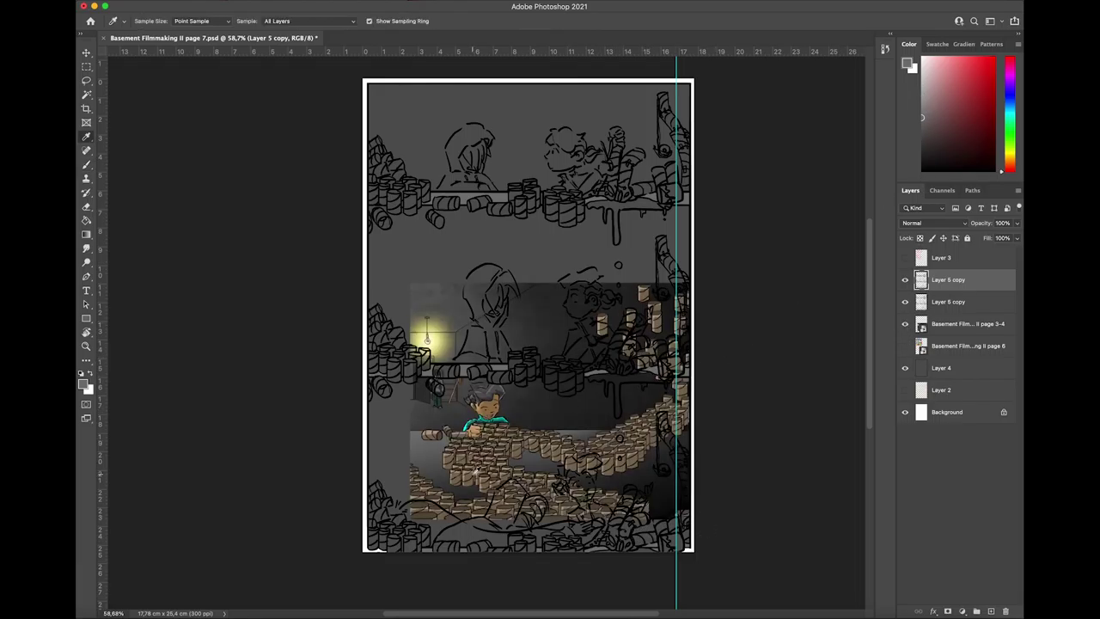
{"action": "left_click", "coordinate": [430, 431], "text": "alt"}
{"action": "left_click", "coordinate": [905, 324]}
{"action": "key", "text": "g"}
{"action": "left_click", "coordinate": [395, 372]}
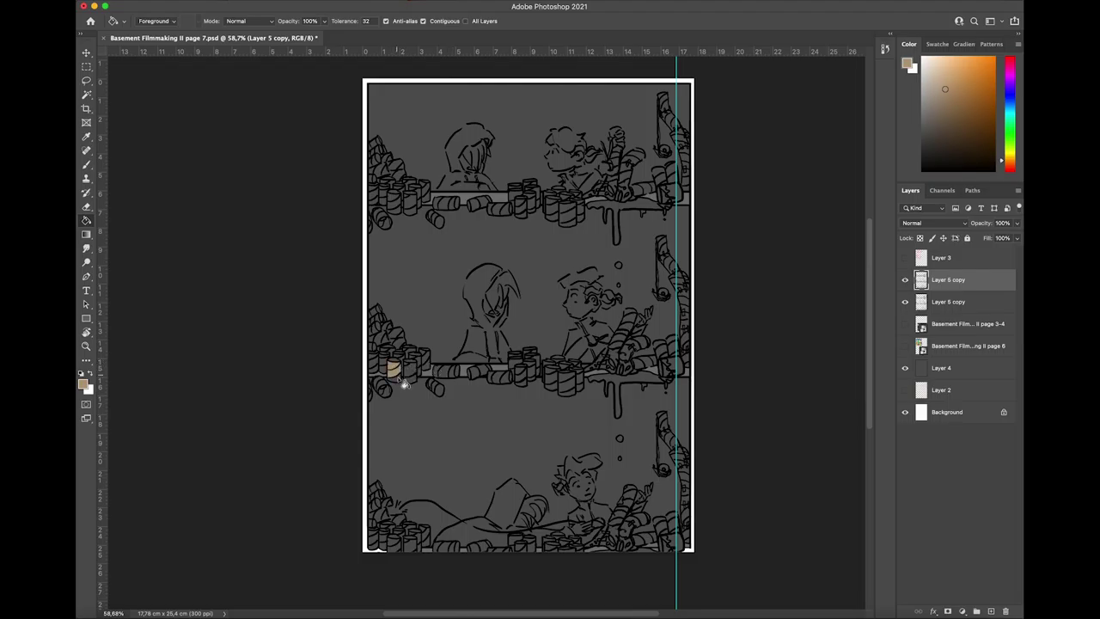
{"action": "left_click", "coordinate": [413, 374]}
{"action": "key", "text": "super+z"}
{"action": "left_click", "coordinate": [387, 391]}
{"action": "left_click", "coordinate": [380, 385]}
Step: Fill the standing tubes at the left end of the middle panel's table with tan
{"action": "scroll", "coordinate": [388, 381], "scroll_direction": "up", "scroll_amount": 5}
{"action": "left_click", "coordinate": [272, 391]}
{"action": "left_click", "coordinate": [295, 392]}
{"action": "left_click", "coordinate": [330, 376]}
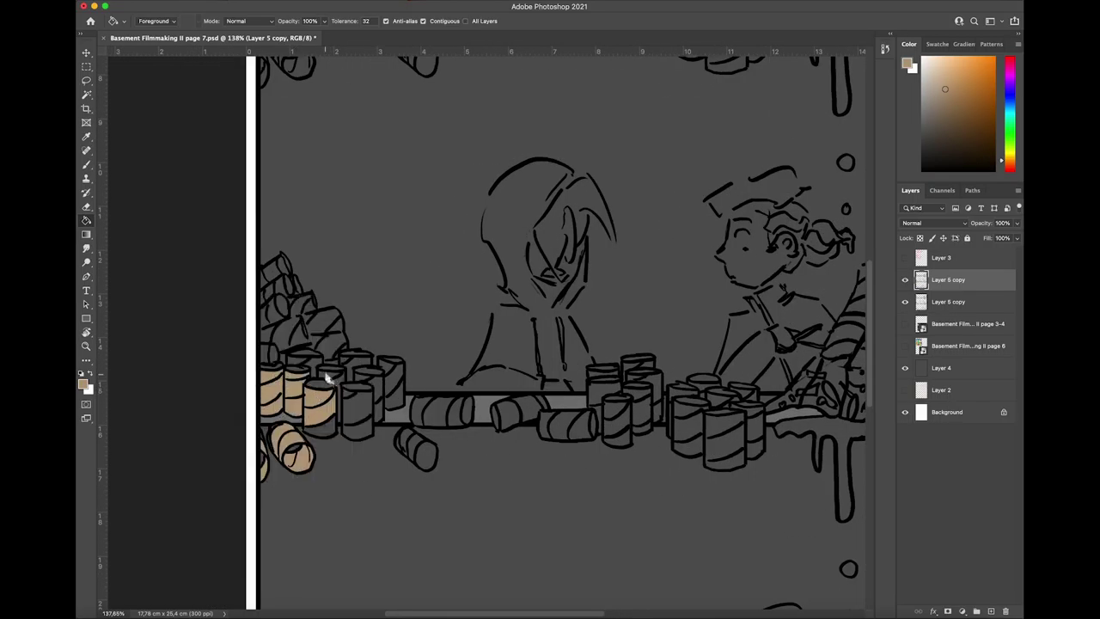
{"action": "left_click", "coordinate": [357, 413]}
{"action": "left_click", "coordinate": [369, 386]}
{"action": "left_click", "coordinate": [392, 375]}
{"action": "left_click", "coordinate": [357, 363]}
Step: Fill the heap of piled tubes behind the leftmost standing tubes in the middle panel with tan
{"action": "left_click", "coordinate": [325, 347]}
{"action": "left_click", "coordinate": [318, 333]}
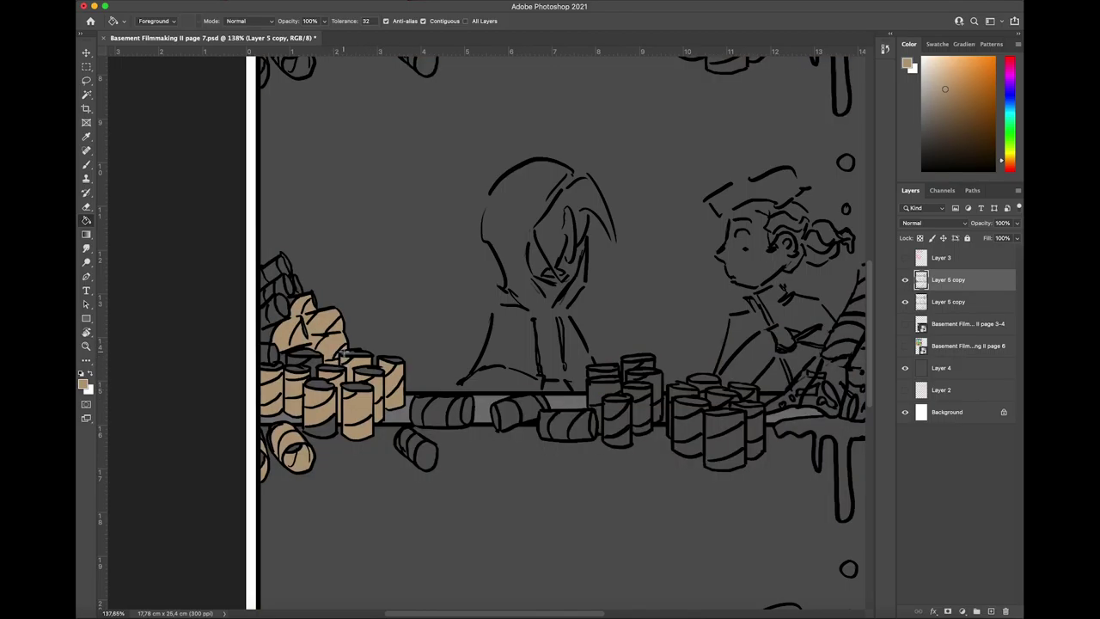
{"action": "left_click", "coordinate": [273, 320]}
{"action": "left_click", "coordinate": [285, 294]}
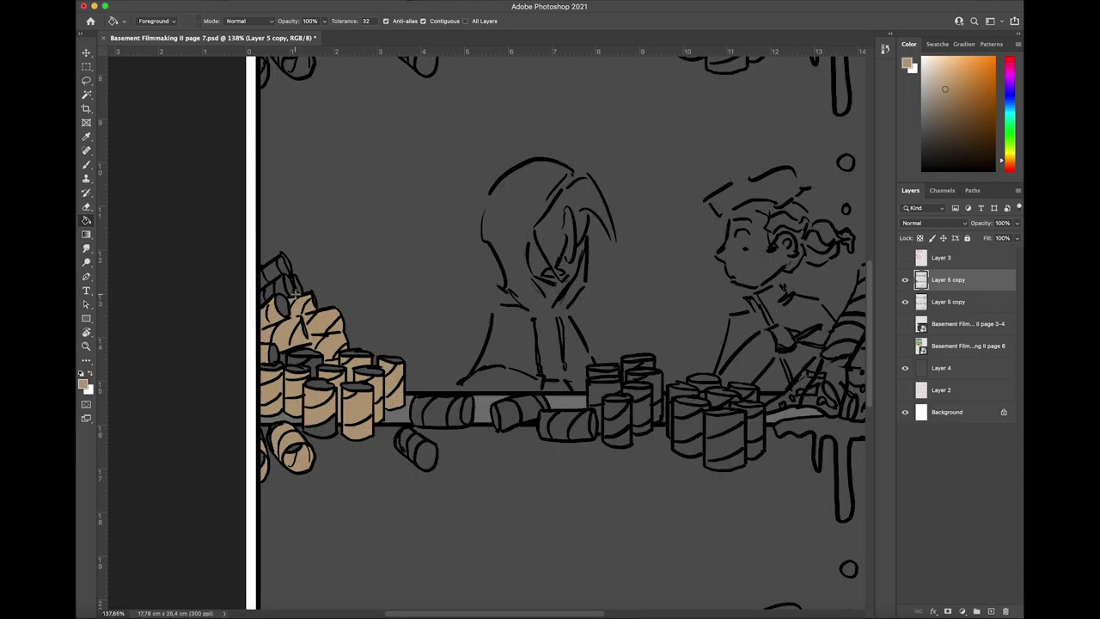
{"action": "left_click", "coordinate": [268, 292]}
{"action": "left_click", "coordinate": [271, 274]}
{"action": "left_click", "coordinate": [285, 265]}
Step: Fill the falling tube and the tubes lying along the middle panel's table edge with tan
{"action": "scroll", "coordinate": [269, 462], "scroll_direction": "up", "scroll_amount": 5}
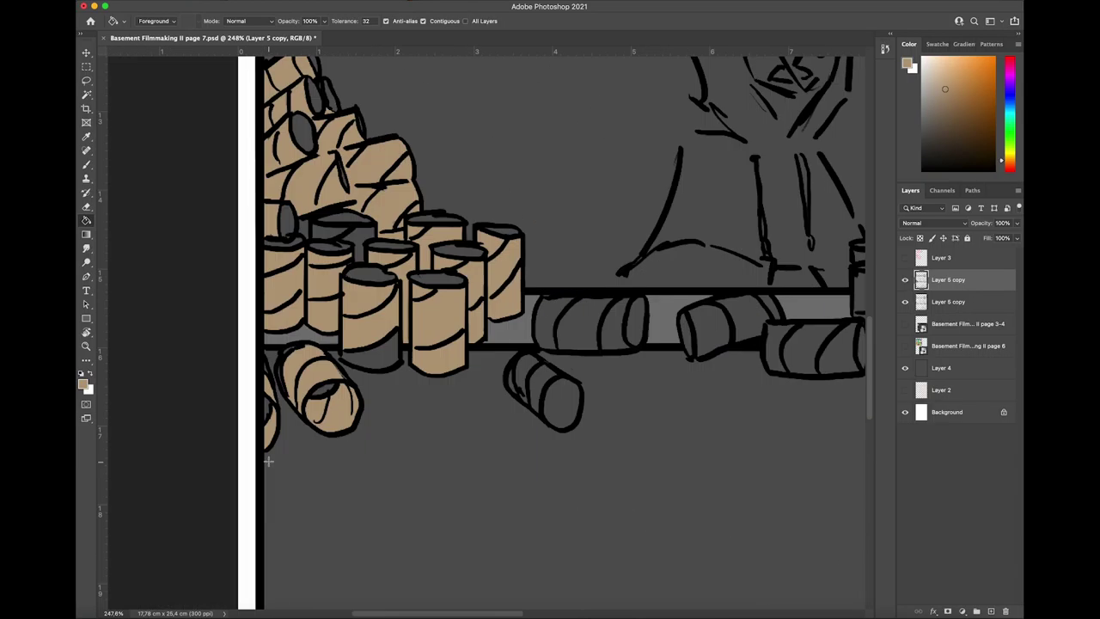
{"action": "scroll", "coordinate": [267, 370], "scroll_direction": "right", "scroll_amount": 5}
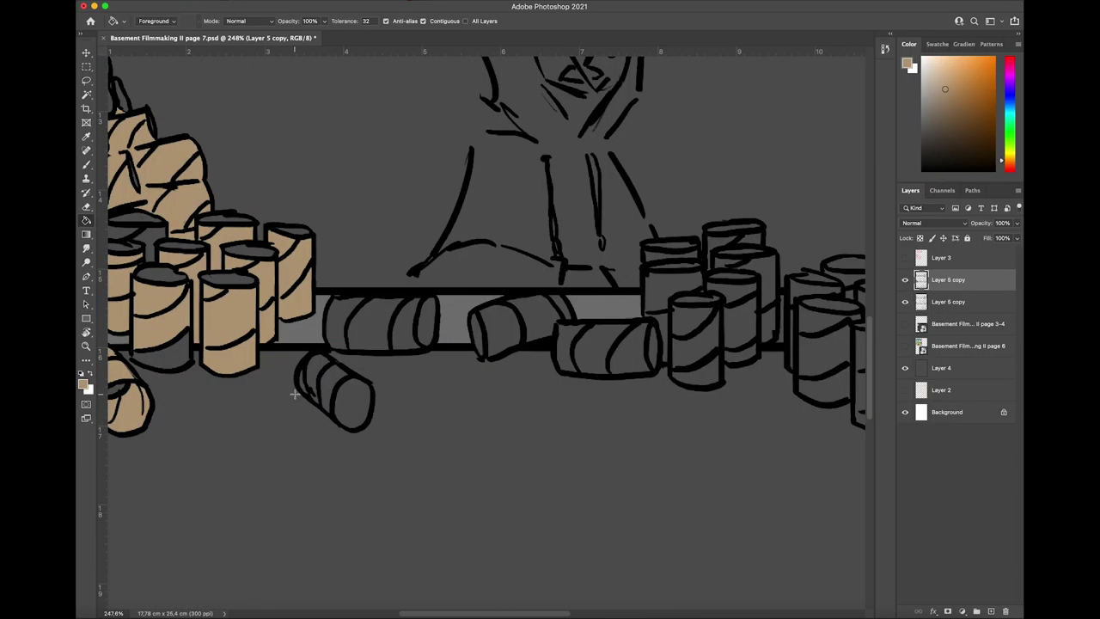
{"action": "left_click", "coordinate": [333, 394]}
{"action": "left_click", "coordinate": [345, 325]}
{"action": "left_click", "coordinate": [382, 325]}
{"action": "left_click", "coordinate": [516, 318]}
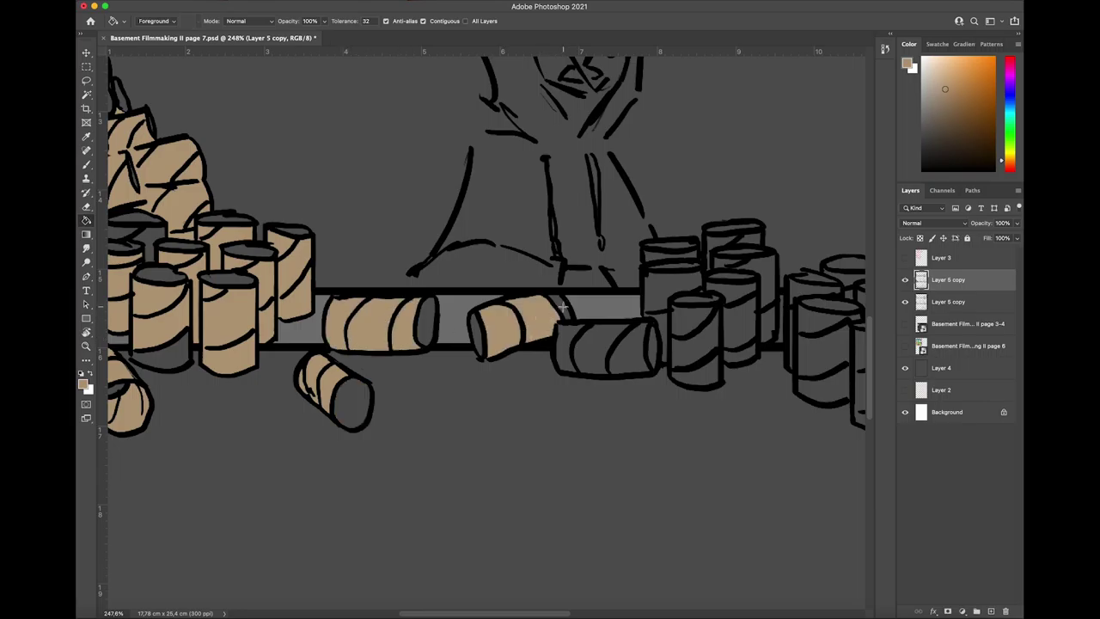
{"action": "left_click", "coordinate": [569, 346]}
{"action": "left_click", "coordinate": [619, 348]}
Step: Fill the cluster of standing tubes just right of the hooded figure in the middle panel with tan
{"action": "left_click", "coordinate": [672, 318]}
{"action": "left_click", "coordinate": [692, 339]}
{"action": "left_click", "coordinate": [739, 326]}
{"action": "left_click", "coordinate": [726, 283]}
{"action": "left_click", "coordinate": [770, 275]}
{"action": "left_click", "coordinate": [768, 313]}
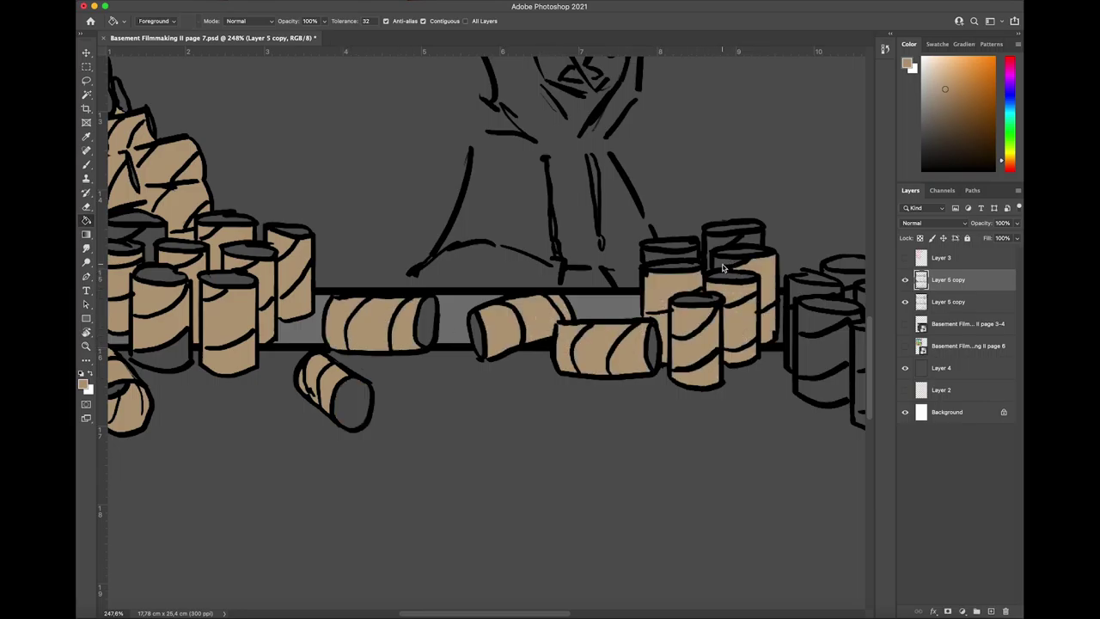
{"action": "left_click", "coordinate": [727, 265]}
{"action": "left_click", "coordinate": [722, 248]}
{"action": "left_click", "coordinate": [749, 243]}
{"action": "left_click", "coordinate": [662, 256]}
Step: Fill the cluster of standing tubes in front of the ponytailed character in the middle panel with tan
{"action": "scroll", "coordinate": [662, 258], "scroll_direction": "right", "scroll_amount": 12}
{"action": "left_click", "coordinate": [336, 324]}
{"action": "left_click", "coordinate": [399, 314]}
{"action": "left_click", "coordinate": [398, 287]}
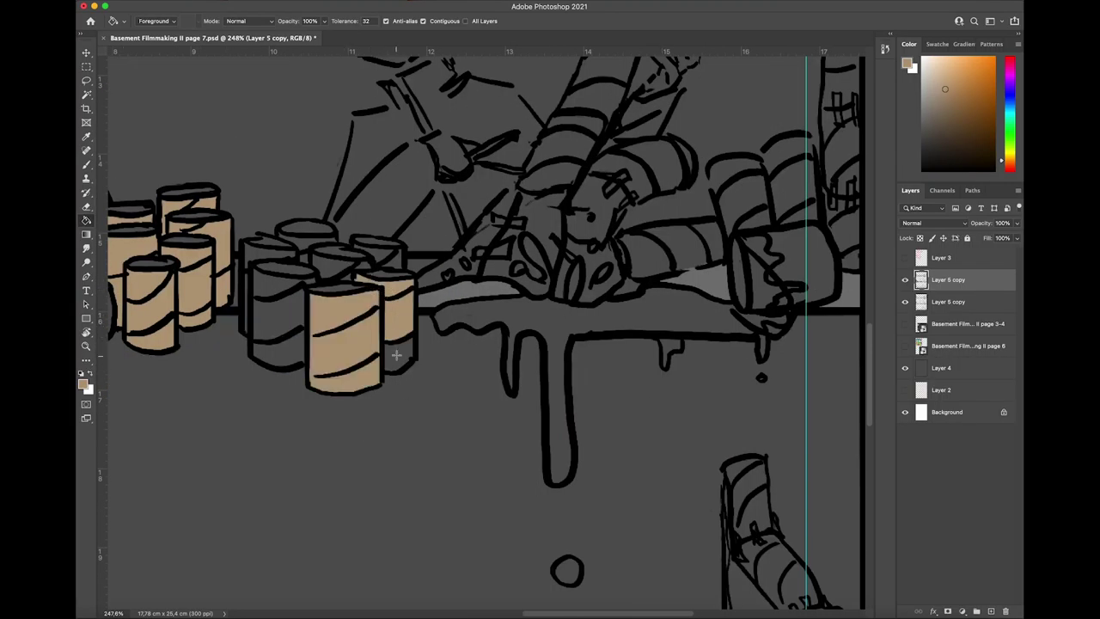
{"action": "left_click", "coordinate": [397, 356]}
{"action": "left_click", "coordinate": [380, 254]}
{"action": "left_click", "coordinate": [359, 273]}
{"action": "left_click", "coordinate": [334, 263]}
{"action": "left_click", "coordinate": [304, 241]}
{"action": "left_click", "coordinate": [264, 257]}
{"action": "left_click", "coordinate": [283, 311]}
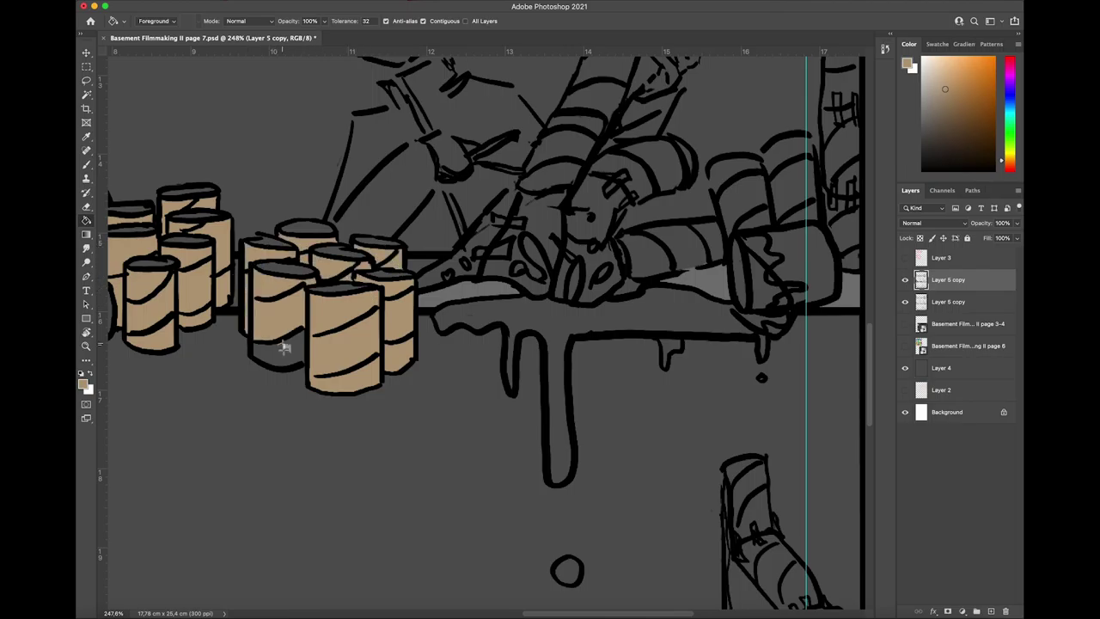
{"action": "left_click", "coordinate": [284, 347]}
Step: Fill the closed sections of the tubes behind the large tube near the middle panel's right border, undoing fills that spill
{"action": "scroll", "coordinate": [284, 345], "scroll_direction": "right", "scroll_amount": 10}
{"action": "left_click", "coordinate": [261, 267]}
{"action": "key", "text": "super+z"}
{"action": "left_click", "coordinate": [337, 221]}
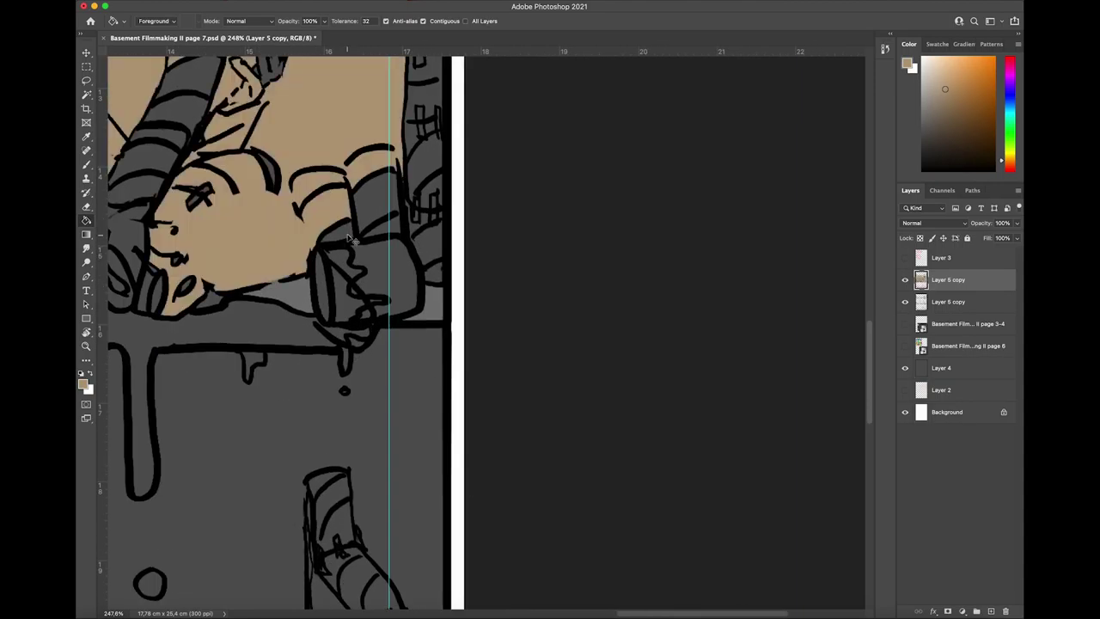
{"action": "key", "text": "super+z"}
{"action": "left_click", "coordinate": [335, 232]}
{"action": "left_click", "coordinate": [376, 205]}
Step: Fill the sections of the tall taped tube column along the middle panel's right border with tan
{"action": "left_click", "coordinate": [426, 165]}
{"action": "left_click", "coordinate": [427, 204]}
{"action": "left_click", "coordinate": [432, 210]}
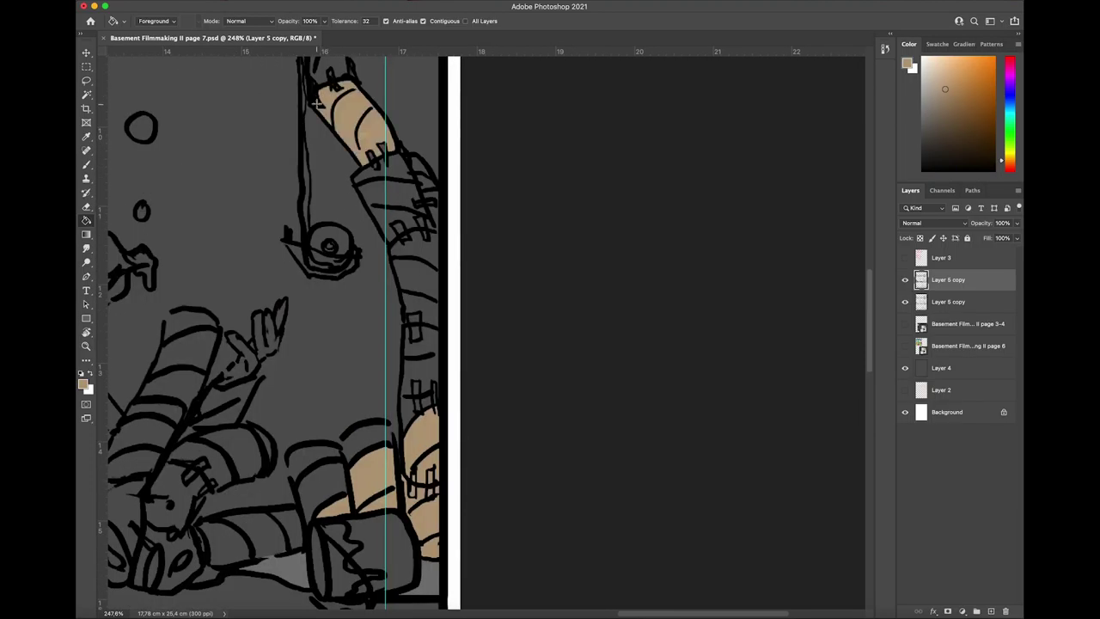
{"action": "key", "text": "super+z"}
{"action": "left_click", "coordinate": [426, 178]}
{"action": "left_click", "coordinate": [434, 211]}
{"action": "left_click", "coordinate": [420, 221]}
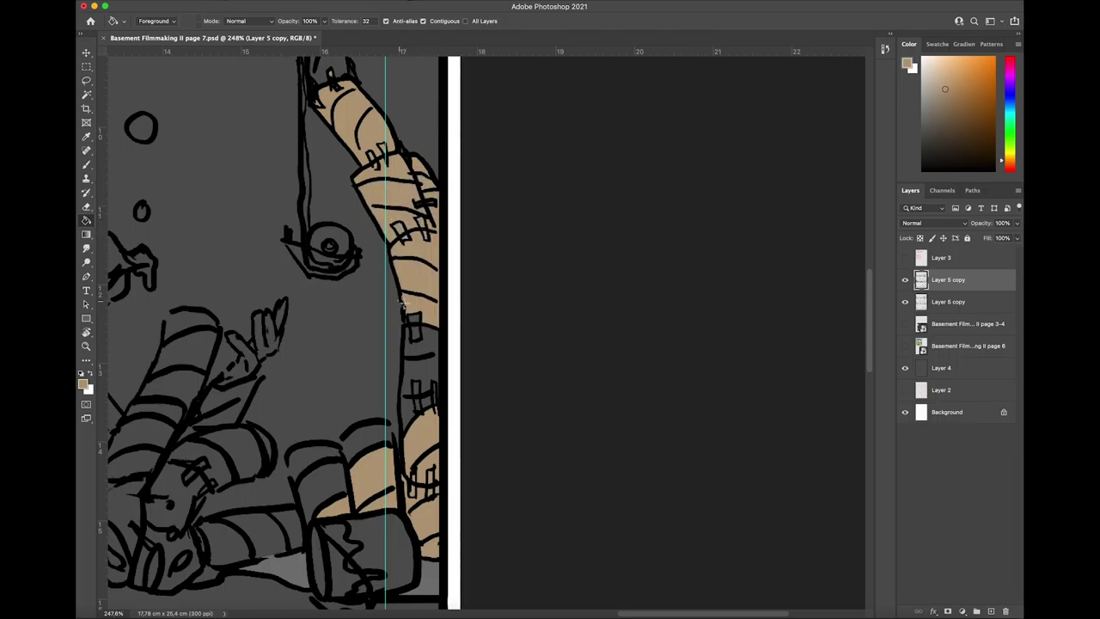
{"action": "left_click", "coordinate": [423, 348]}
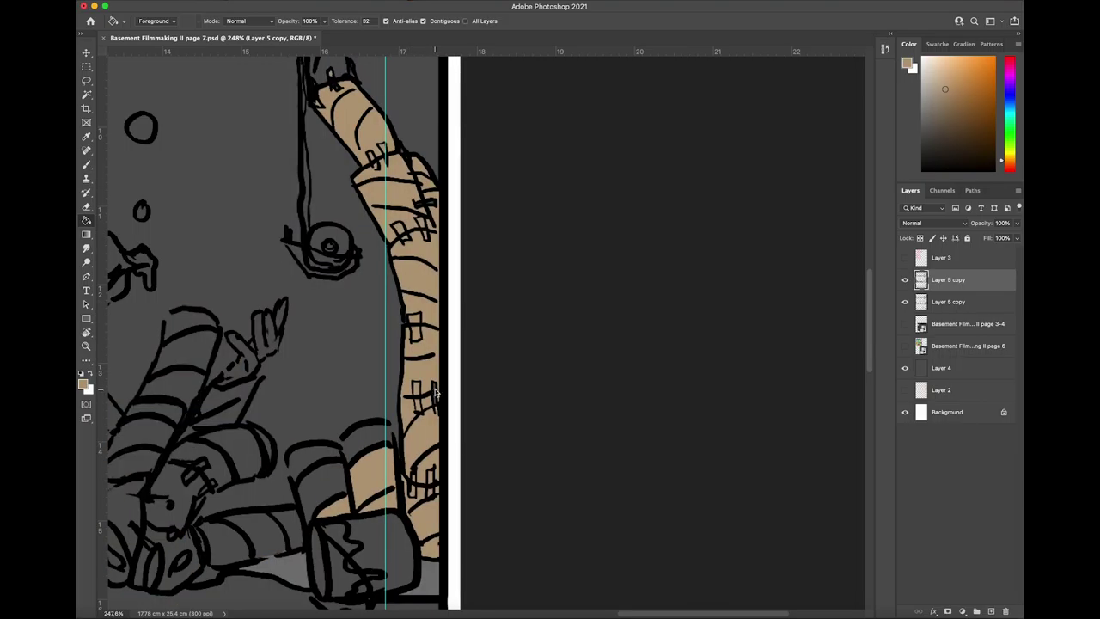
{"action": "left_click", "coordinate": [437, 324]}
{"action": "key", "text": "super+z"}
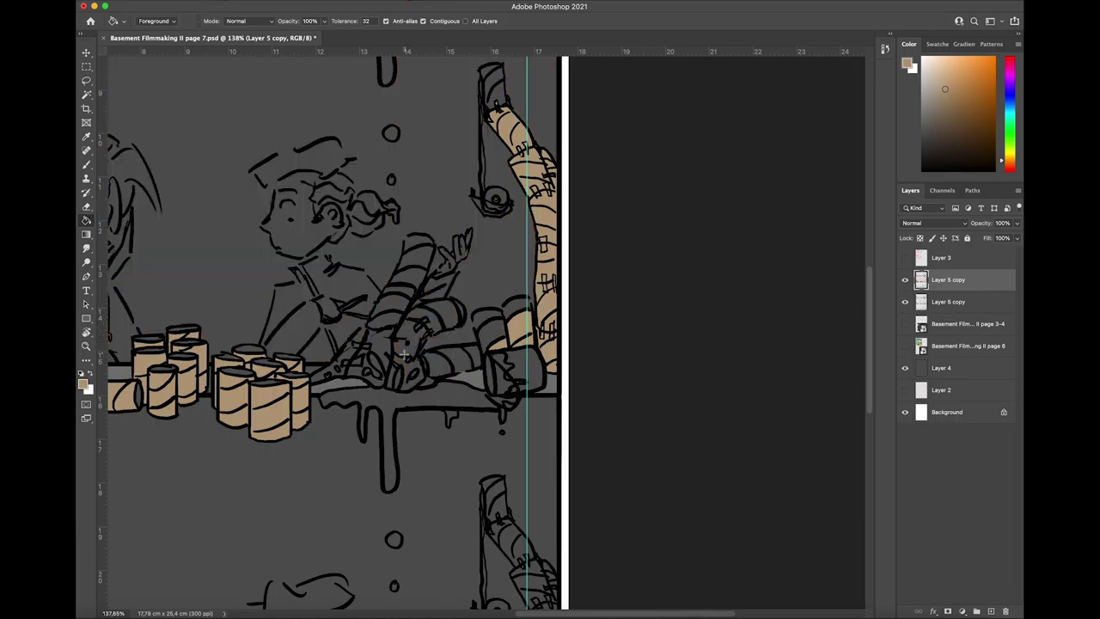
Step: Fill the bands of the slanted raised tube beside the ponytailed character in the middle panel, undoing fills that spill
{"action": "left_click", "coordinate": [406, 366]}
{"action": "key", "text": "super+z"}
{"action": "left_click", "coordinate": [392, 311]}
{"action": "left_click", "coordinate": [390, 319]}
{"action": "left_click", "coordinate": [373, 341]}
{"action": "left_click", "coordinate": [402, 293]}
{"action": "left_click", "coordinate": [411, 278]}
{"action": "left_click", "coordinate": [416, 253]}
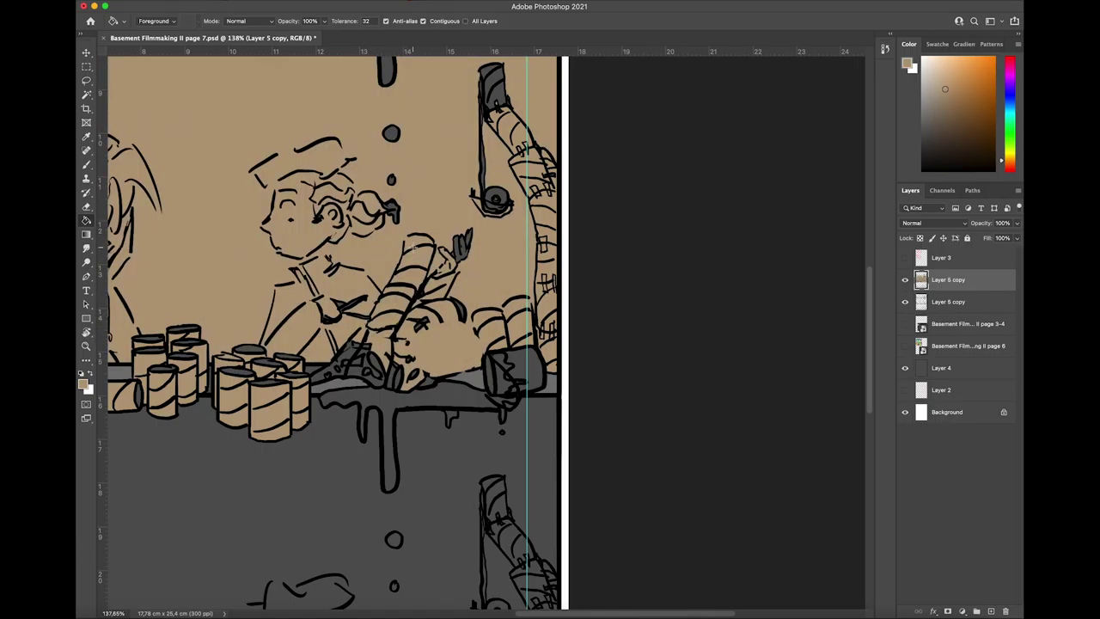
{"action": "key", "text": "super+z"}
Step: Fill the spotted pieces at the base of the middle panel's slanted tube with tan
{"action": "left_click", "coordinate": [357, 373]}
{"action": "left_click", "coordinate": [353, 360]}
{"action": "left_click", "coordinate": [362, 350]}
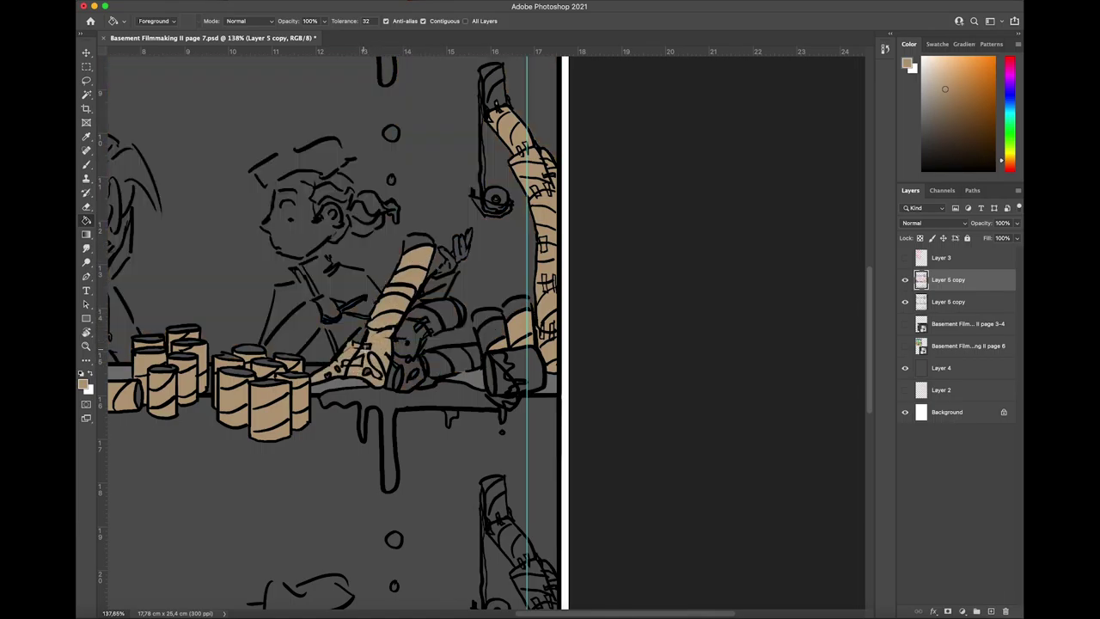
{"action": "left_click", "coordinate": [400, 366]}
{"action": "key", "text": "super+z"}
{"action": "scroll", "coordinate": [404, 372], "scroll_direction": "down", "scroll_amount": 5}
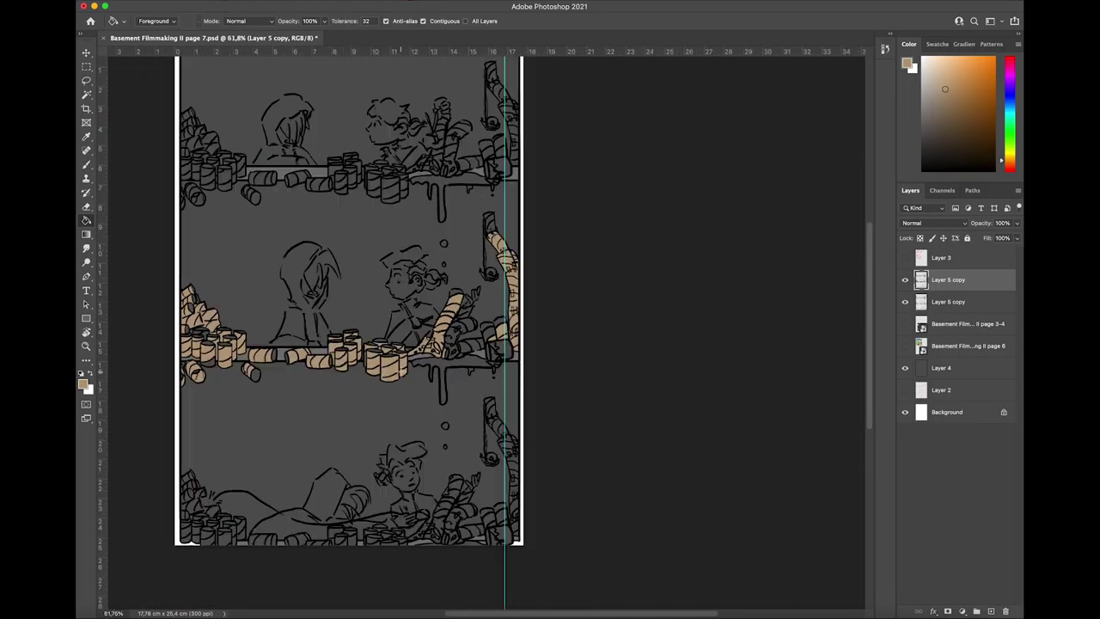
Step: Fill the tall taped tube column along the top panel's right border, including its upper end, with tan
{"action": "scroll", "coordinate": [403, 373], "scroll_direction": "up", "scroll_amount": 6}
{"action": "left_click", "coordinate": [353, 389]}
{"action": "key", "text": "super+z"}
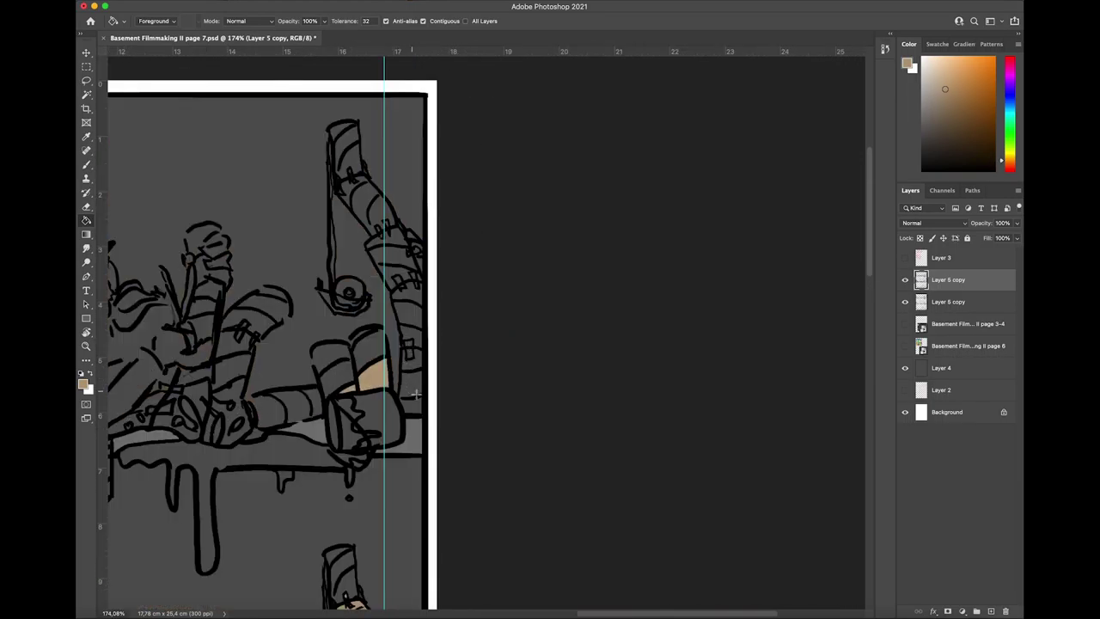
{"action": "left_click", "coordinate": [414, 404]}
{"action": "left_click", "coordinate": [414, 385]}
{"action": "left_click", "coordinate": [413, 363]}
{"action": "left_click", "coordinate": [411, 330]}
{"action": "left_click", "coordinate": [408, 306]}
{"action": "left_click", "coordinate": [391, 257]}
{"action": "left_click", "coordinate": [394, 236]}
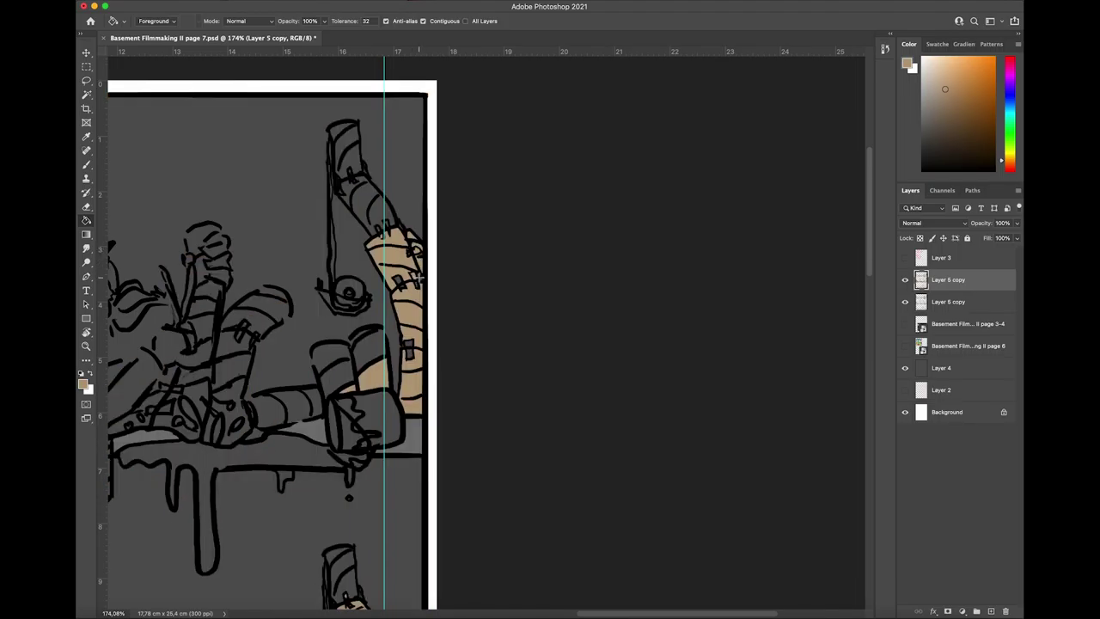
{"action": "left_click", "coordinate": [386, 203]}
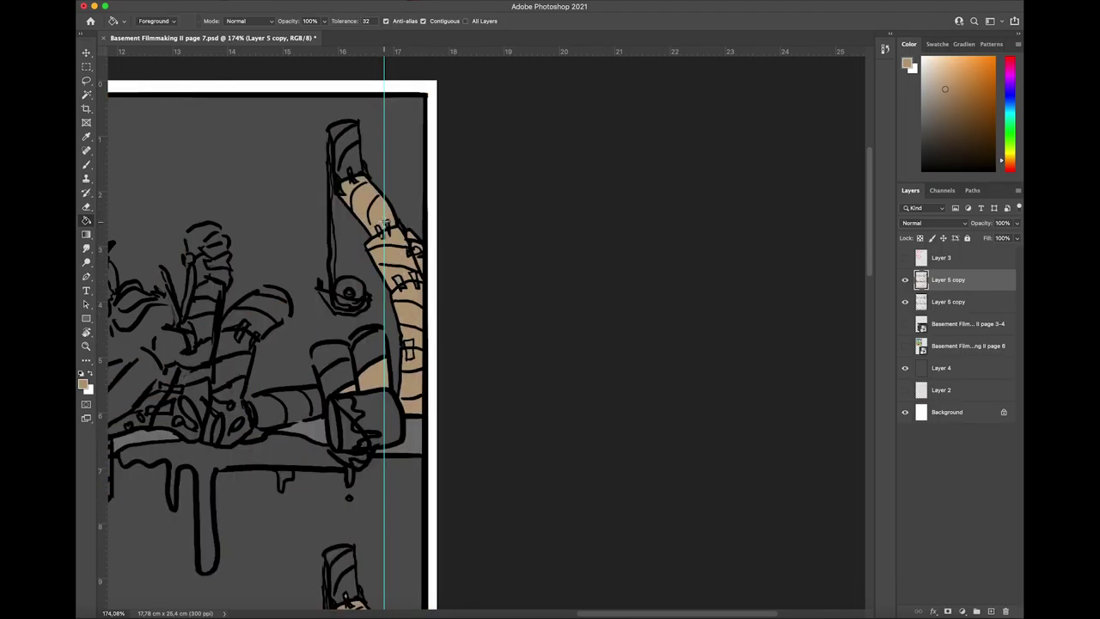
{"action": "left_click", "coordinate": [352, 158]}
Step: Fill the two upright tubes beside the ponytailed character in the top panel with tan, undoing fills that spill
{"action": "scroll", "coordinate": [354, 164], "scroll_direction": "left", "scroll_amount": 4}
{"action": "scroll", "coordinate": [361, 215], "scroll_direction": "down", "scroll_amount": 2}
{"action": "left_click", "coordinate": [364, 255]}
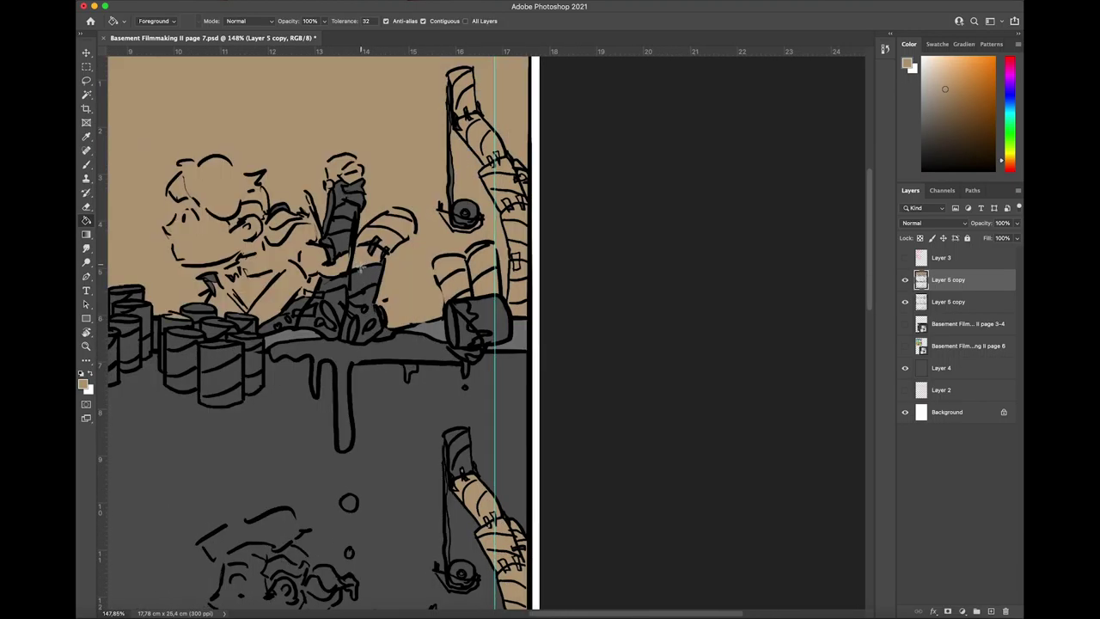
{"action": "key", "text": "ctrl+z"}
{"action": "left_click", "coordinate": [361, 282]}
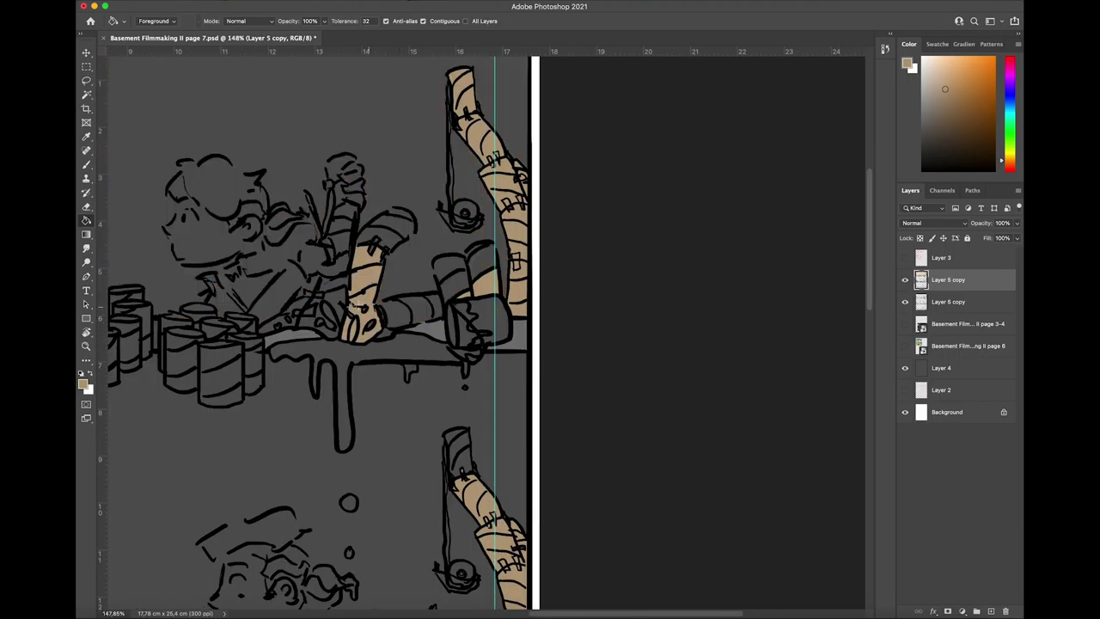
{"action": "left_click", "coordinate": [337, 306]}
{"action": "left_click", "coordinate": [338, 282]}
{"action": "left_click", "coordinate": [341, 250]}
{"action": "key", "text": "ctrl+z"}
{"action": "left_click", "coordinate": [345, 225]}
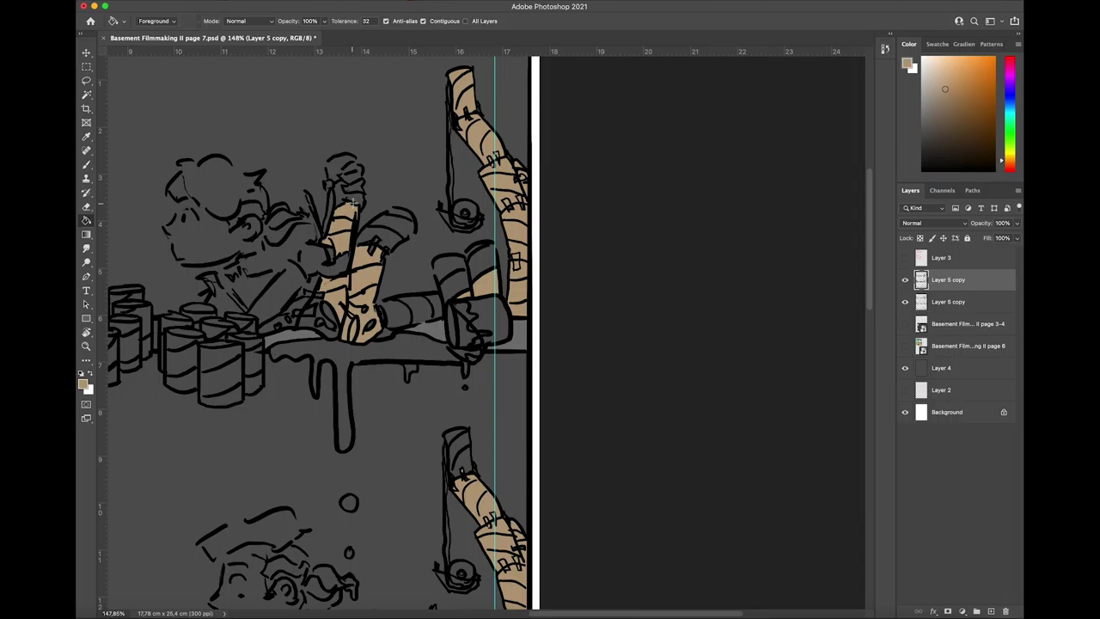
Step: Fill the remaining spotted pieces at the base of the top panel's upright tubes with tan, undoing stray fills
{"action": "left_click", "coordinate": [351, 202]}
{"action": "key", "text": "ctrl+z"}
{"action": "left_click", "coordinate": [340, 198]}
{"action": "key", "text": "ctrl+z"}
{"action": "left_click", "coordinate": [293, 309]}
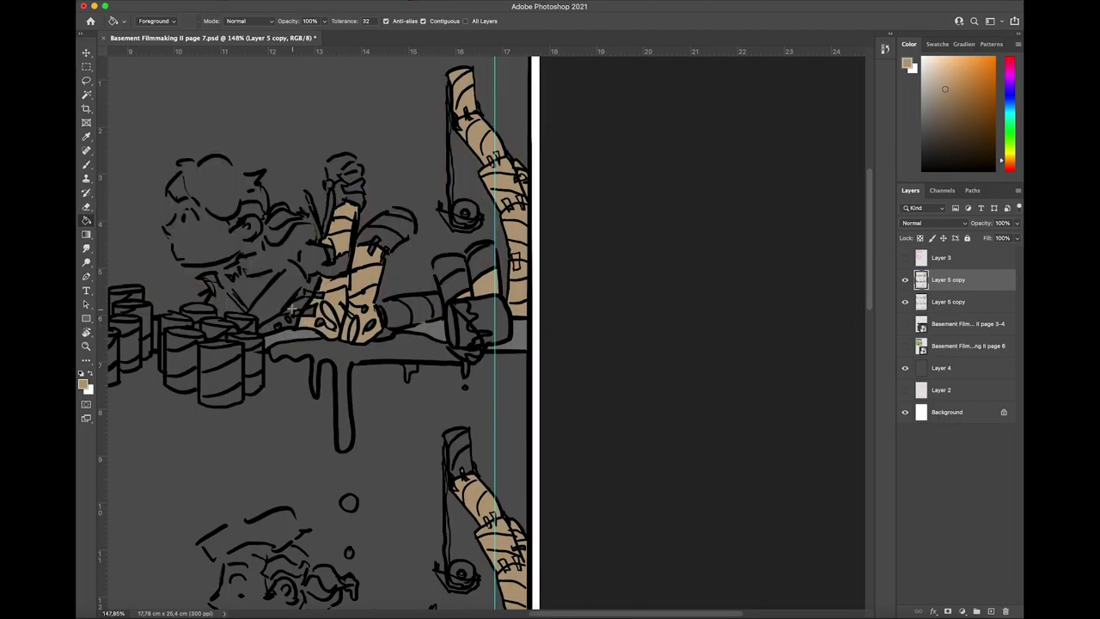
{"action": "left_click", "coordinate": [311, 305]}
{"action": "key", "text": "ctrl+z"}
{"action": "left_click", "coordinate": [320, 296]}
{"action": "key", "text": "ctrl+z"}
{"action": "left_click", "coordinate": [270, 326]}
Step: Sample the tabletop grey from the top panel and fill the table area beside the middle panel's spotted tube base
{"action": "scroll", "coordinate": [270, 326], "scroll_direction": "down", "scroll_amount": 3}
{"action": "scroll", "coordinate": [229, 326], "scroll_direction": "down", "scroll_amount": 2}
{"action": "left_click", "coordinate": [481, 293], "text": "alt"}
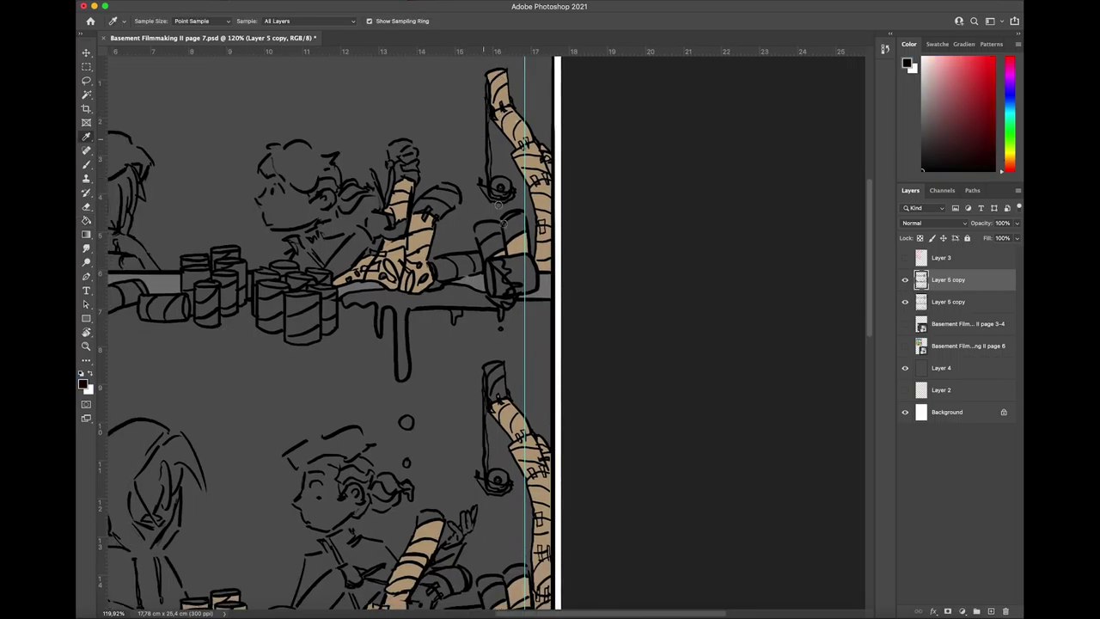
{"action": "left_click", "coordinate": [477, 282]}
{"action": "left_click", "coordinate": [479, 284], "text": "alt"}
{"action": "scroll", "coordinate": [442, 299], "scroll_direction": "down", "scroll_amount": 5}
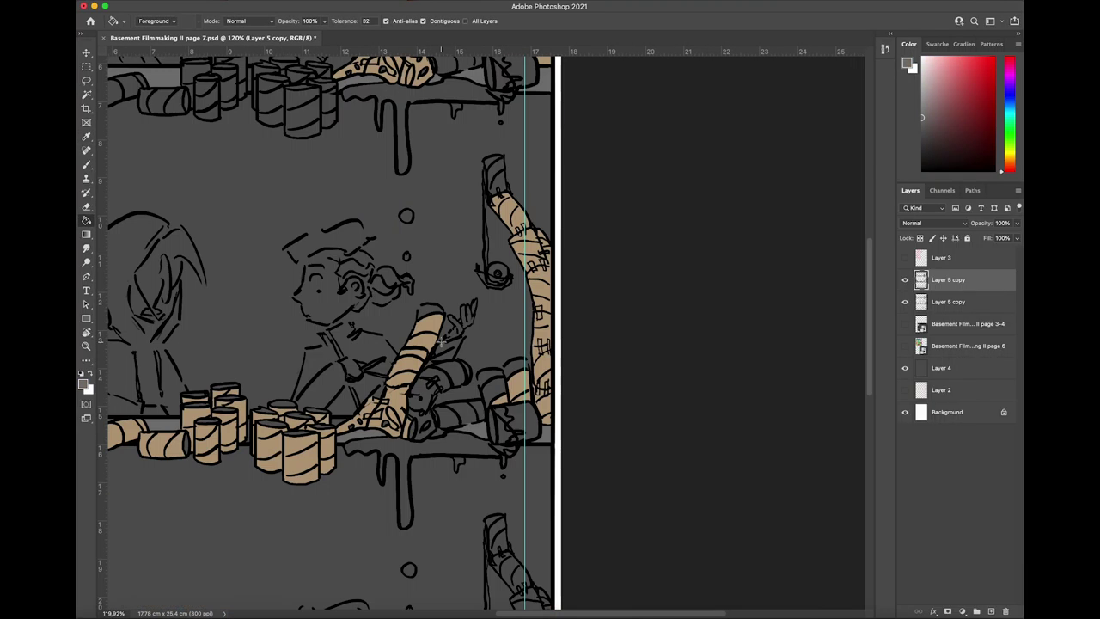
{"action": "left_click", "coordinate": [349, 439]}
{"action": "scroll", "coordinate": [334, 429], "scroll_direction": "down", "scroll_amount": 5}
{"action": "scroll", "coordinate": [332, 430], "scroll_direction": "down", "scroll_amount": 3}
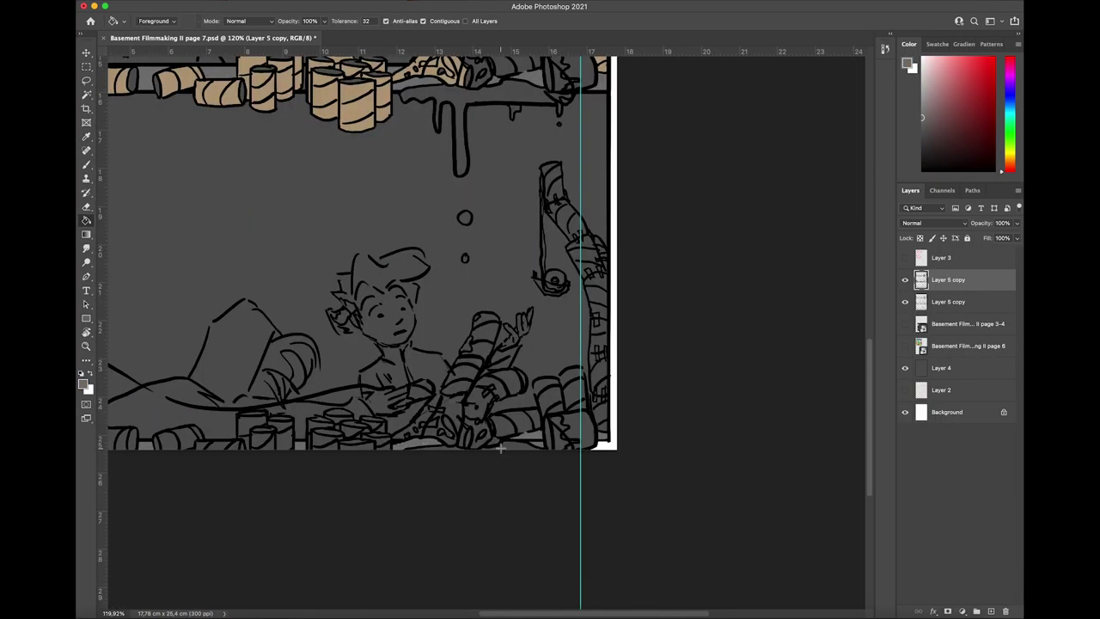
{"action": "scroll", "coordinate": [430, 412], "scroll_direction": "up", "scroll_amount": 3}
{"action": "scroll", "coordinate": [430, 413], "scroll_direction": "left", "scroll_amount": 2}
{"action": "left_click", "coordinate": [948, 305]}
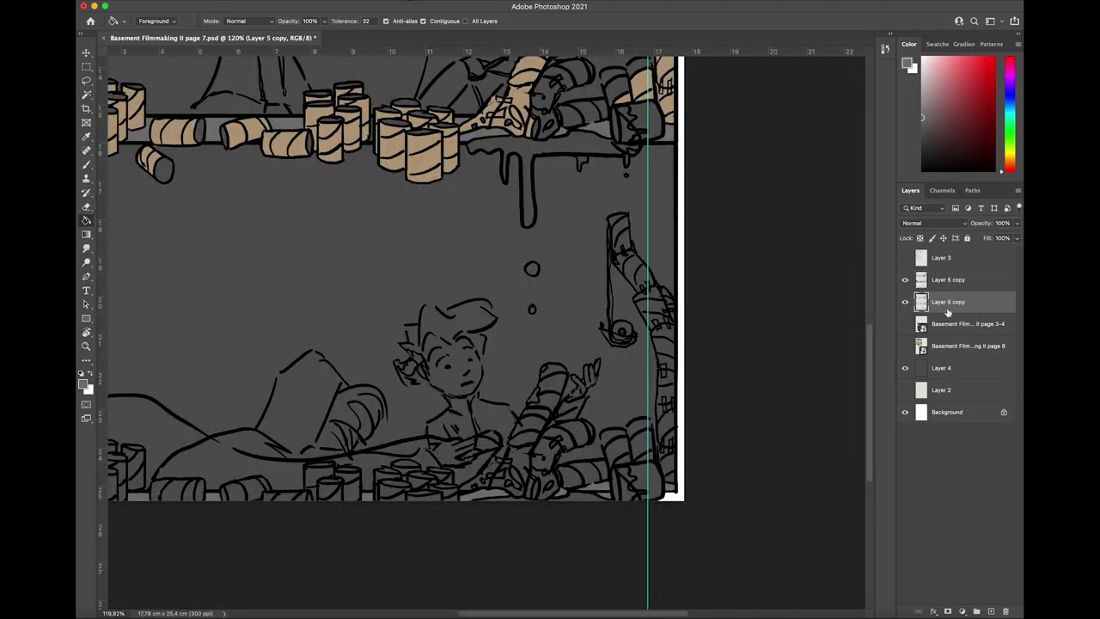
{"action": "left_click", "coordinate": [904, 279]}
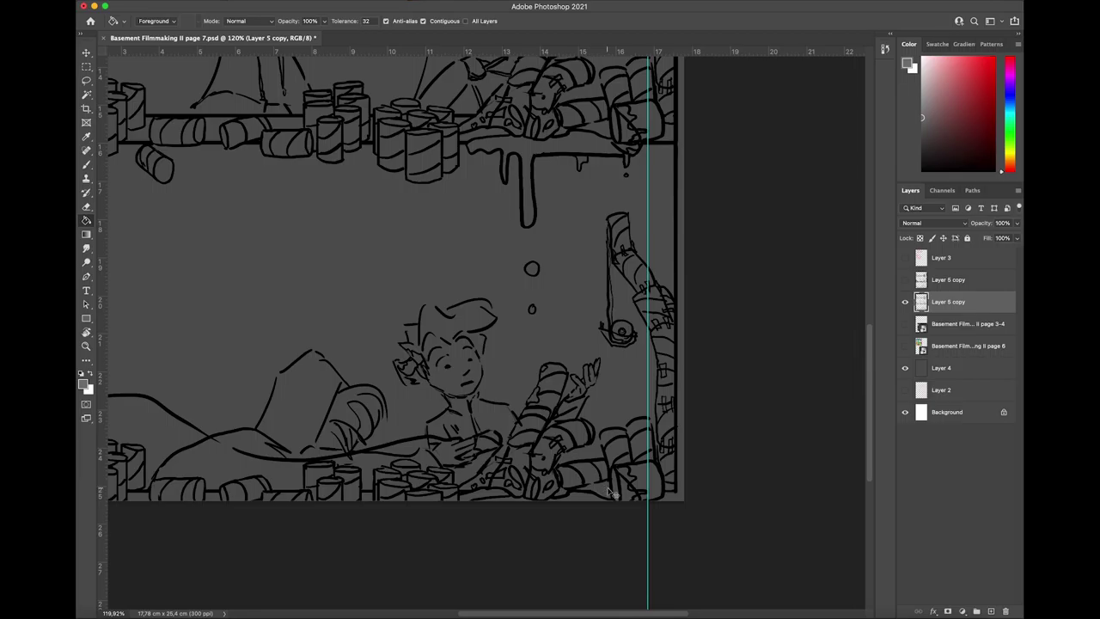
{"action": "key", "text": "super+z"}
{"action": "key", "text": "super+shift+z"}
{"action": "left_click", "coordinate": [905, 281]}
{"action": "left_click", "coordinate": [946, 283]}
Step: Sample tan from the middle panel's tubes and fill the top panel's front-left upright tubes and the loose tubes along the table
{"action": "scroll", "coordinate": [791, 323], "scroll_direction": "down", "scroll_amount": 3}
{"action": "scroll", "coordinate": [791, 324], "scroll_direction": "up", "scroll_amount": 6}
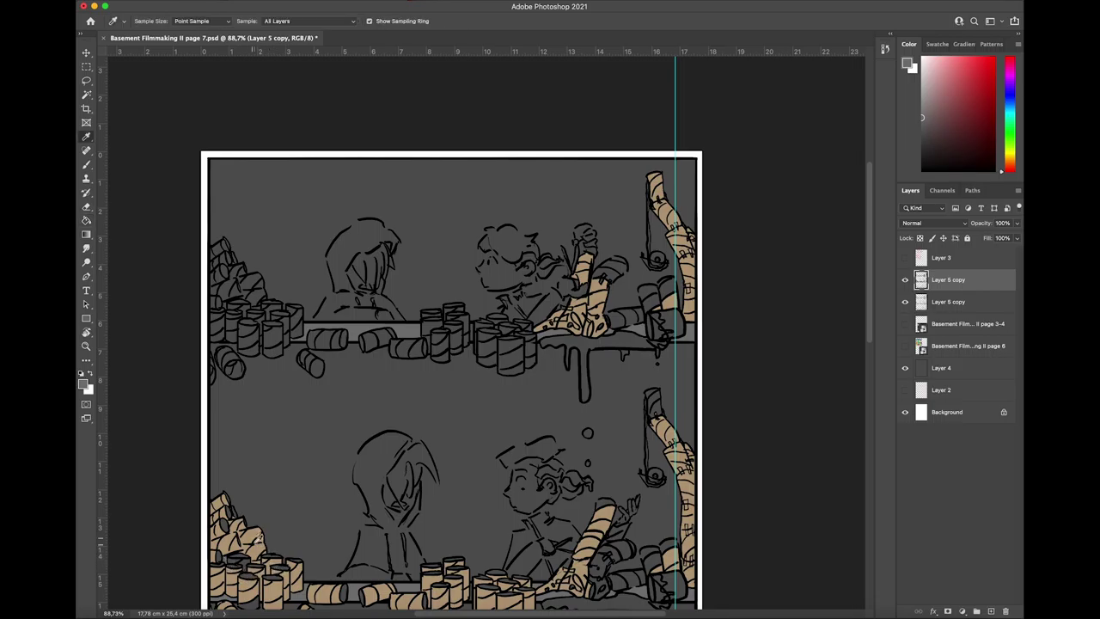
{"action": "left_click", "coordinate": [251, 571], "text": "alt"}
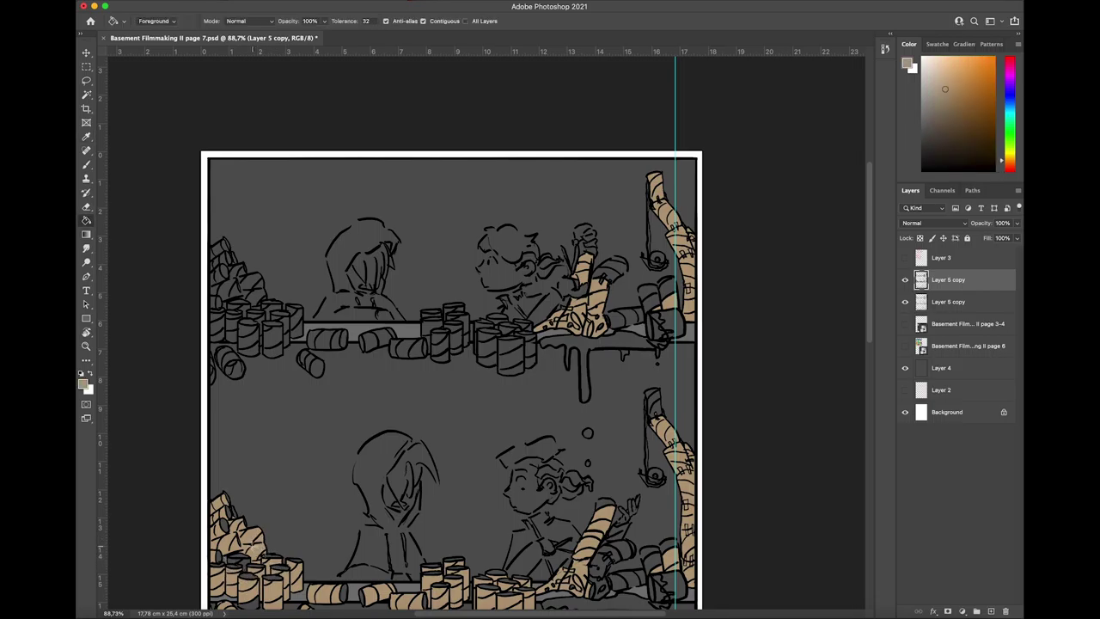
{"action": "left_click", "coordinate": [248, 339]}
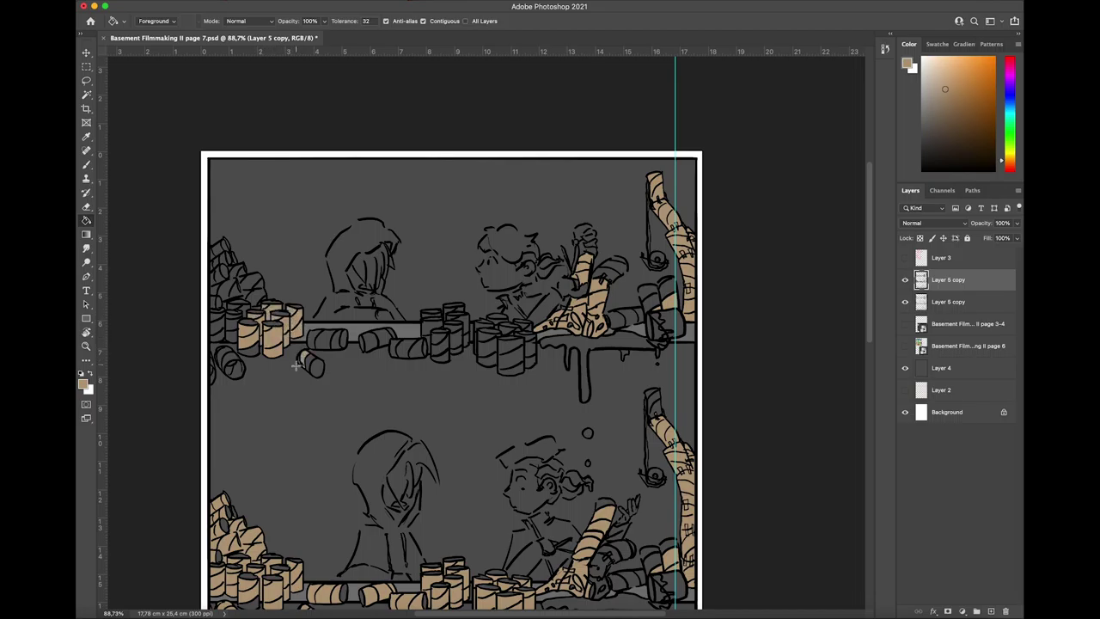
{"action": "left_click", "coordinate": [309, 363]}
{"action": "left_click", "coordinate": [326, 339]}
{"action": "left_click", "coordinate": [369, 342]}
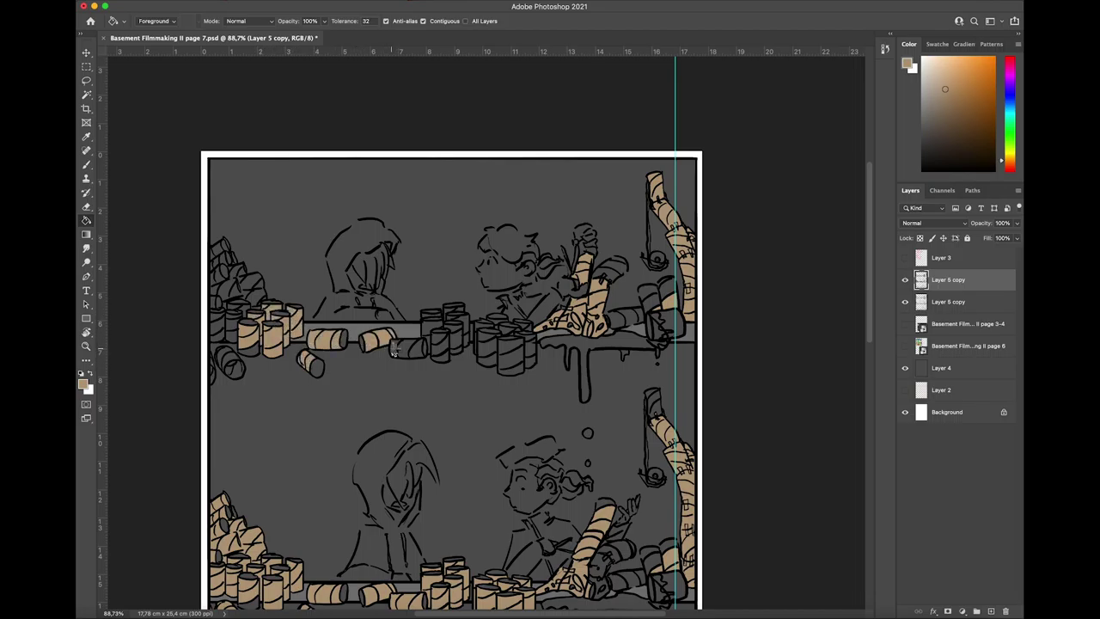
{"action": "left_click", "coordinate": [406, 348]}
Step: Fill the two clusters of short upright tubes in front of the top panel's characters with tan
{"action": "left_click", "coordinate": [430, 339]}
{"action": "left_click", "coordinate": [442, 346]}
{"action": "left_click", "coordinate": [456, 337]}
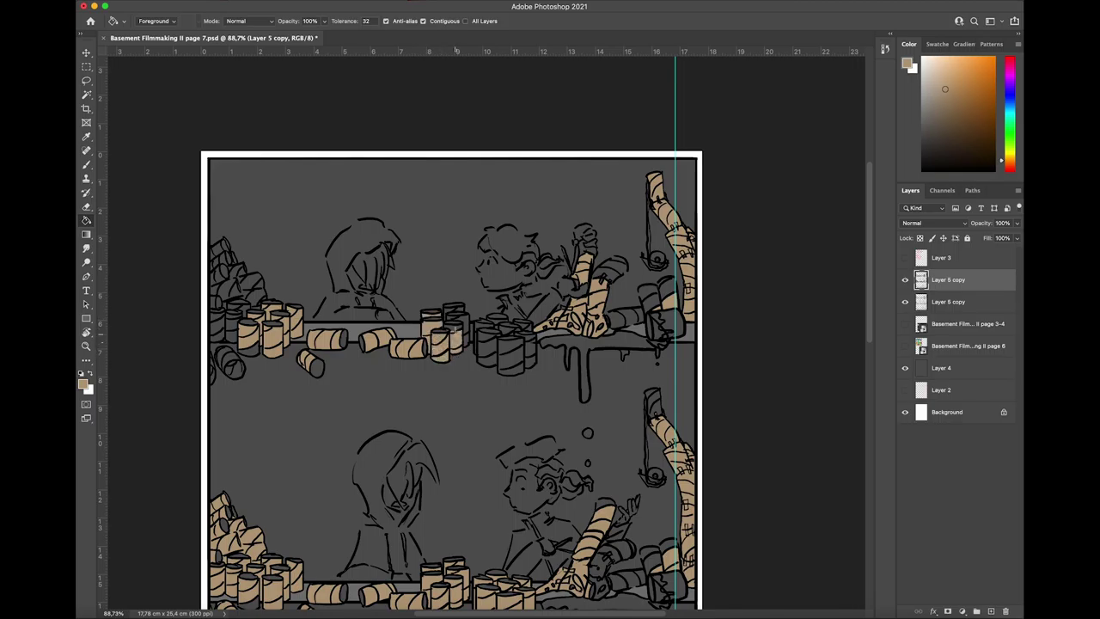
{"action": "left_click", "coordinate": [454, 320]}
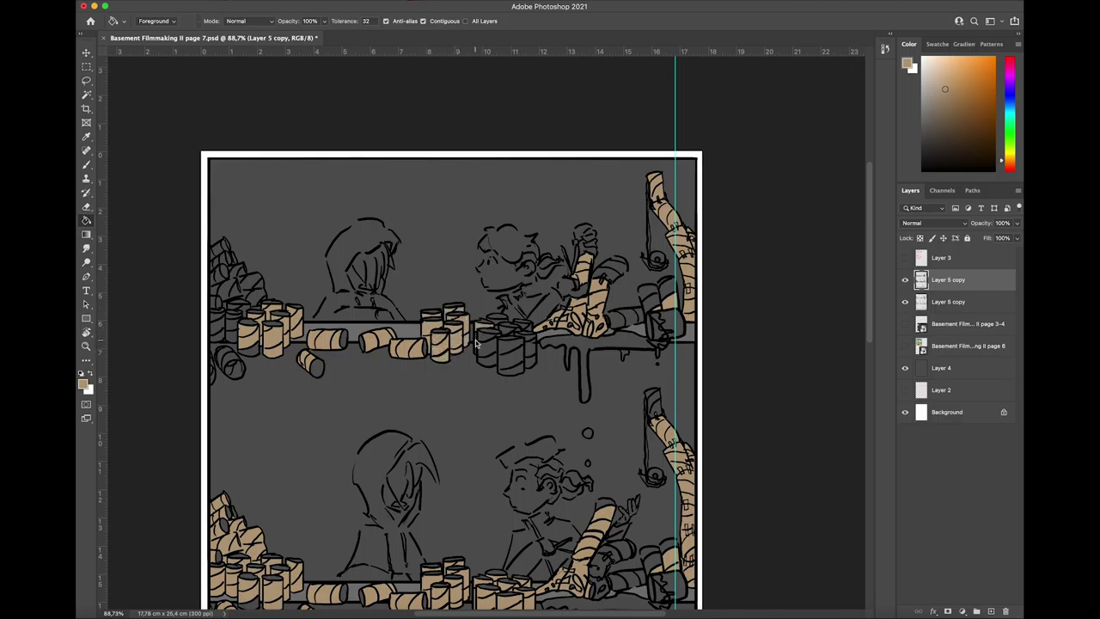
{"action": "left_click", "coordinate": [481, 344]}
{"action": "left_click", "coordinate": [493, 351]}
{"action": "left_click", "coordinate": [510, 358]}
{"action": "left_click", "coordinate": [529, 343]}
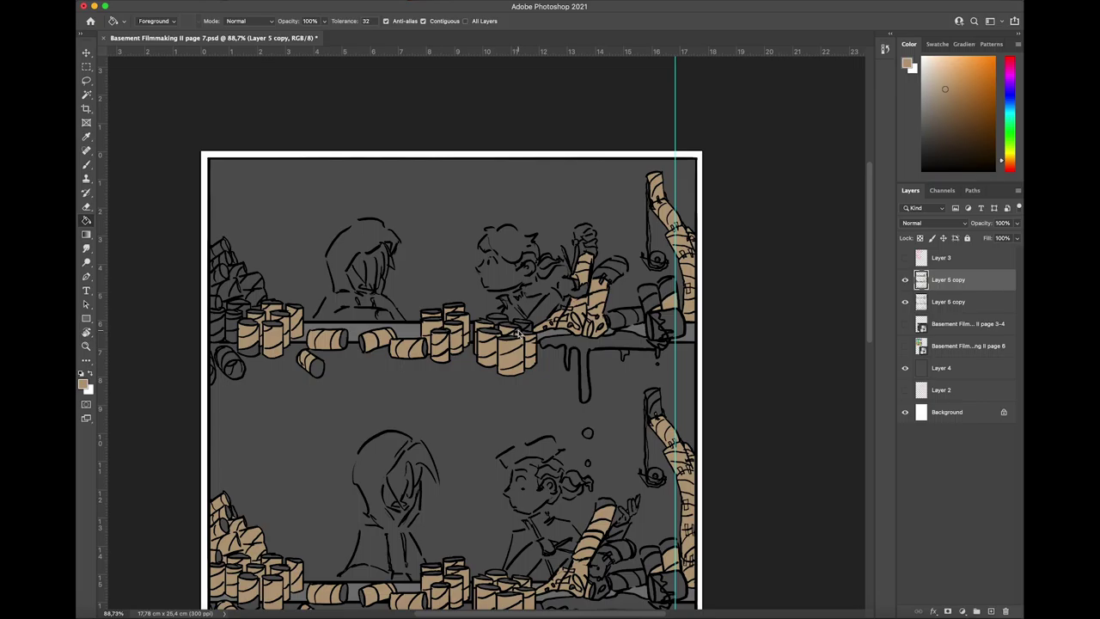
{"action": "scroll", "coordinate": [505, 392], "scroll_direction": "down", "scroll_amount": 3}
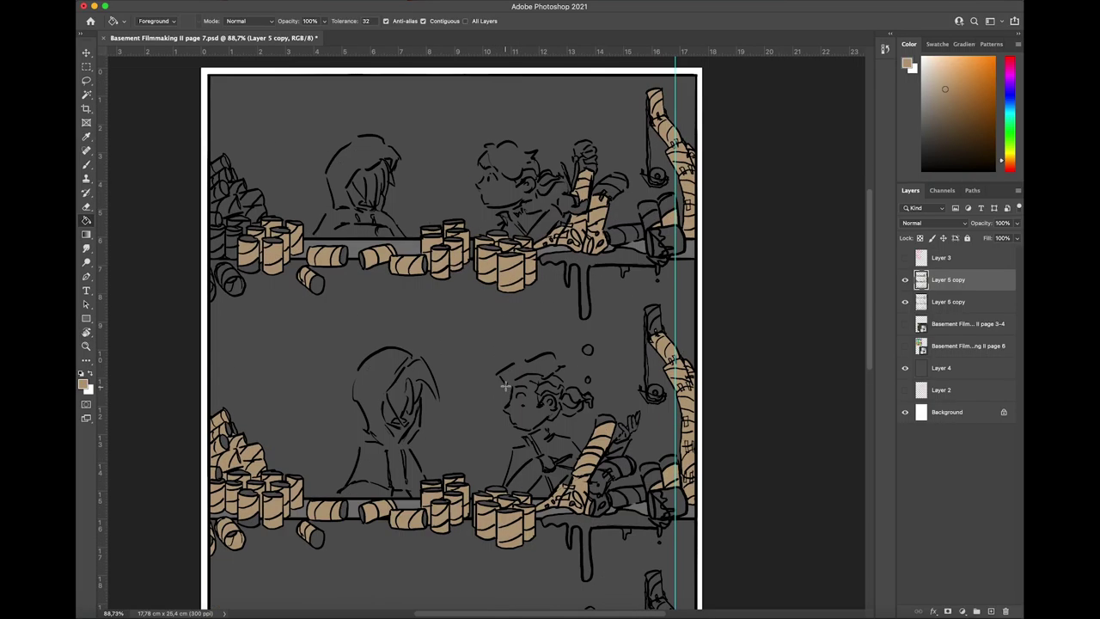
{"action": "left_click", "coordinate": [472, 254], "text": "alt"}
{"action": "scroll", "coordinate": [471, 519], "scroll_direction": "down", "scroll_amount": 3}
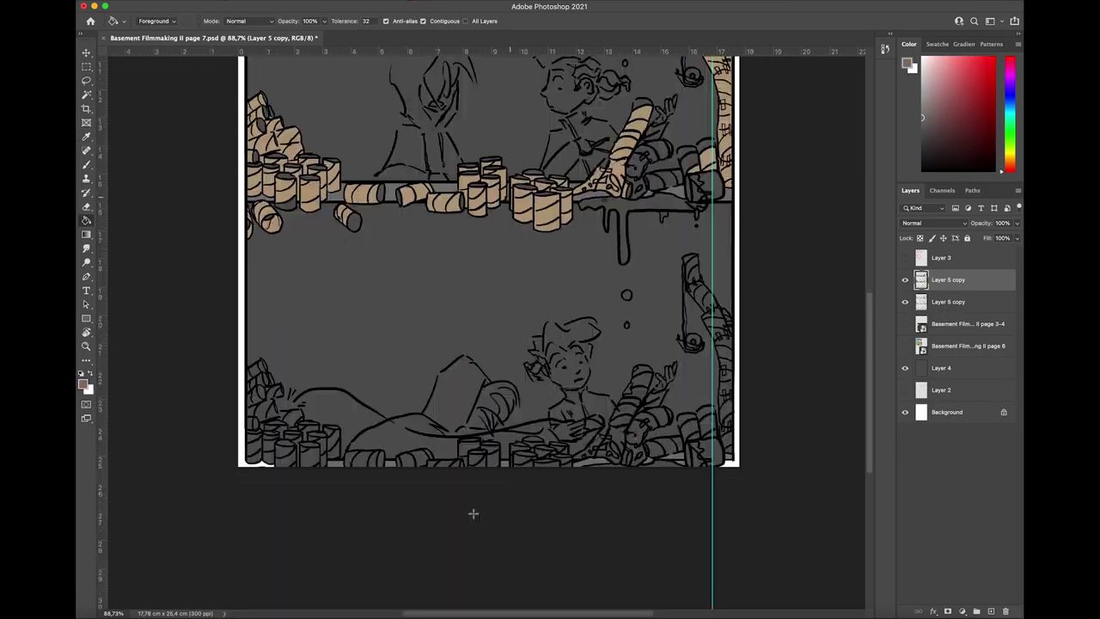
{"action": "scroll", "coordinate": [471, 519], "scroll_direction": "up", "scroll_amount": 5}
Step: Resample the cardboard tan and fill the front pieces of the tube pile at the top panel's left end
{"action": "key", "text": "i"}
{"action": "left_click", "coordinate": [490, 366], "text": "alt"}
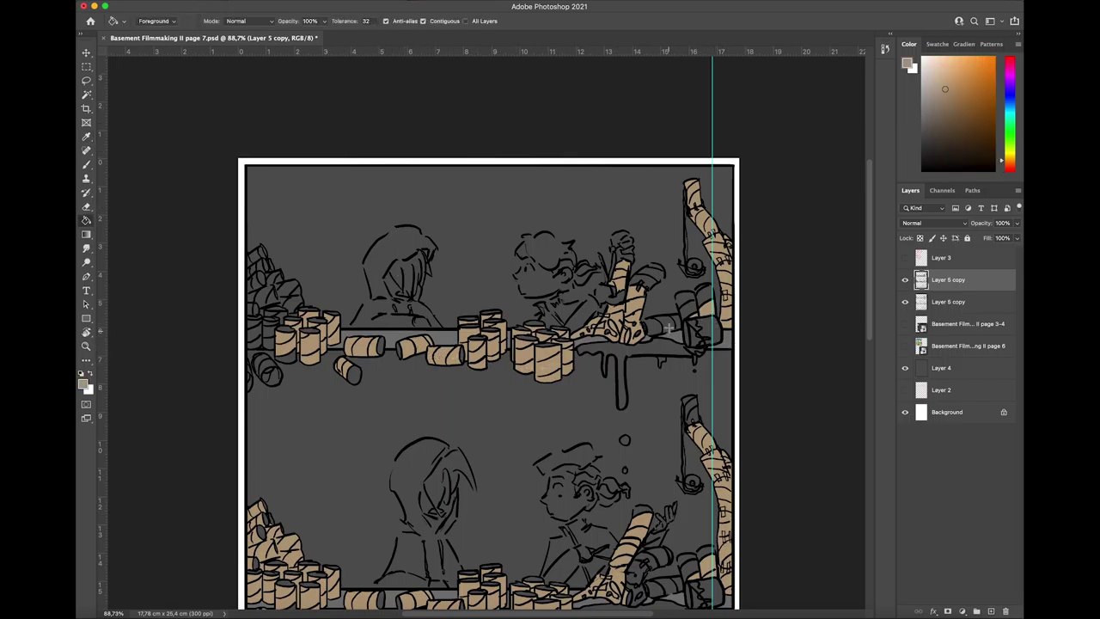
{"action": "left_click", "coordinate": [285, 291]}
{"action": "left_click", "coordinate": [279, 321]}
{"action": "left_click", "coordinate": [299, 307]}
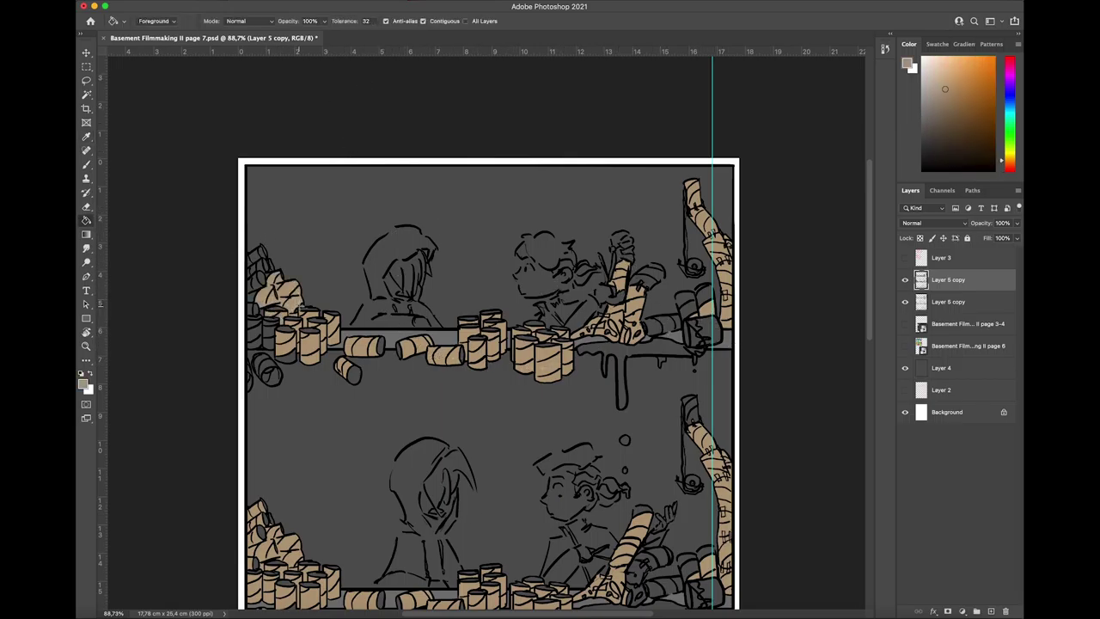
Step: Fill the fallen tube below the left end of the top panel's table with tan, undoing fills that spill
{"action": "scroll", "coordinate": [261, 306], "scroll_direction": "up", "scroll_amount": 5}
{"action": "scroll", "coordinate": [259, 303], "scroll_direction": "left", "scroll_amount": 5}
{"action": "left_click", "coordinate": [244, 401]}
{"action": "left_click", "coordinate": [232, 389]}
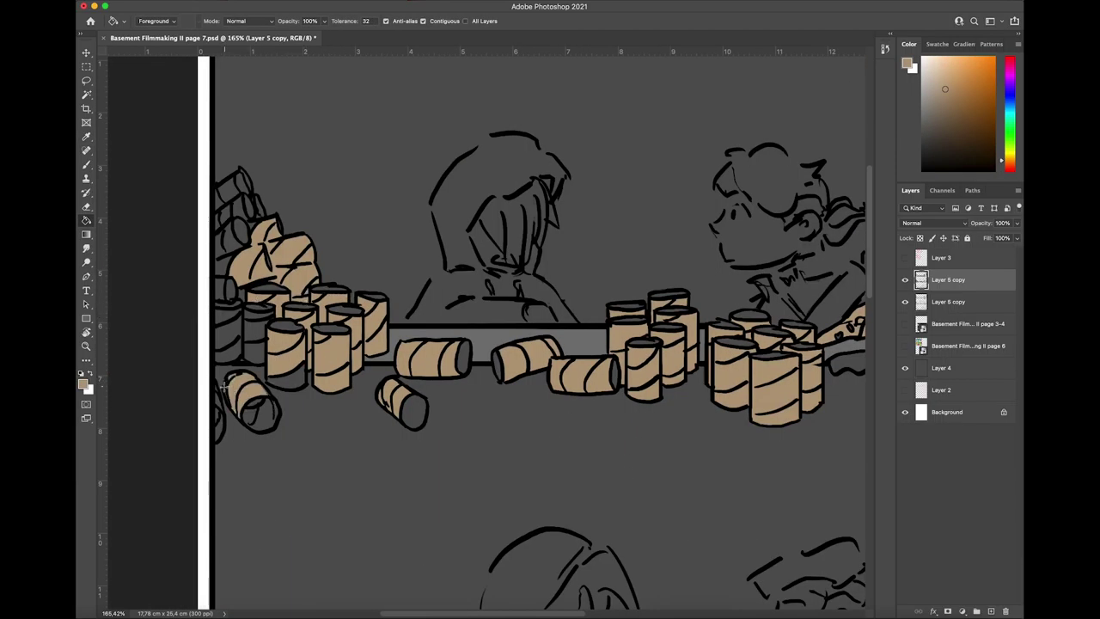
{"action": "left_click", "coordinate": [227, 392]}
{"action": "key", "text": "super+z"}
{"action": "left_click", "coordinate": [229, 392]}
{"action": "key", "text": "z"}
{"action": "key", "text": "super+z"}
{"action": "key", "text": "g"}
Step: Fill the upright tubes along the top panel's left border and the rest of the pile above them with tan, undoing the stray fill
{"action": "left_click", "coordinate": [228, 339]}
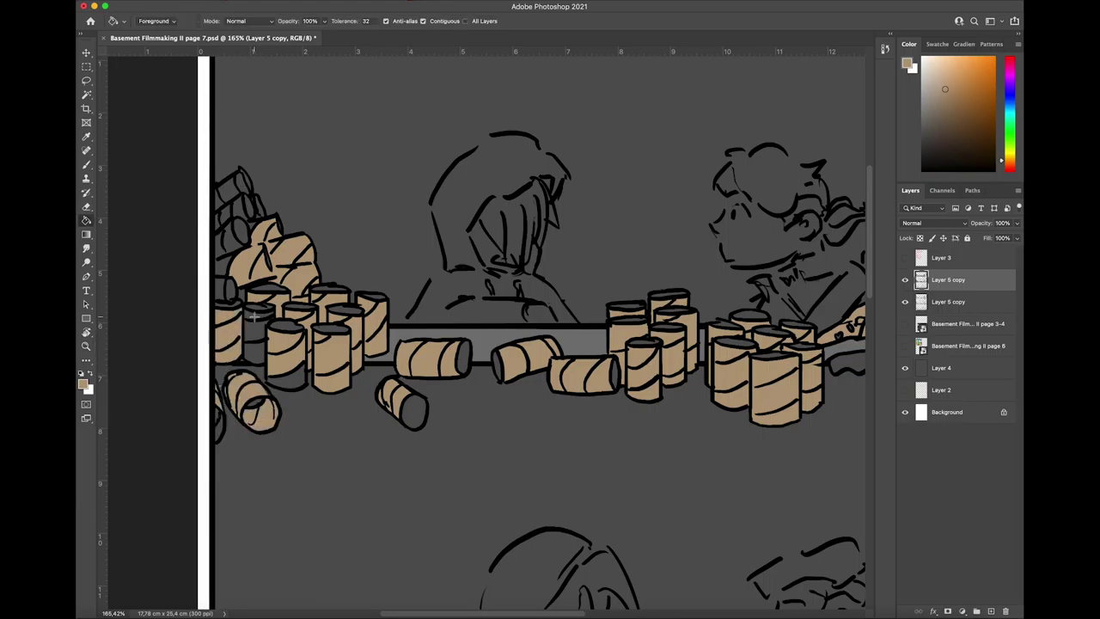
{"action": "left_click", "coordinate": [258, 340]}
{"action": "left_click", "coordinate": [225, 274]}
{"action": "left_click", "coordinate": [240, 295]}
{"action": "left_click", "coordinate": [229, 250]}
{"action": "left_click", "coordinate": [220, 221]}
{"action": "left_click", "coordinate": [219, 206]}
{"action": "left_click", "coordinate": [235, 189]}
{"action": "left_click", "coordinate": [222, 192]}
{"action": "left_click", "coordinate": [244, 183]}
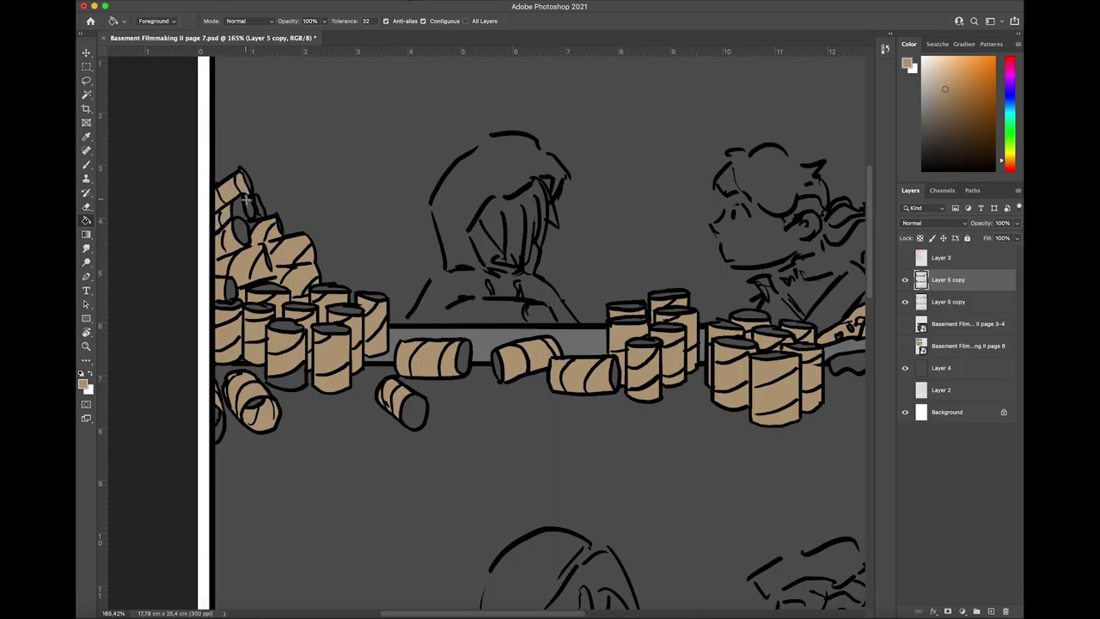
{"action": "left_click", "coordinate": [250, 205]}
{"action": "key", "text": "super+z"}
{"action": "scroll", "coordinate": [245, 191], "scroll_direction": "up", "scroll_amount": 5}
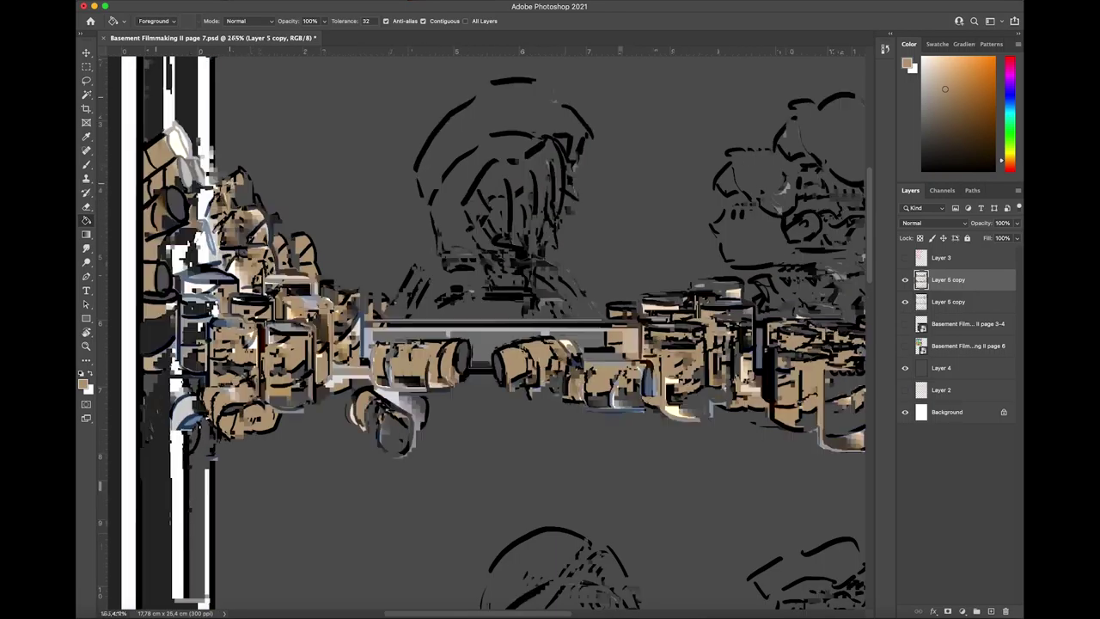
{"action": "scroll", "coordinate": [231, 182], "scroll_direction": "left", "scroll_amount": 5}
{"action": "scroll", "coordinate": [302, 163], "scroll_direction": "down", "scroll_amount": 5}
{"action": "scroll", "coordinate": [302, 163], "scroll_direction": "down", "scroll_amount": 5}
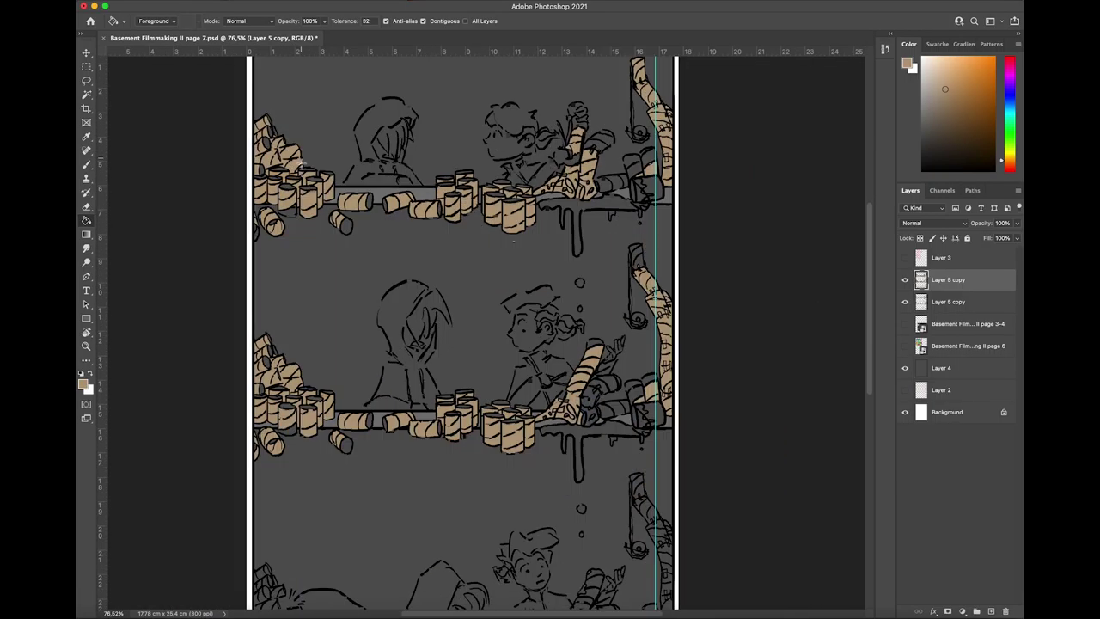
{"action": "scroll", "coordinate": [302, 163], "scroll_direction": "up", "scroll_amount": 5}
{"action": "scroll", "coordinate": [387, 213], "scroll_direction": "left", "scroll_amount": 10}
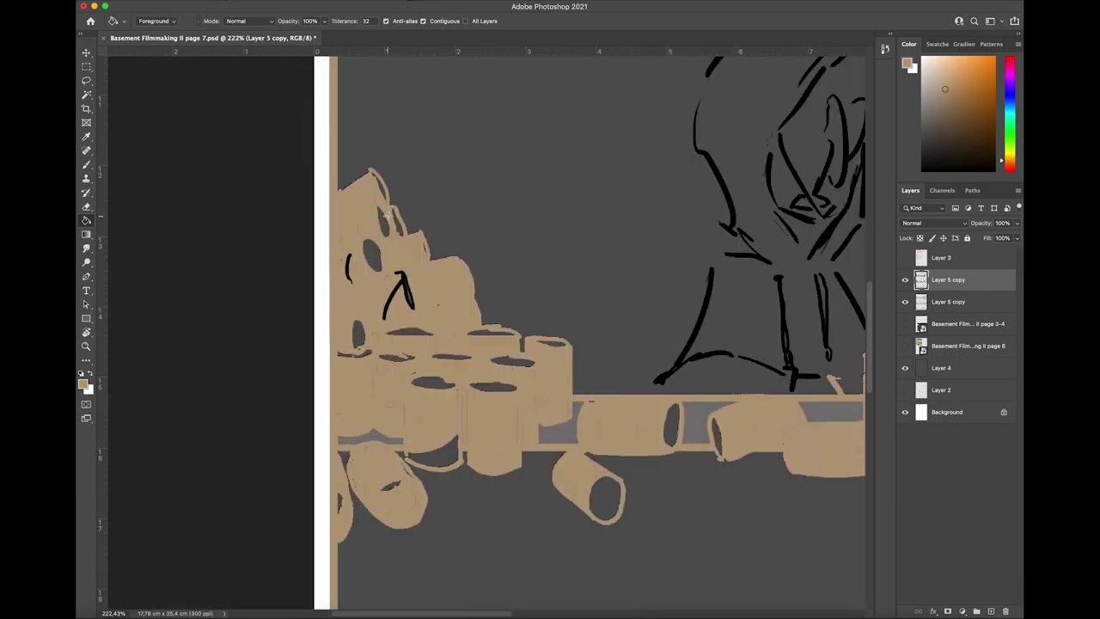
{"action": "scroll", "coordinate": [346, 160], "scroll_direction": "up", "scroll_amount": 5}
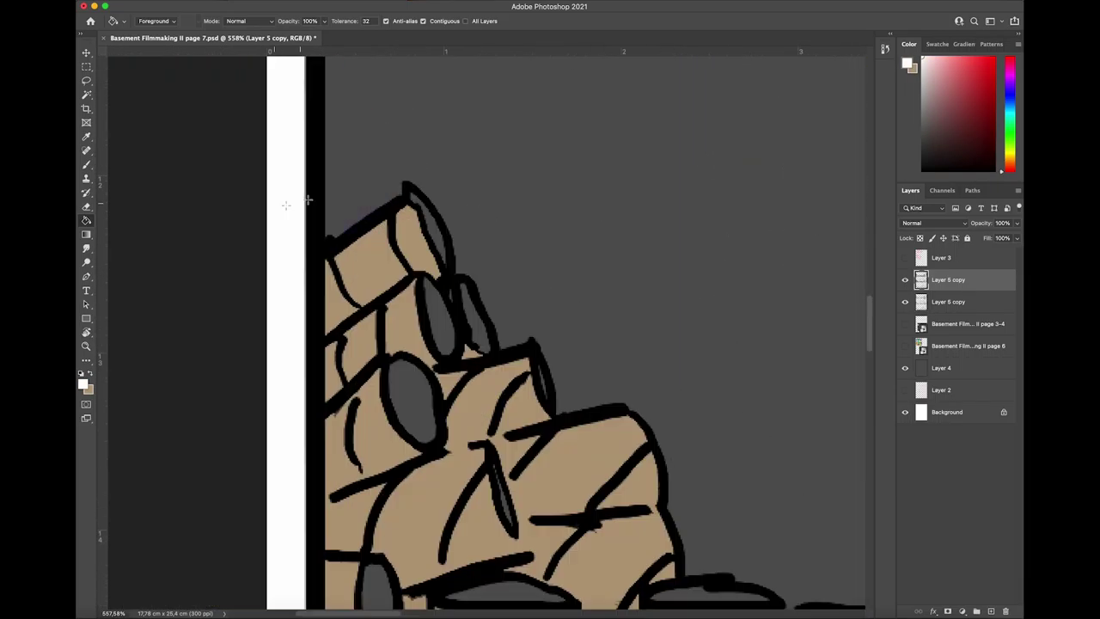
{"action": "key", "text": "x"}
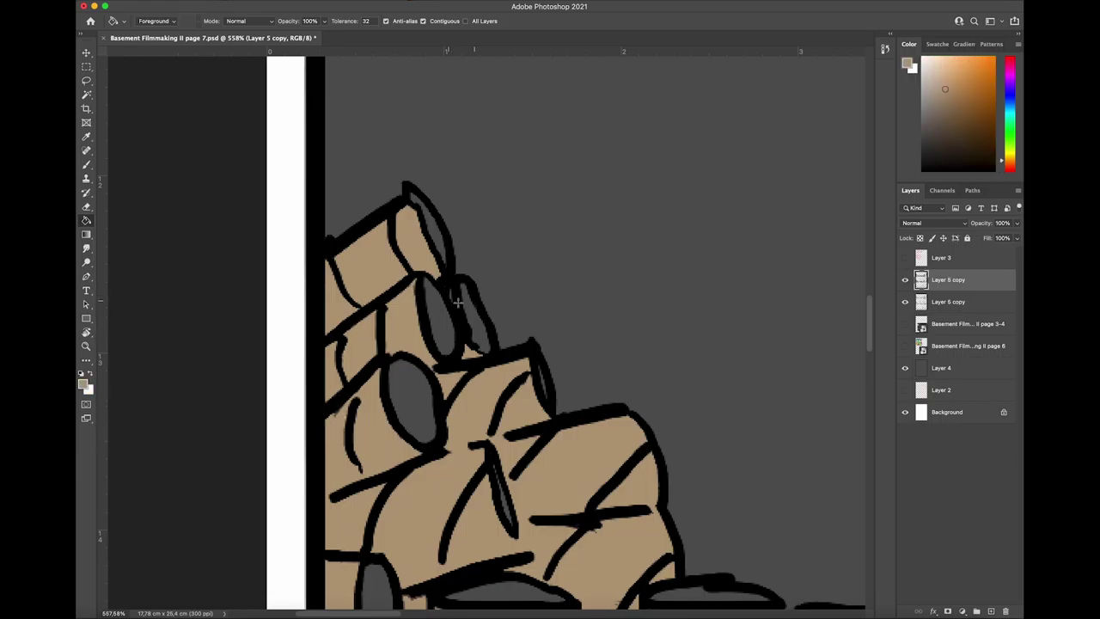
{"action": "scroll", "coordinate": [310, 172], "scroll_direction": "up", "scroll_amount": 5}
{"action": "scroll", "coordinate": [367, 211], "scroll_direction": "down", "scroll_amount": 10}
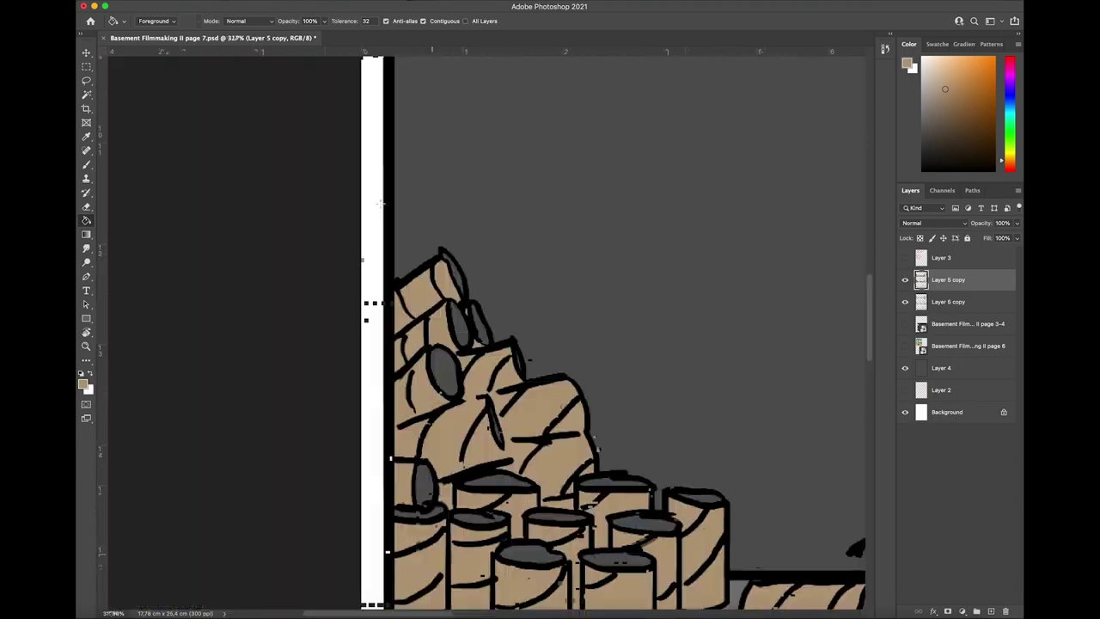
Step: Fill the upper end and bent section of the bottom panel's tall taped tube column with tan
{"action": "scroll", "coordinate": [633, 241], "scroll_direction": "up", "scroll_amount": 3}
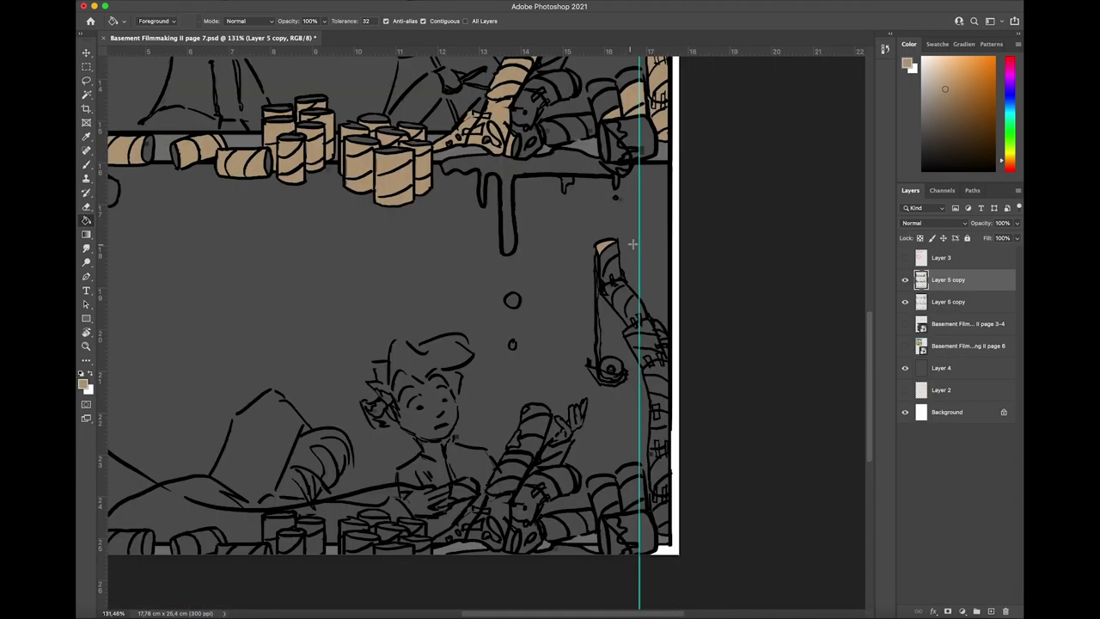
{"action": "left_click", "coordinate": [604, 260]}
{"action": "left_click", "coordinate": [614, 293]}
{"action": "left_click", "coordinate": [650, 344]}
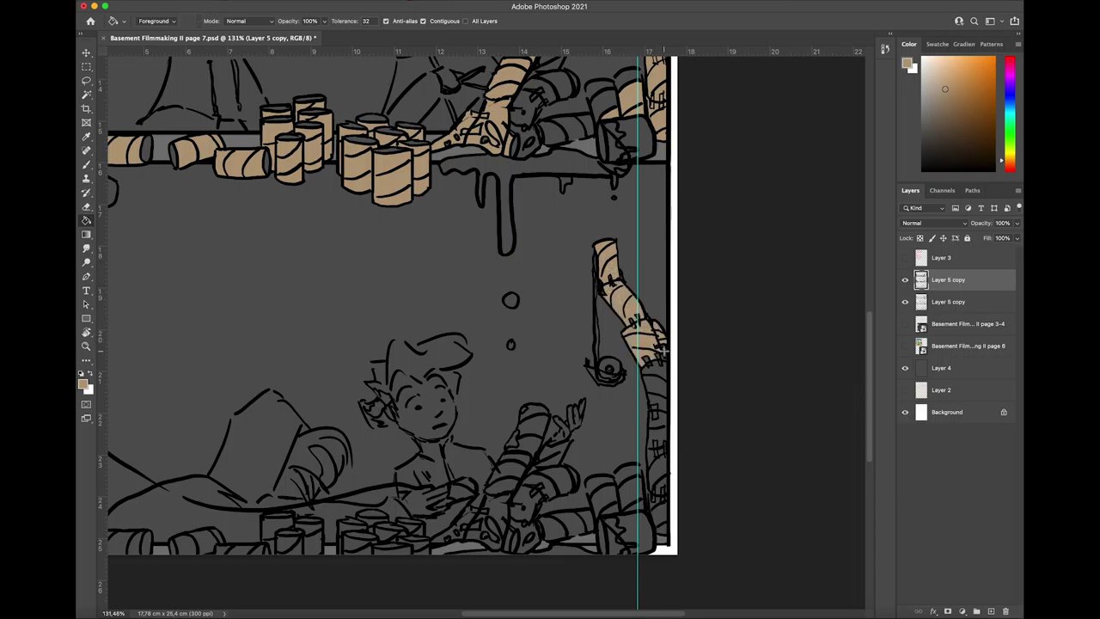
Step: Fill the vertical lower section of the bottom panel's taped tube column with tan, undoing stray fills
{"action": "left_click", "coordinate": [655, 372]}
{"action": "left_click", "coordinate": [661, 410]}
{"action": "left_click", "coordinate": [657, 432]}
{"action": "left_click", "coordinate": [659, 470]}
{"action": "left_click", "coordinate": [665, 477]}
{"action": "key", "text": "ctrl+z"}
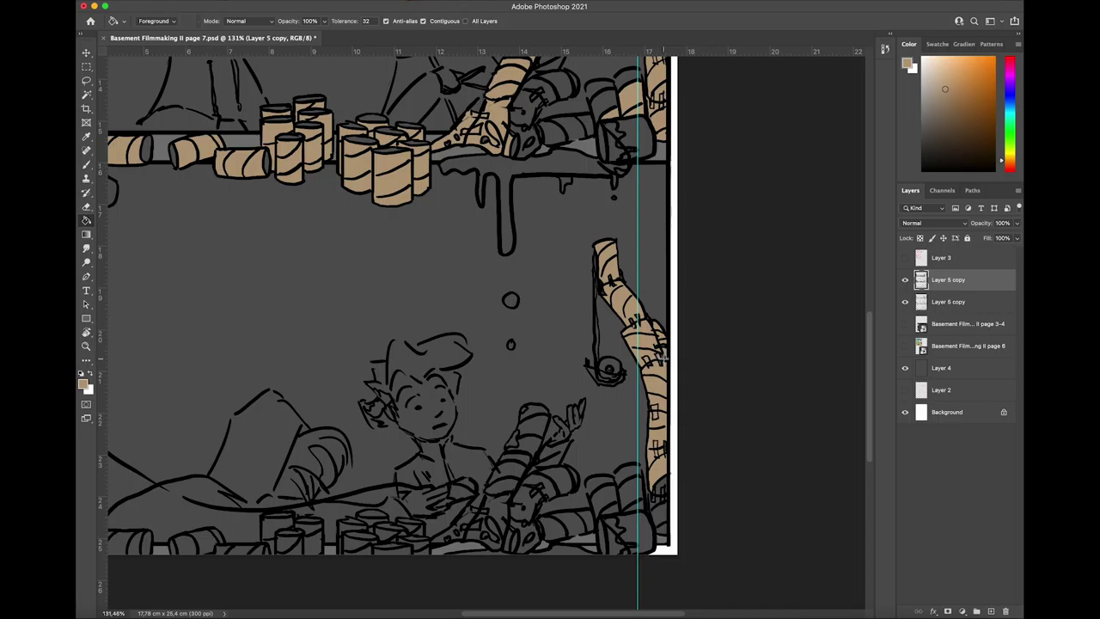
{"action": "left_click", "coordinate": [659, 489]}
{"action": "key", "text": "ctrl+z"}
{"action": "left_click", "coordinate": [663, 510]}
{"action": "key", "text": "ctrl+z"}
Step: Fill the two upright tubes beside the bottom panel's column base with tan, undoing the fill that spills
{"action": "left_click", "coordinate": [633, 493]}
{"action": "left_click", "coordinate": [634, 510]}
{"action": "left_click", "coordinate": [610, 513]}
{"action": "left_click", "coordinate": [602, 504]}
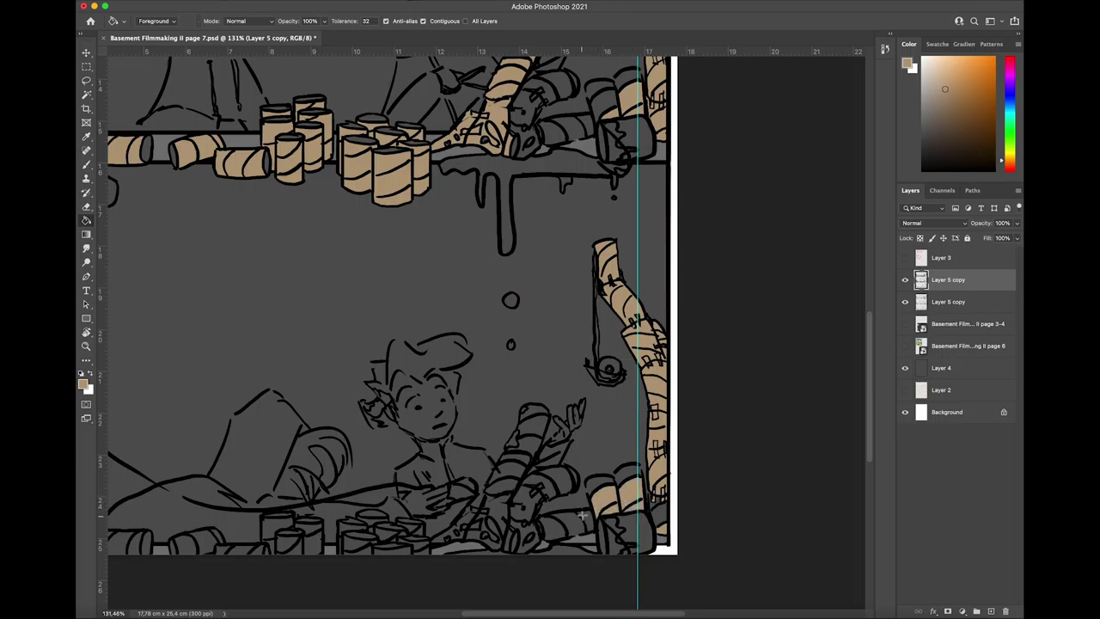
{"action": "left_click", "coordinate": [585, 520]}
{"action": "key", "text": "ctrl+z"}
Step: Fill the spotted tube base in the bottom panel, including its pointed left end, with tan, undoing stray fills
{"action": "left_click", "coordinate": [574, 474]}
{"action": "left_click", "coordinate": [521, 514]}
{"action": "left_click", "coordinate": [525, 497]}
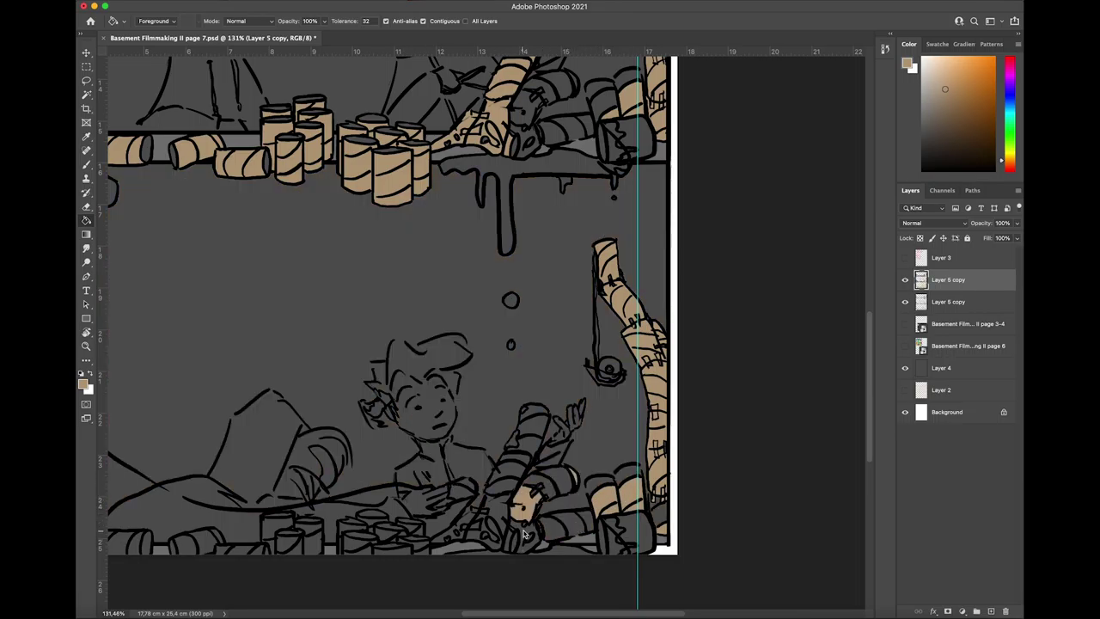
{"action": "left_click", "coordinate": [526, 536]}
{"action": "left_click", "coordinate": [512, 541]}
{"action": "left_click", "coordinate": [484, 546]}
{"action": "key", "text": "ctrl+z"}
{"action": "left_click", "coordinate": [506, 526]}
{"action": "left_click", "coordinate": [481, 521]}
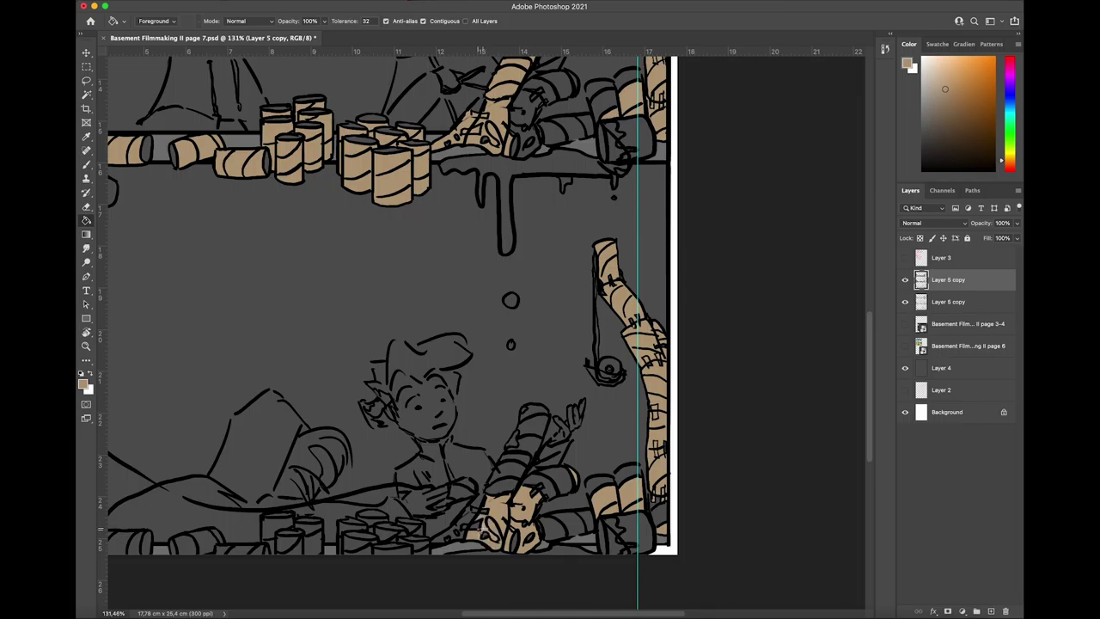
{"action": "left_click", "coordinate": [470, 512]}
{"action": "left_click", "coordinate": [483, 509]}
{"action": "key", "text": "ctrl+z"}
Step: Fill the bottom panel's leaning striped tube and the small tube piece at the character's hand with tan
{"action": "left_click", "coordinate": [501, 489]}
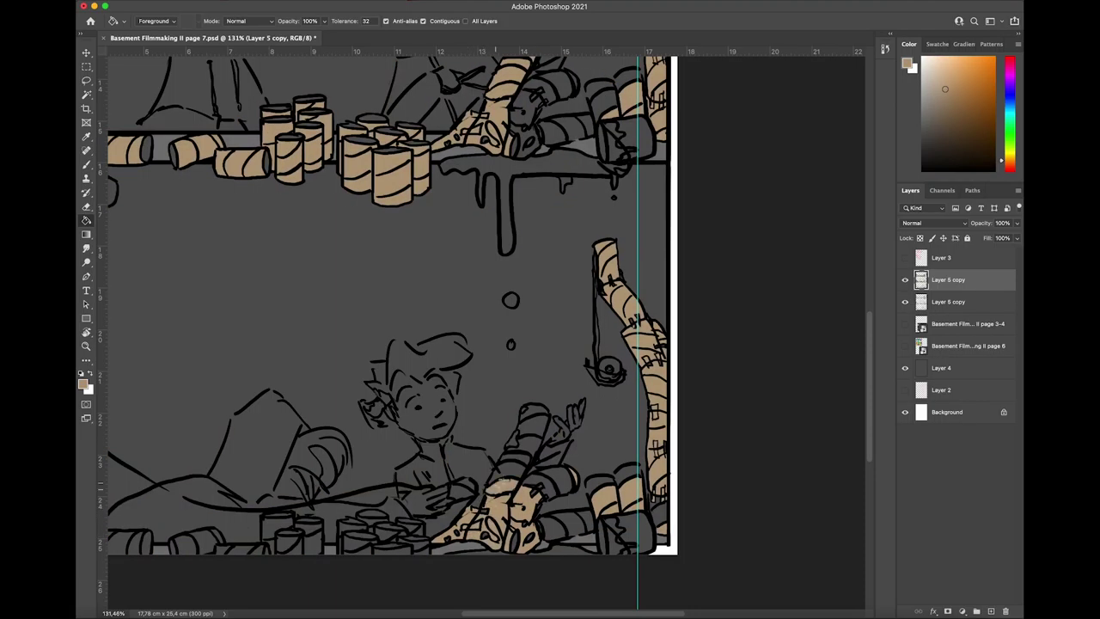
{"action": "left_click", "coordinate": [508, 472]}
{"action": "left_click", "coordinate": [460, 492]}
{"action": "left_click", "coordinate": [470, 487]}
{"action": "left_click", "coordinate": [443, 503]}
{"action": "left_click", "coordinate": [485, 496]}
{"action": "left_click", "coordinate": [519, 454]}
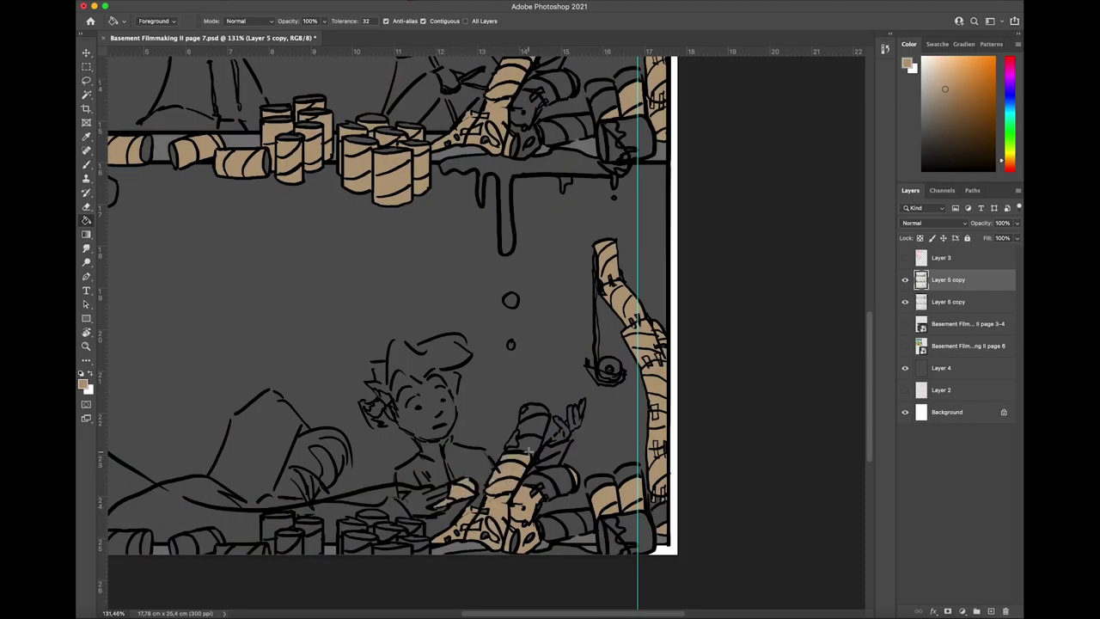
{"action": "left_click", "coordinate": [528, 439]}
{"action": "left_click", "coordinate": [534, 417]}
Step: Fill the two clusters of short upright tubes along the bottom panel's lower edge with tan
{"action": "left_click", "coordinate": [405, 551]}
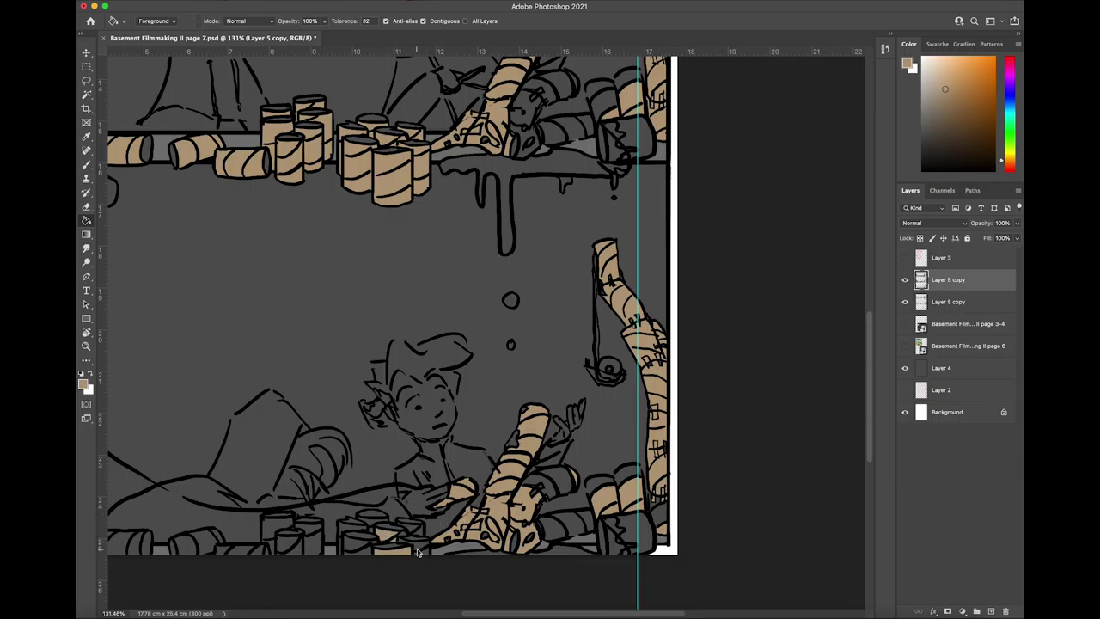
{"action": "left_click", "coordinate": [355, 540]}
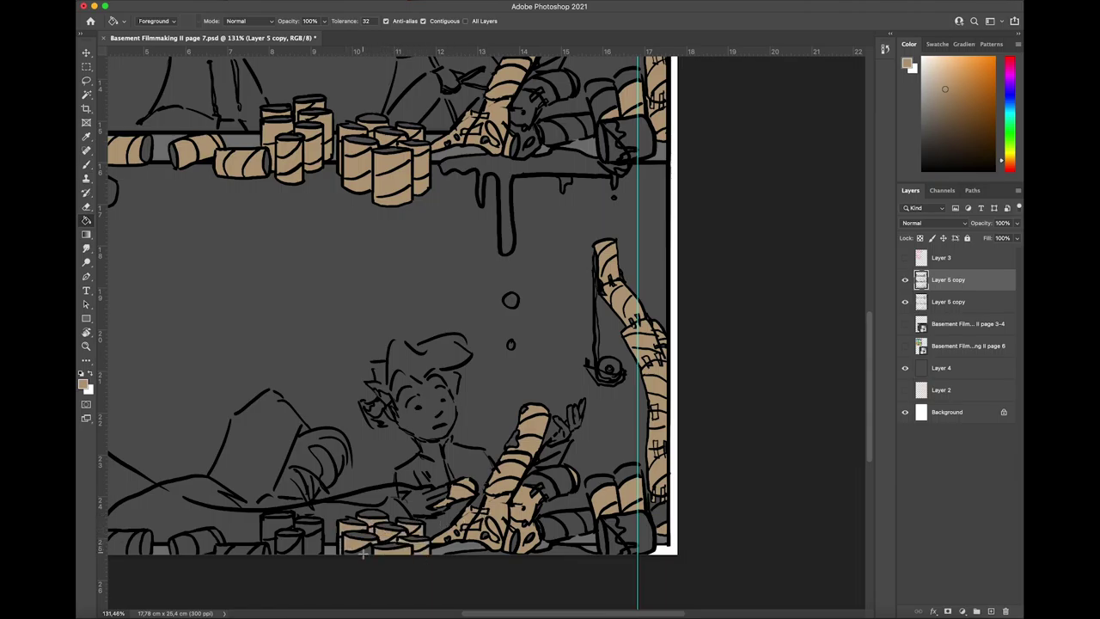
{"action": "left_click", "coordinate": [312, 534]}
{"action": "left_click", "coordinate": [277, 533]}
Step: Fill the loose tubes lying along the bottom panel's table with tan
{"action": "left_click", "coordinate": [243, 551]}
{"action": "left_click", "coordinate": [222, 551]}
{"action": "left_click", "coordinate": [203, 542]}
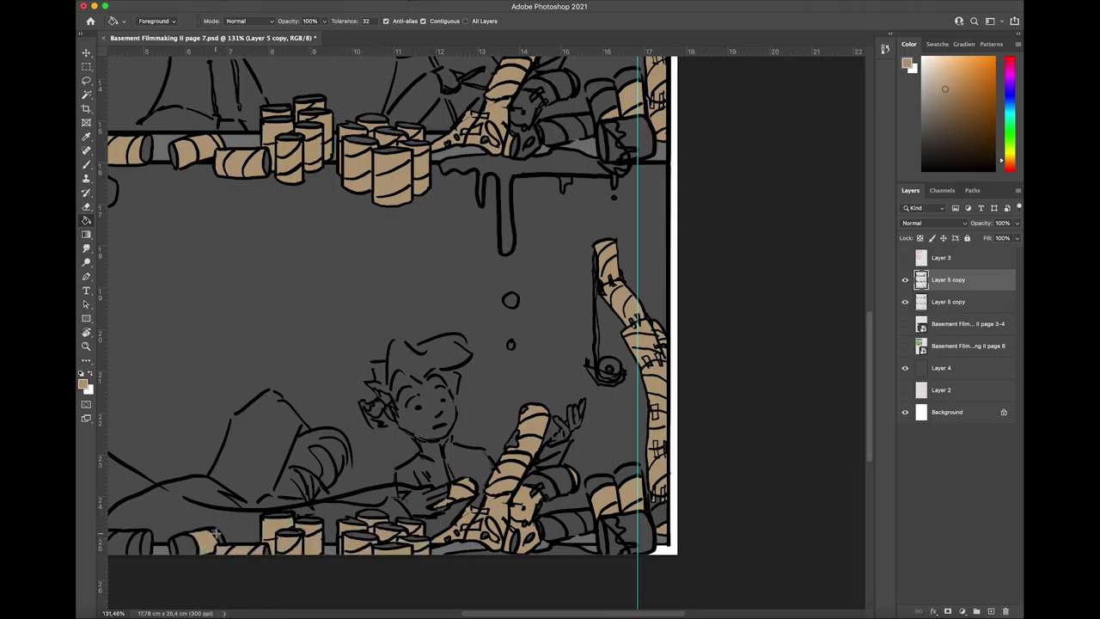
{"action": "left_click", "coordinate": [182, 545]}
{"action": "left_click", "coordinate": [133, 543]}
{"action": "left_click", "coordinate": [112, 543]}
Step: Fill the right-hand upright tubes of the bottom panel's left cluster with tan
{"action": "left_click_drag", "start_coordinate": [100, 548], "coordinate": [365, 506]}
{"action": "left_click", "coordinate": [342, 489]}
{"action": "left_click", "coordinate": [338, 469]}
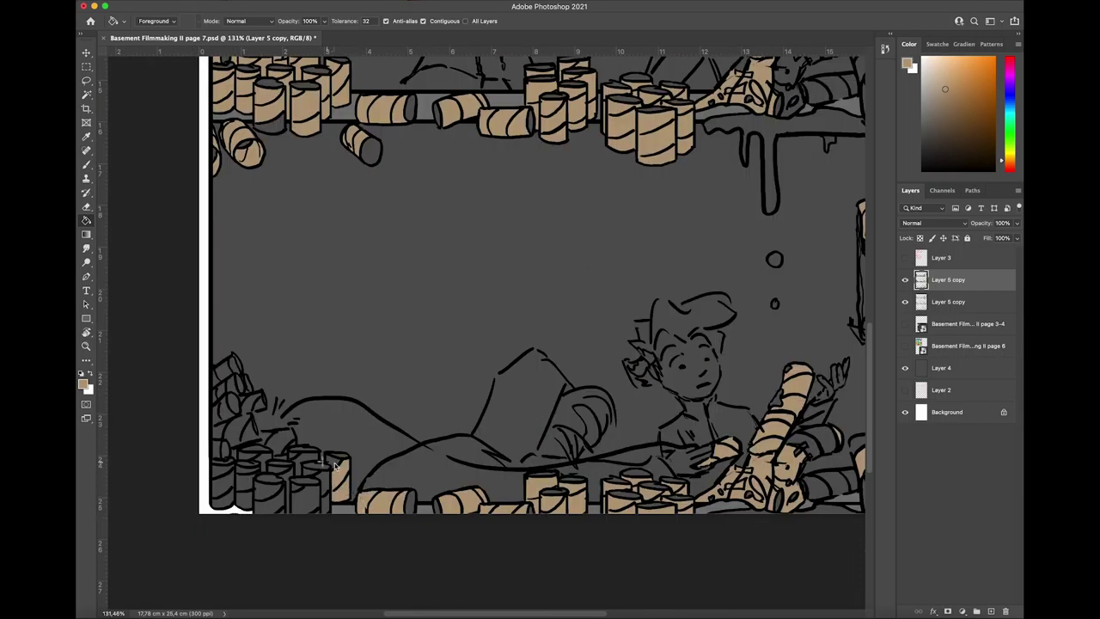
{"action": "left_click", "coordinate": [314, 460]}
{"action": "left_click", "coordinate": [298, 459]}
{"action": "left_click", "coordinate": [299, 488]}
{"action": "left_click", "coordinate": [306, 502]}
{"action": "left_click", "coordinate": [327, 499]}
{"action": "left_click", "coordinate": [313, 474]}
Step: Fill the remaining upright tubes of that cluster, out to the bottom panel's left border, with tan, undoing a stray fill
{"action": "left_click", "coordinate": [264, 484]}
{"action": "left_click", "coordinate": [270, 496]}
{"action": "left_click", "coordinate": [280, 510]}
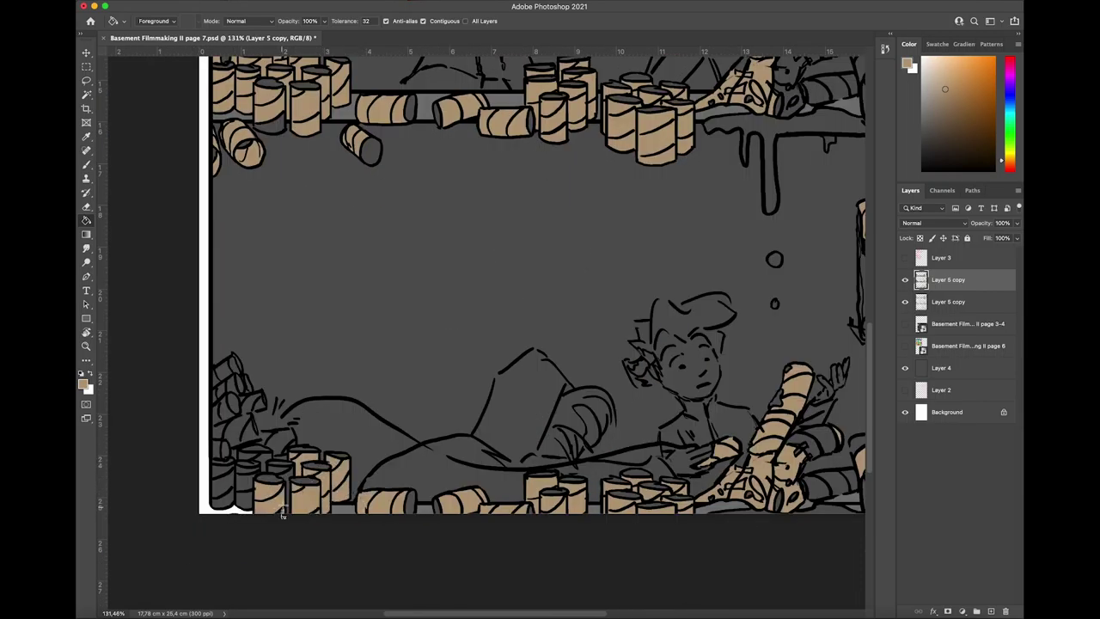
{"action": "left_click", "coordinate": [284, 508]}
{"action": "key", "text": "super+z"}
{"action": "left_click", "coordinate": [288, 483]}
{"action": "left_click", "coordinate": [263, 466]}
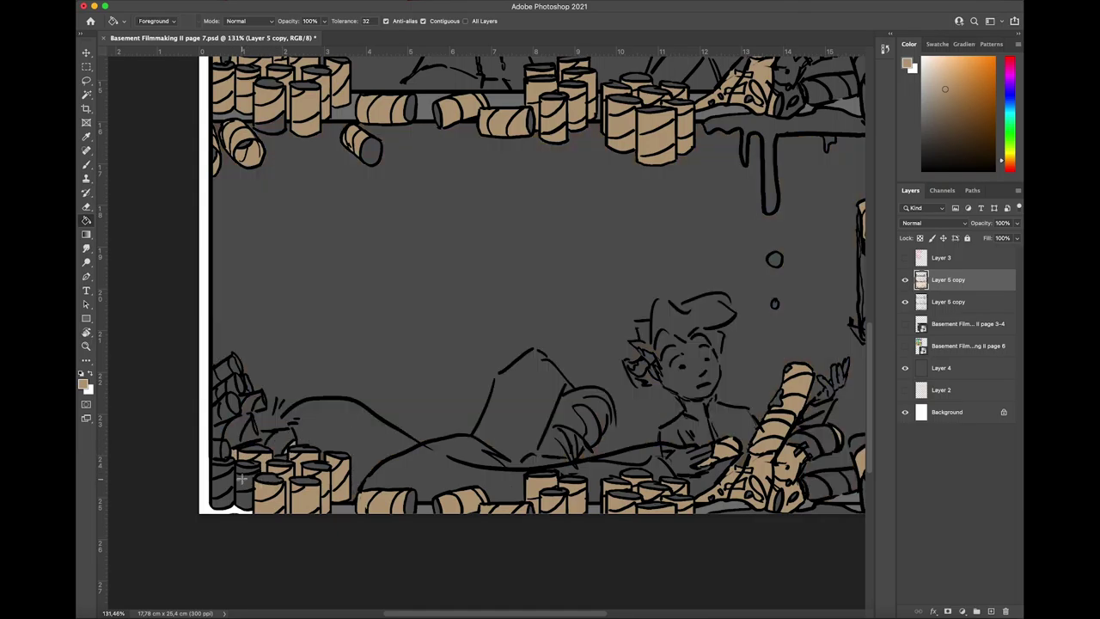
{"action": "left_click", "coordinate": [243, 478]}
{"action": "left_click", "coordinate": [245, 493]}
{"action": "left_click", "coordinate": [224, 492]}
{"action": "left_click", "coordinate": [222, 472]}
Step: Fill the stacked tubes piled against the bottom panel's left border with tan, undoing stray fills
{"action": "left_click", "coordinate": [218, 448]}
{"action": "left_click", "coordinate": [224, 416]}
{"action": "left_click", "coordinate": [241, 404]}
{"action": "key", "text": "super+z"}
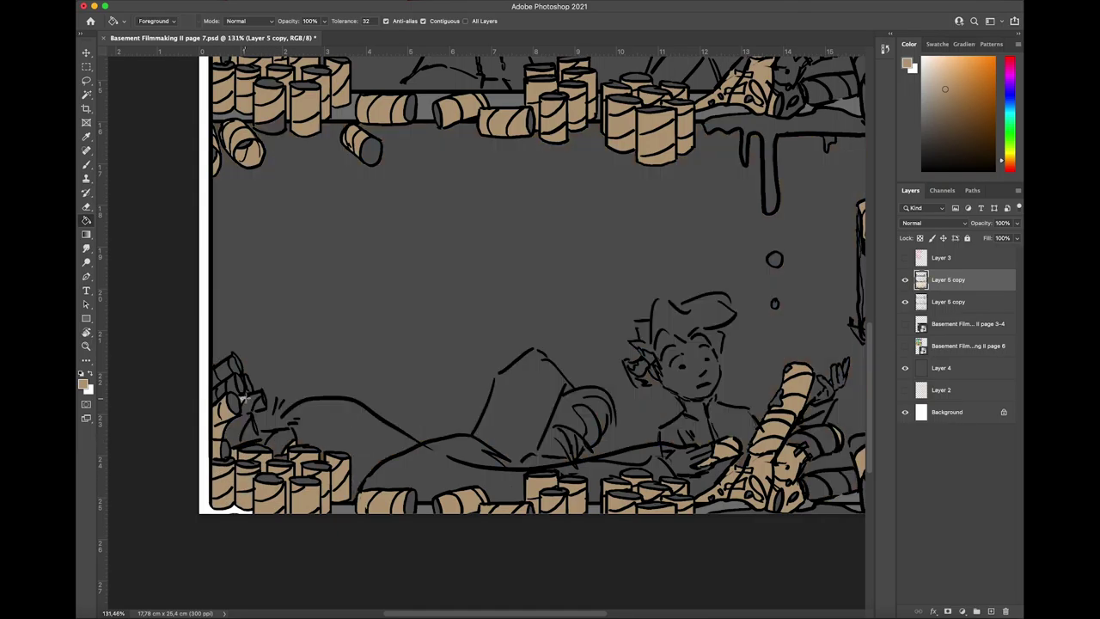
{"action": "left_click", "coordinate": [247, 394]}
{"action": "key", "text": "super+z"}
{"action": "left_click", "coordinate": [221, 392]}
{"action": "left_click", "coordinate": [216, 379]}
{"action": "left_click", "coordinate": [225, 371]}
{"action": "left_click", "coordinate": [235, 367]}
{"action": "scroll", "coordinate": [236, 371], "scroll_direction": "up", "scroll_amount": 5}
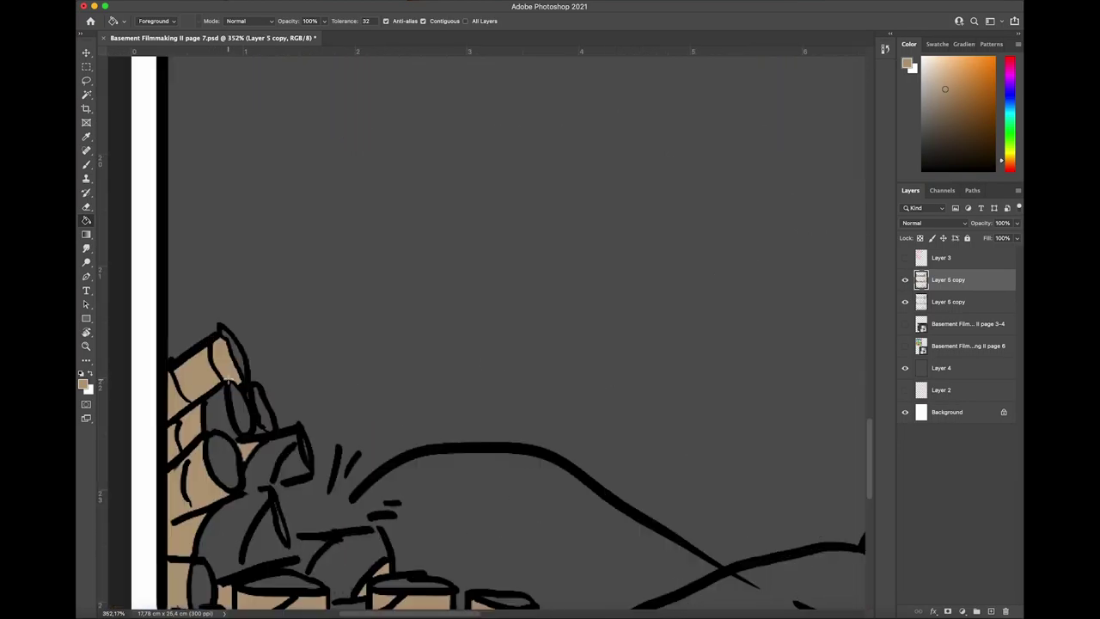
{"action": "left_click", "coordinate": [220, 421]}
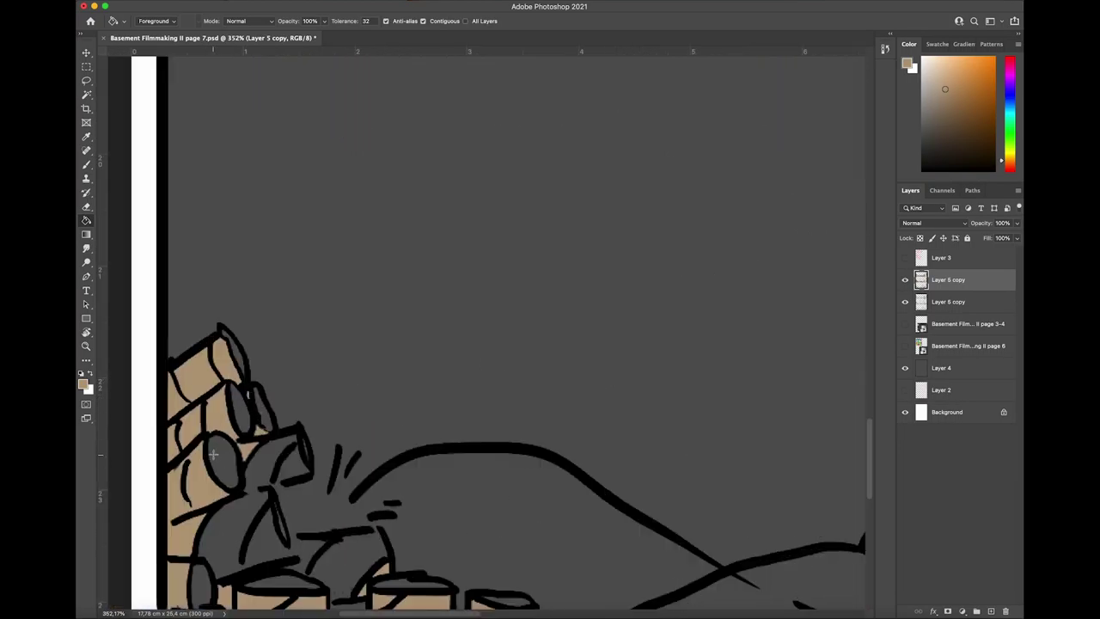
{"action": "scroll", "coordinate": [213, 455], "scroll_direction": "down", "scroll_amount": 10}
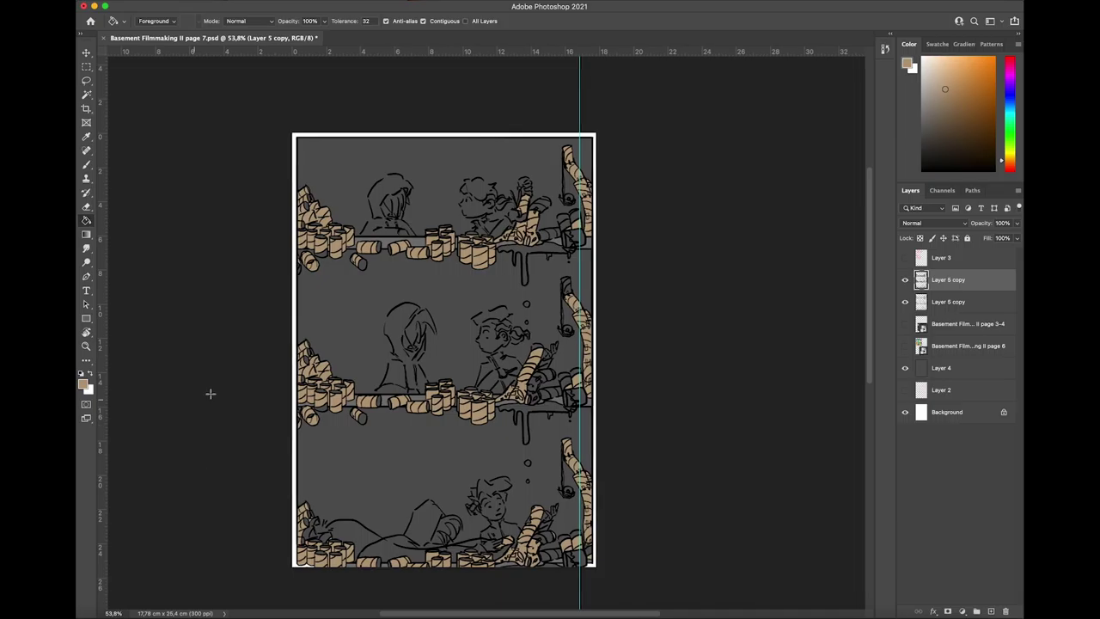
Step: Show the Basement Filmmaking II page 3-4 reference layer, sample dark brown from its tubes, and hide the layer again
{"action": "left_click", "coordinate": [903, 327]}
{"action": "left_click", "coordinate": [416, 533], "text": "alt"}
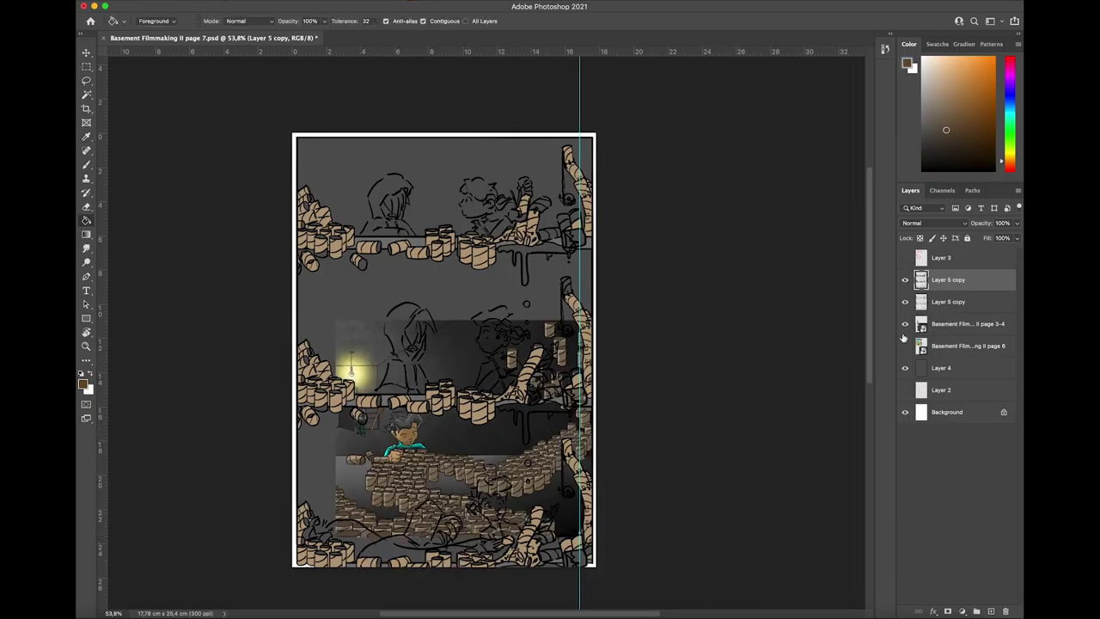
{"action": "left_click", "coordinate": [903, 328]}
Step: Fill the openings of the upright tubes in the top panel's right-hand clusters with dark brown, undoing misplaced fills
{"action": "scroll", "coordinate": [468, 497], "scroll_direction": "up", "scroll_amount": 8}
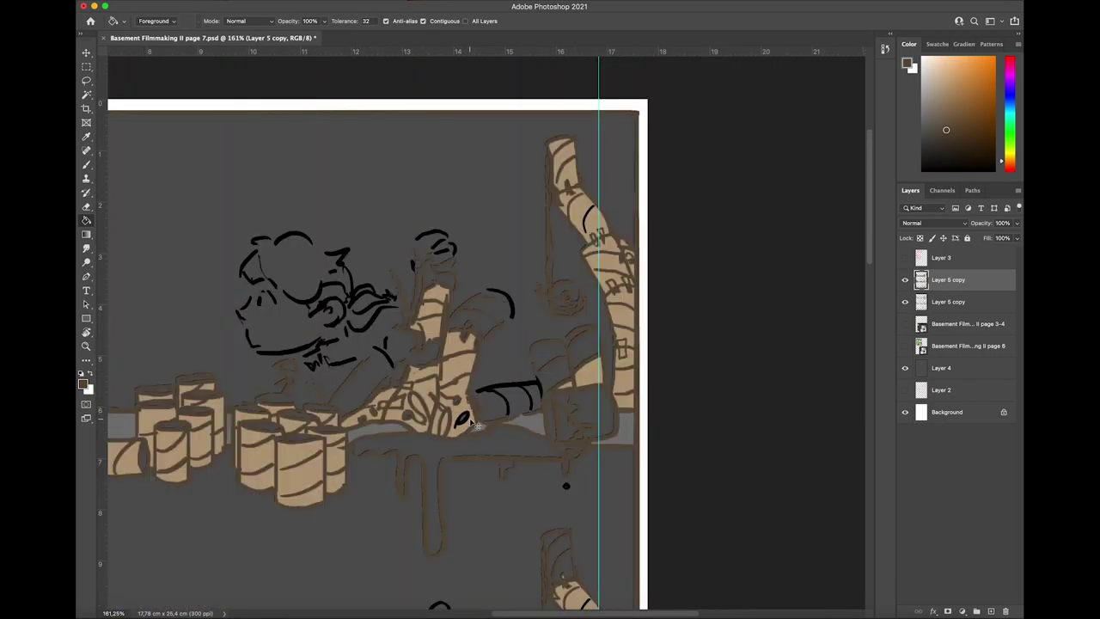
{"action": "scroll", "coordinate": [457, 536], "scroll_direction": "down", "scroll_amount": 4}
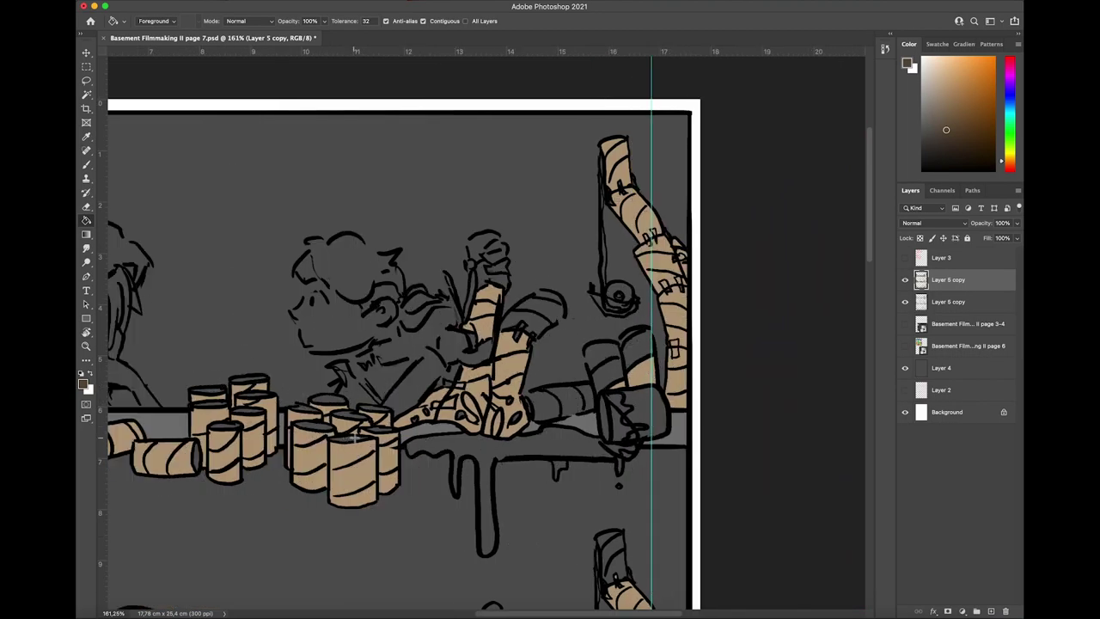
{"action": "left_click", "coordinate": [328, 398]}
{"action": "key", "text": "super+z"}
{"action": "left_click", "coordinate": [324, 401]}
{"action": "left_click", "coordinate": [243, 419]}
{"action": "key", "text": "super+z"}
Step: Fill the openings of the top panel's loose tubes and left-hand tube pile with dark brown
{"action": "left_click_drag", "start_coordinate": [205, 446], "coordinate": [495, 339]}
{"action": "left_click", "coordinate": [373, 344]}
{"action": "left_click", "coordinate": [337, 338]}
{"action": "left_click", "coordinate": [297, 380]}
{"action": "left_click", "coordinate": [140, 390]}
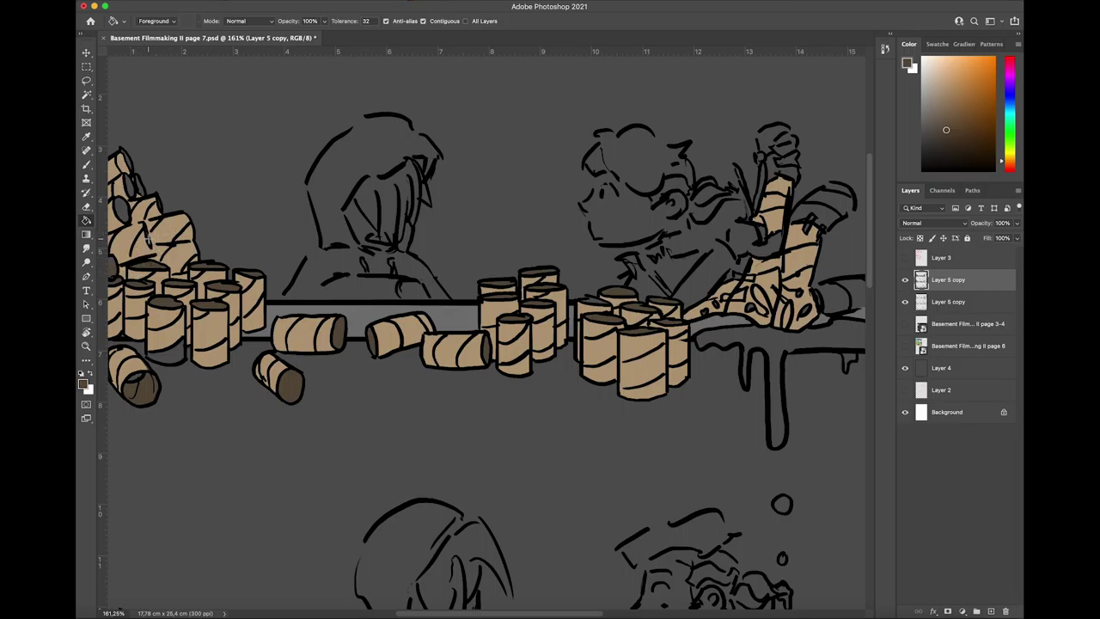
{"action": "scroll", "coordinate": [137, 196], "scroll_direction": "up", "scroll_amount": 8}
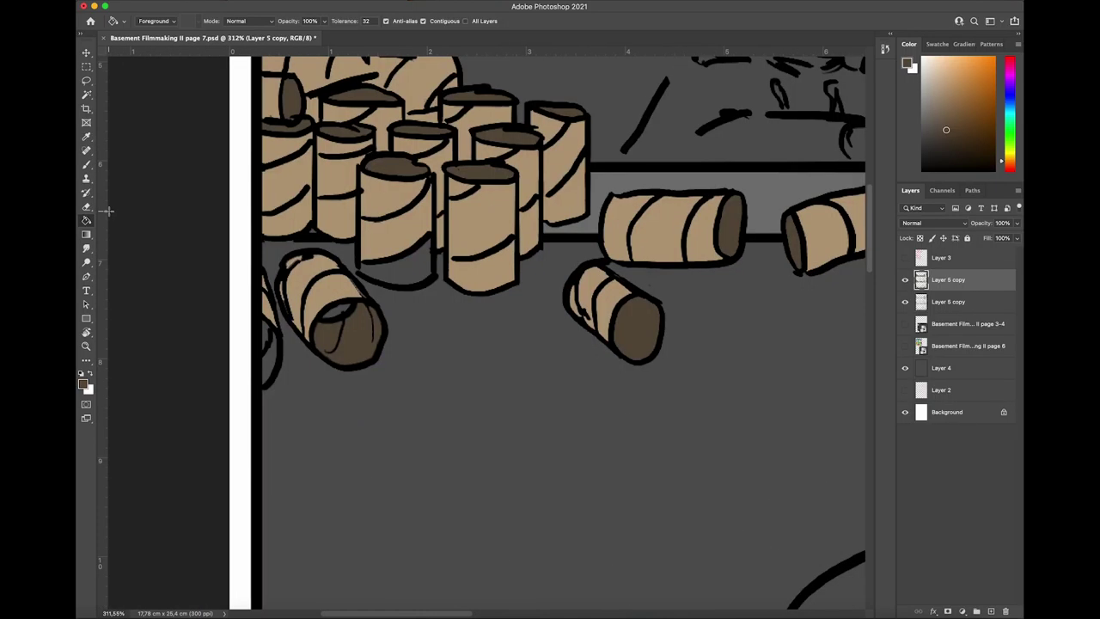
Step: Fill the openings of the stacked, upright and fallen tubes at the middle panel's left side with dark brown
{"action": "scroll", "coordinate": [235, 400], "scroll_direction": "down", "scroll_amount": 10}
{"action": "scroll", "coordinate": [236, 397], "scroll_direction": "up", "scroll_amount": 6}
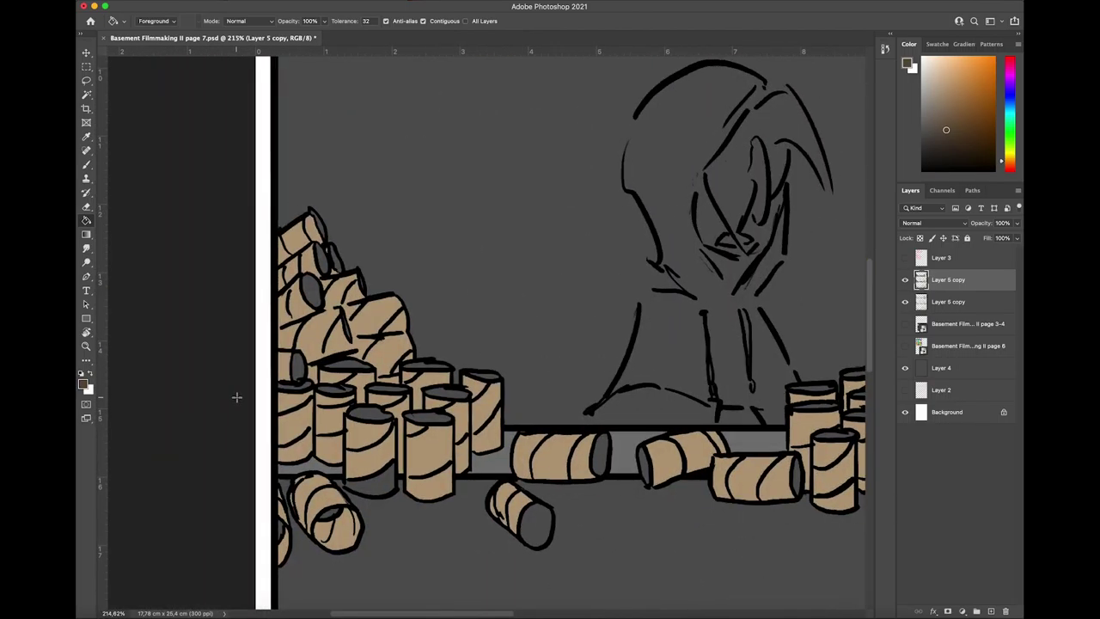
{"action": "left_click", "coordinate": [332, 526]}
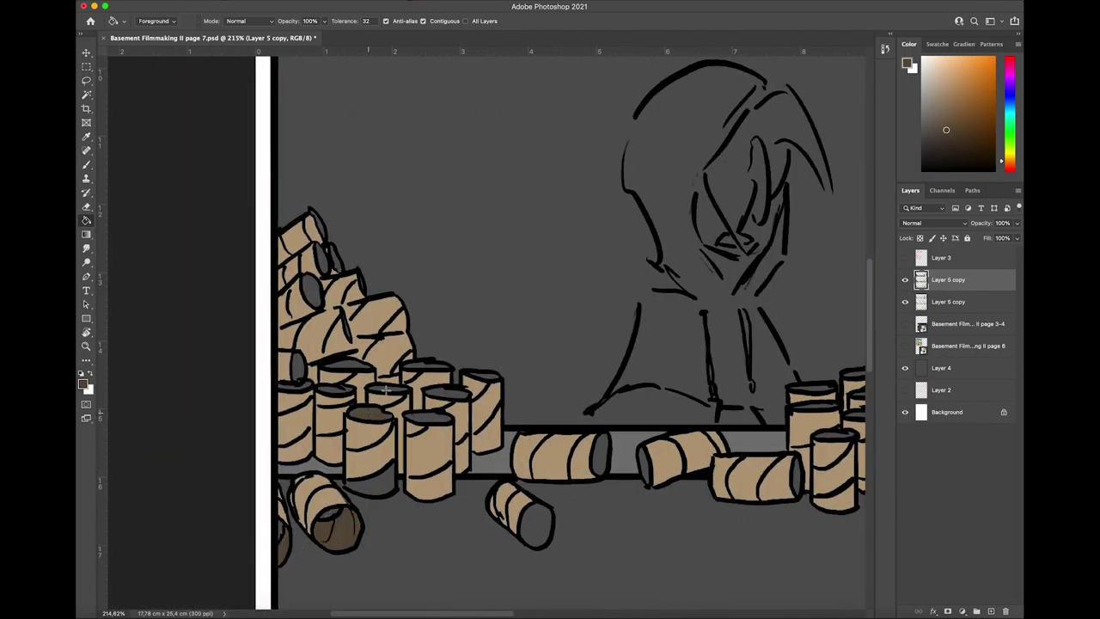
{"action": "left_click", "coordinate": [370, 416]}
{"action": "left_click", "coordinate": [533, 522]}
{"action": "left_click", "coordinate": [326, 261]}
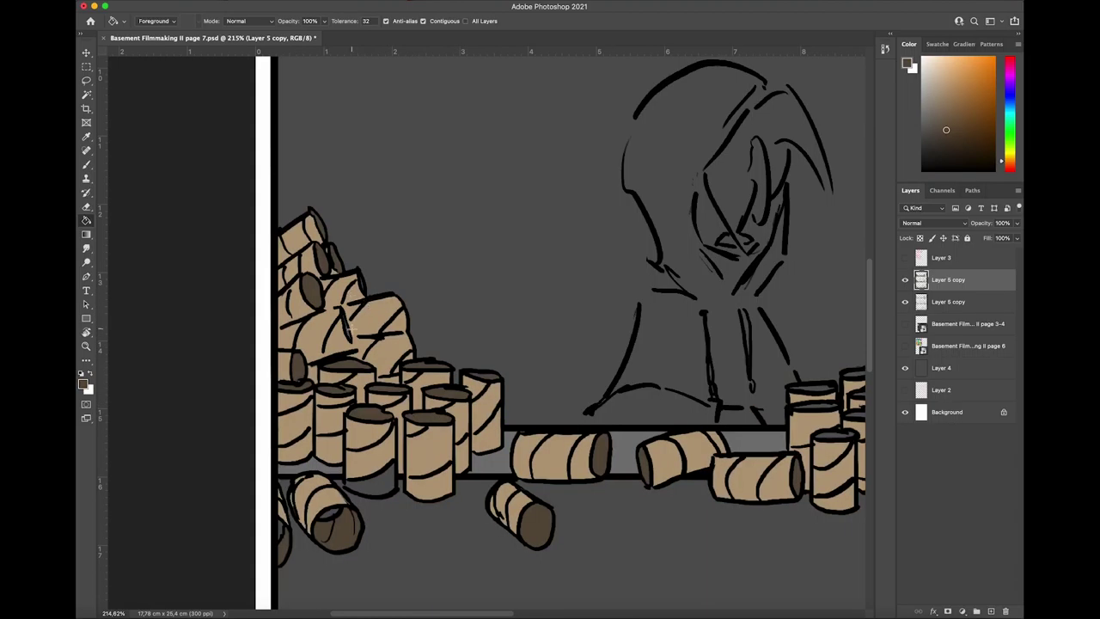
{"action": "scroll", "coordinate": [348, 330], "scroll_direction": "up", "scroll_amount": 5}
{"action": "left_click", "coordinate": [245, 270]}
Step: Fill the openings of the upright tube clusters in the middle of the second panel with dark brown
{"action": "scroll", "coordinate": [245, 271], "scroll_direction": "down", "scroll_amount": 5}
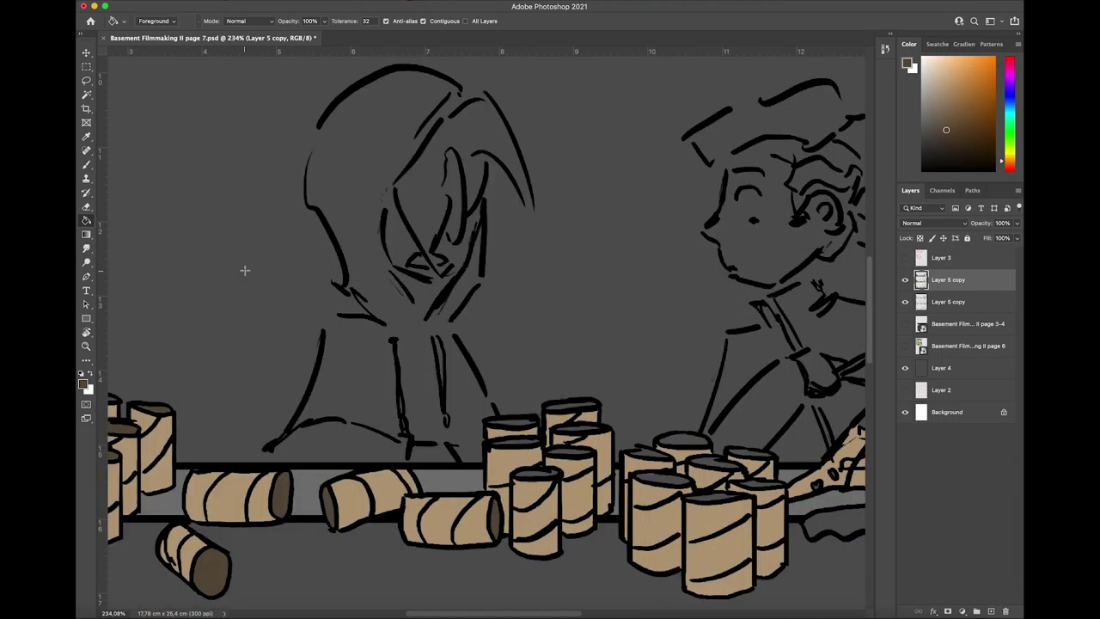
{"action": "scroll", "coordinate": [245, 270], "scroll_direction": "right", "scroll_amount": 5}
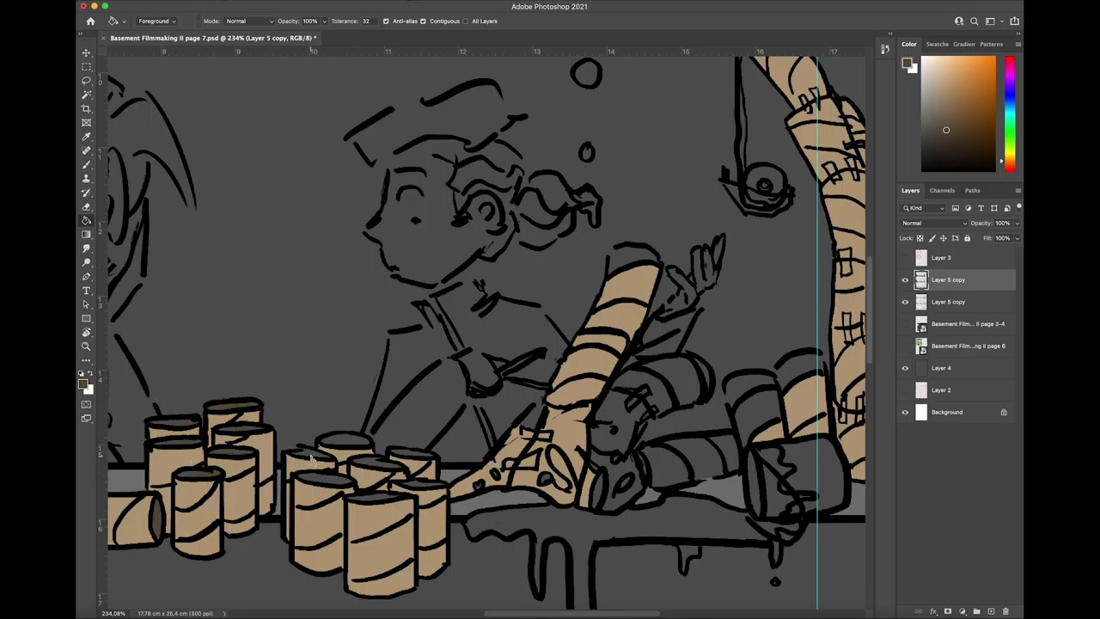
{"action": "left_click", "coordinate": [355, 440]}
{"action": "scroll", "coordinate": [747, 372], "scroll_direction": "down", "scroll_amount": 5}
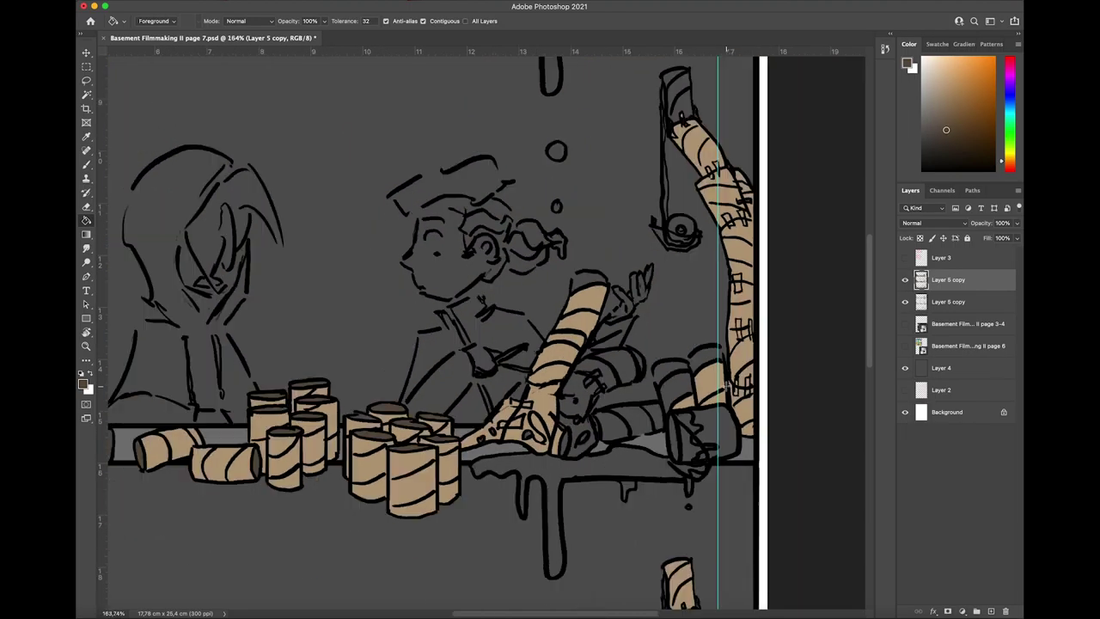
{"action": "scroll", "coordinate": [516, 478], "scroll_direction": "down", "scroll_amount": 5}
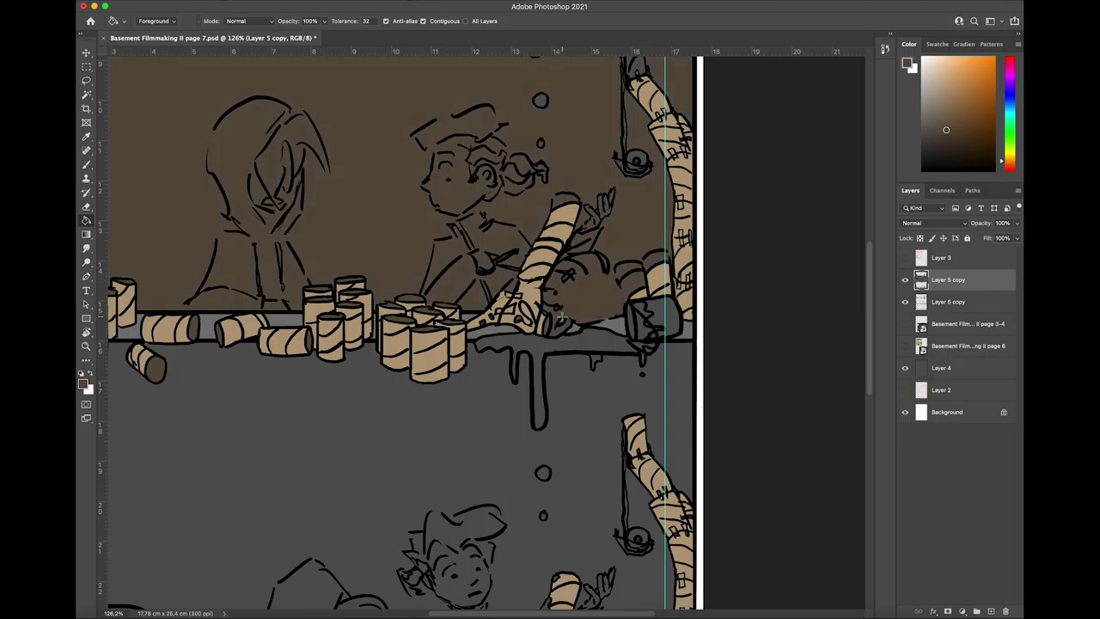
Step: Fill the tube openings along the bottom panel's lower edge with dark brown and sample the tubes' tan again
{"action": "scroll", "coordinate": [558, 309], "scroll_direction": "down", "scroll_amount": 5}
{"action": "scroll", "coordinate": [559, 309], "scroll_direction": "right", "scroll_amount": 3}
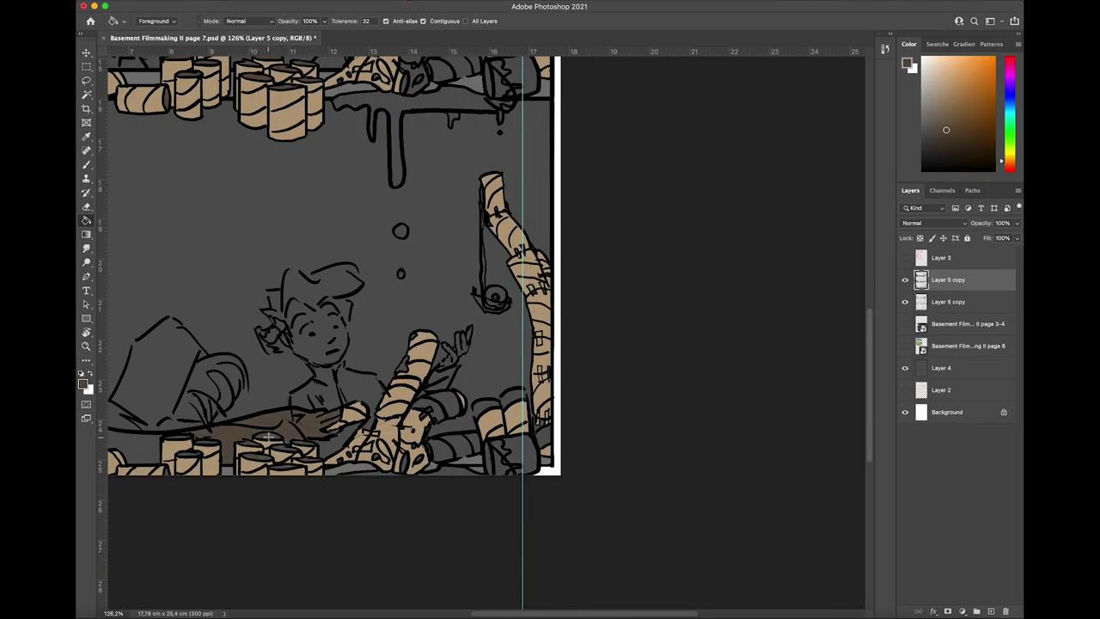
{"action": "scroll", "coordinate": [283, 447], "scroll_direction": "up", "scroll_amount": 4}
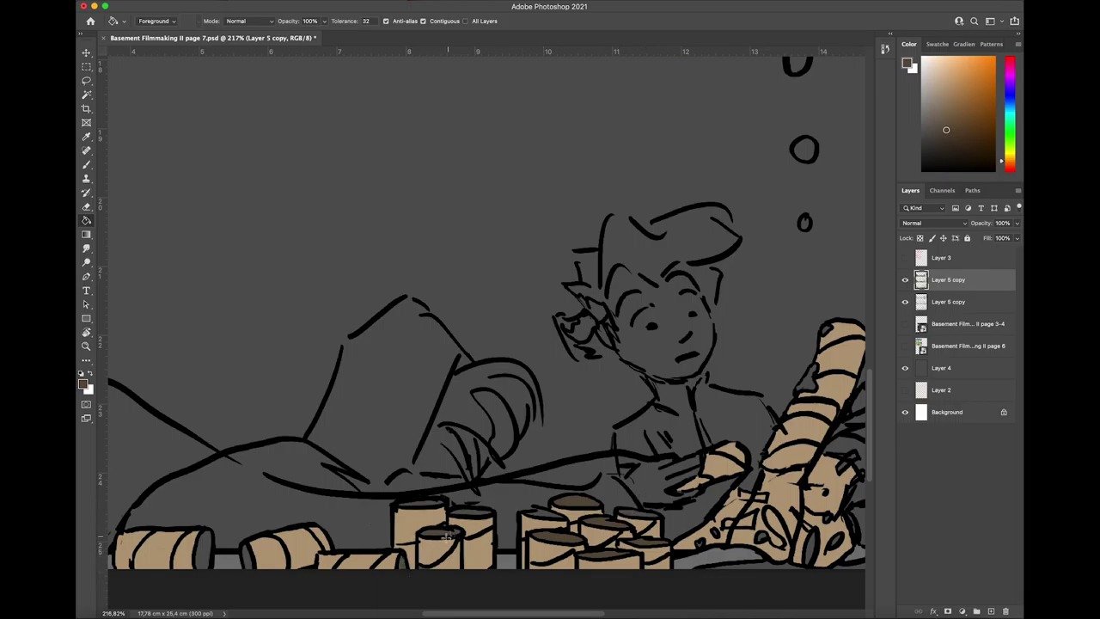
{"action": "scroll", "coordinate": [206, 538], "scroll_direction": "left", "scroll_amount": 5}
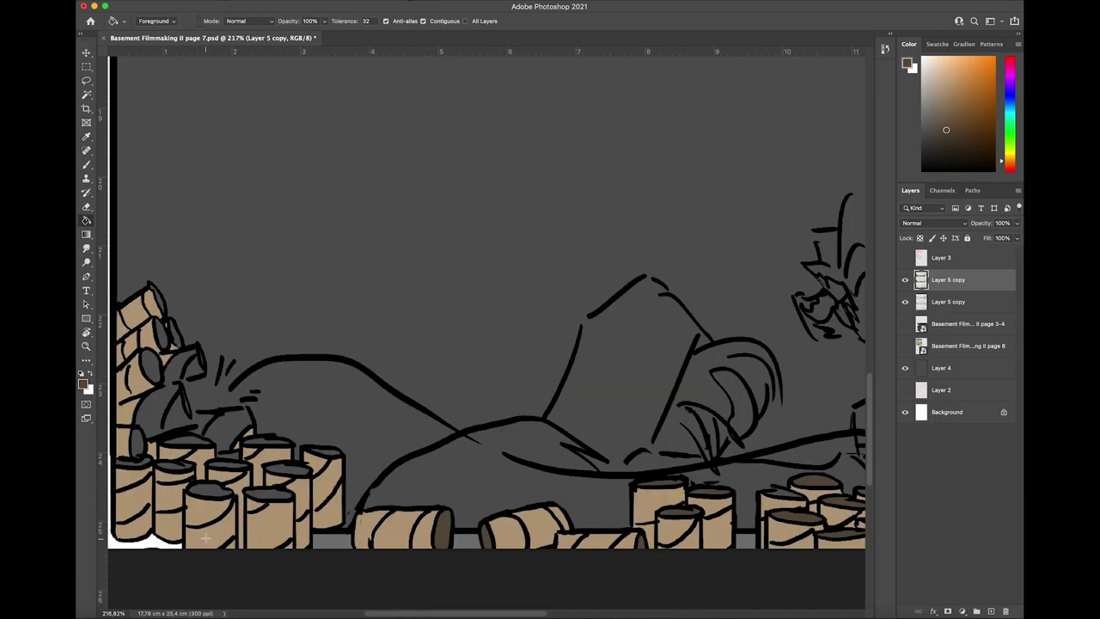
{"action": "scroll", "coordinate": [206, 539], "scroll_direction": "left", "scroll_amount": 1}
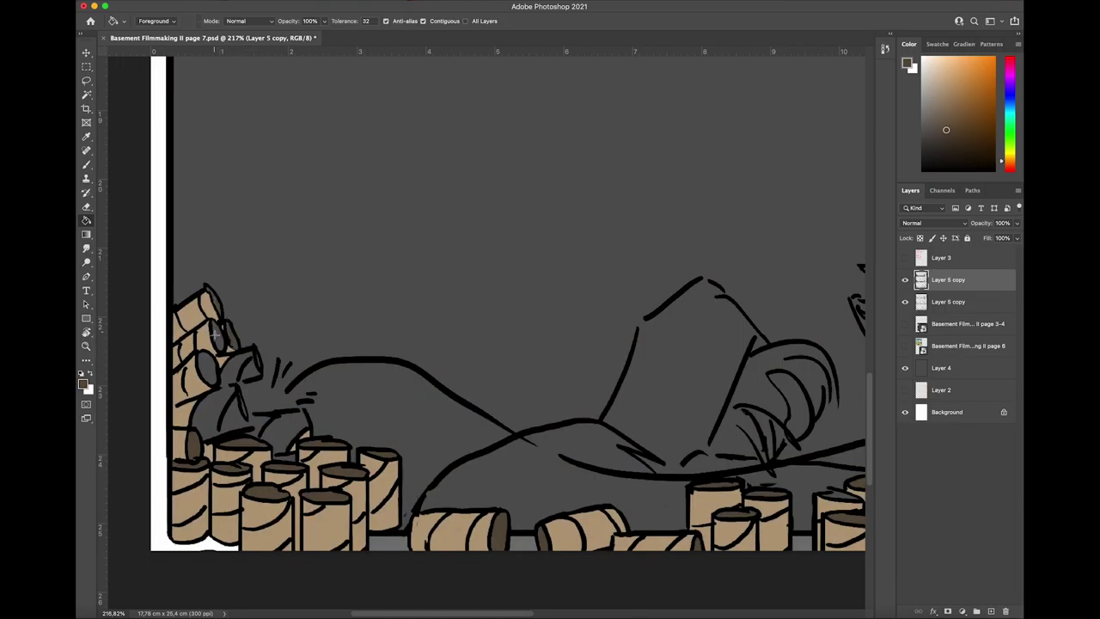
{"action": "left_click", "coordinate": [282, 478], "text": "alt"}
{"action": "scroll", "coordinate": [289, 468], "scroll_direction": "down", "scroll_amount": 5}
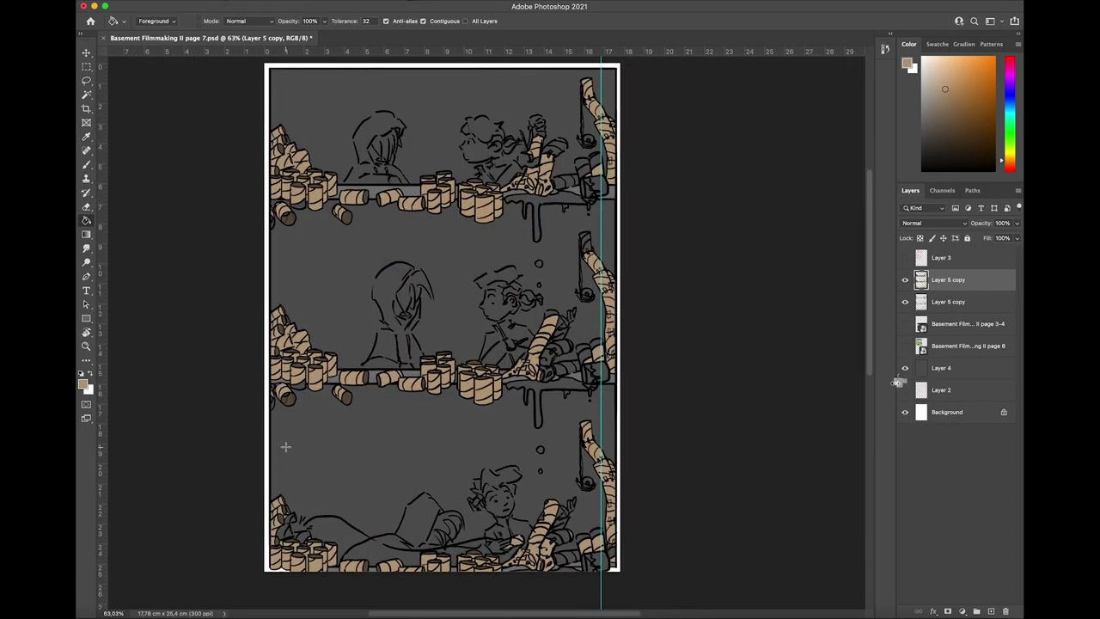
Step: Select Layer 4 and choose the Textured 27 brush preset for painting
{"action": "left_click", "coordinate": [965, 370]}
{"action": "key", "text": "b"}
{"action": "left_click", "coordinate": [153, 21]}
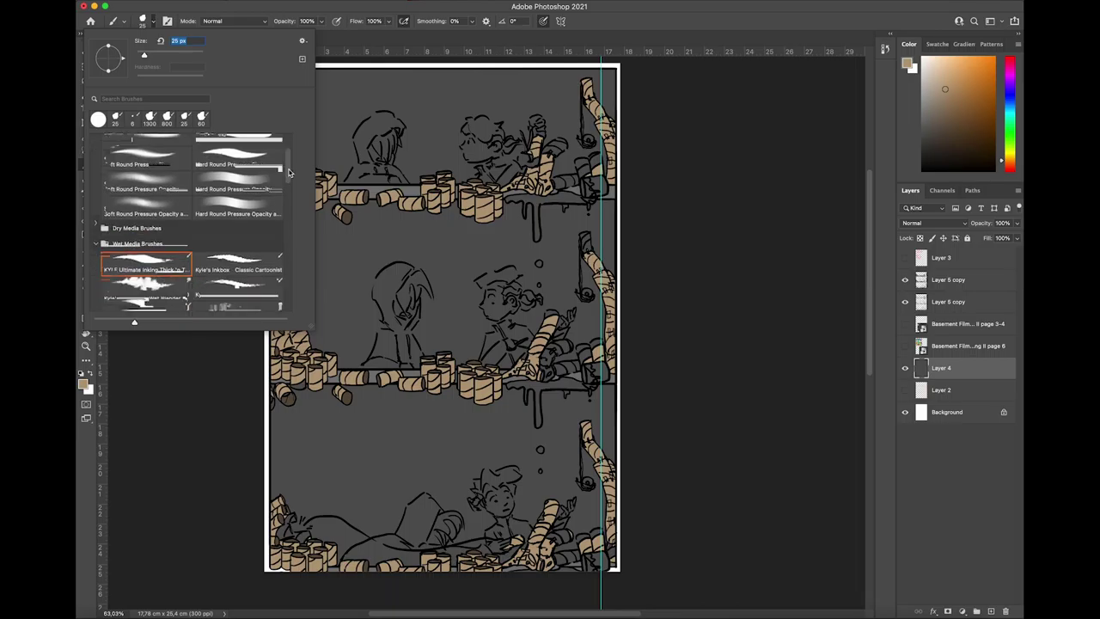
{"action": "scroll", "coordinate": [290, 253], "scroll_direction": "down", "scroll_amount": 5}
{"action": "double_click", "coordinate": [233, 225]}
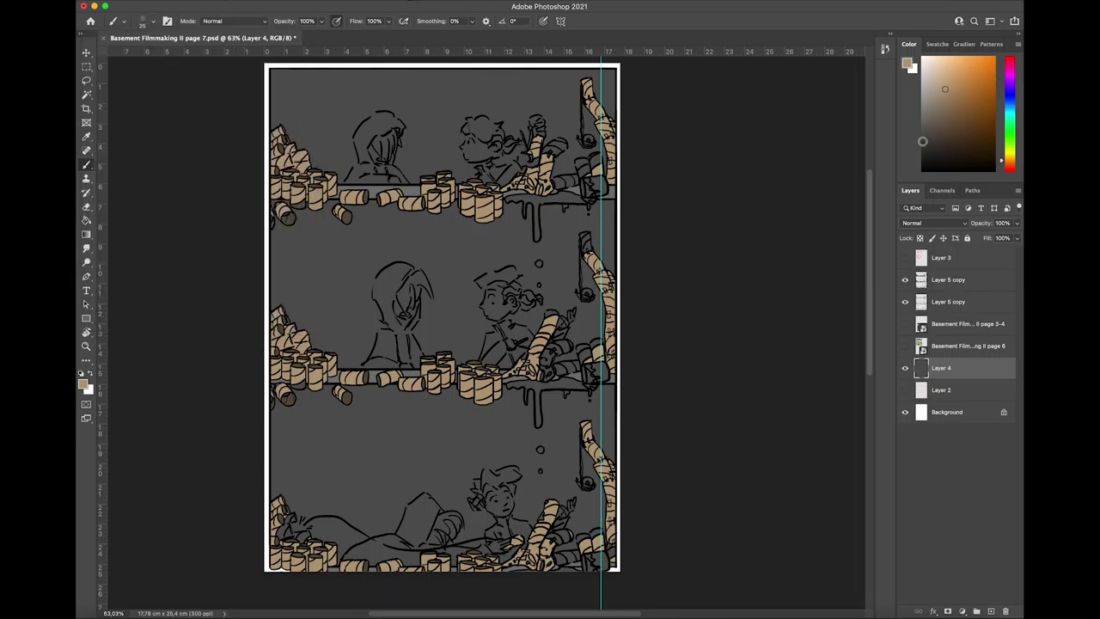
Step: Pick a near-black foreground color and enlarge the textured brush to 3200 px
{"action": "left_click", "coordinate": [462, 258], "text": "alt"}
{"action": "key", "text": "bracketright"}
{"action": "key", "text": "bracketright"}
{"action": "key", "text": "bracketright"}
{"action": "key", "text": "bracketright"}
{"action": "key", "text": "bracketright"}
{"action": "key", "text": "bracketright"}
{"action": "key", "text": "bracketright"}
{"action": "key", "text": "bracketright"}
{"action": "key", "text": "bracketright"}
{"action": "key", "text": "bracketright"}
{"action": "key", "text": "bracketright"}
{"action": "key", "text": "bracketright"}
{"action": "key", "text": "bracketright"}
{"action": "key", "text": "bracketright"}
{"action": "key", "text": "bracketright"}
{"action": "key", "text": "bracketright"}
{"action": "key", "text": "bracketright"}
{"action": "key", "text": "bracketright"}
{"action": "key", "text": "bracketright"}
{"action": "key", "text": "bracketright"}
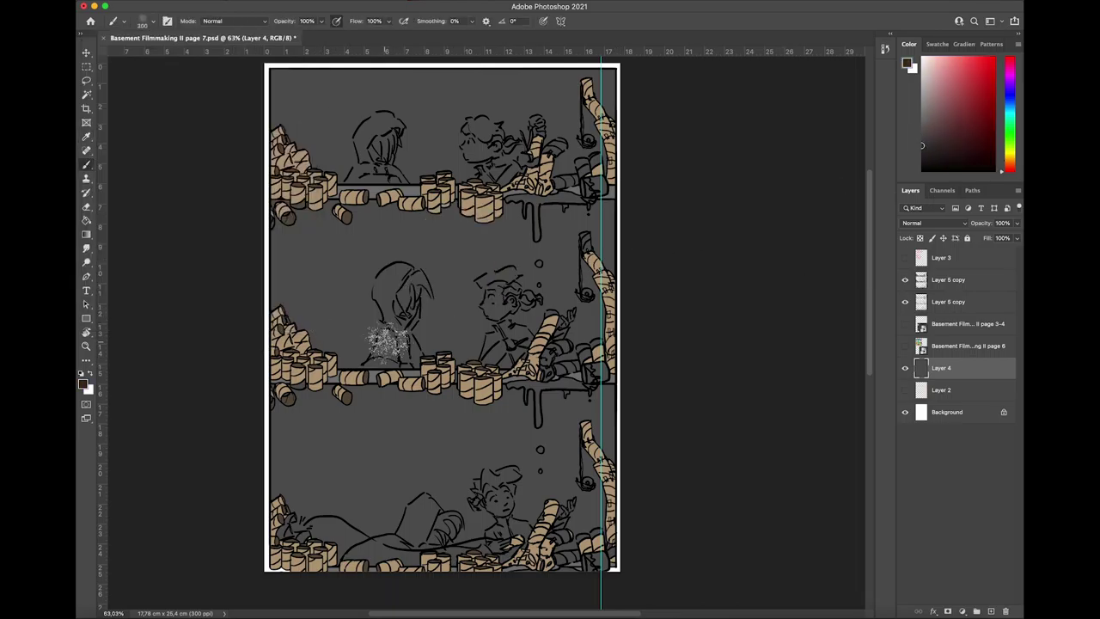
Step: Add a new layer above Layer 4 and paint mottled dark texture over the whole page background with a 2500 px brush
{"action": "left_click", "coordinate": [992, 611]}
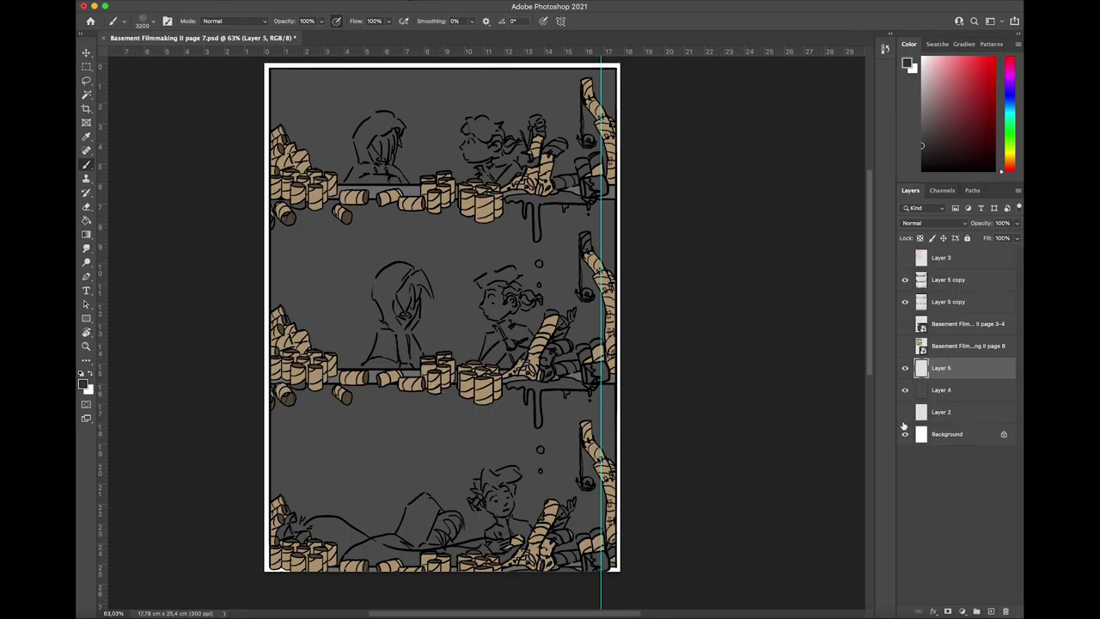
{"action": "mouse_move", "coordinate": [415, 378]}
{"action": "left_mouse_down"}
{"action": "mouse_move", "coordinate": [516, 459]}
{"action": "mouse_move", "coordinate": [373, 332]}
{"action": "left_mouse_up"}
{"action": "key", "text": "super+z"}
{"action": "key", "text": "bracketleft"}
{"action": "key", "text": "bracketleft"}
{"action": "key", "text": "bracketleft"}
{"action": "key", "text": "bracketleft"}
{"action": "key", "text": "bracketleft"}
{"action": "key", "text": "bracketleft"}
{"action": "key", "text": "bracketleft"}
{"action": "key", "text": "bracketleft"}
{"action": "key", "text": "bracketleft"}
{"action": "key", "text": "bracketleft"}
{"action": "key", "text": "bracketleft"}
{"action": "mouse_move", "coordinate": [555, 427]}
{"action": "left_mouse_down"}
{"action": "mouse_move", "coordinate": [371, 250]}
{"action": "mouse_move", "coordinate": [354, 459]}
{"action": "mouse_move", "coordinate": [400, 226]}
{"action": "mouse_move", "coordinate": [591, 161]}
{"action": "mouse_move", "coordinate": [447, 301]}
{"action": "left_mouse_up"}
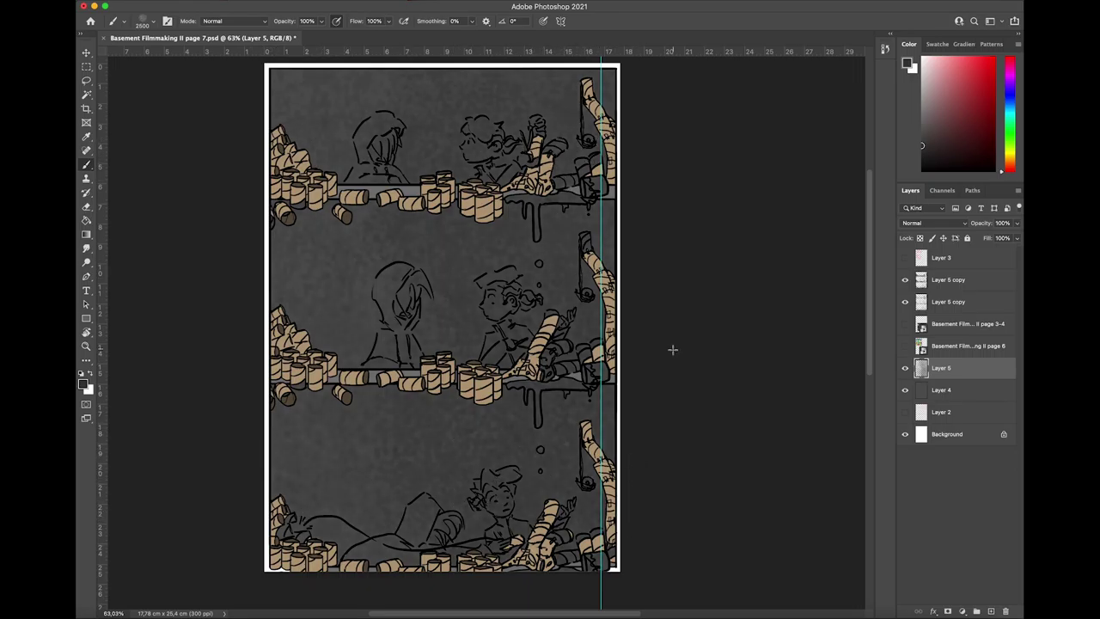
Step: Merge the texture layer down into Layer 4 and add a new empty layer above it
{"action": "right_click", "coordinate": [975, 369]}
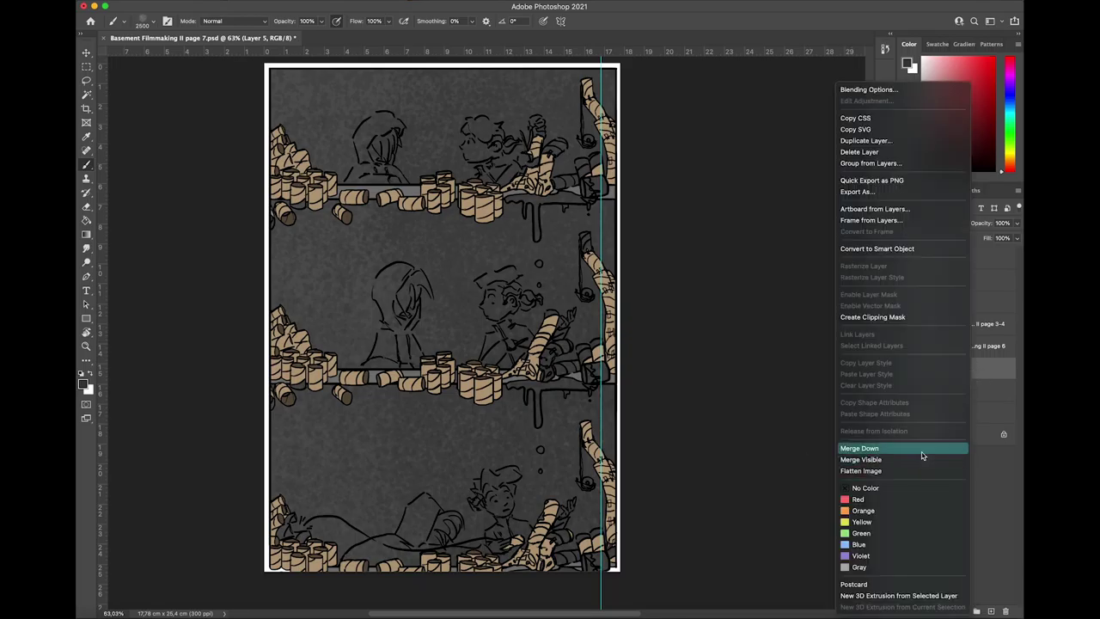
{"action": "left_click", "coordinate": [923, 450]}
{"action": "left_click", "coordinate": [991, 611]}
Step: Switch from the textured brush back to the 25 px inking brush preset
{"action": "left_click", "coordinate": [126, 21]}
{"action": "left_click", "coordinate": [154, 21]}
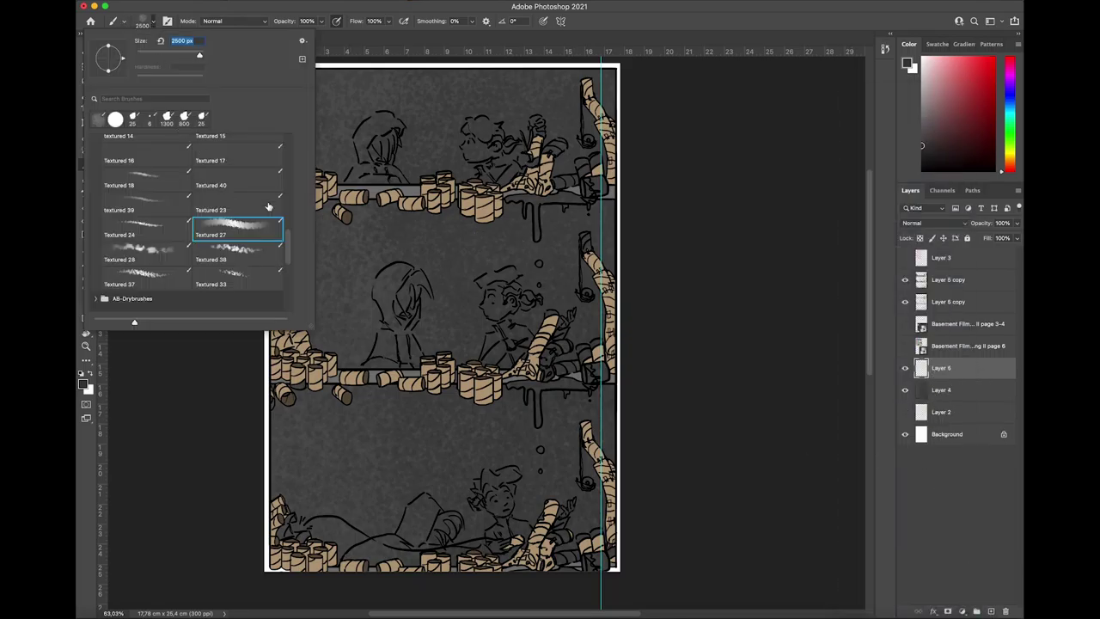
{"action": "scroll", "coordinate": [268, 206], "scroll_direction": "up", "scroll_amount": 15}
{"action": "left_click", "coordinate": [256, 185]}
{"action": "scroll", "coordinate": [251, 185], "scroll_direction": "down", "scroll_amount": 5}
{"action": "double_click", "coordinate": [148, 177]}
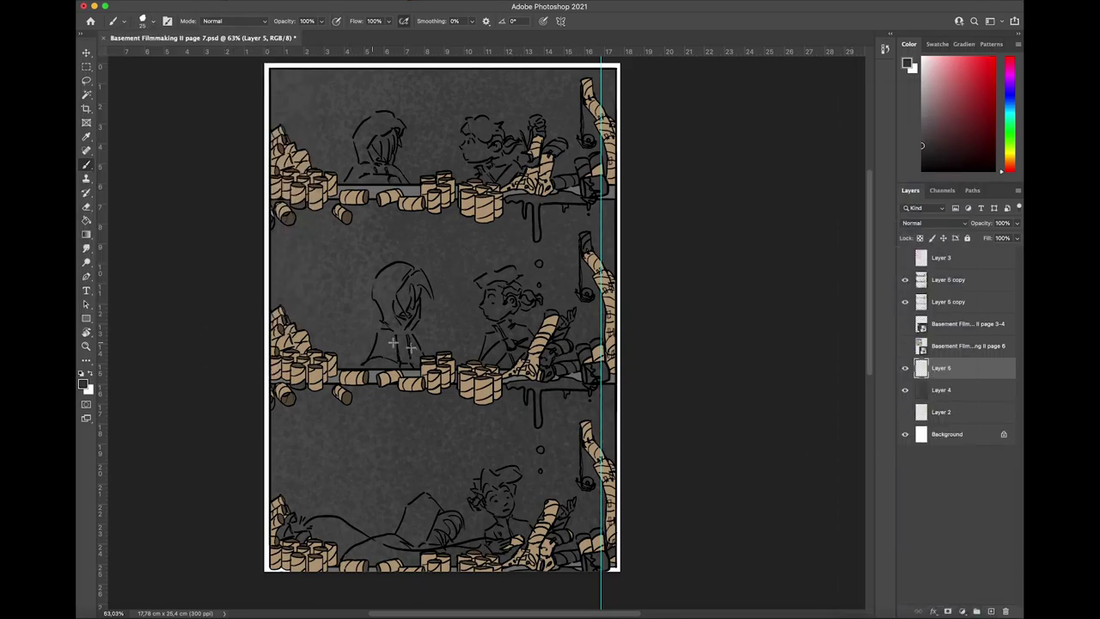
Step: Sample the tube tan and fill the unpainted tubes in the middle panel on Layer 5 with a 60 px brush
{"action": "left_click", "coordinate": [309, 387], "text": "alt"}
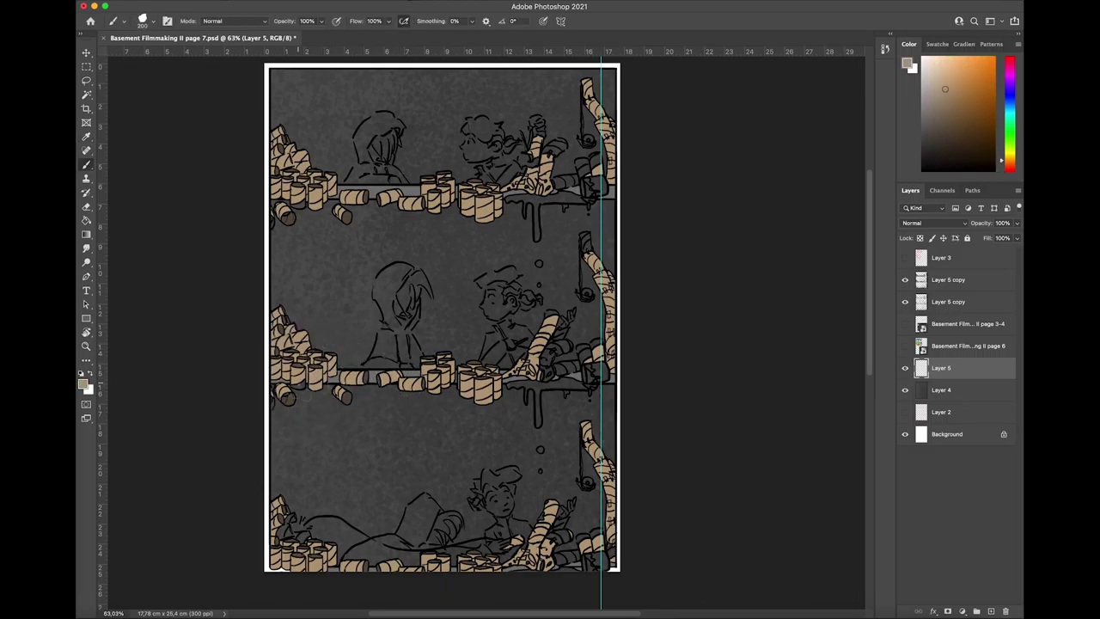
{"action": "scroll", "coordinate": [164, 422], "scroll_direction": "up", "scroll_amount": 5}
{"action": "left_click_drag", "start_coordinate": [218, 430], "coordinate": [231, 434]}
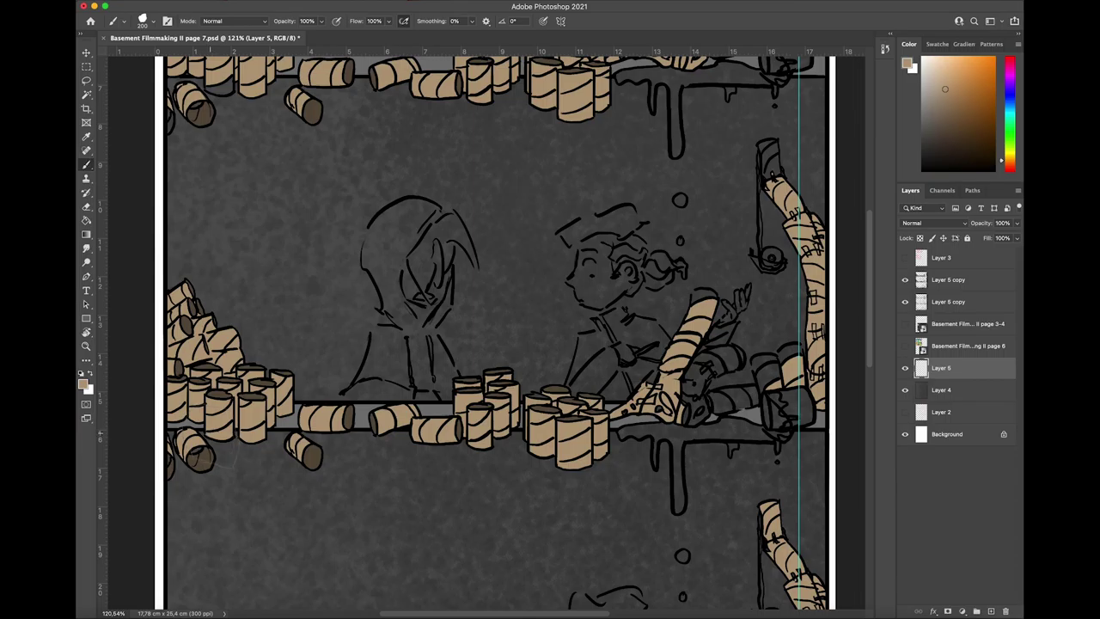
{"action": "scroll", "coordinate": [225, 456], "scroll_direction": "right", "scroll_amount": 5}
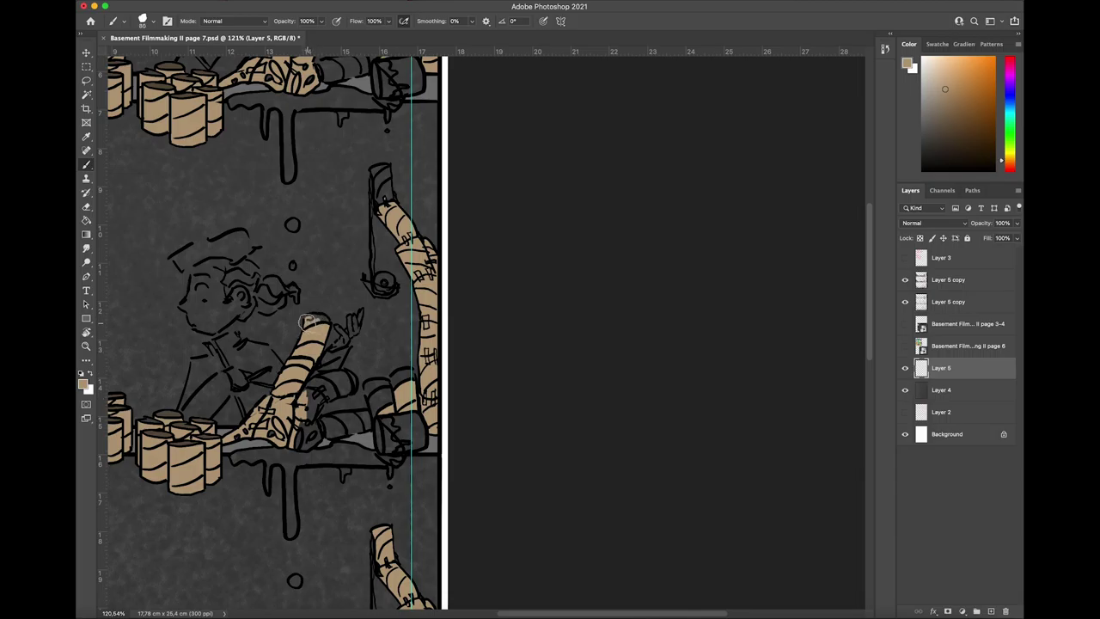
{"action": "mouse_move", "coordinate": [340, 388]}
{"action": "left_mouse_down"}
{"action": "mouse_move", "coordinate": [310, 415]}
{"action": "mouse_move", "coordinate": [309, 443]}
{"action": "mouse_move", "coordinate": [325, 422]}
{"action": "mouse_move", "coordinate": [356, 415]}
{"action": "mouse_move", "coordinate": [367, 426]}
{"action": "mouse_move", "coordinate": [344, 420]}
{"action": "mouse_move", "coordinate": [326, 434]}
{"action": "mouse_move", "coordinate": [321, 381]}
{"action": "mouse_move", "coordinate": [354, 381]}
{"action": "mouse_move", "coordinate": [321, 378]}
{"action": "mouse_move", "coordinate": [331, 387]}
{"action": "mouse_move", "coordinate": [382, 385]}
{"action": "mouse_move", "coordinate": [387, 396]}
{"action": "mouse_move", "coordinate": [365, 386]}
{"action": "mouse_move", "coordinate": [370, 399]}
{"action": "mouse_move", "coordinate": [374, 385]}
{"action": "mouse_move", "coordinate": [400, 378]}
{"action": "left_mouse_up"}
{"action": "mouse_move", "coordinate": [382, 199]}
{"action": "left_mouse_down"}
{"action": "mouse_move", "coordinate": [388, 185]}
{"action": "mouse_move", "coordinate": [377, 171]}
{"action": "mouse_move", "coordinate": [378, 190]}
{"action": "mouse_move", "coordinate": [385, 182]}
{"action": "left_mouse_up"}
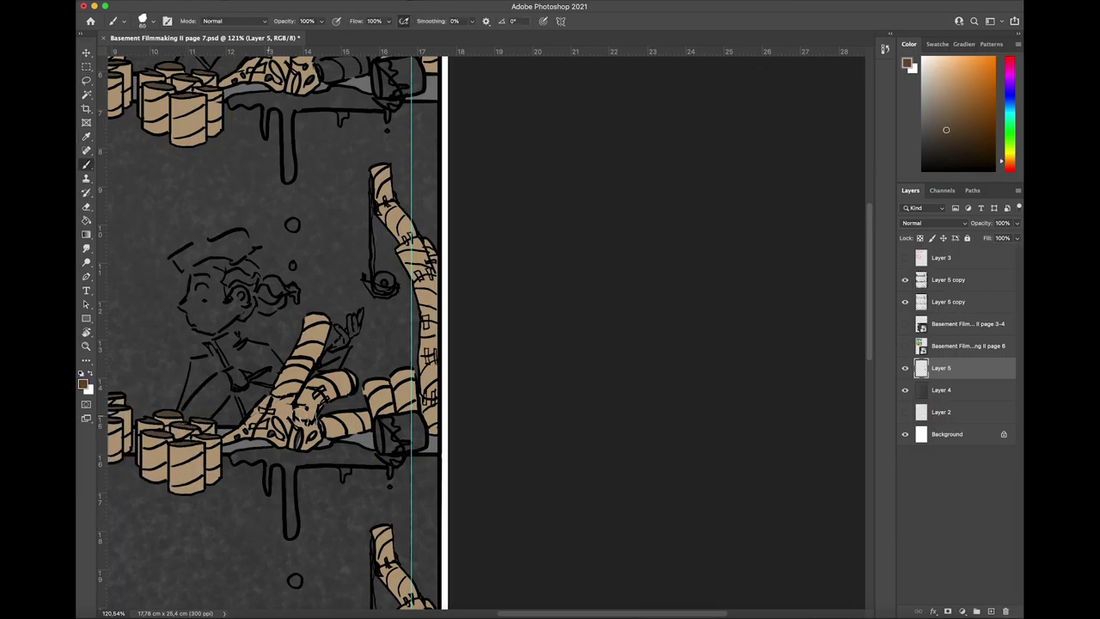
Step: Fill the unpainted tube limbs and the gaps in the tube pile of the bottom panel with tan
{"action": "scroll", "coordinate": [331, 435], "scroll_direction": "down", "scroll_amount": 8}
{"action": "scroll", "coordinate": [331, 434], "scroll_direction": "left", "scroll_amount": 2}
{"action": "mouse_move", "coordinate": [402, 444]}
{"action": "left_mouse_down"}
{"action": "mouse_move", "coordinate": [416, 435]}
{"action": "mouse_move", "coordinate": [393, 431]}
{"action": "mouse_move", "coordinate": [409, 430]}
{"action": "left_mouse_up"}
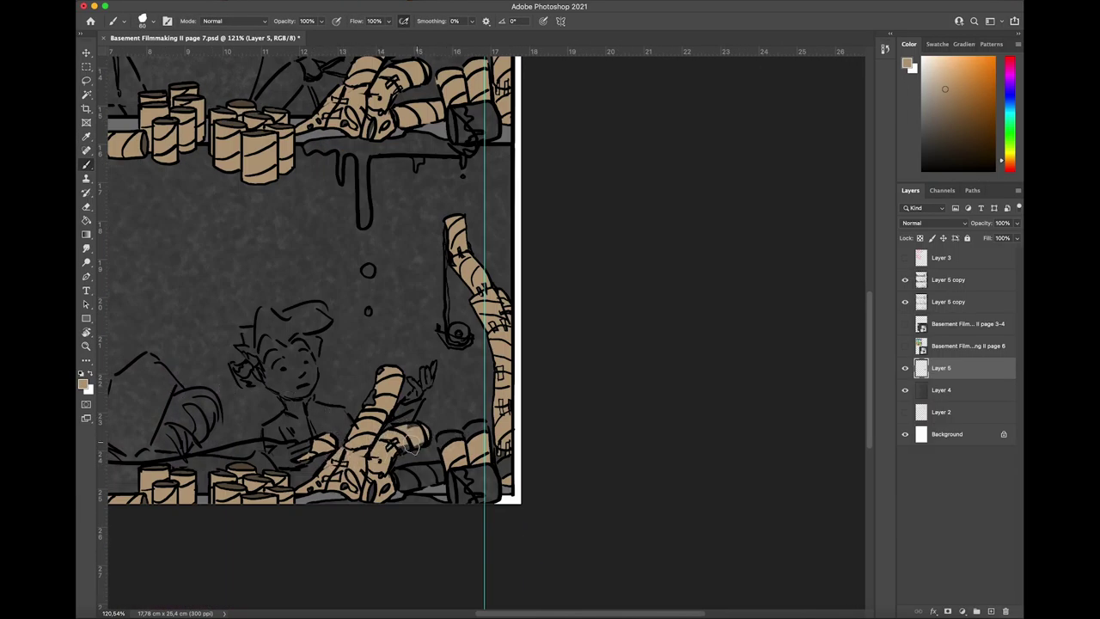
{"action": "mouse_move", "coordinate": [418, 470]}
{"action": "left_mouse_down"}
{"action": "mouse_move", "coordinate": [438, 478]}
{"action": "mouse_move", "coordinate": [407, 470]}
{"action": "mouse_move", "coordinate": [478, 422]}
{"action": "mouse_move", "coordinate": [508, 478]}
{"action": "mouse_move", "coordinate": [497, 458]}
{"action": "left_mouse_up"}
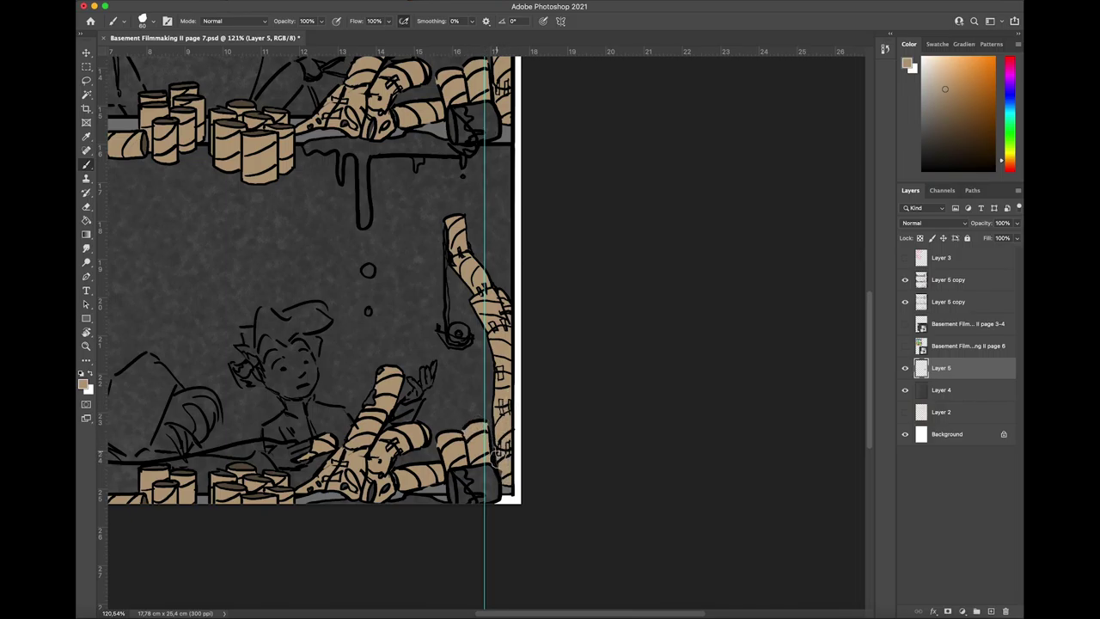
{"action": "mouse_move", "coordinate": [507, 320]}
{"action": "left_mouse_down"}
{"action": "mouse_move", "coordinate": [497, 331]}
{"action": "mouse_move", "coordinate": [512, 315]}
{"action": "left_mouse_up"}
{"action": "scroll", "coordinate": [427, 305], "scroll_direction": "left", "scroll_amount": 10}
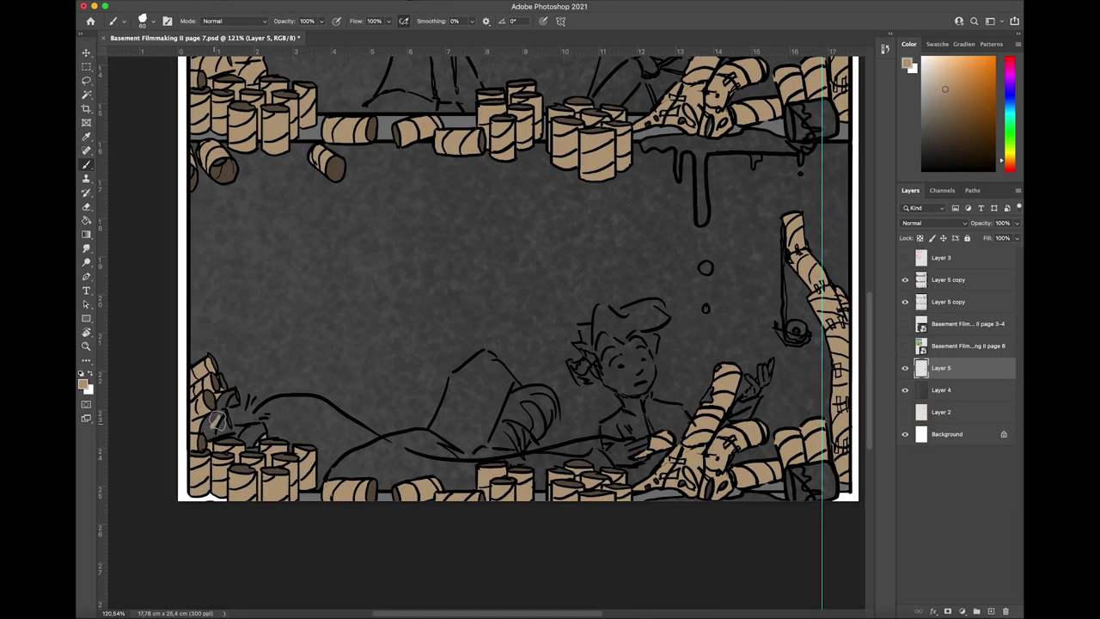
{"action": "mouse_move", "coordinate": [217, 421]}
{"action": "left_mouse_down"}
{"action": "mouse_move", "coordinate": [250, 450]}
{"action": "mouse_move", "coordinate": [248, 438]}
{"action": "mouse_move", "coordinate": [228, 439]}
{"action": "mouse_move", "coordinate": [262, 428]}
{"action": "mouse_move", "coordinate": [208, 432]}
{"action": "mouse_move", "coordinate": [222, 409]}
{"action": "mouse_move", "coordinate": [221, 427]}
{"action": "mouse_move", "coordinate": [224, 399]}
{"action": "left_mouse_up"}
Step: Fill a missed tube in the top panel's pile with tan and sample dark brown for the cut-off tube at the panel edge
{"action": "scroll", "coordinate": [230, 399], "scroll_direction": "down", "scroll_amount": 3}
{"action": "scroll", "coordinate": [233, 387], "scroll_direction": "up", "scroll_amount": 10}
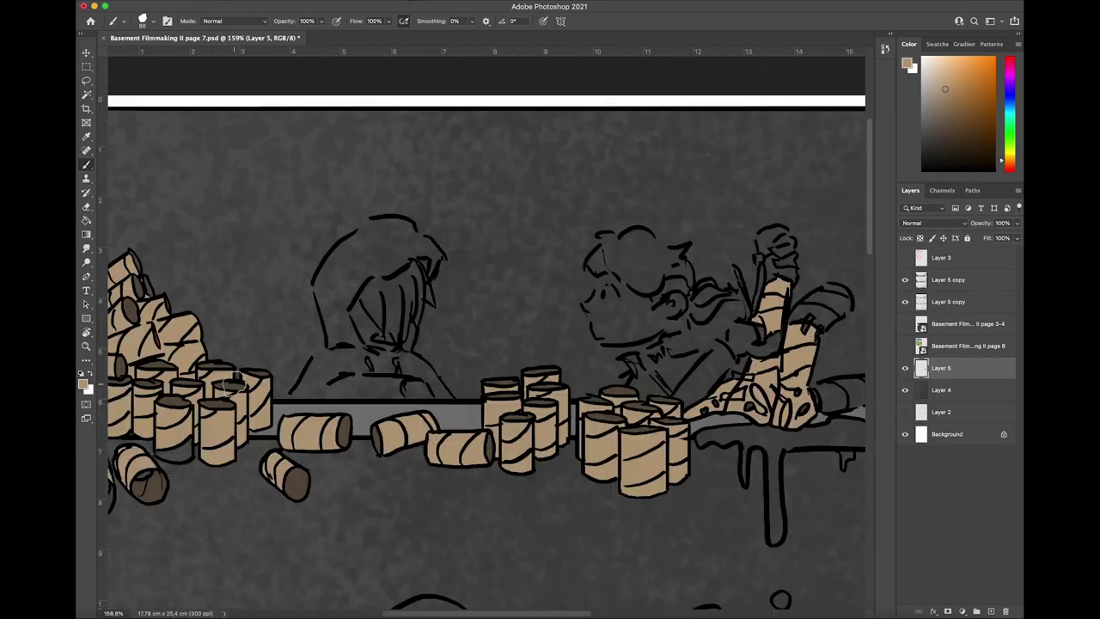
{"action": "scroll", "coordinate": [232, 385], "scroll_direction": "left", "scroll_amount": 5}
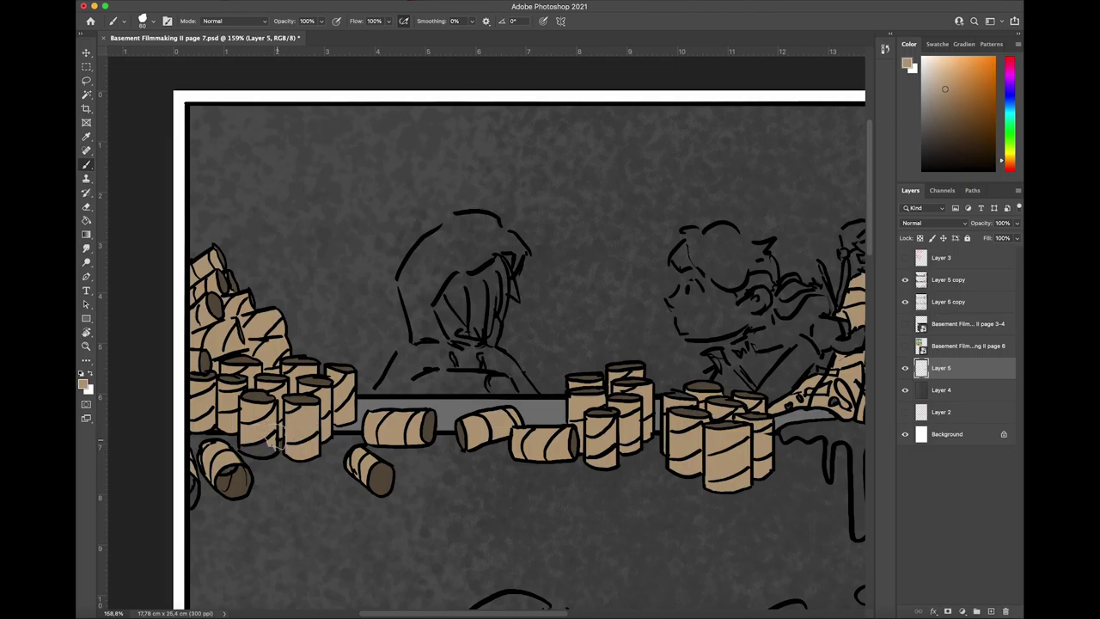
{"action": "mouse_move", "coordinate": [273, 446]}
{"action": "left_mouse_down"}
{"action": "mouse_move", "coordinate": [241, 446]}
{"action": "mouse_move", "coordinate": [268, 446]}
{"action": "left_mouse_up"}
{"action": "left_click", "coordinate": [198, 486], "text": "alt"}
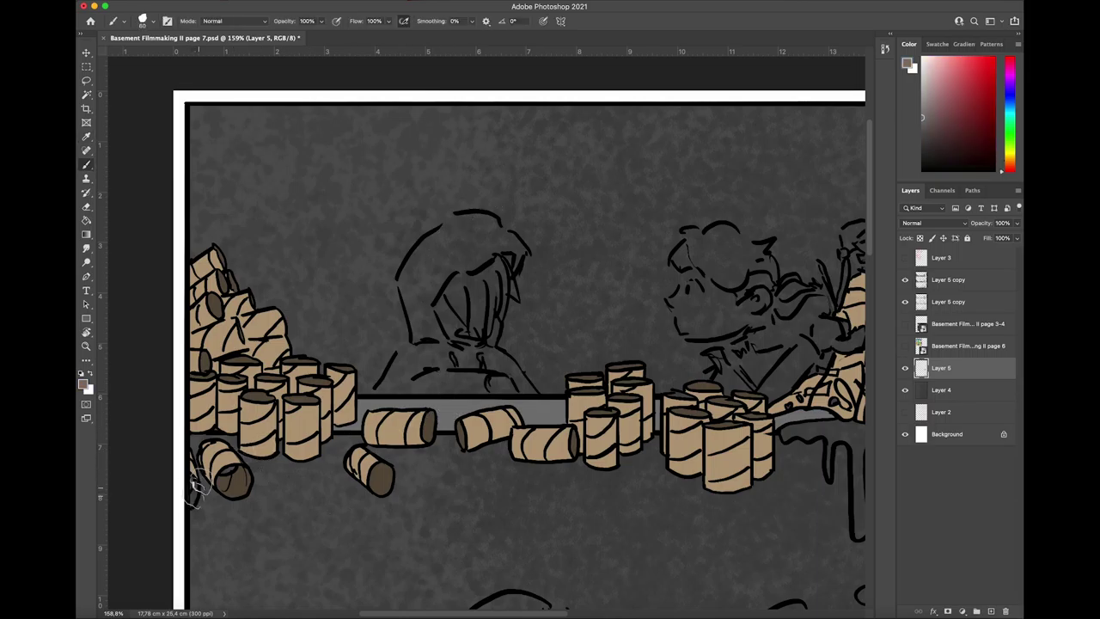
{"action": "left_click", "coordinate": [191, 490], "text": "alt"}
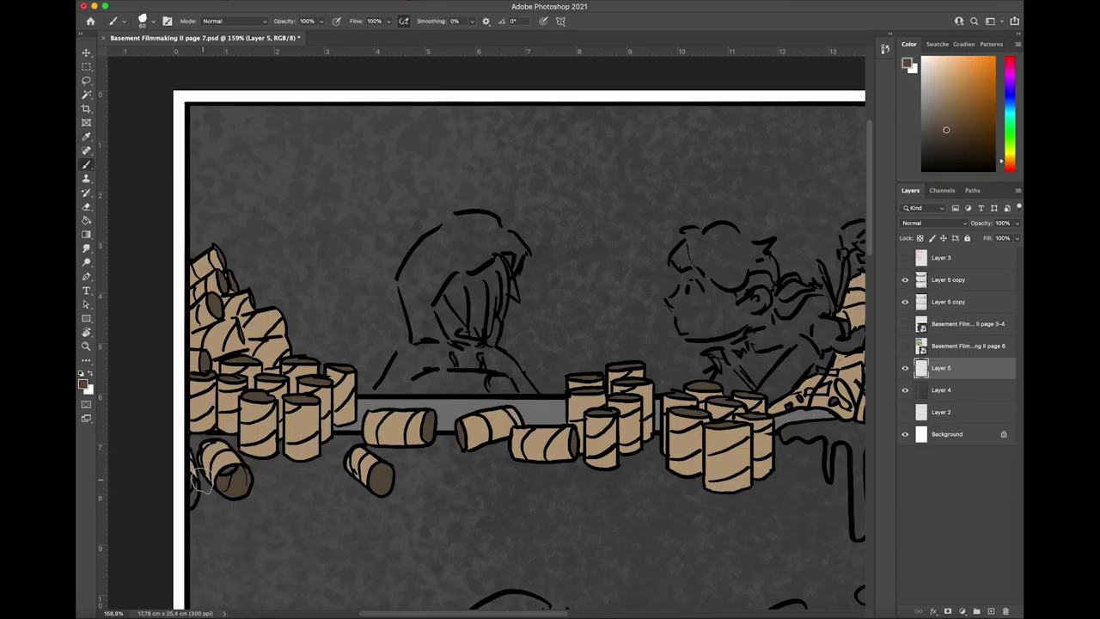
Step: Sample the tan again and fill the remaining tube limbs beside the character in the top panel
{"action": "scroll", "coordinate": [386, 430], "scroll_direction": "right", "scroll_amount": 10}
{"action": "scroll", "coordinate": [387, 430], "scroll_direction": "up", "scroll_amount": 3}
{"action": "left_click", "coordinate": [578, 370], "text": "alt"}
{"action": "left_click_drag", "start_coordinate": [578, 370], "coordinate": [564, 406]}
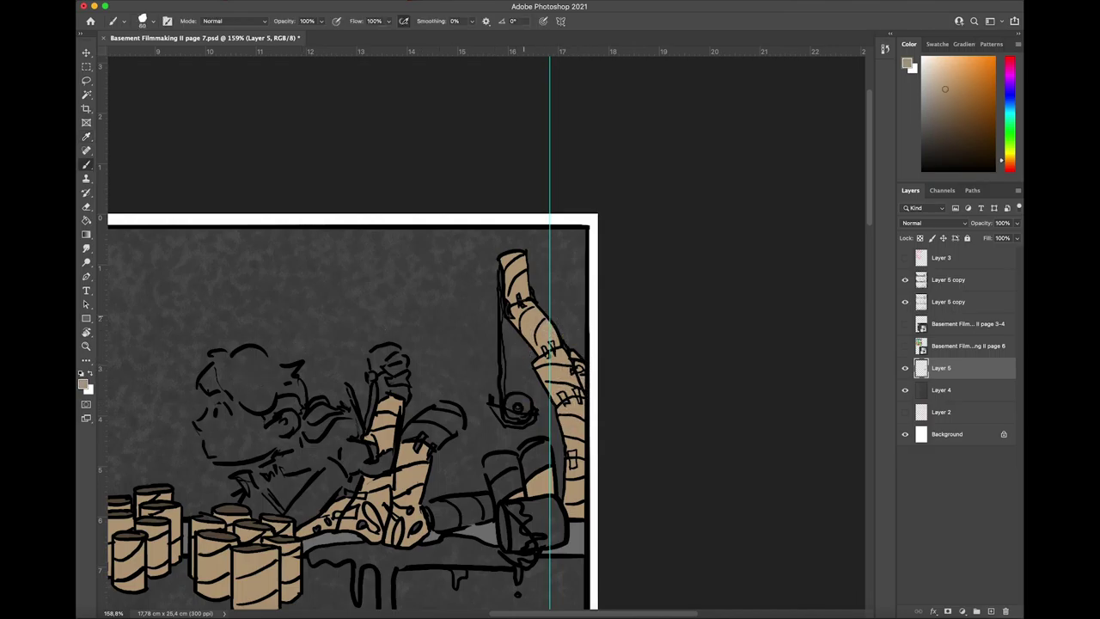
{"action": "mouse_move", "coordinate": [518, 483]}
{"action": "left_mouse_down"}
{"action": "mouse_move", "coordinate": [490, 495]}
{"action": "mouse_move", "coordinate": [486, 462]}
{"action": "mouse_move", "coordinate": [511, 462]}
{"action": "mouse_move", "coordinate": [508, 481]}
{"action": "mouse_move", "coordinate": [499, 471]}
{"action": "mouse_move", "coordinate": [516, 457]}
{"action": "mouse_move", "coordinate": [546, 454]}
{"action": "mouse_move", "coordinate": [524, 473]}
{"action": "left_mouse_up"}
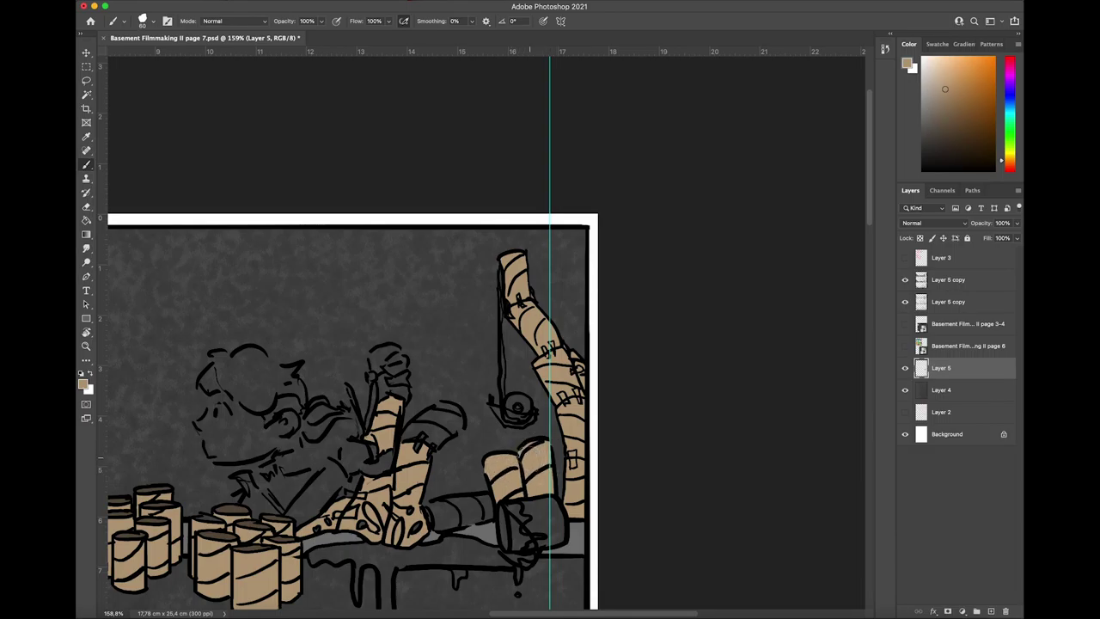
{"action": "mouse_move", "coordinate": [383, 456]}
{"action": "left_mouse_down"}
{"action": "mouse_move", "coordinate": [400, 404]}
{"action": "mouse_move", "coordinate": [382, 394]}
{"action": "mouse_move", "coordinate": [372, 354]}
{"action": "mouse_move", "coordinate": [393, 349]}
{"action": "mouse_move", "coordinate": [369, 358]}
{"action": "mouse_move", "coordinate": [443, 432]}
{"action": "mouse_move", "coordinate": [420, 439]}
{"action": "mouse_move", "coordinate": [434, 449]}
{"action": "mouse_move", "coordinate": [448, 410]}
{"action": "left_mouse_up"}
{"action": "mouse_move", "coordinate": [440, 516]}
{"action": "left_mouse_down"}
{"action": "mouse_move", "coordinate": [484, 519]}
{"action": "mouse_move", "coordinate": [482, 503]}
{"action": "mouse_move", "coordinate": [432, 505]}
{"action": "mouse_move", "coordinate": [434, 525]}
{"action": "mouse_move", "coordinate": [447, 526]}
{"action": "mouse_move", "coordinate": [432, 514]}
{"action": "mouse_move", "coordinate": [446, 505]}
{"action": "left_mouse_up"}
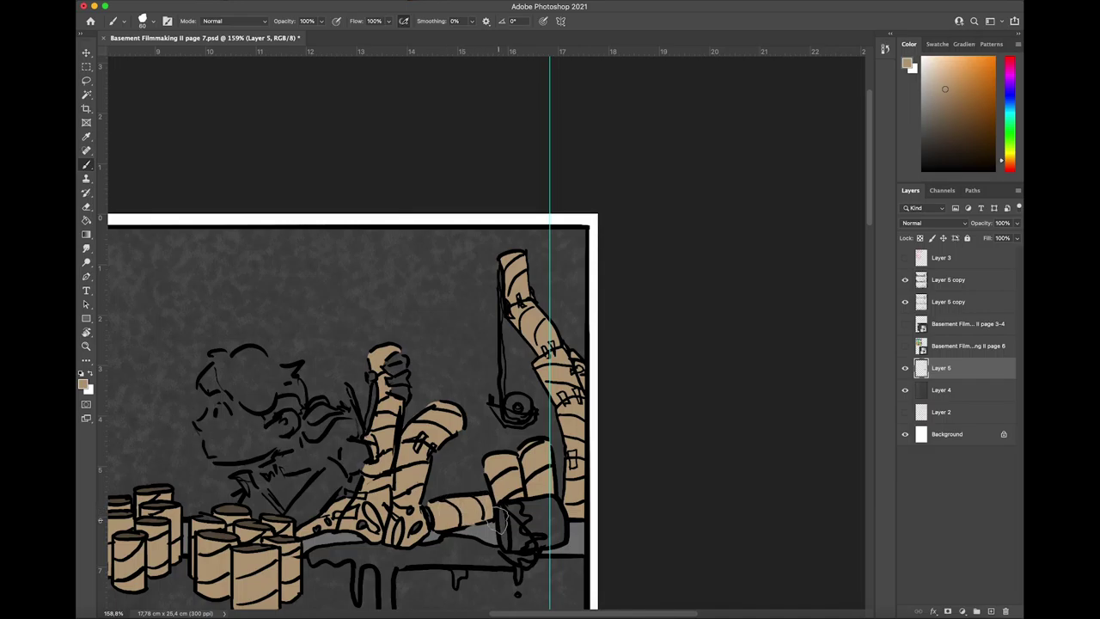
Step: Sample the dark brown and fill the remaining open ends of the upright tubes across the three panels
{"action": "scroll", "coordinate": [402, 426], "scroll_direction": "down", "scroll_amount": 5}
{"action": "scroll", "coordinate": [413, 417], "scroll_direction": "down", "scroll_amount": 6}
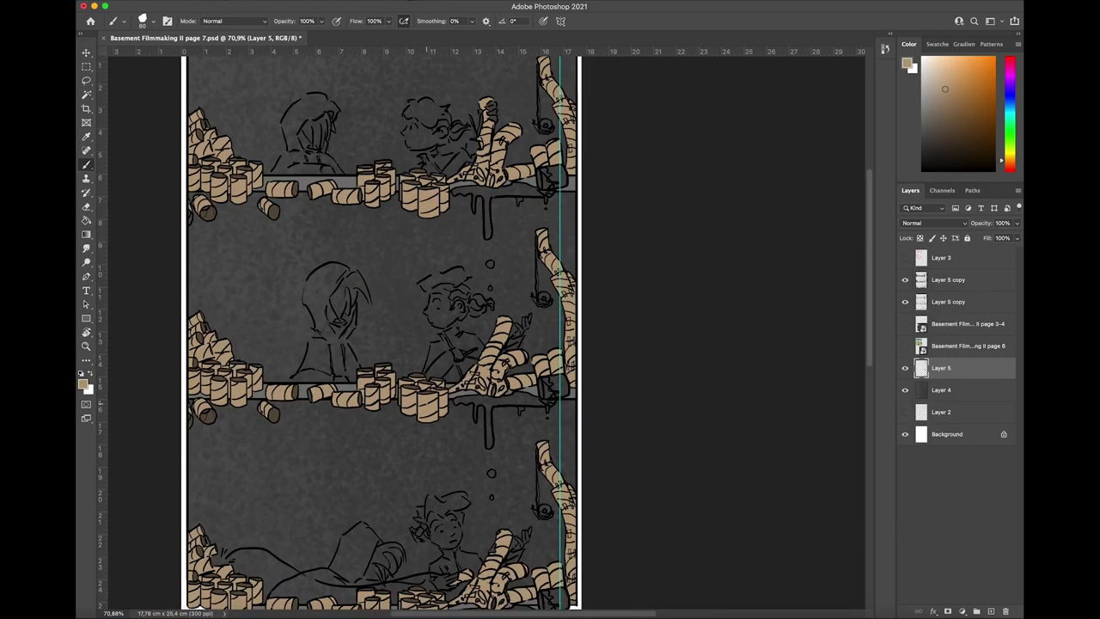
{"action": "scroll", "coordinate": [427, 404], "scroll_direction": "up", "scroll_amount": 2}
{"action": "scroll", "coordinate": [426, 404], "scroll_direction": "down", "scroll_amount": 3}
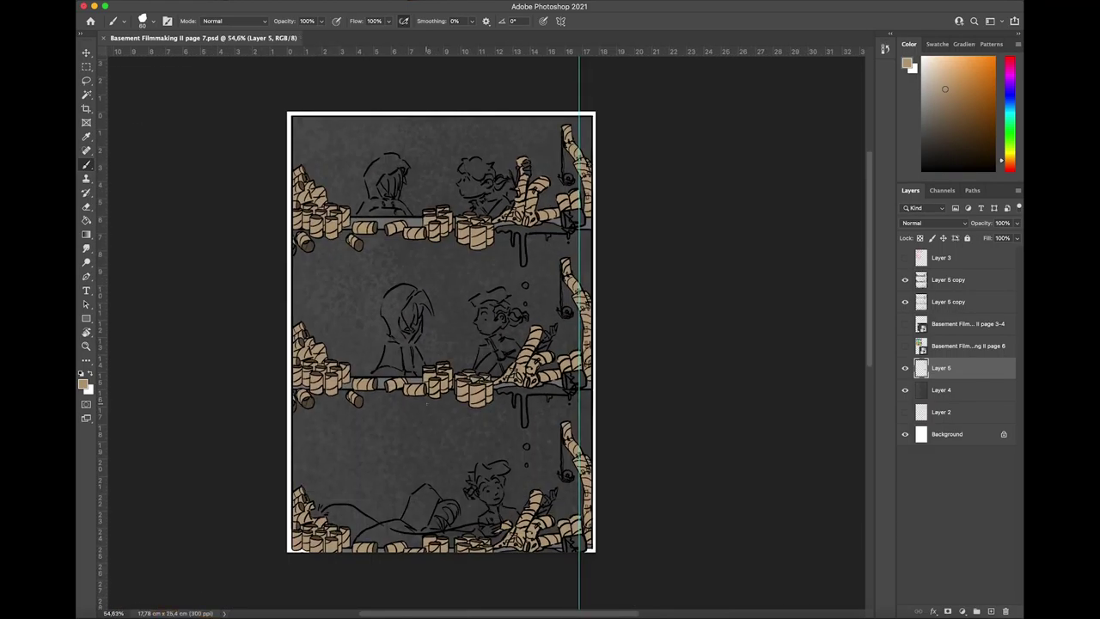
{"action": "left_click", "coordinate": [359, 403], "text": "alt"}
{"action": "scroll", "coordinate": [491, 331], "scroll_direction": "up", "scroll_amount": 10}
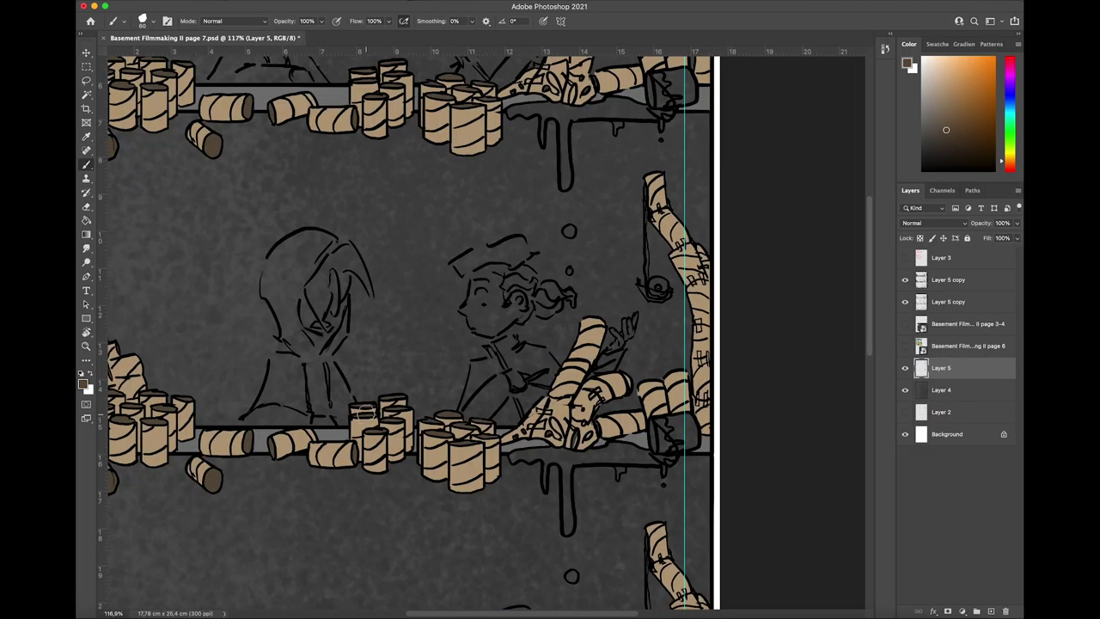
{"action": "scroll", "coordinate": [310, 579], "scroll_direction": "down", "scroll_amount": 6}
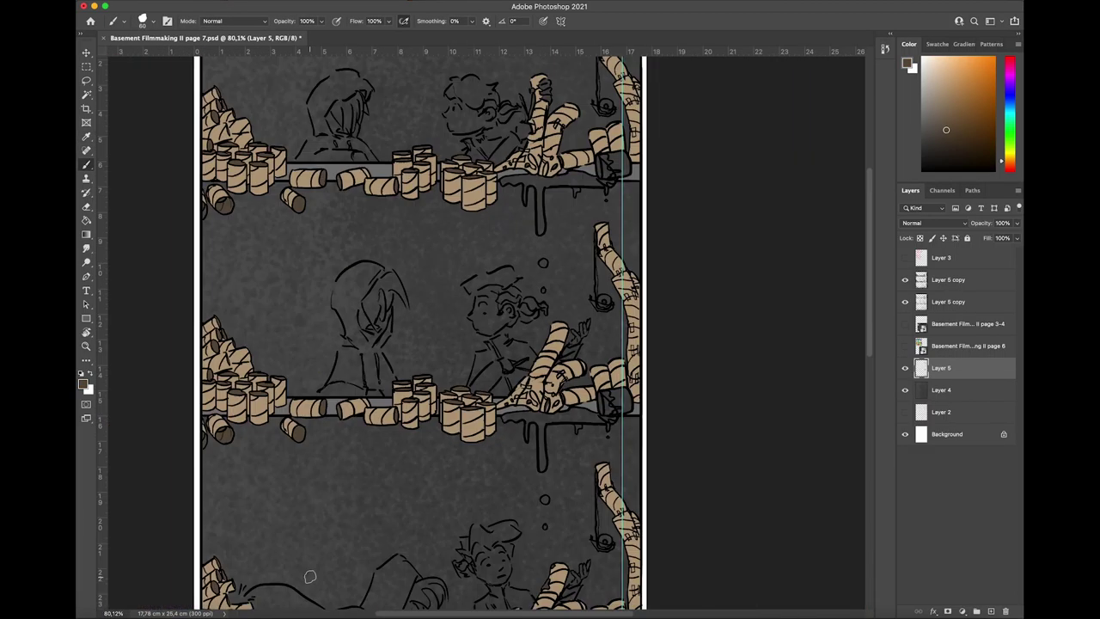
{"action": "scroll", "coordinate": [484, 438], "scroll_direction": "up", "scroll_amount": 5}
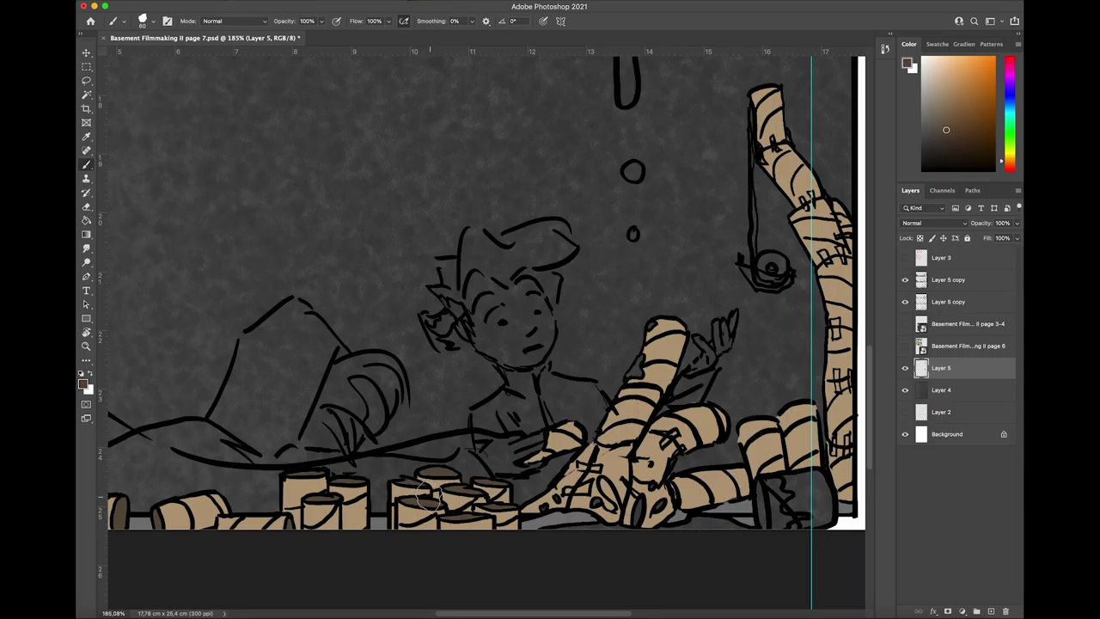
{"action": "scroll", "coordinate": [658, 498], "scroll_direction": "down", "scroll_amount": 4}
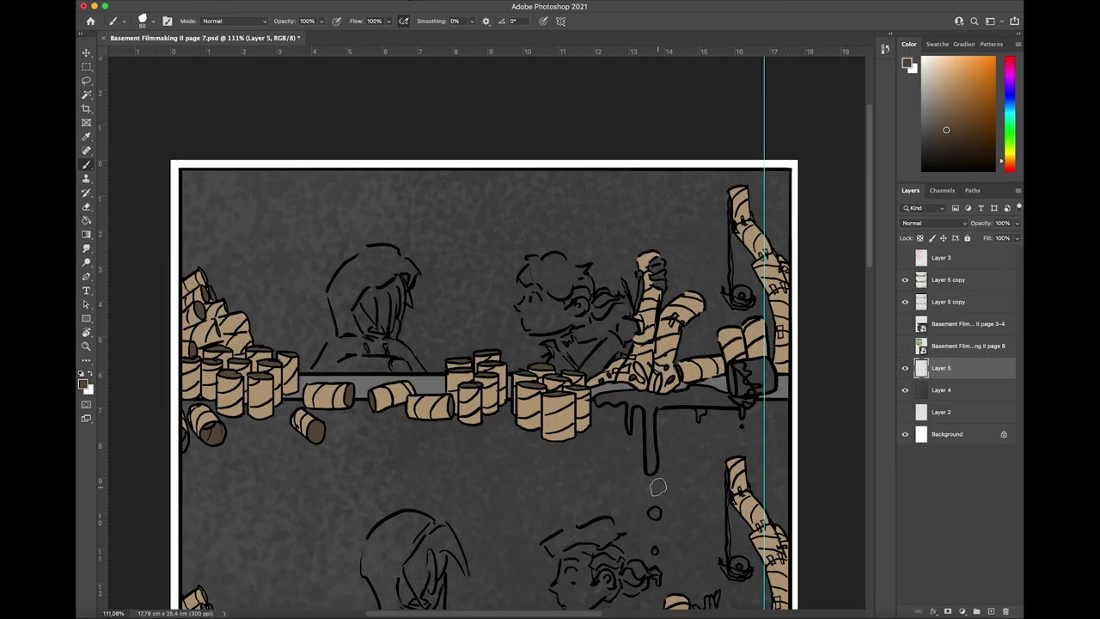
{"action": "scroll", "coordinate": [657, 488], "scroll_direction": "up", "scroll_amount": 6}
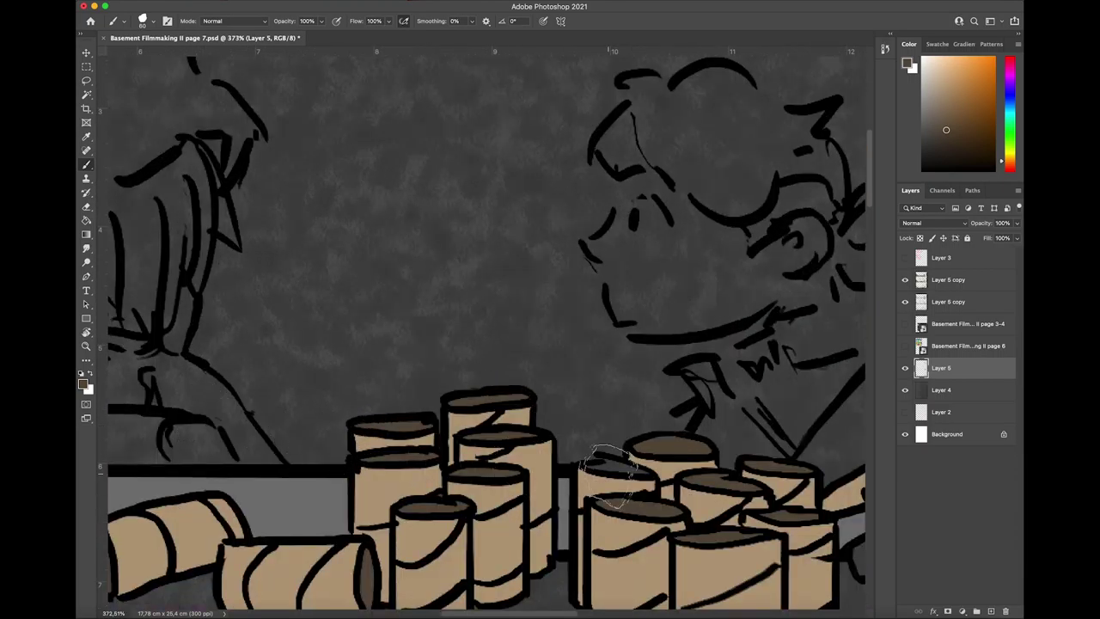
{"action": "scroll", "coordinate": [606, 444], "scroll_direction": "down", "scroll_amount": 6}
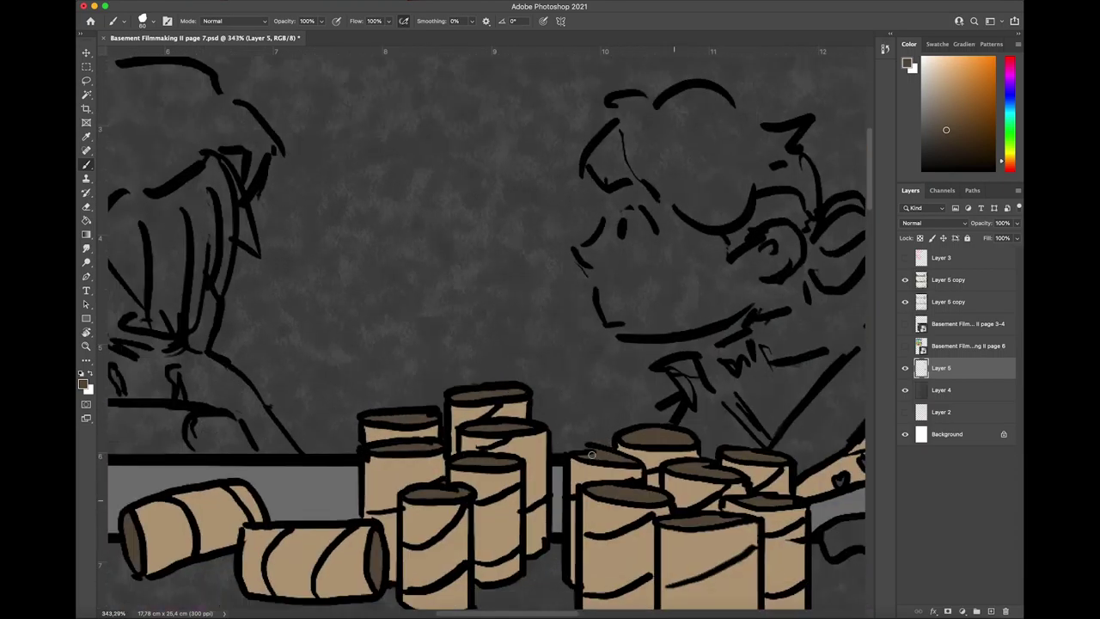
Step: Sample the tan and touch up the tubes beside the character in the top panel, checking the whole page
{"action": "left_click", "coordinate": [528, 413], "text": "alt"}
{"action": "mouse_move", "coordinate": [612, 373]}
{"action": "left_mouse_down"}
{"action": "mouse_move", "coordinate": [638, 340]}
{"action": "mouse_move", "coordinate": [638, 371]}
{"action": "left_mouse_up"}
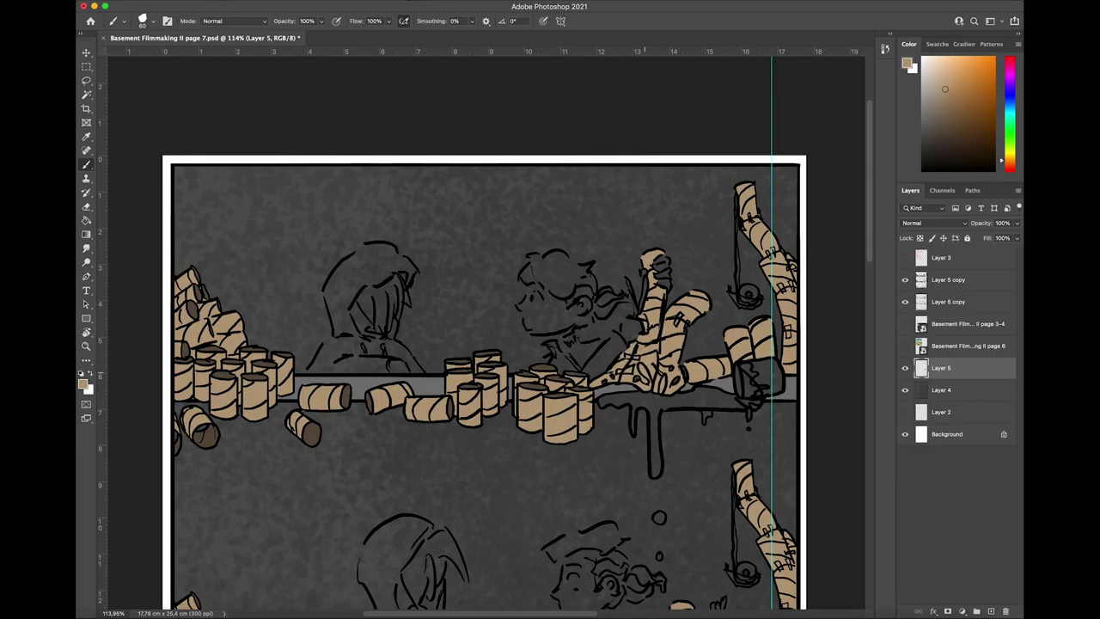
{"action": "scroll", "coordinate": [644, 372], "scroll_direction": "down", "scroll_amount": 6}
{"action": "scroll", "coordinate": [644, 372], "scroll_direction": "down", "scroll_amount": 2}
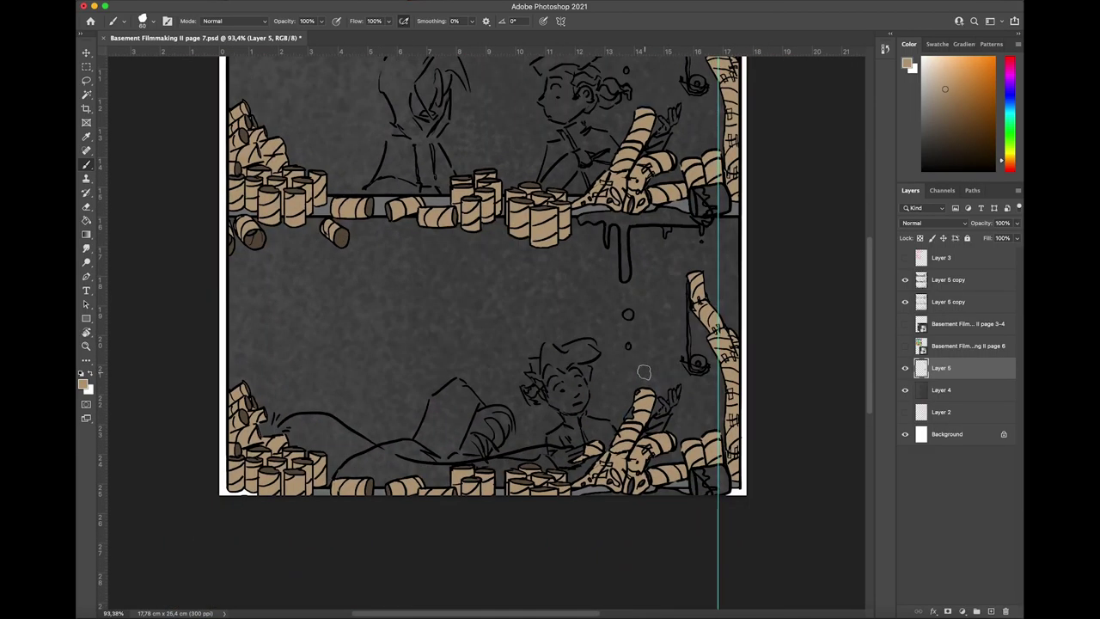
{"action": "scroll", "coordinate": [644, 372], "scroll_direction": "down", "scroll_amount": 5}
{"action": "scroll", "coordinate": [644, 373], "scroll_direction": "down", "scroll_amount": 2}
{"action": "scroll", "coordinate": [644, 372], "scroll_direction": "up", "scroll_amount": 2}
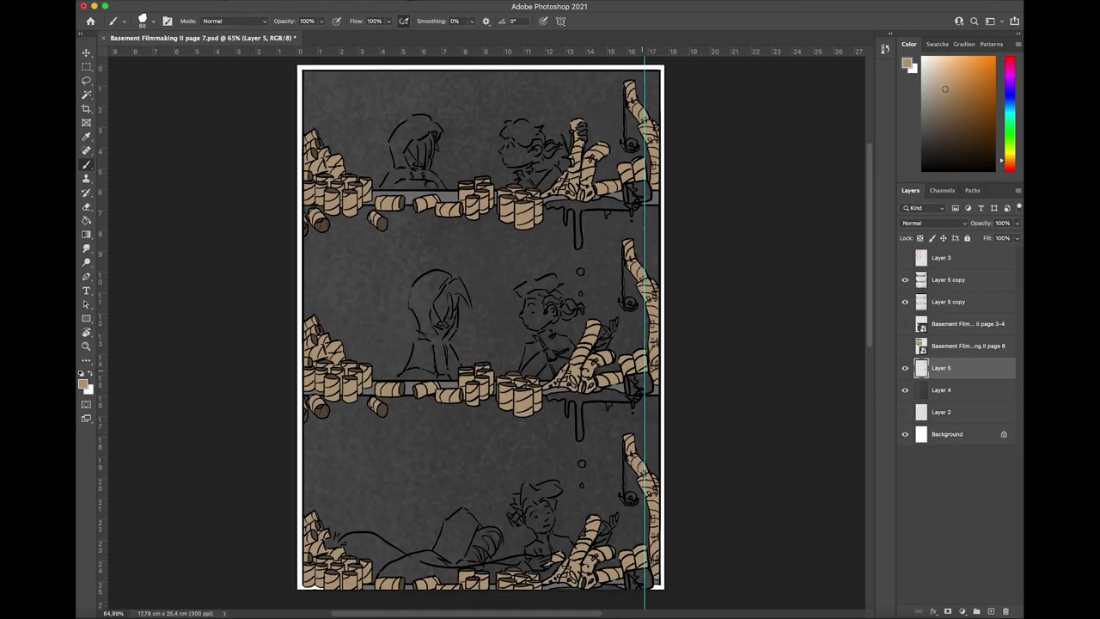
Step: Move the lower Layer 5 copy directly above Layer 5 and merge it down into Layer 5
{"action": "left_click_drag", "start_coordinate": [954, 302], "coordinate": [987, 354]}
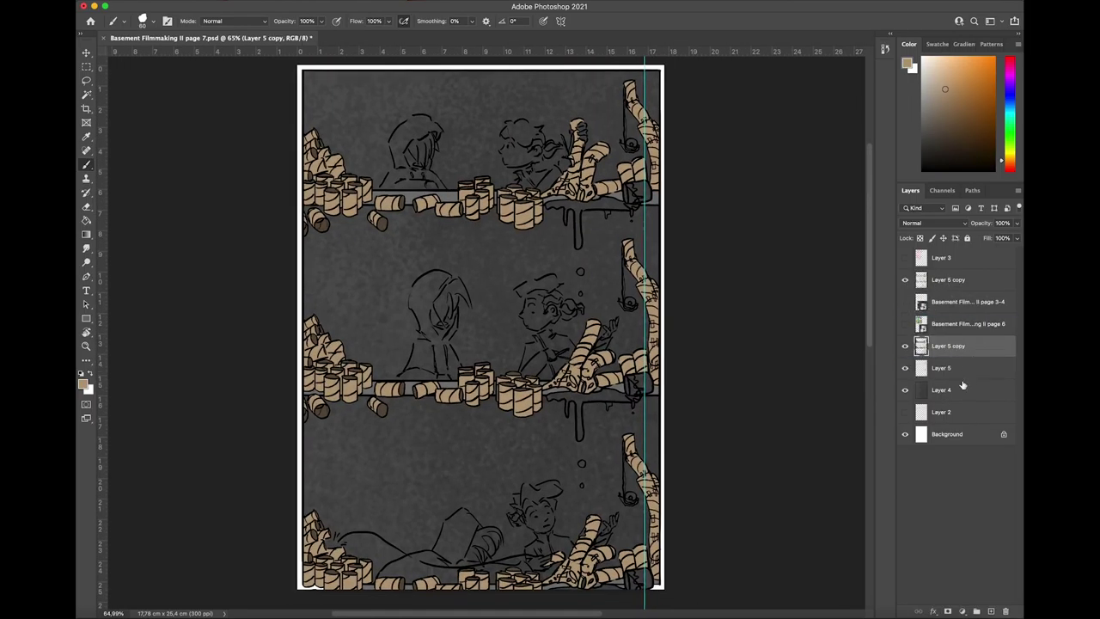
{"action": "right_click", "coordinate": [968, 369]}
{"action": "left_click", "coordinate": [911, 450]}
{"action": "right_click", "coordinate": [946, 372]}
{"action": "left_click", "coordinate": [909, 450]}
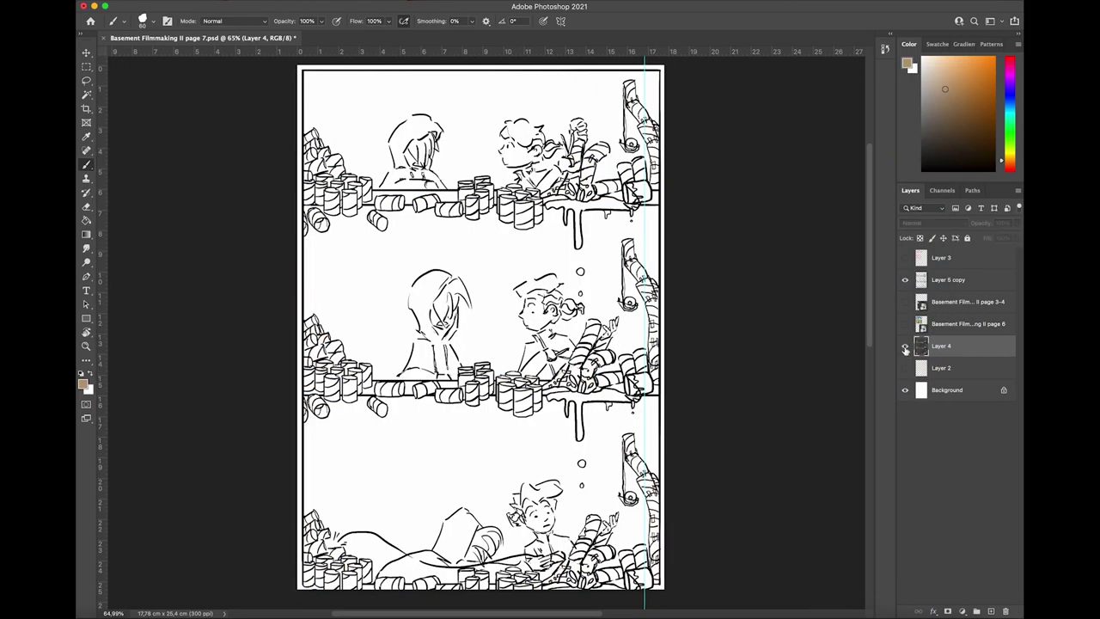
{"action": "left_click", "coordinate": [905, 347]}
{"action": "key", "text": "super+z"}
{"action": "key", "text": "super+z"}
{"action": "key", "text": "super+z"}
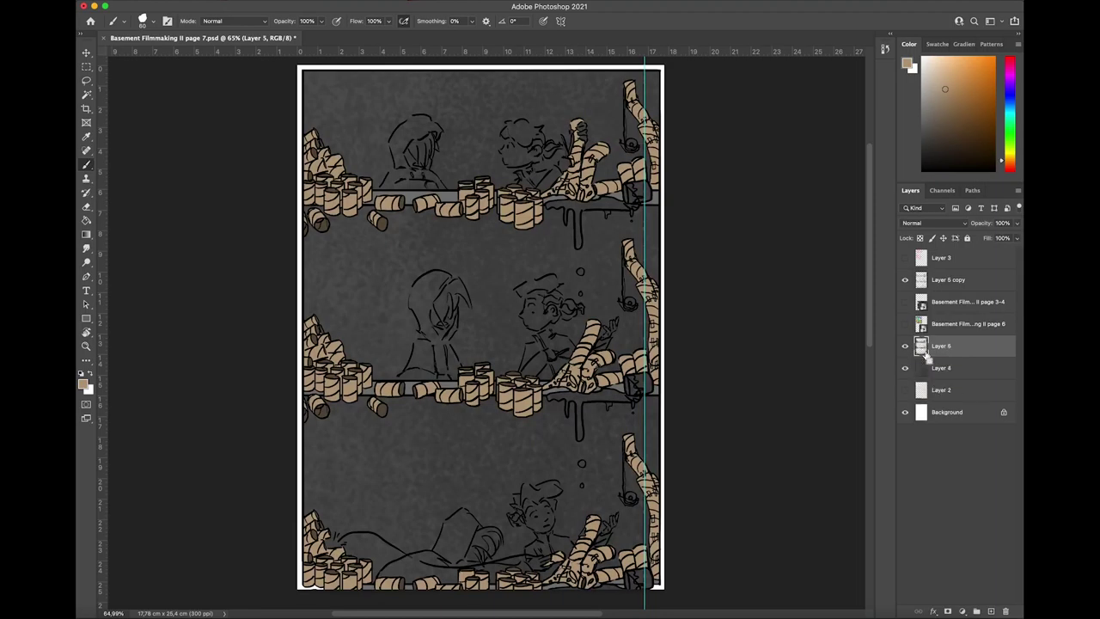
Step: Select Layer 4, the textured background layer
{"action": "left_click", "coordinate": [974, 374]}
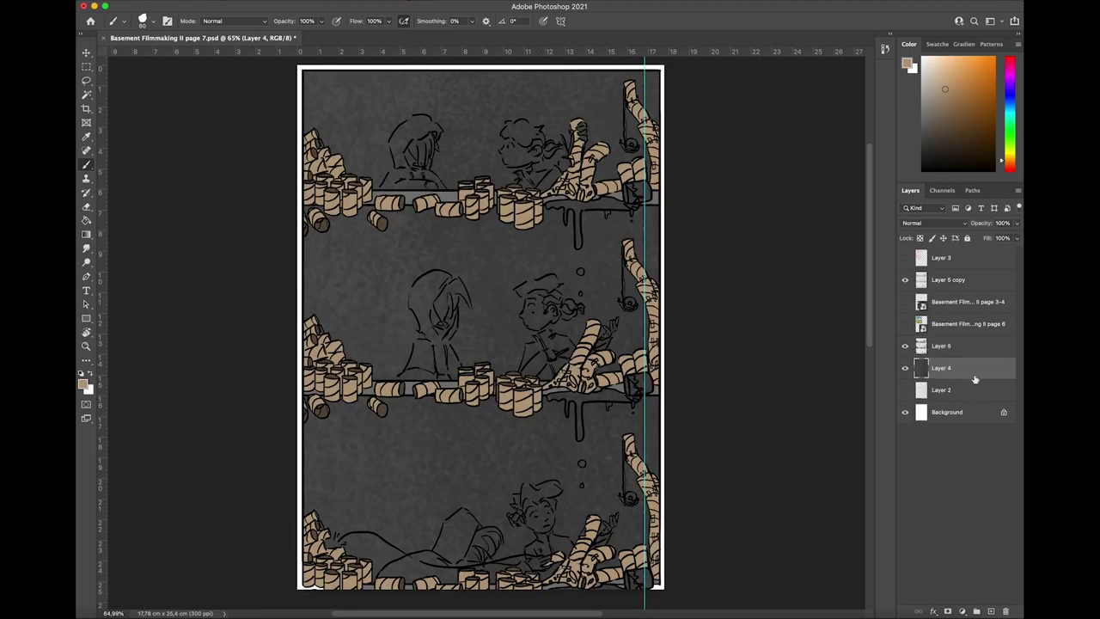